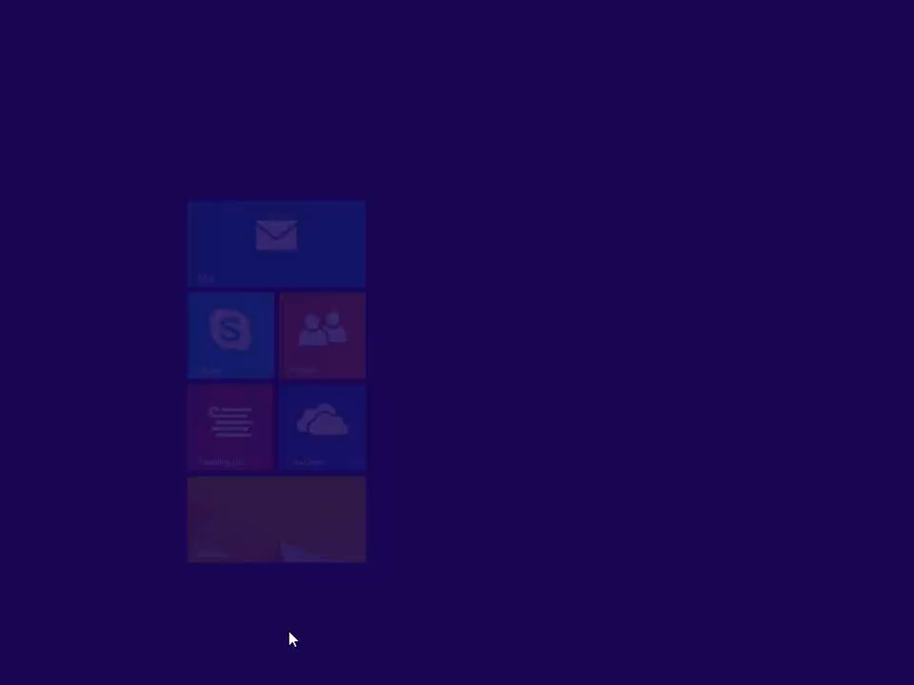
Launch Microsoft Office Excel 2007 and open the recent workbook named Data
text(excel 2007)
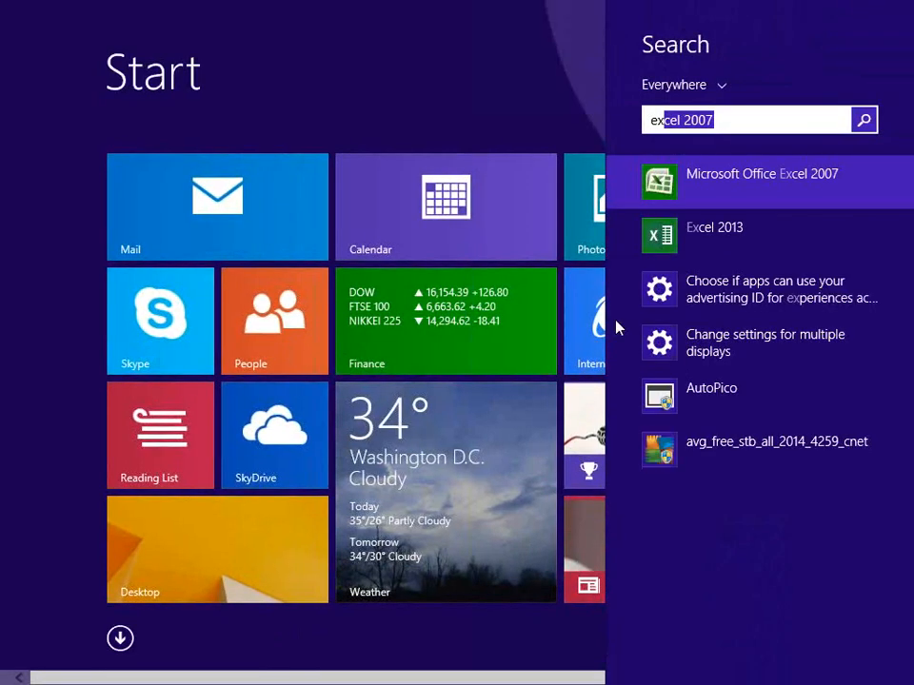
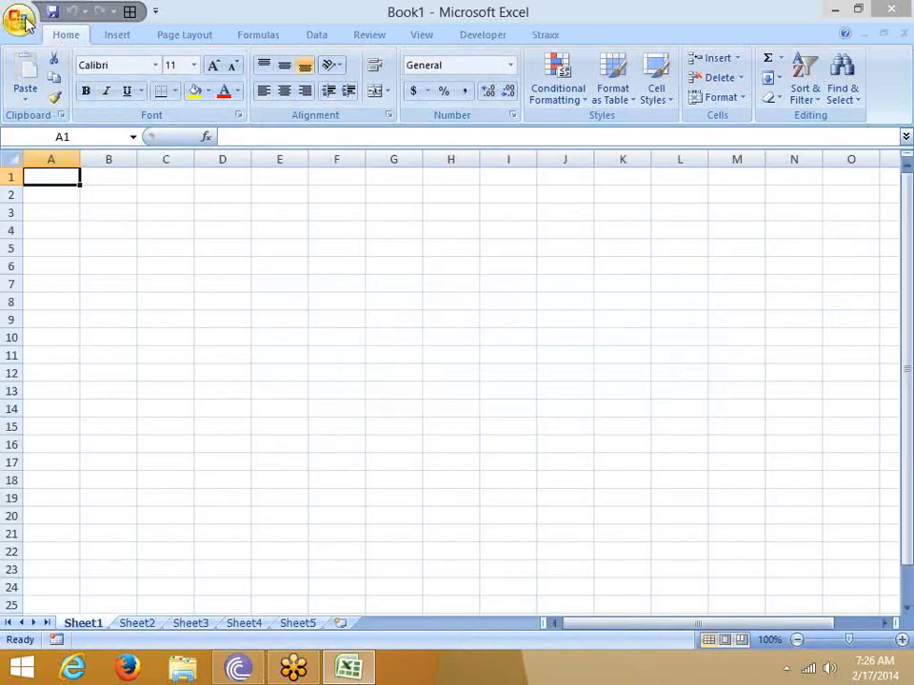
click(21, 19)
click(154, 95)
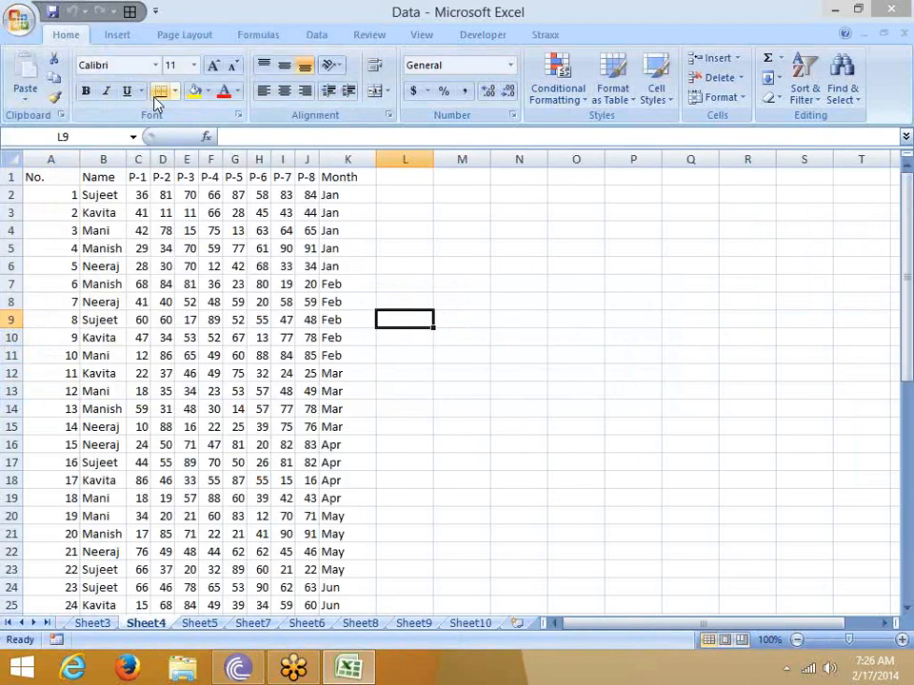
drag(50, 157, 373, 157)
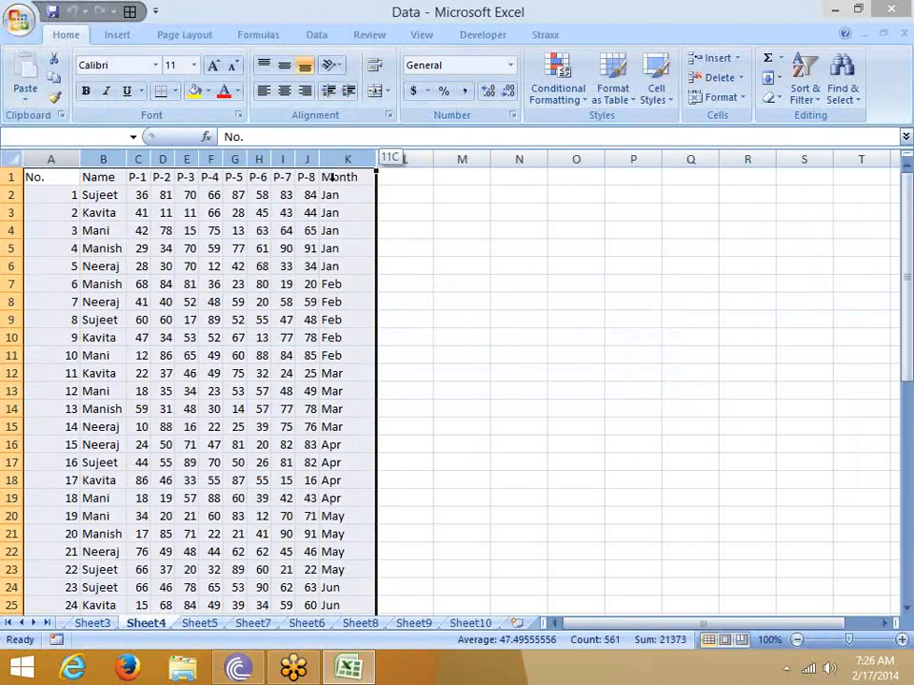
click(531, 300)
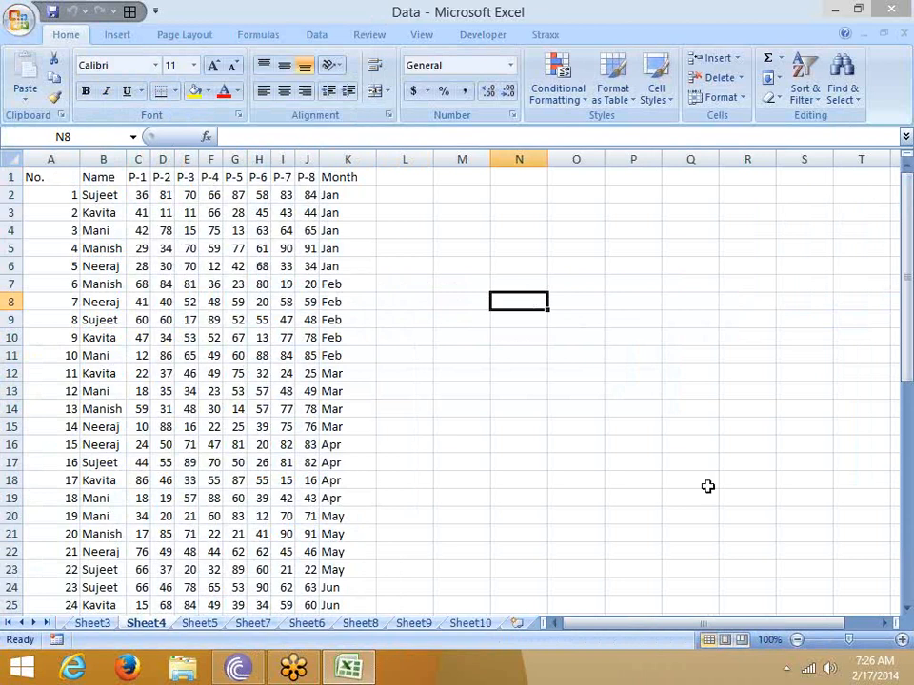
click(903, 37)
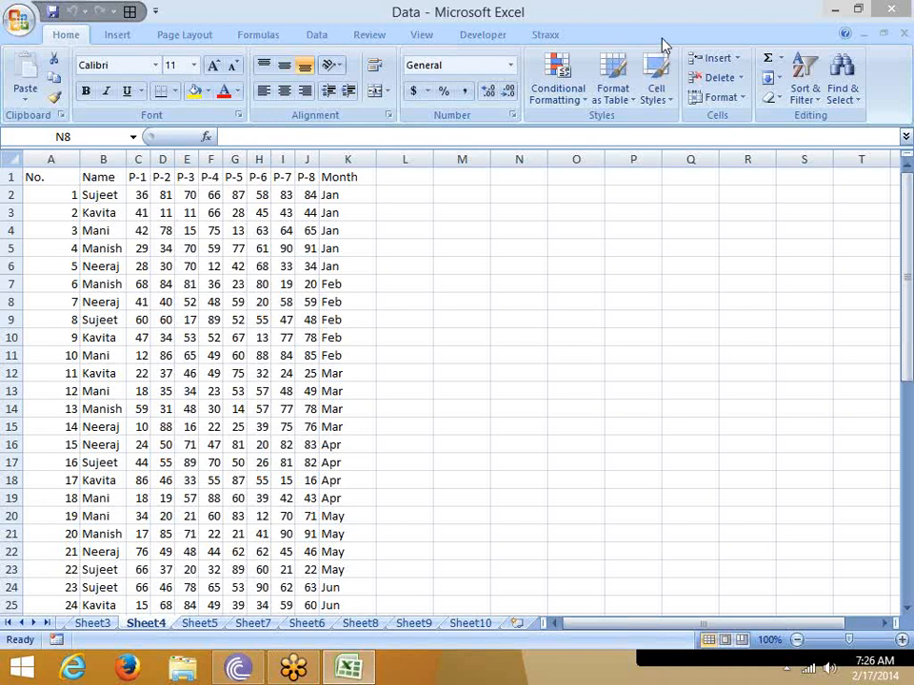
drag(237, 230, 284, 302)
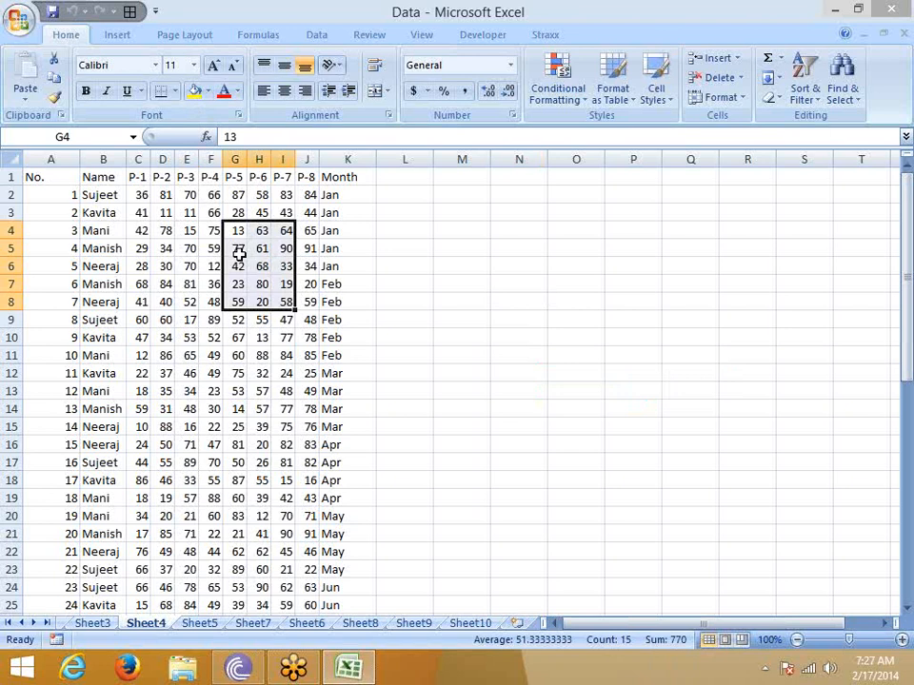
Create a Greater Than highlight rule for the P-8 column with 65 as the comparison value, keeping the dialog clear of the data
click(305, 158)
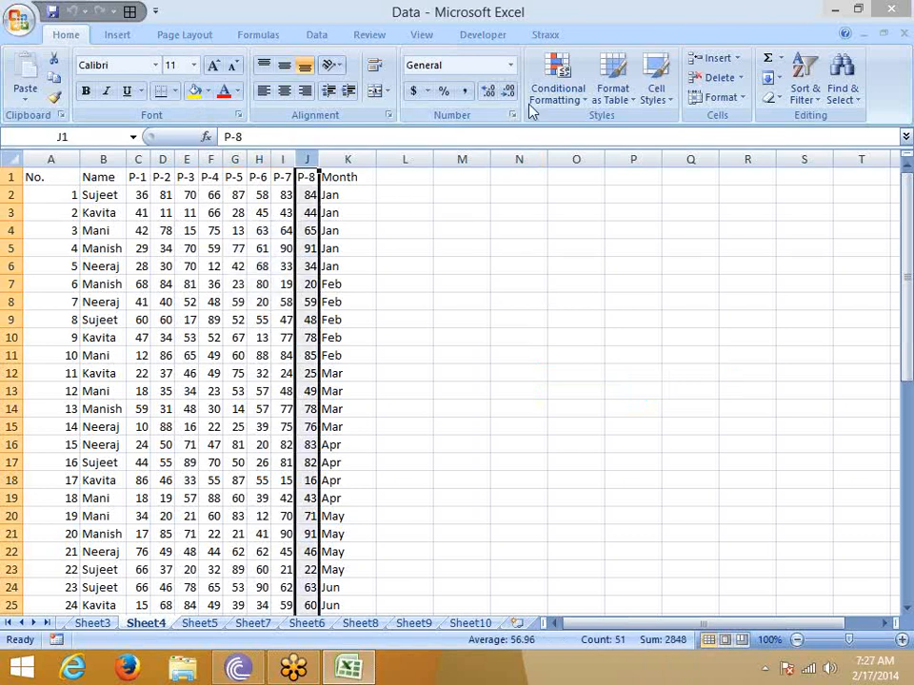
click(556, 92)
mouse_move(561, 129)
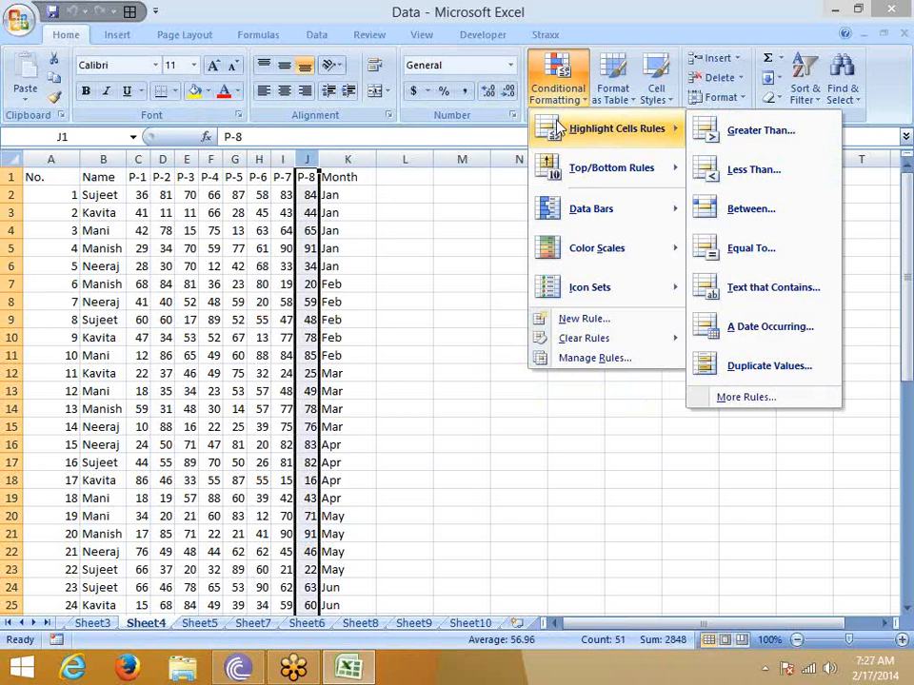
mouse_move(560, 247)
mouse_move(563, 286)
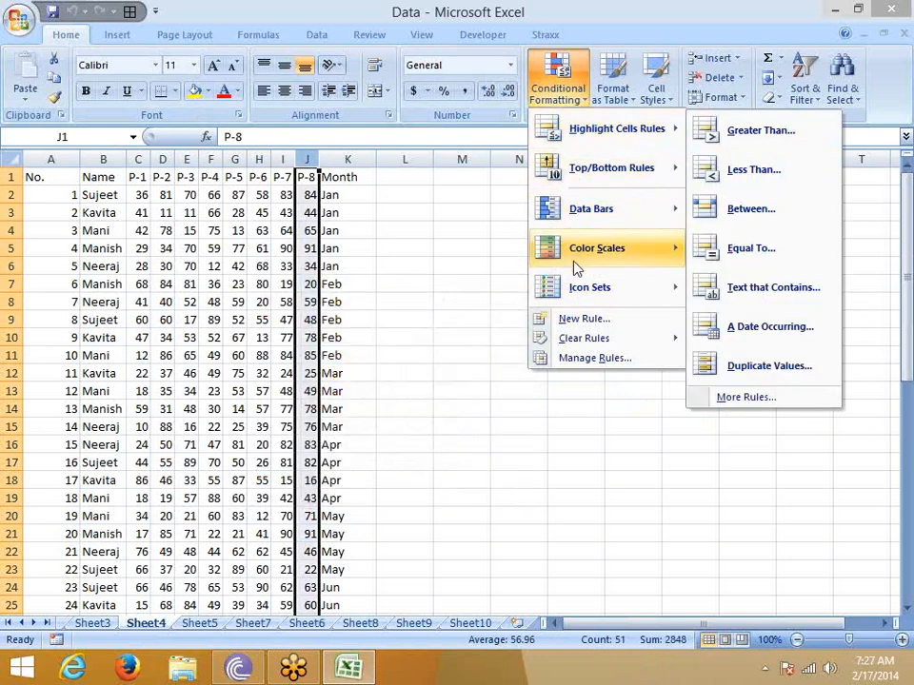
click(562, 98)
click(564, 101)
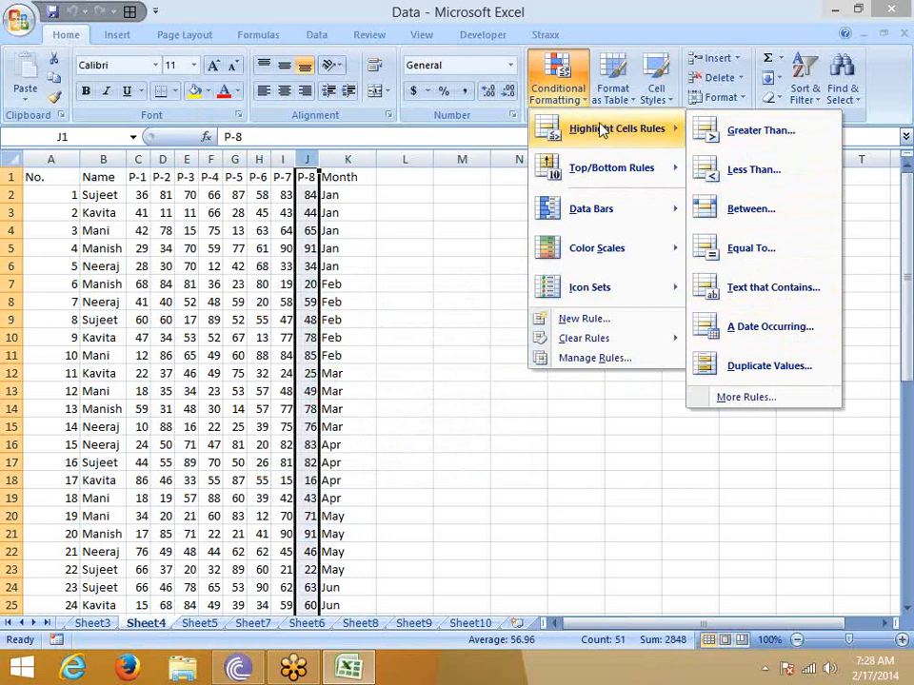
click(726, 130)
text(65)
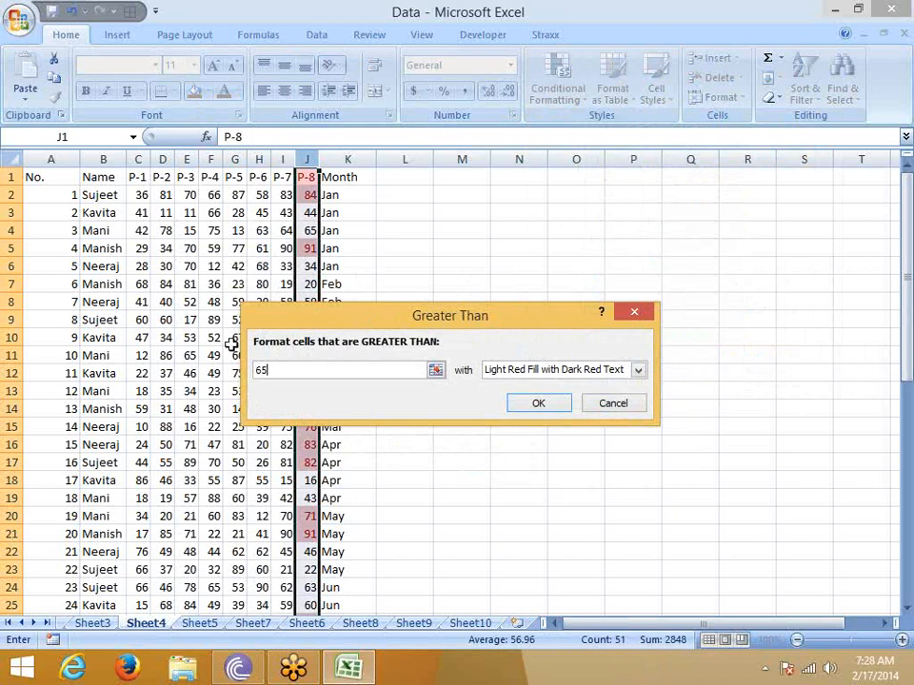
drag(340, 327, 462, 232)
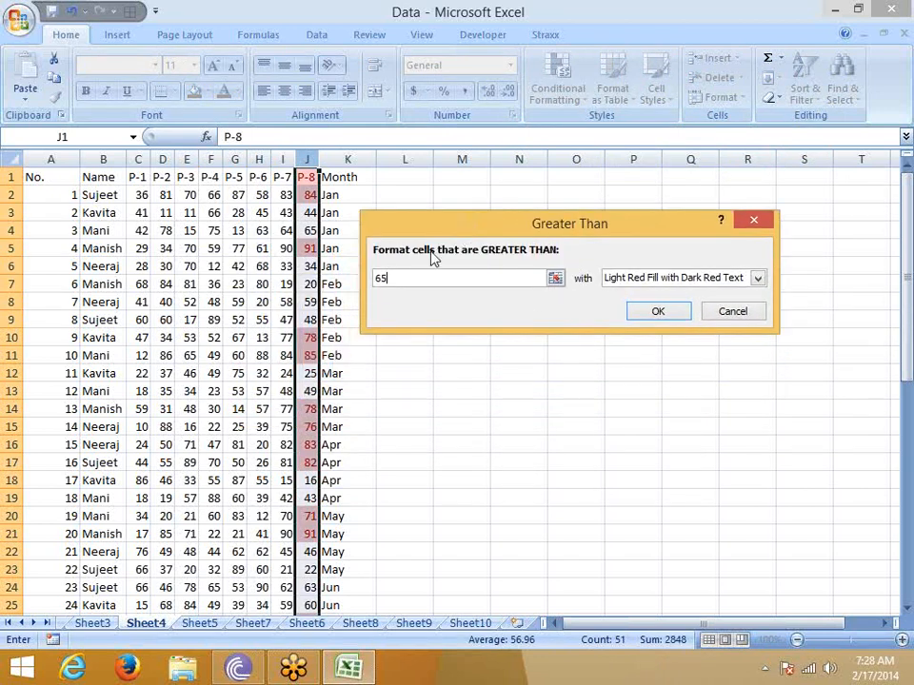
Try a reference to cell C2 as the Greater Than rule's comparison value
drag(402, 277, 356, 278)
key(BackSpace)
click(136, 198)
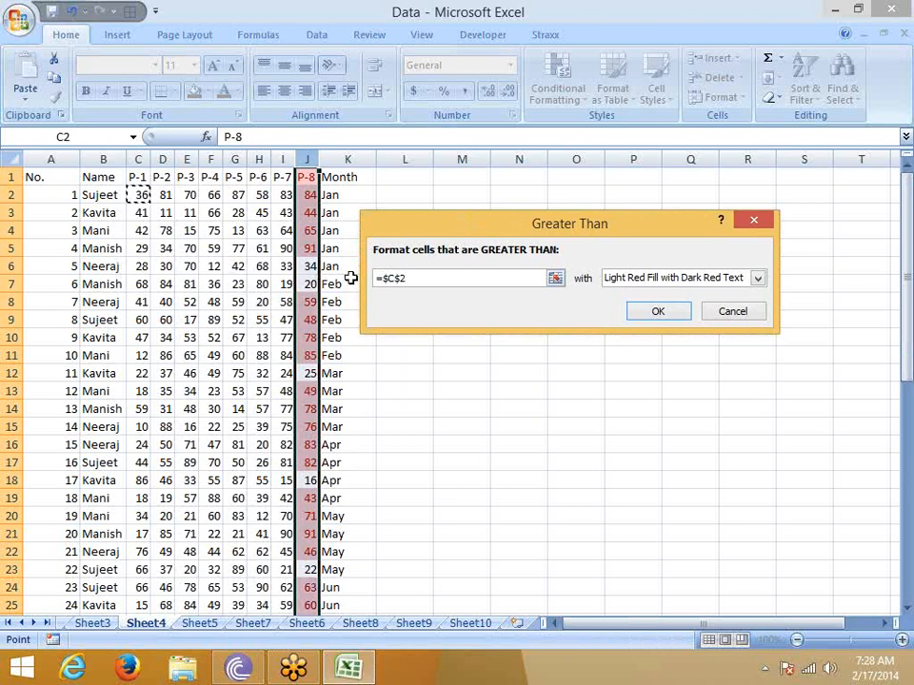
Set the Greater Than rule's comparison value to 60
drag(421, 280, 354, 280)
key(BackSpace)
text(60)
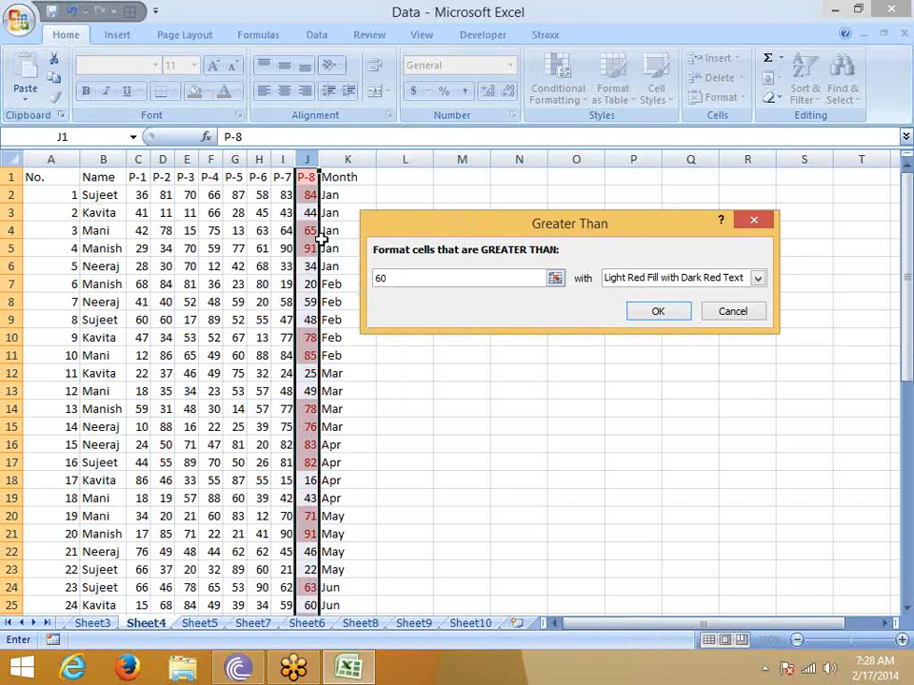
Preview the yellow and green fill presets on the P-8 column and choose Light Red Fill as the rule's format
click(614, 282)
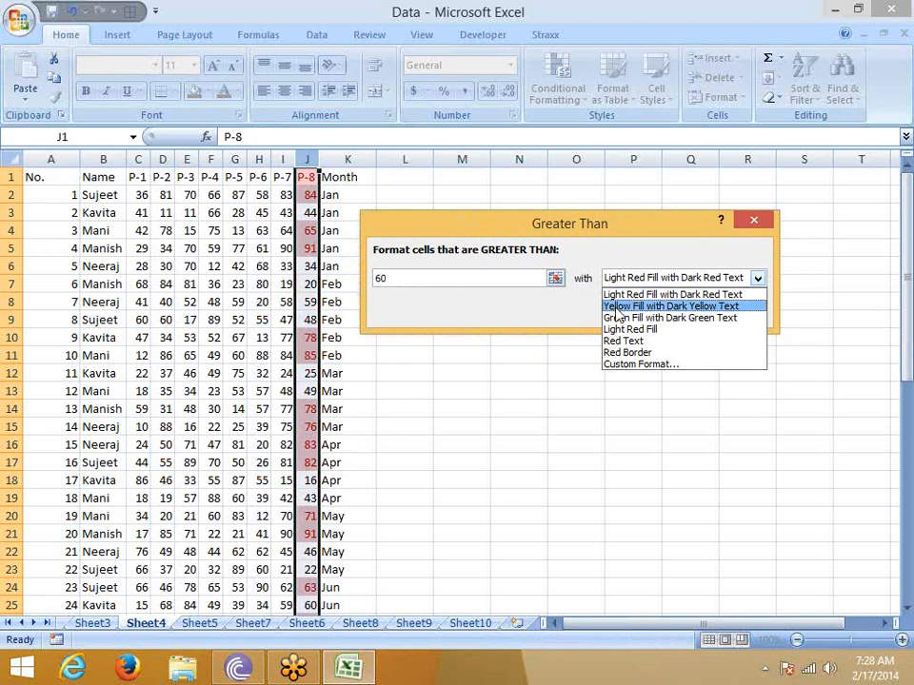
click(617, 307)
click(613, 282)
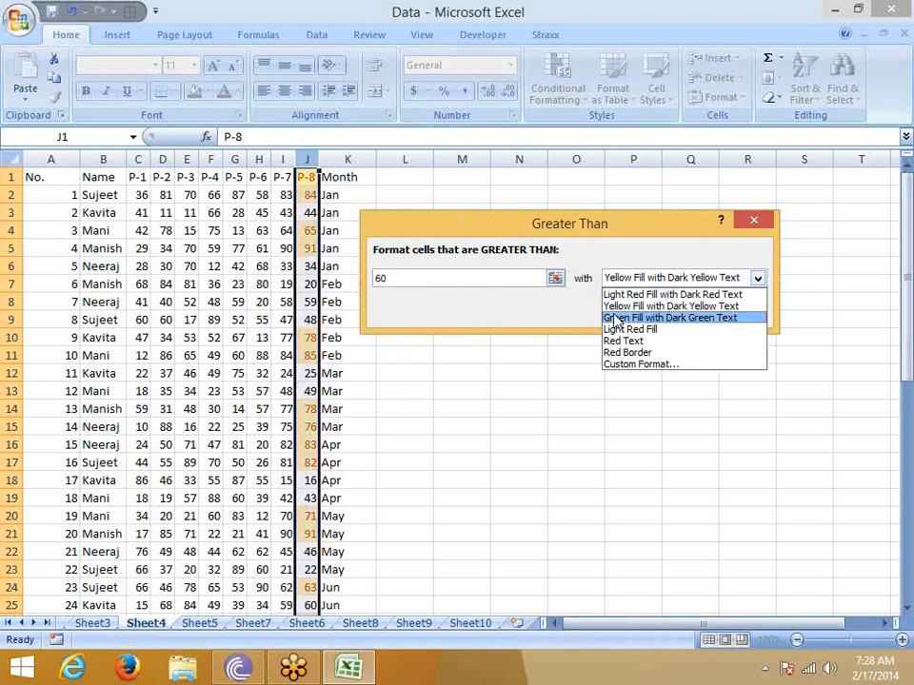
click(616, 318)
click(614, 282)
click(617, 329)
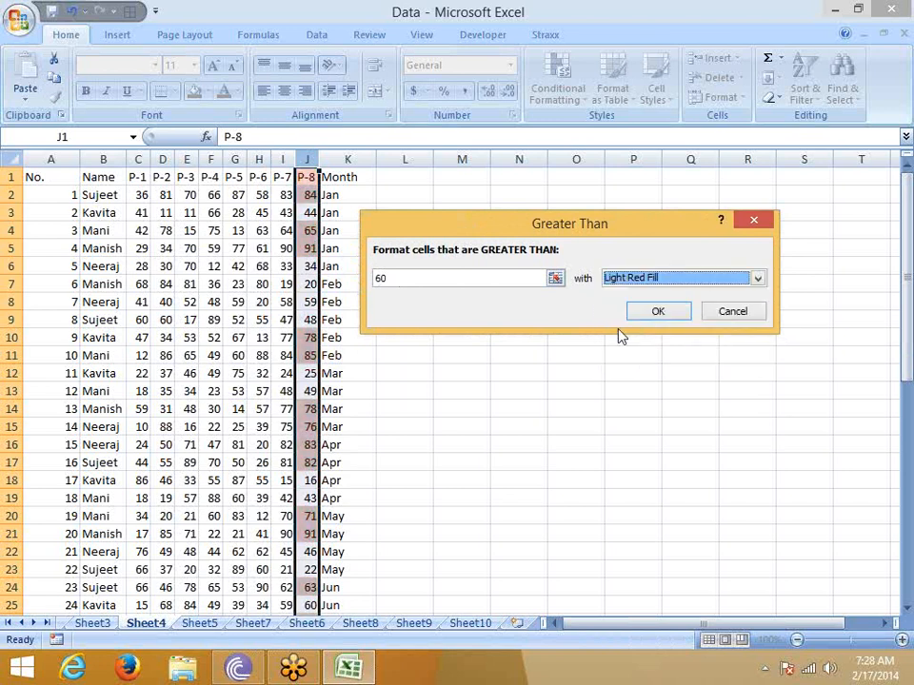
Open the custom format settings for the Greater Than rule
click(615, 279)
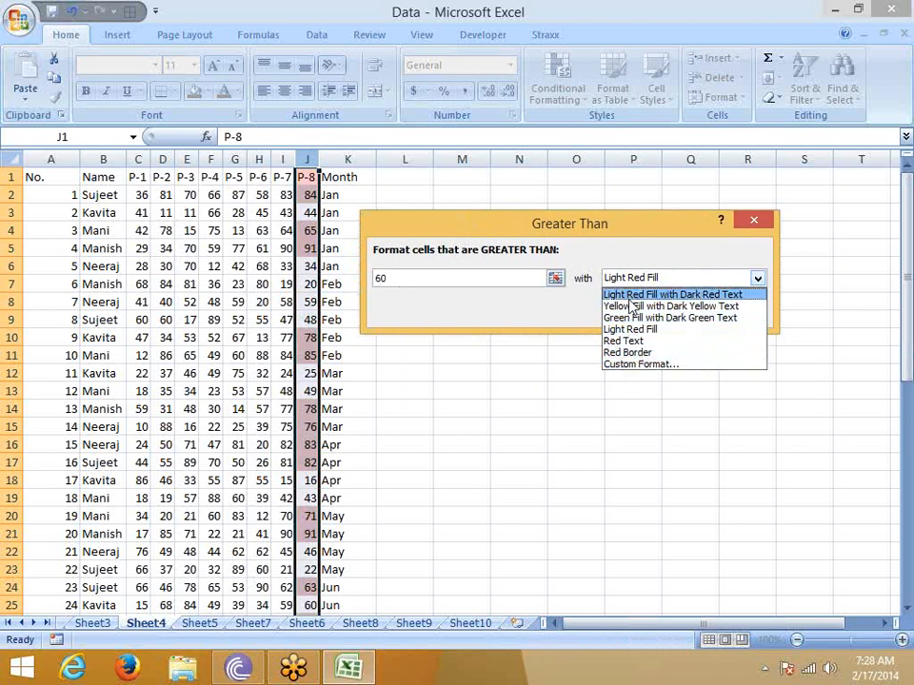
click(632, 364)
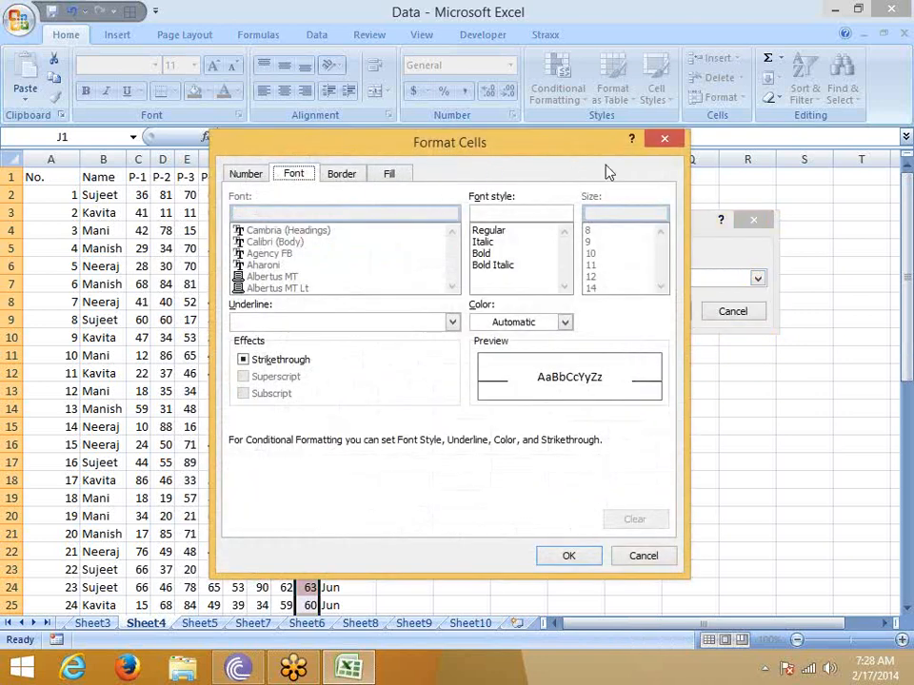
click(665, 139)
click(709, 278)
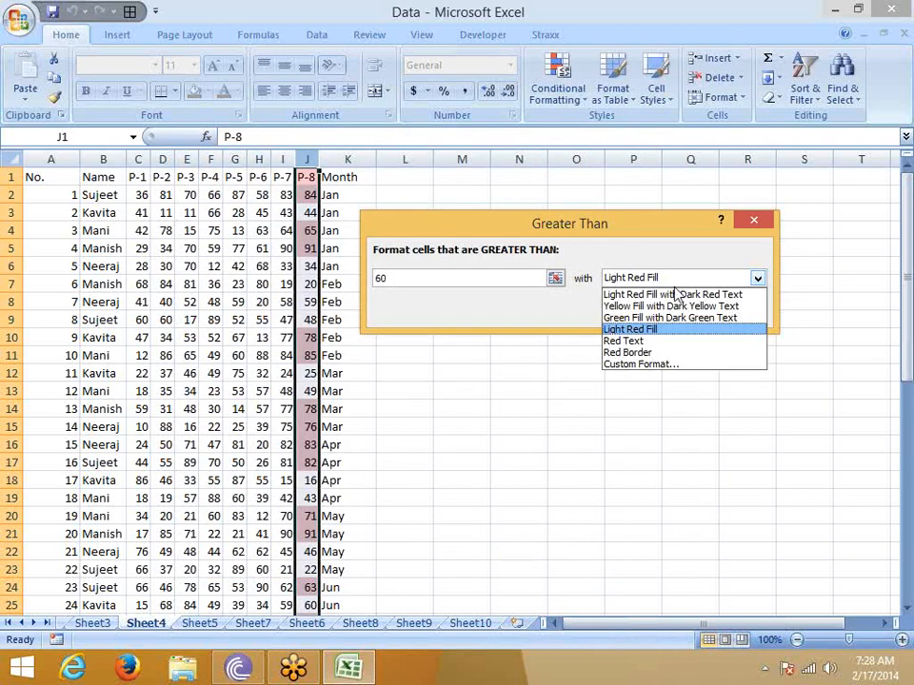
click(656, 365)
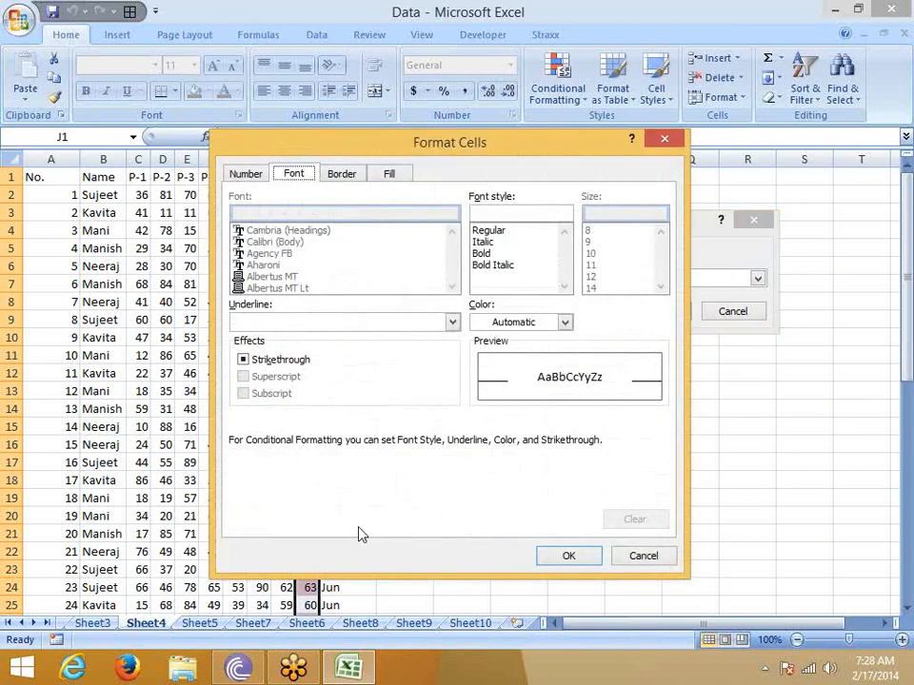
Switch to Excel 2013 with a maximized blank workbook and dismiss the document recovery list, removing the recovered files
key(super)
text(e)
click(716, 235)
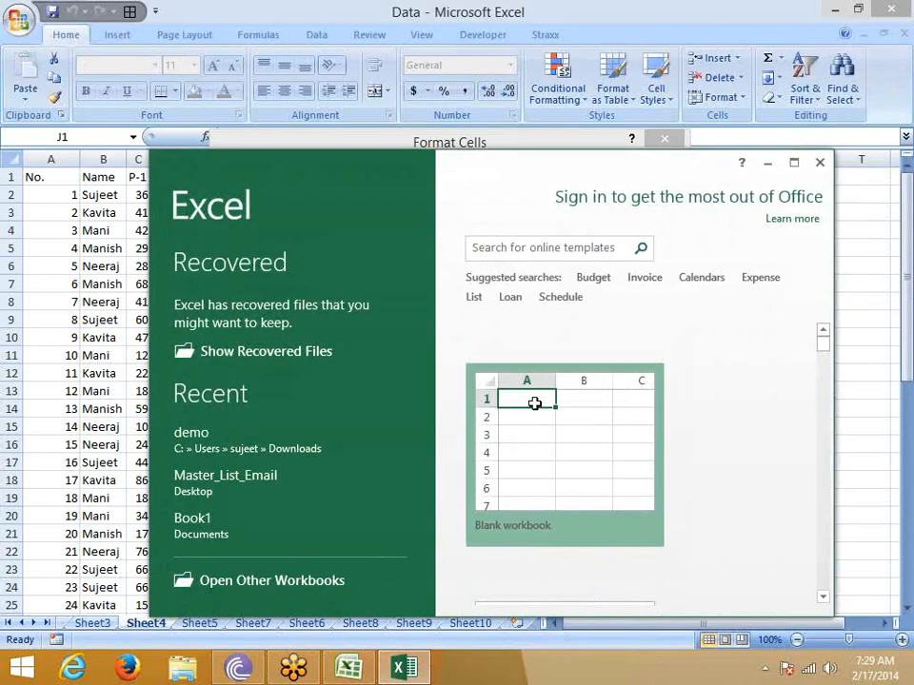
click(536, 408)
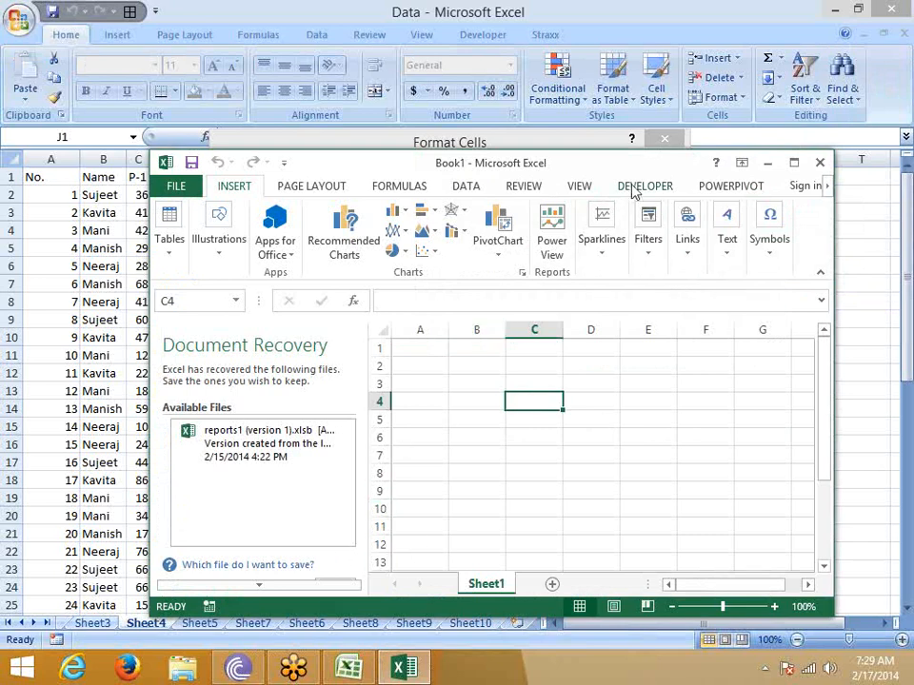
double_click(669, 172)
click(185, 607)
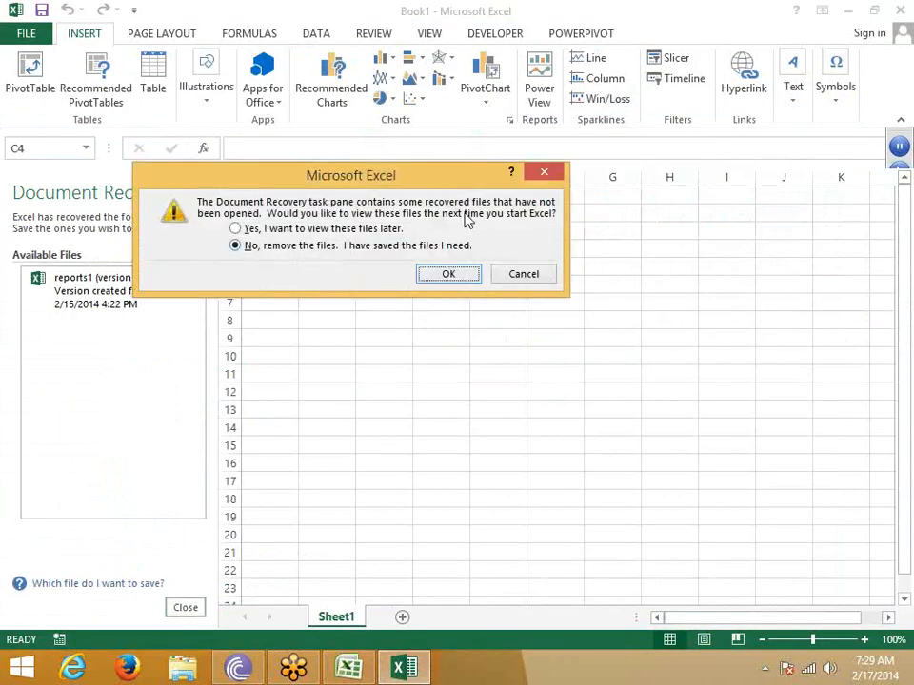
click(448, 273)
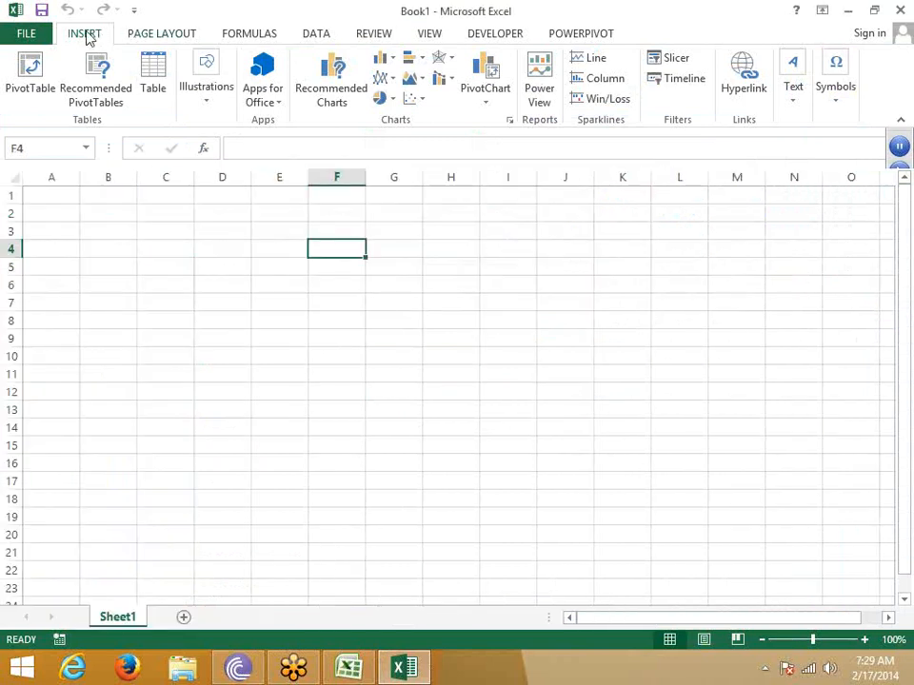
click(153, 283)
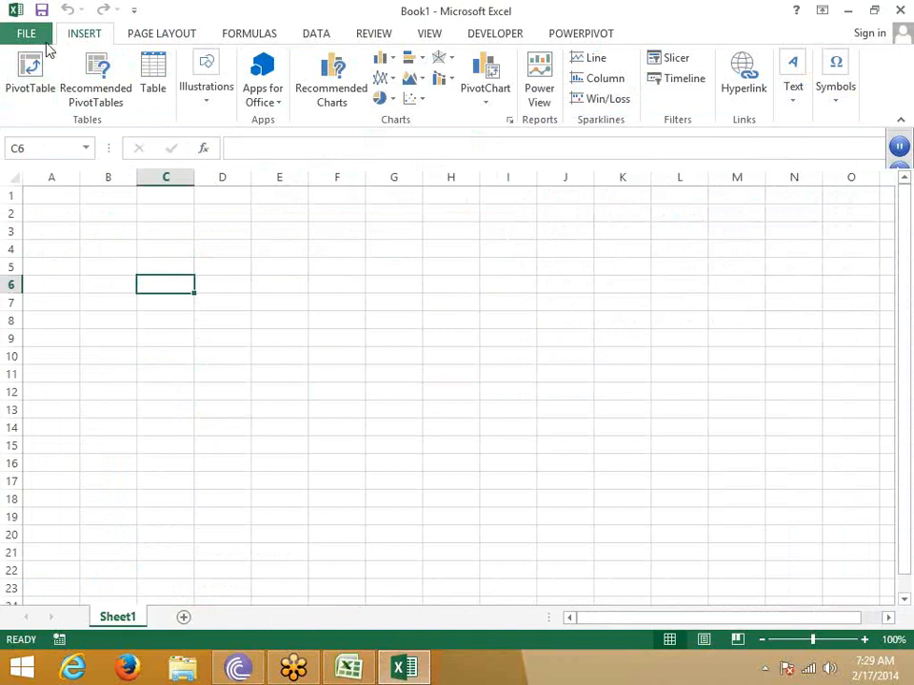
Enable the Home tab in the Customize Ribbon options and display its commands
click(40, 36)
click(60, 436)
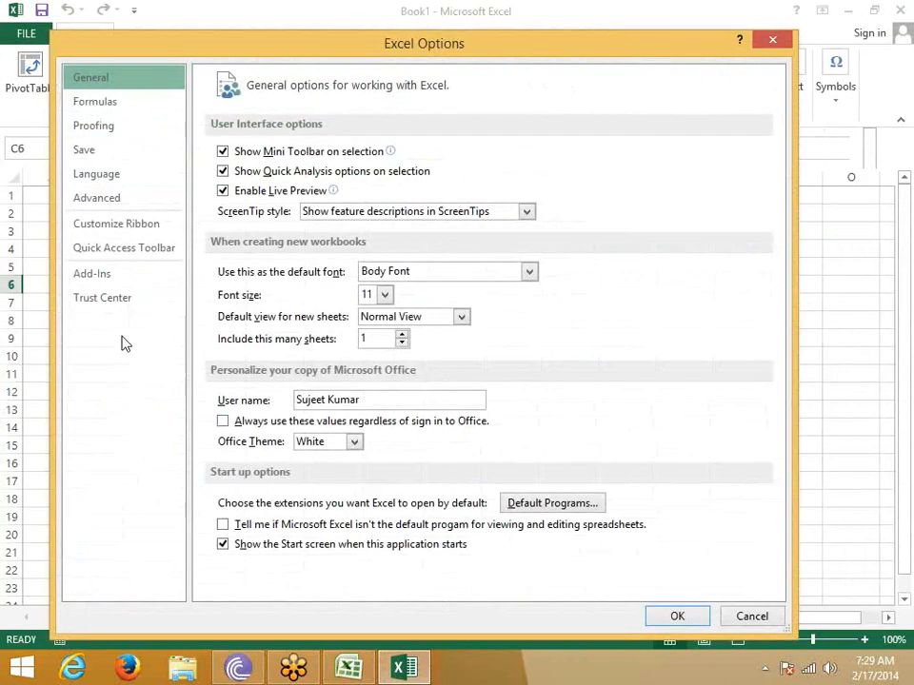
click(118, 226)
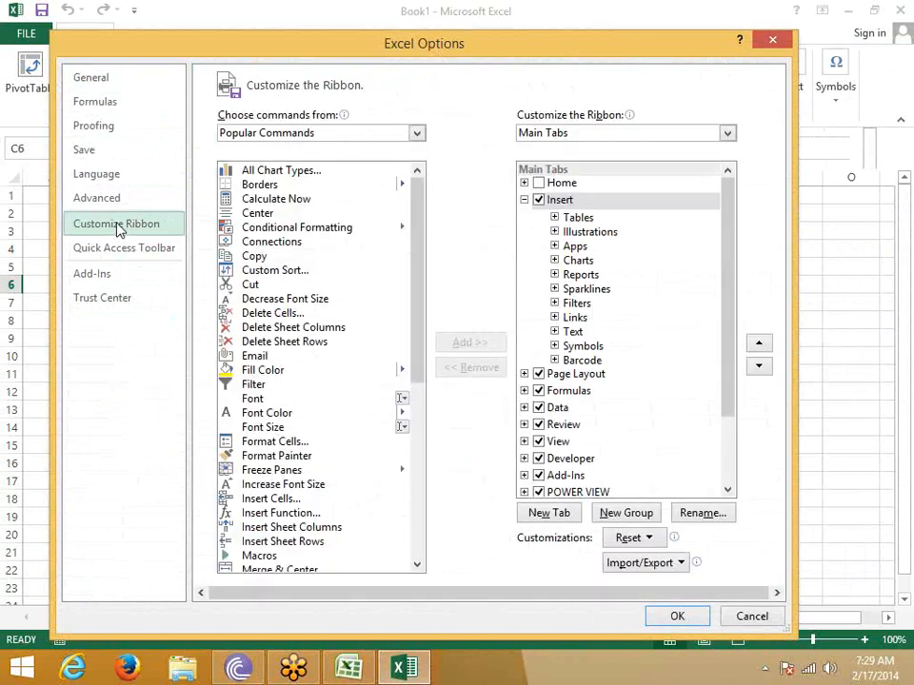
click(538, 183)
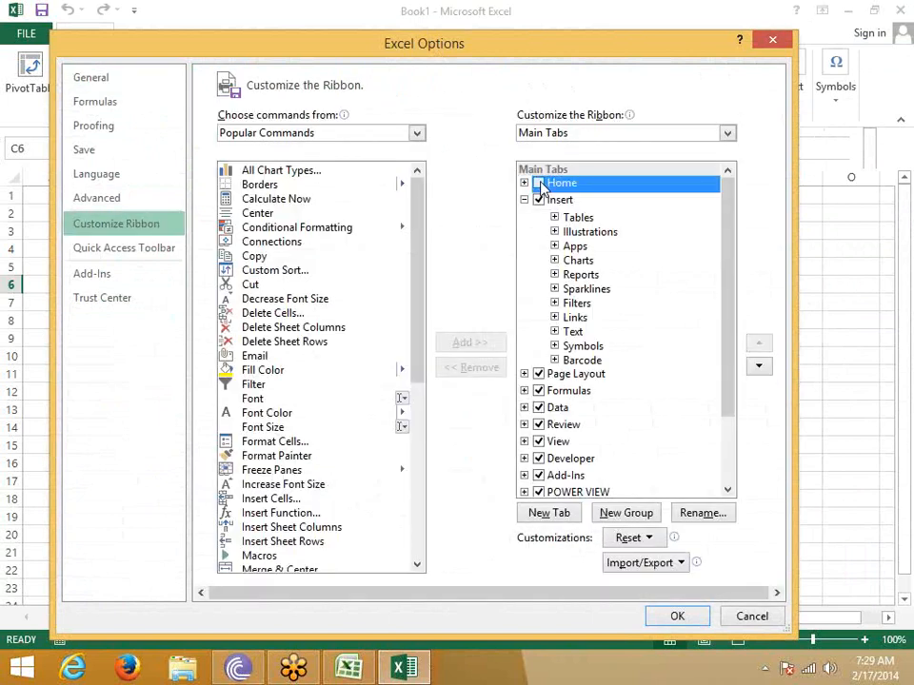
click(676, 618)
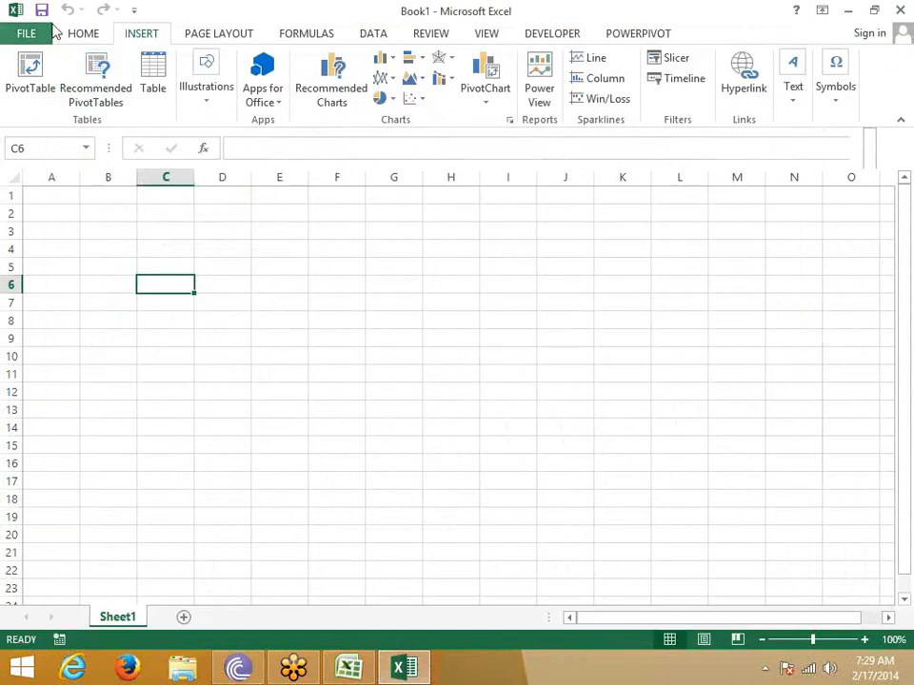
click(90, 35)
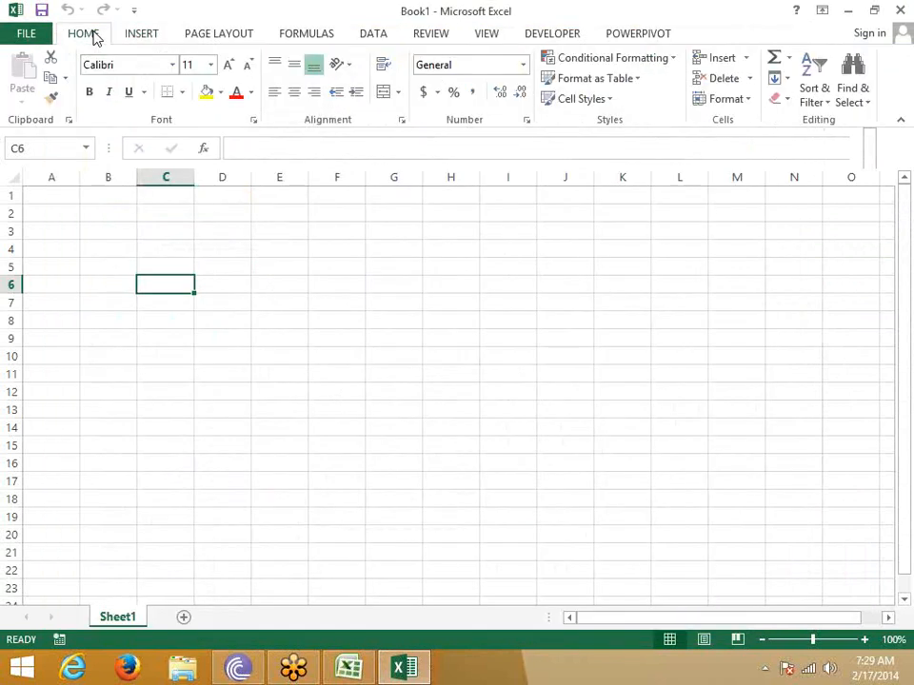
Examine the Conditional Formatting categories in the blank workbook, from Highlight Cells Rules through Icon Sets
click(595, 65)
mouse_move(596, 92)
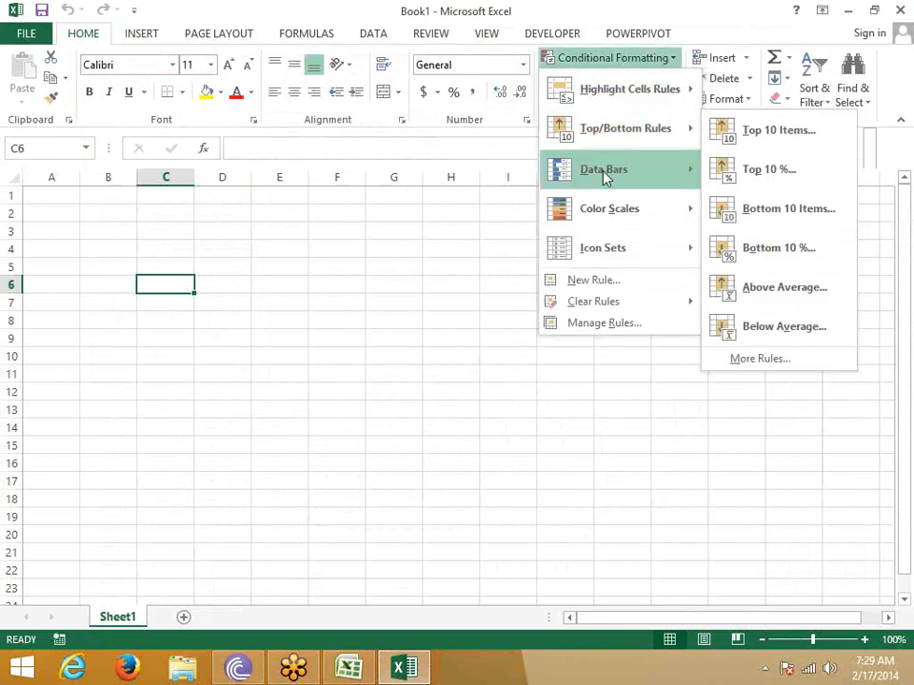
mouse_move(603, 265)
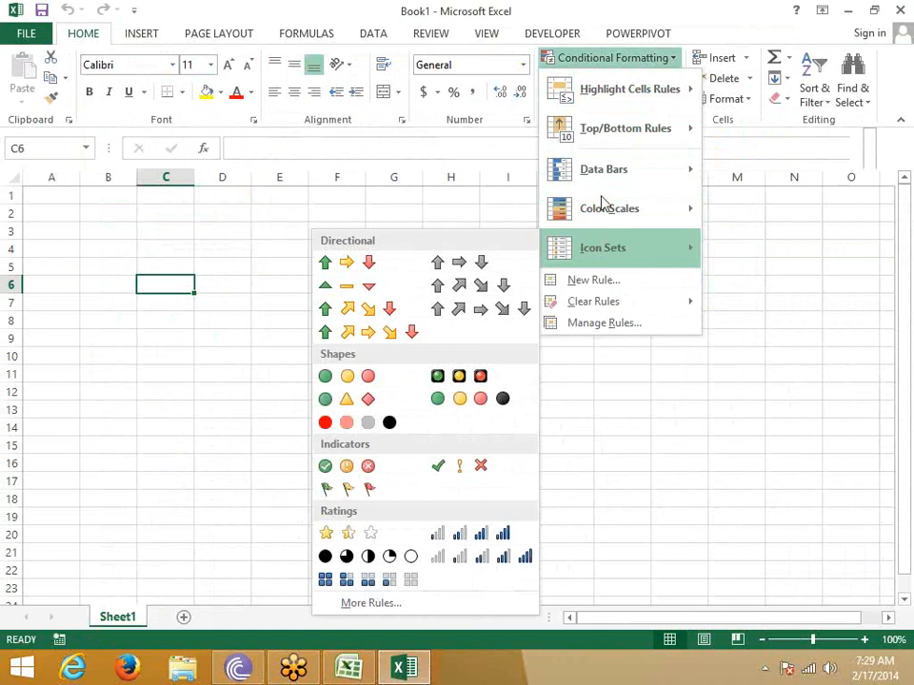
click(789, 477)
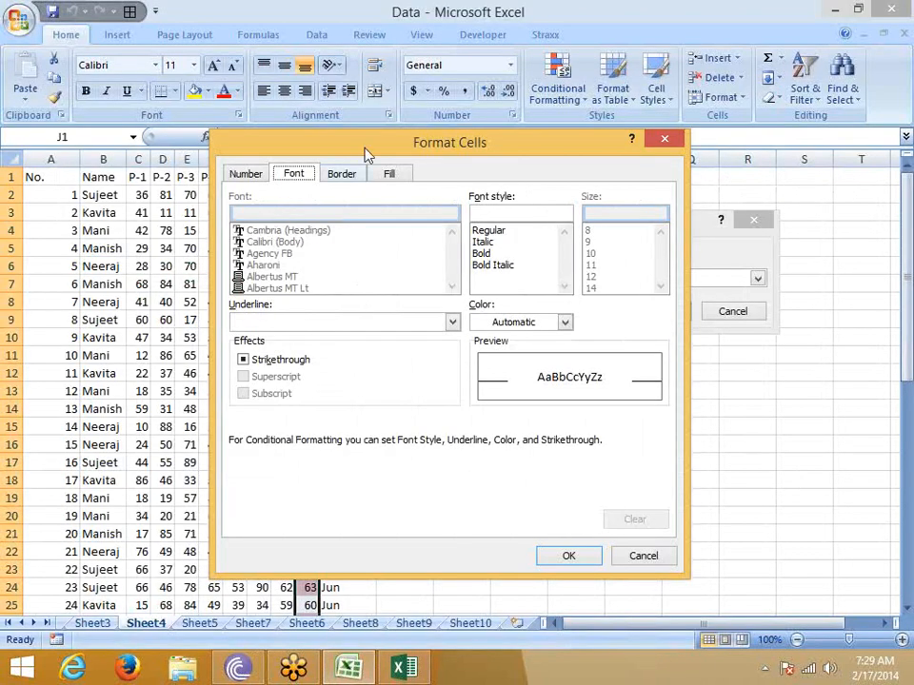
Try a light olive green fill as the custom format of the Greater Than rule, and cancel the rule
click(390, 176)
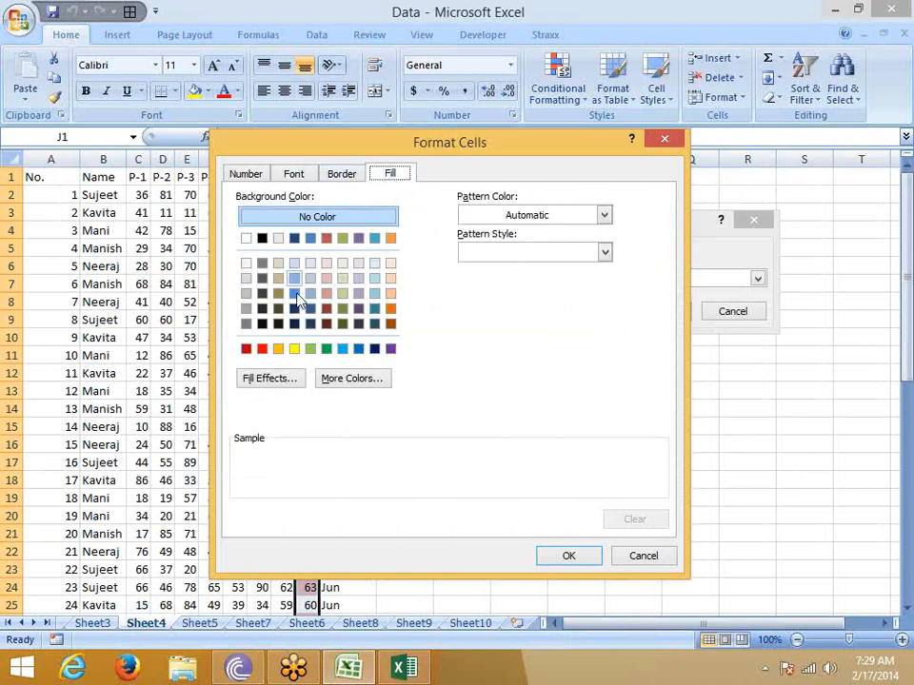
click(341, 293)
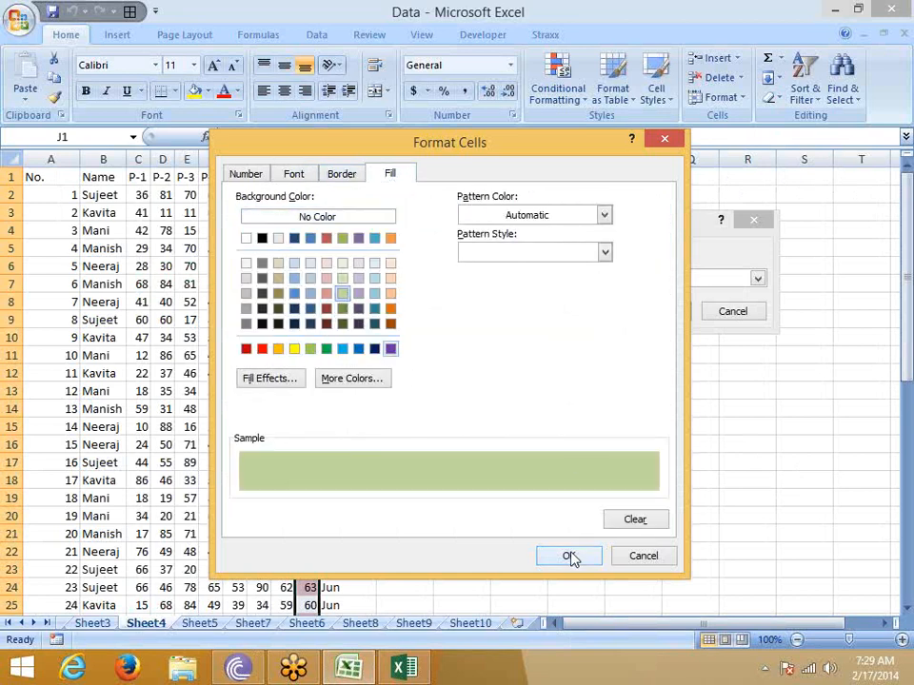
click(568, 556)
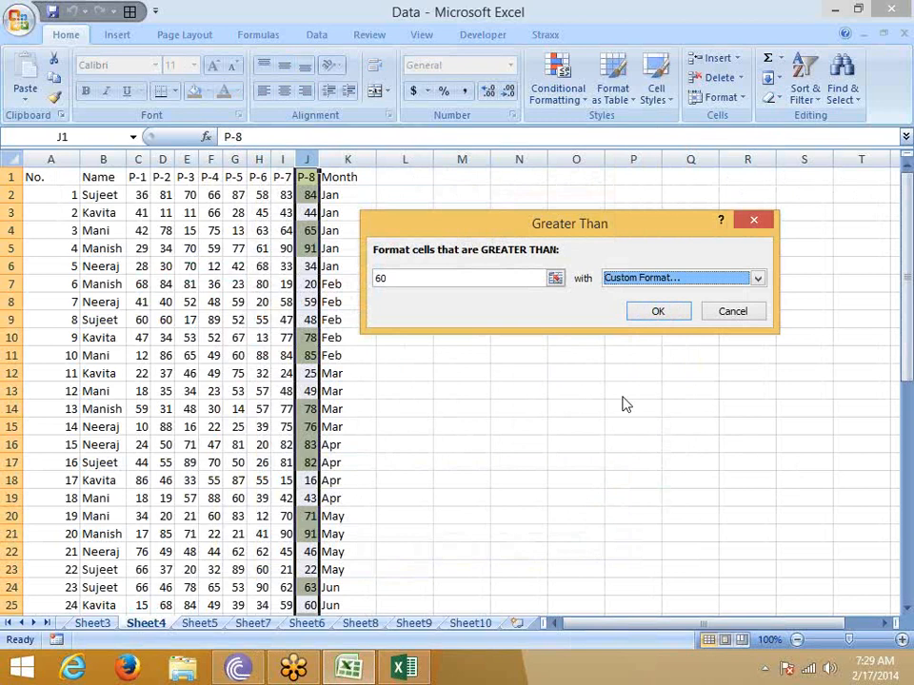
key(Escape)
Examine the limits and preset format choices of a Between rule for the P-8 column, and leave without applying it
click(557, 81)
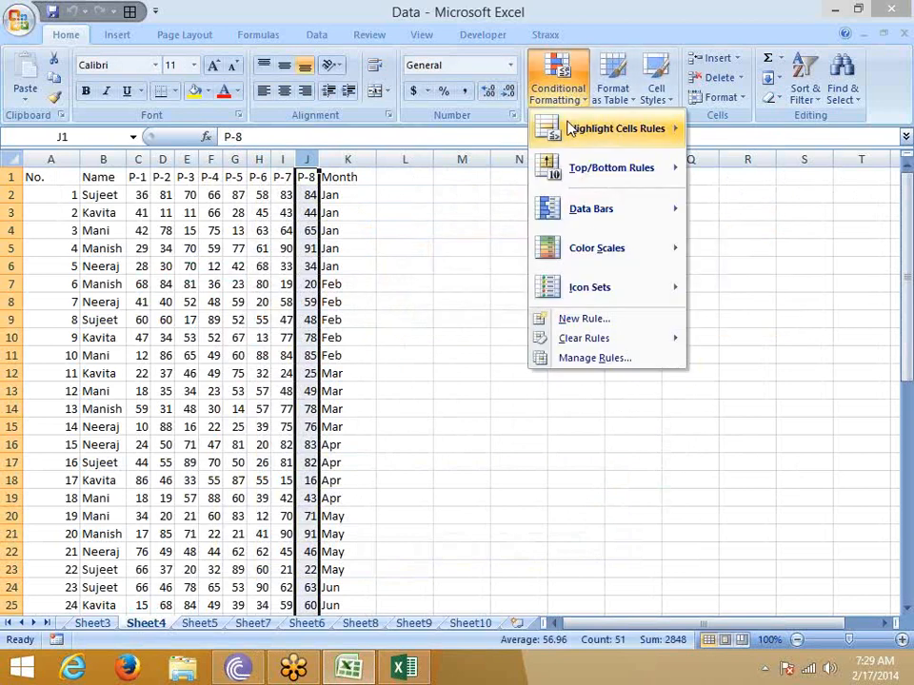
mouse_move(568, 128)
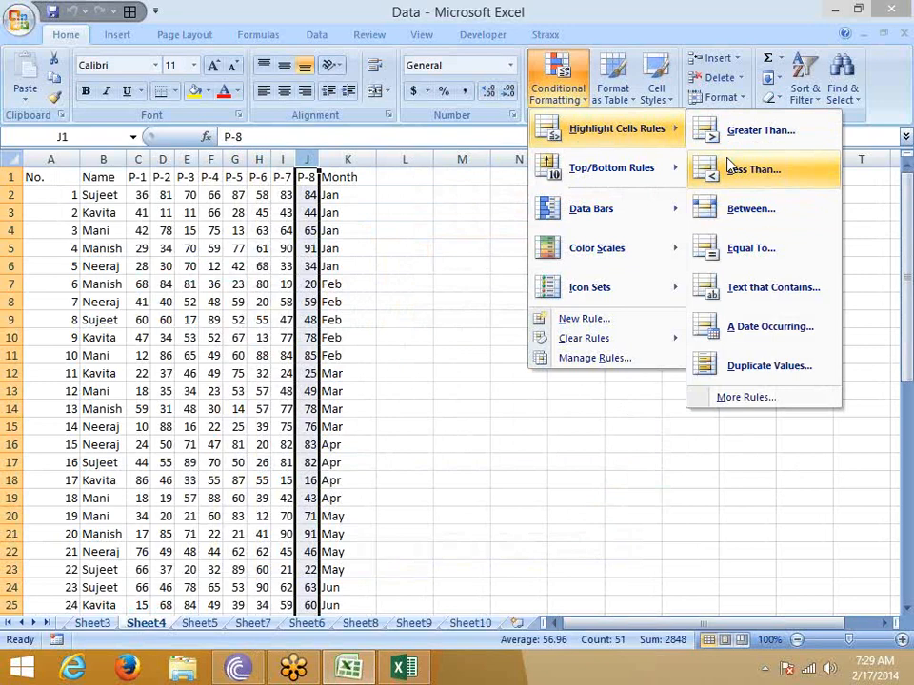
click(730, 221)
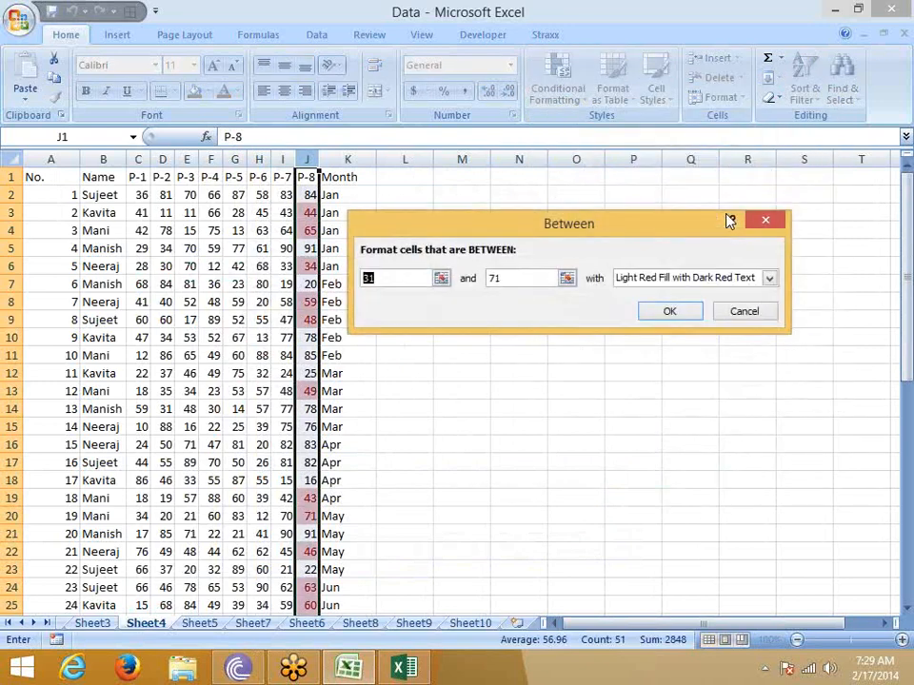
click(656, 277)
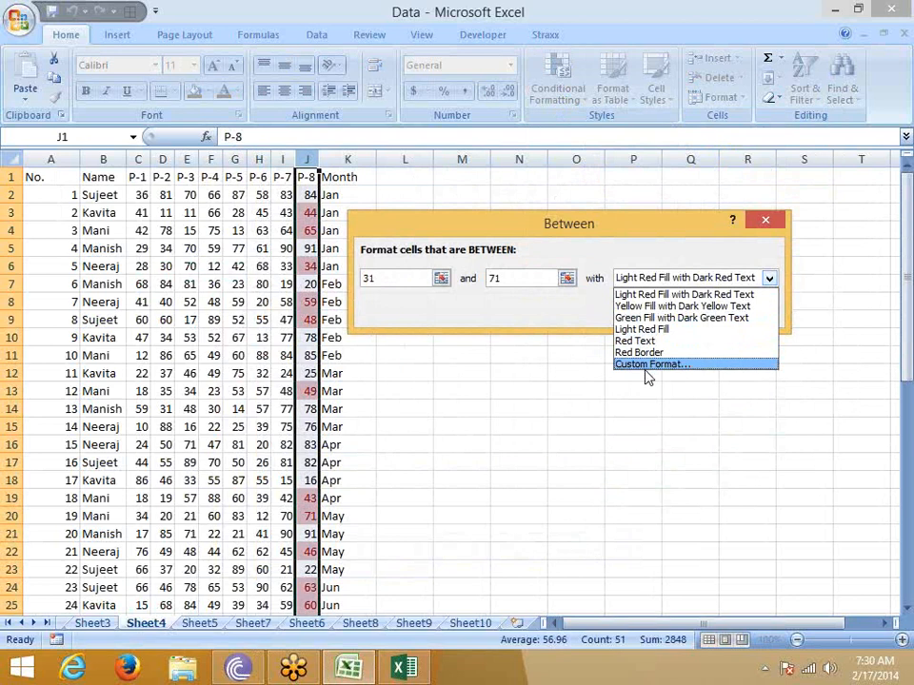
click(410, 275)
double_click(407, 278)
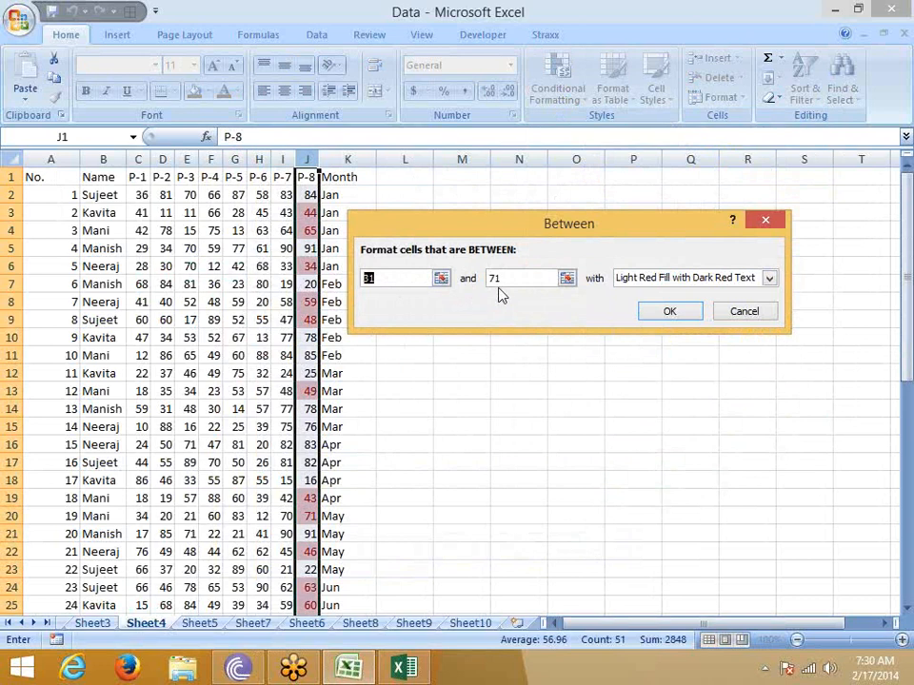
double_click(514, 278)
key(Escape)
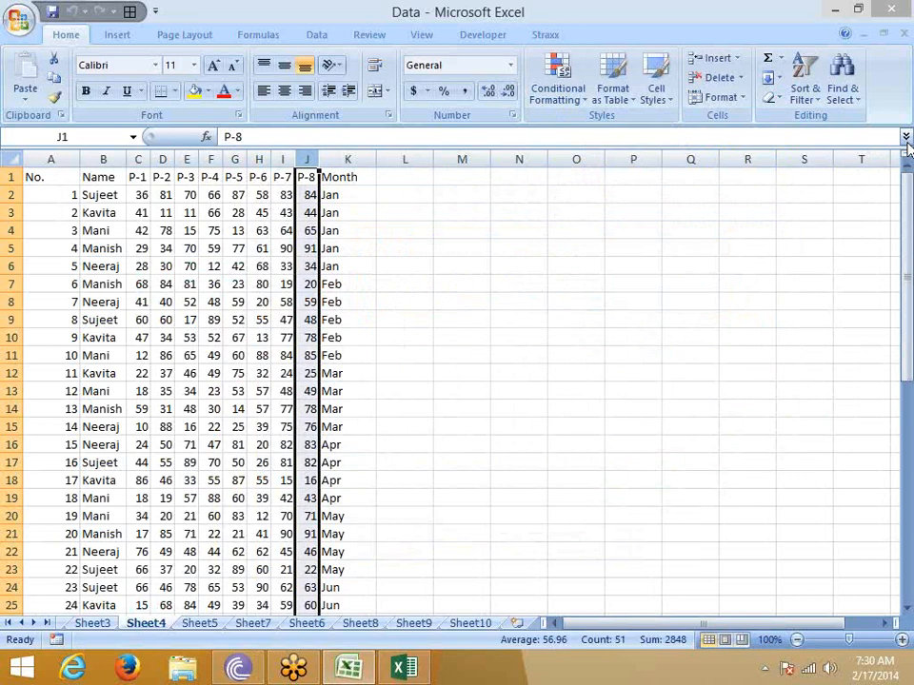
key(Escape)
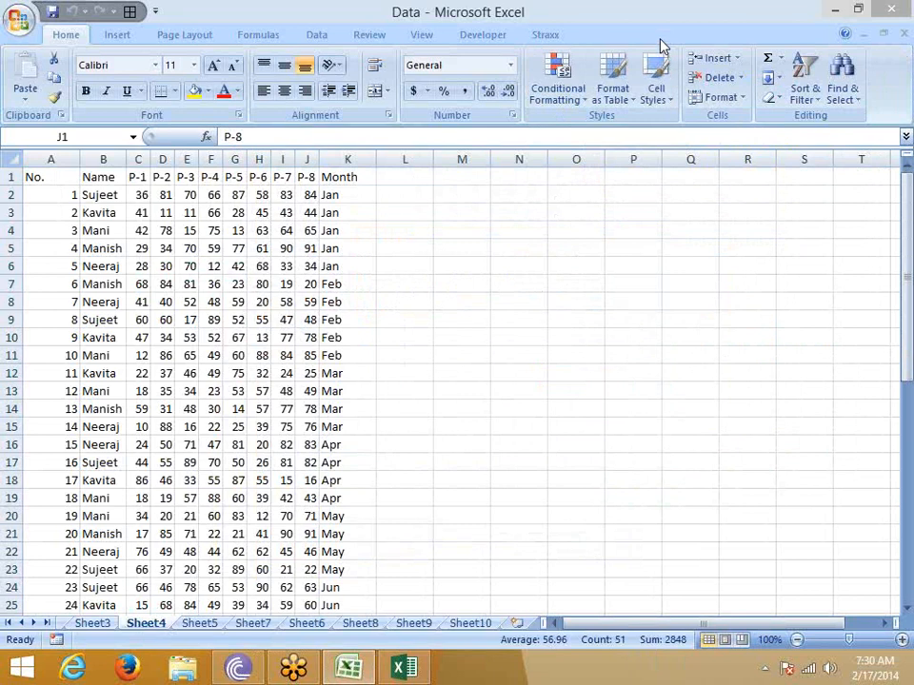
Try an Equal To rule with the value 34 on the P-8 column, using Light Red Fill with Dark Red Text
click(557, 83)
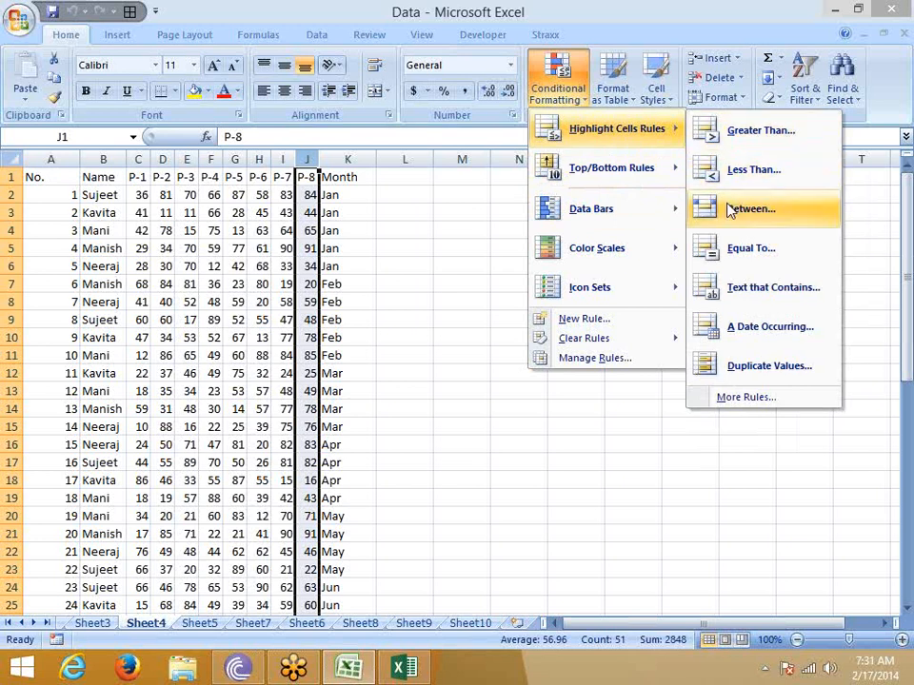
click(707, 252)
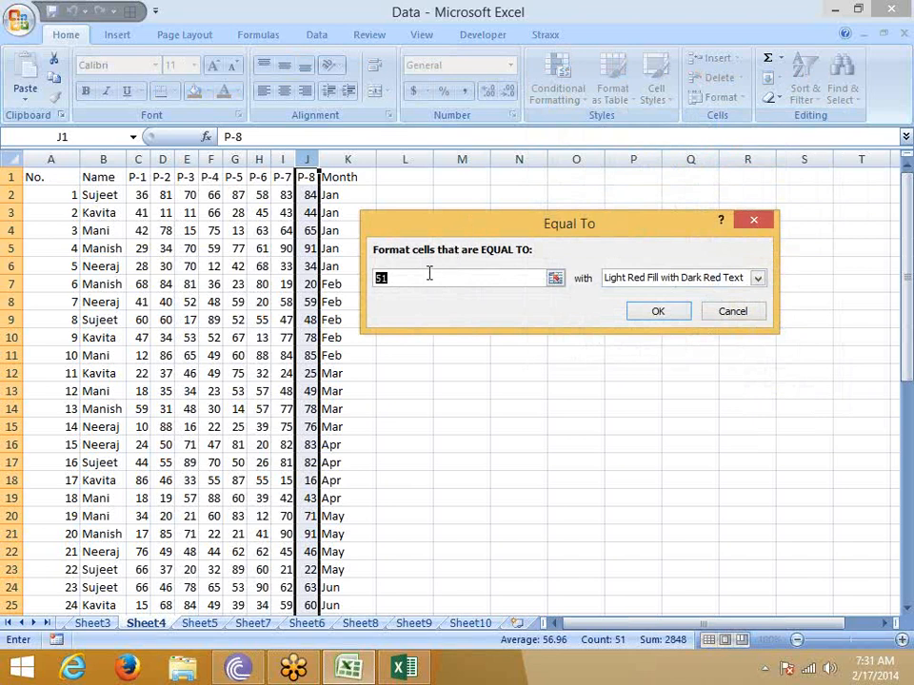
text(34)
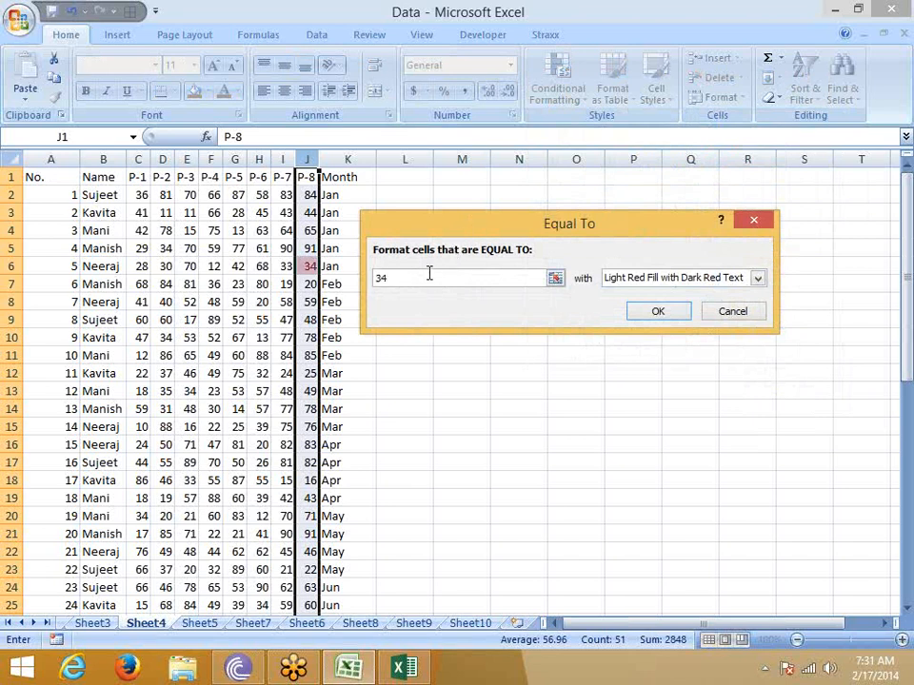
key(Return)
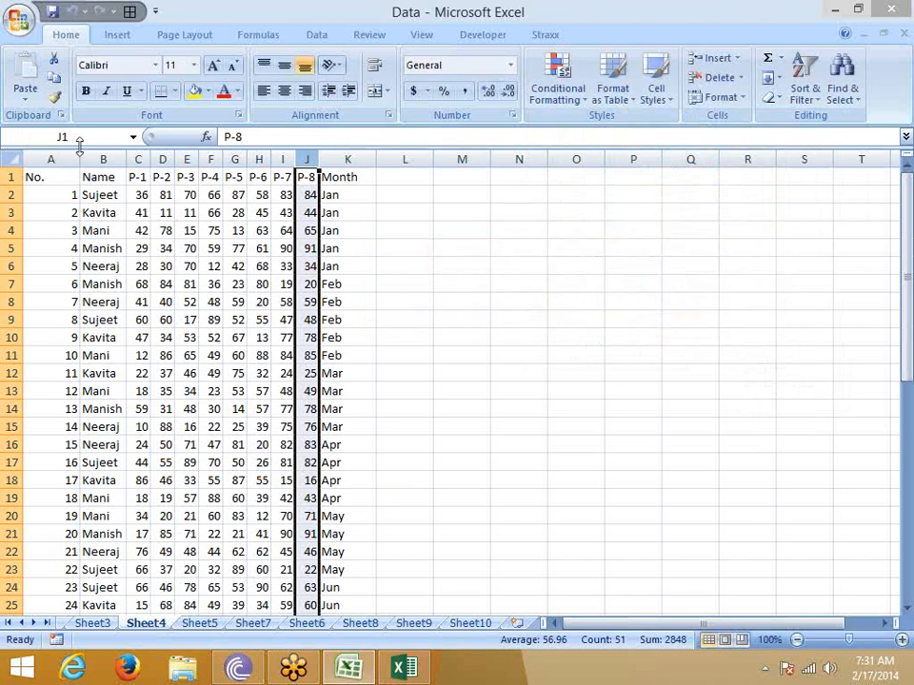
Try an Equal To rule on the Name column matching a person's first name, and cancel it
click(102, 159)
click(571, 103)
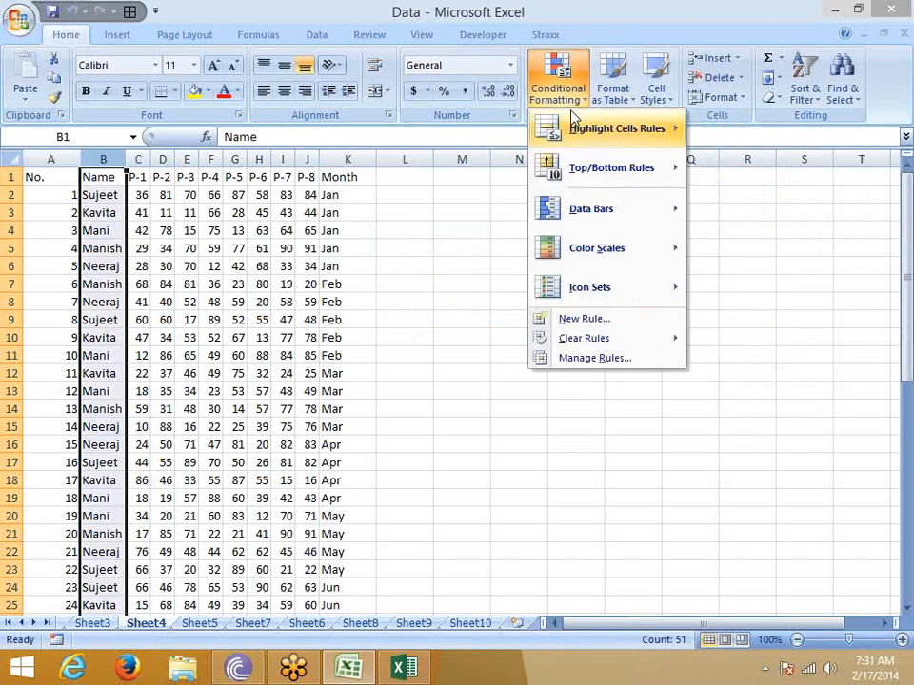
mouse_move(632, 139)
click(779, 246)
text(sujeet)
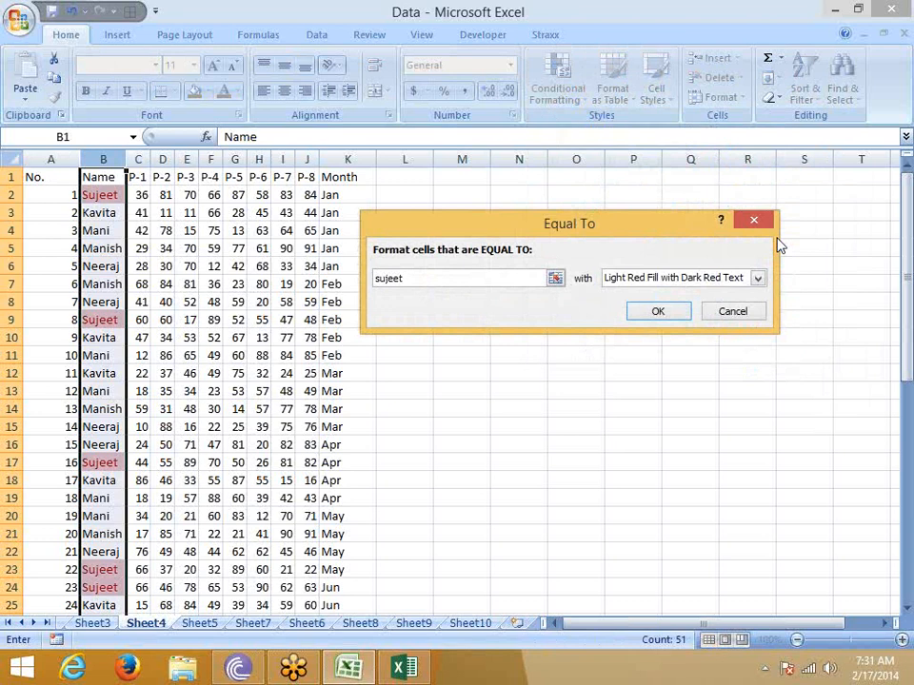
key(Escape)
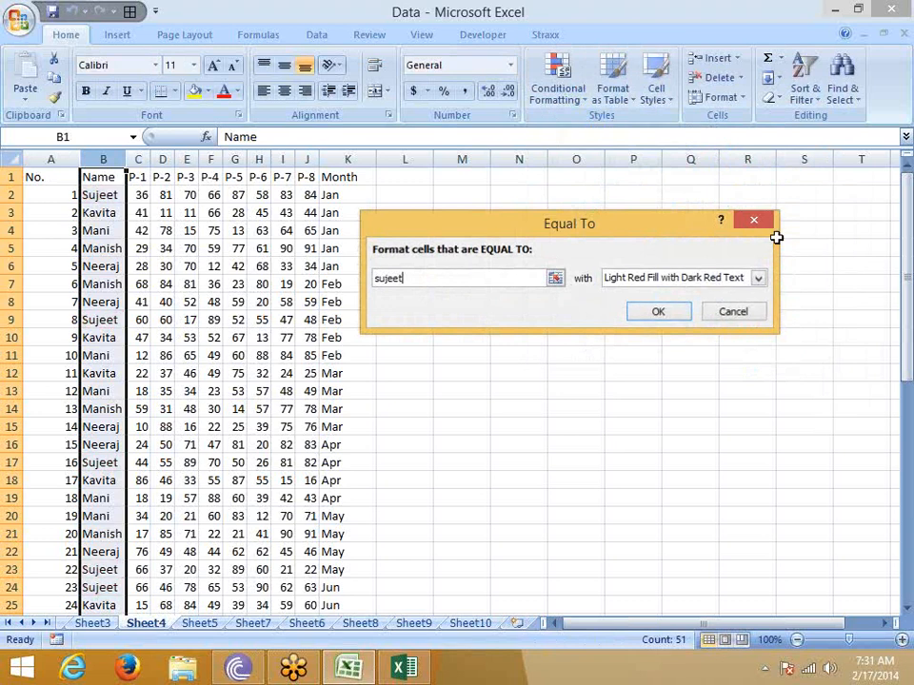
click(557, 81)
mouse_move(609, 146)
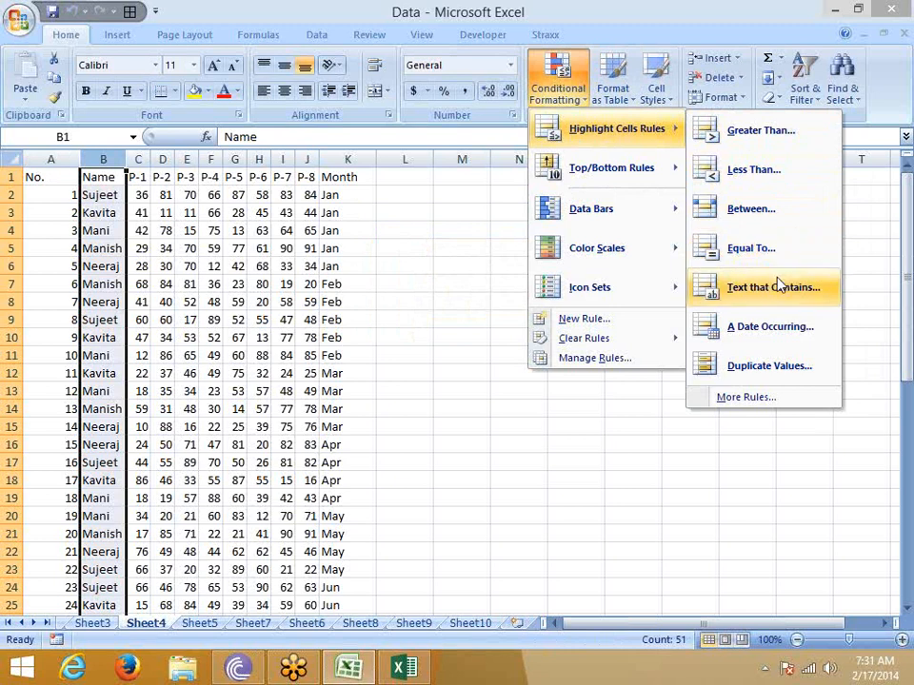
key(Escape)
key(Escape)
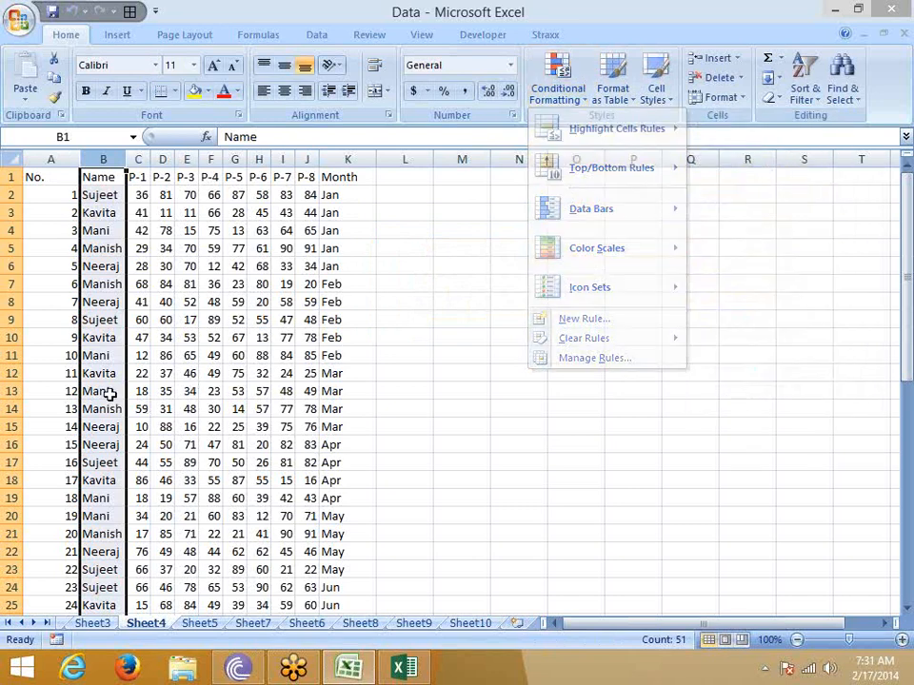
Append a surname to the first names in cells B9 and B17 of the Name column
click(106, 374)
click(109, 320)
double_click(125, 322)
key(Escape)
double_click(118, 319)
text(Kumar)
key(Return)
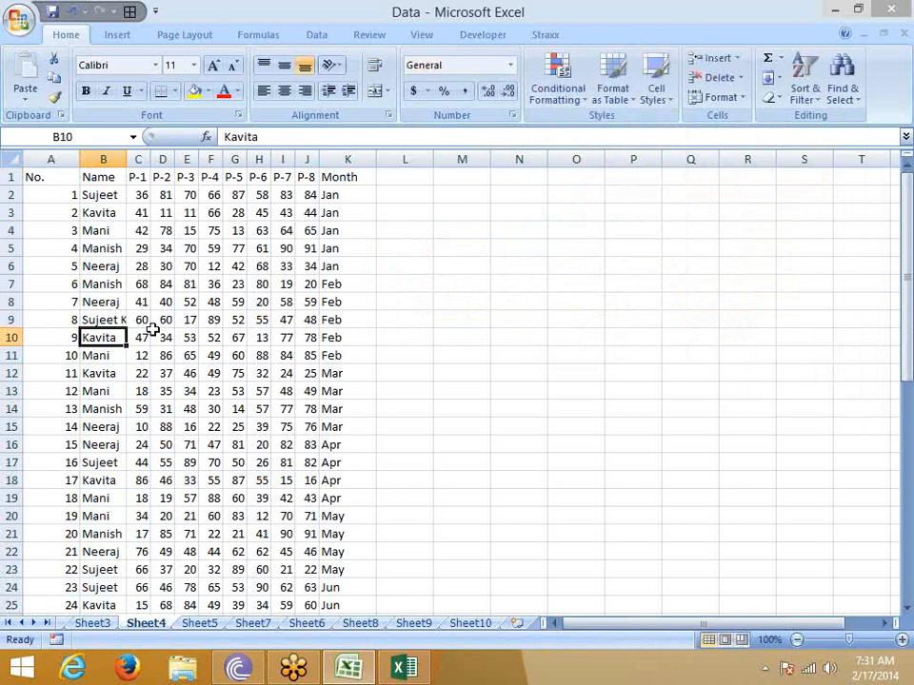
click(122, 462)
double_click(121, 463)
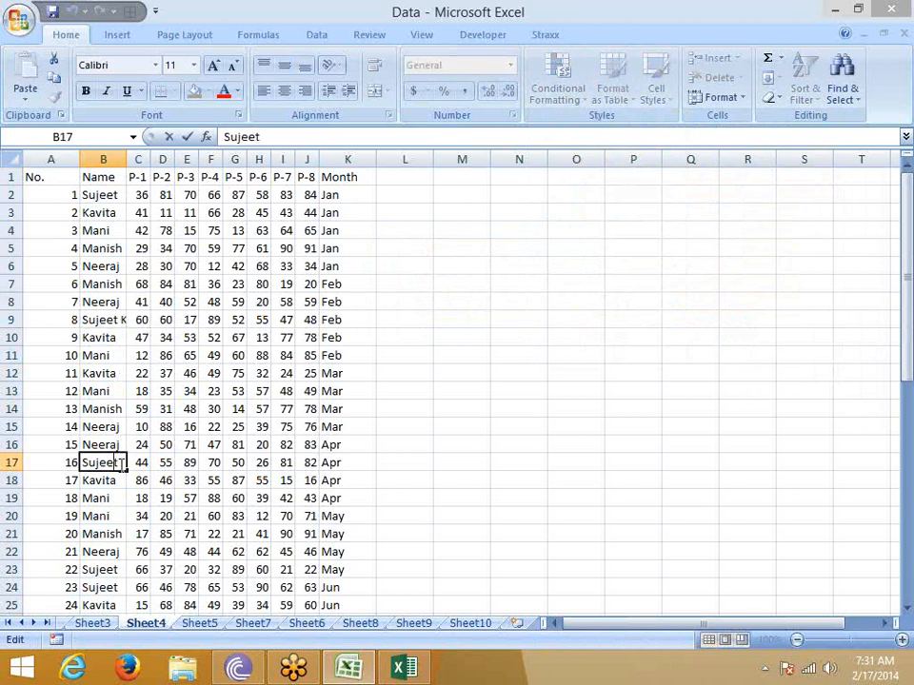
text(Kumar)
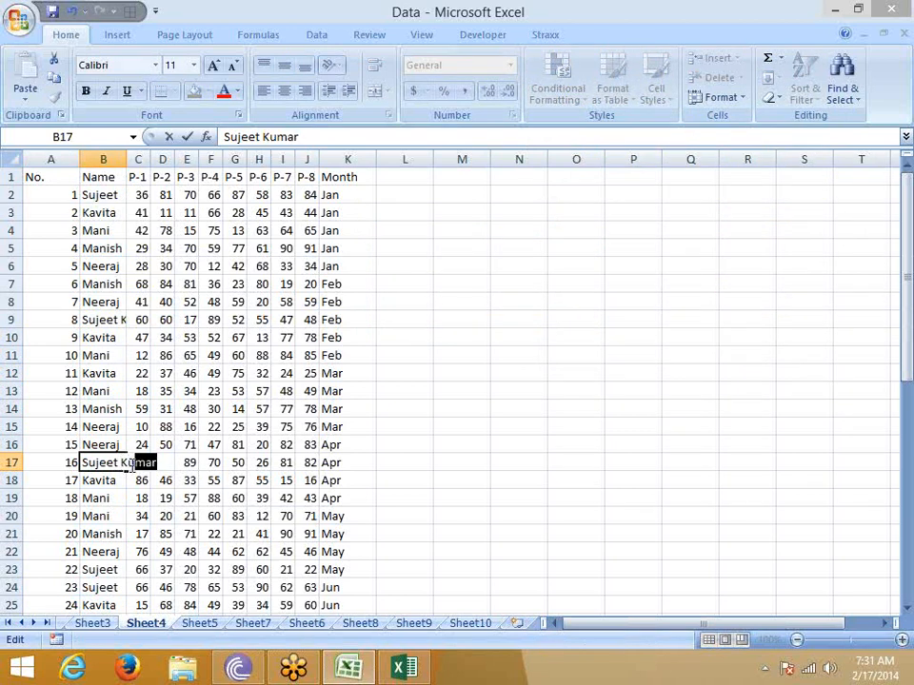
click(101, 355)
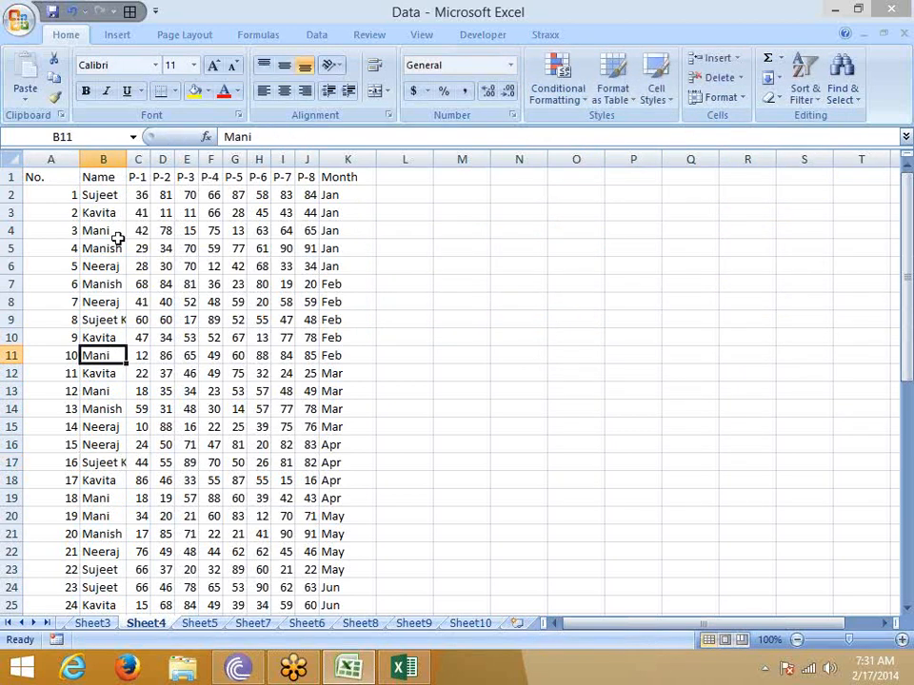
Append the same surname to the name in cell B2 and widen column B to fit its contents
click(84, 197)
key(F2)
text(Kumar)
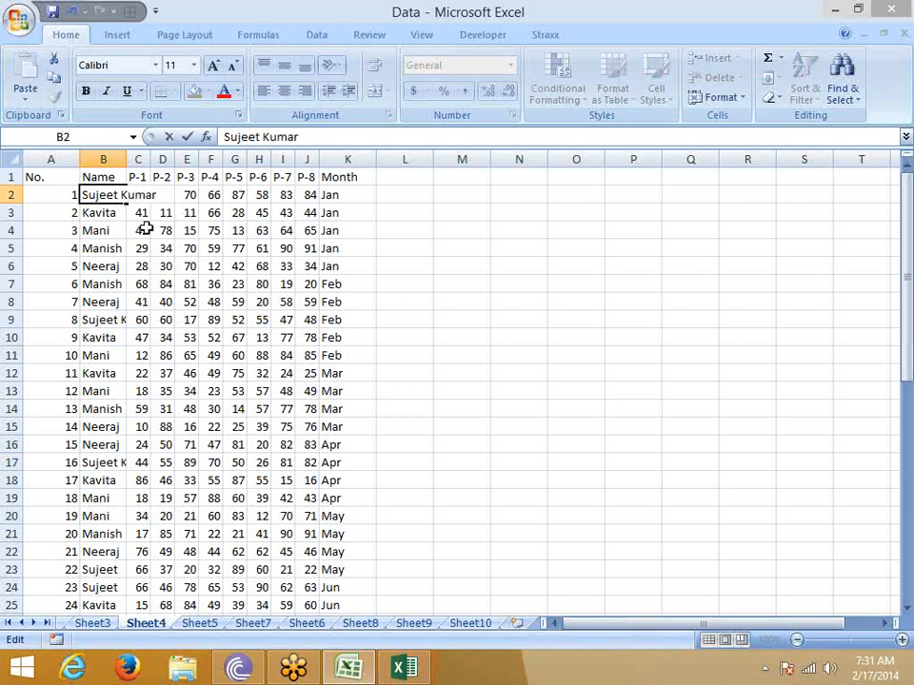
click(145, 230)
double_click(126, 159)
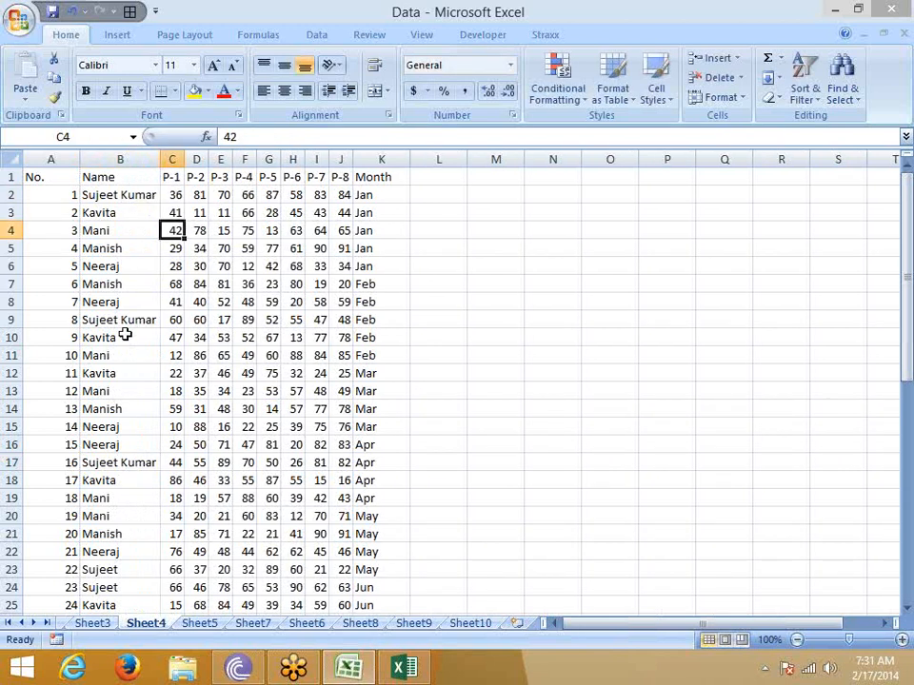
Preview an Equal To rule for the bare first name on the edited Name column, and cancel it
click(120, 159)
click(558, 96)
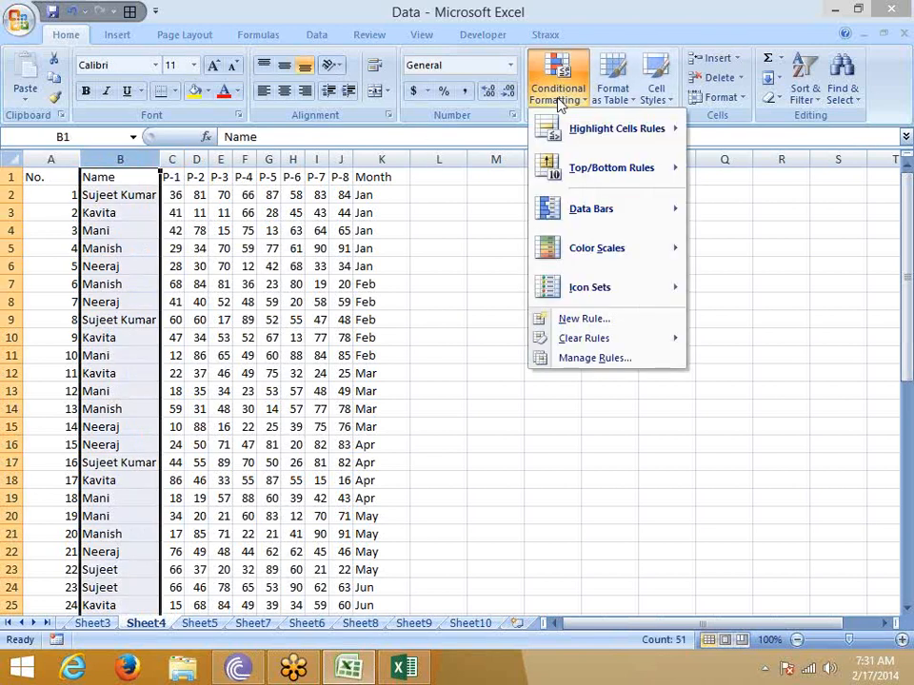
mouse_move(576, 139)
click(758, 255)
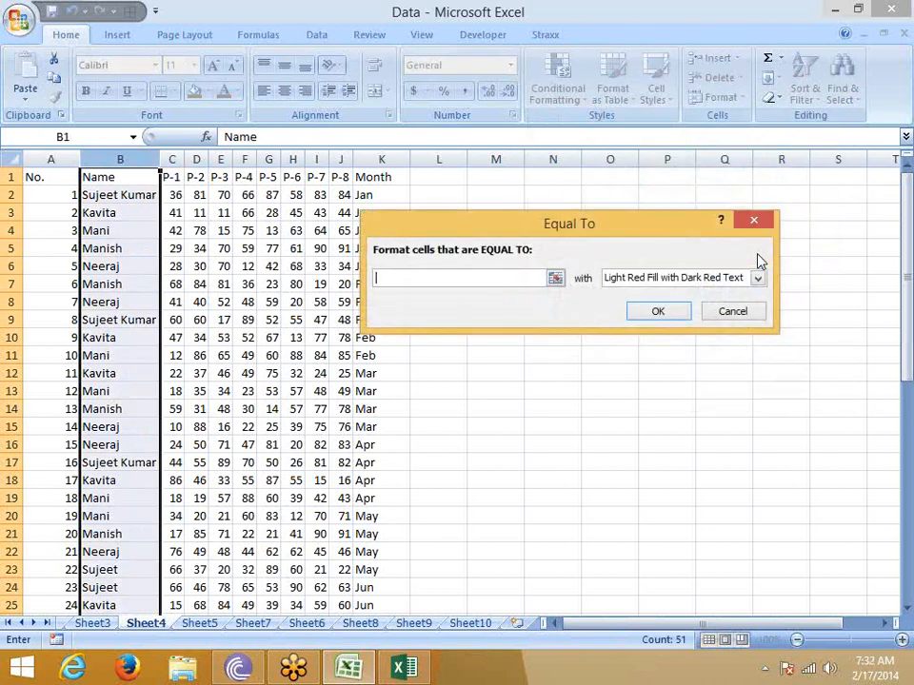
text(sujeet)
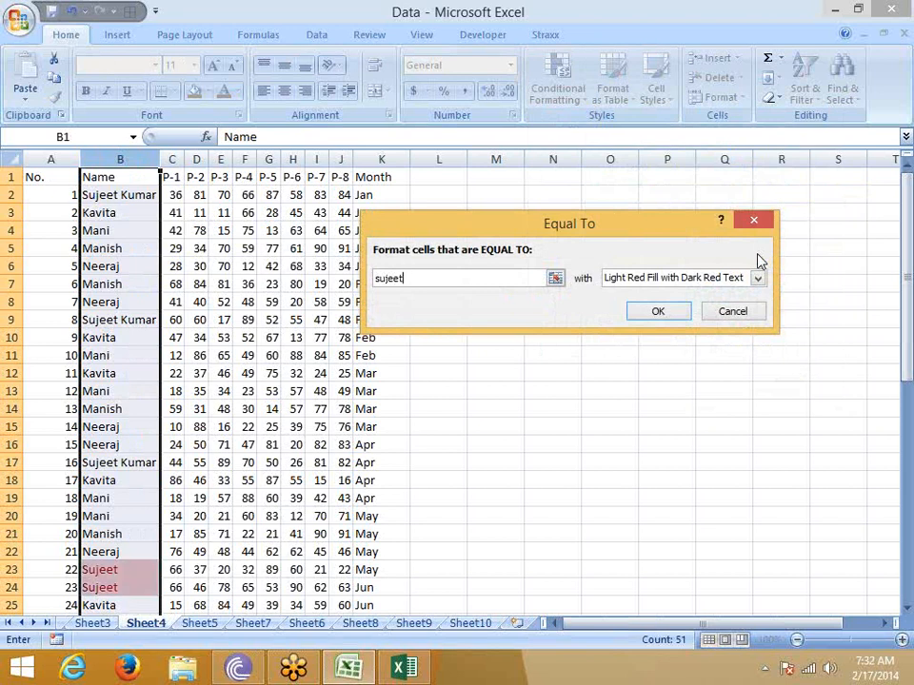
key(Escape)
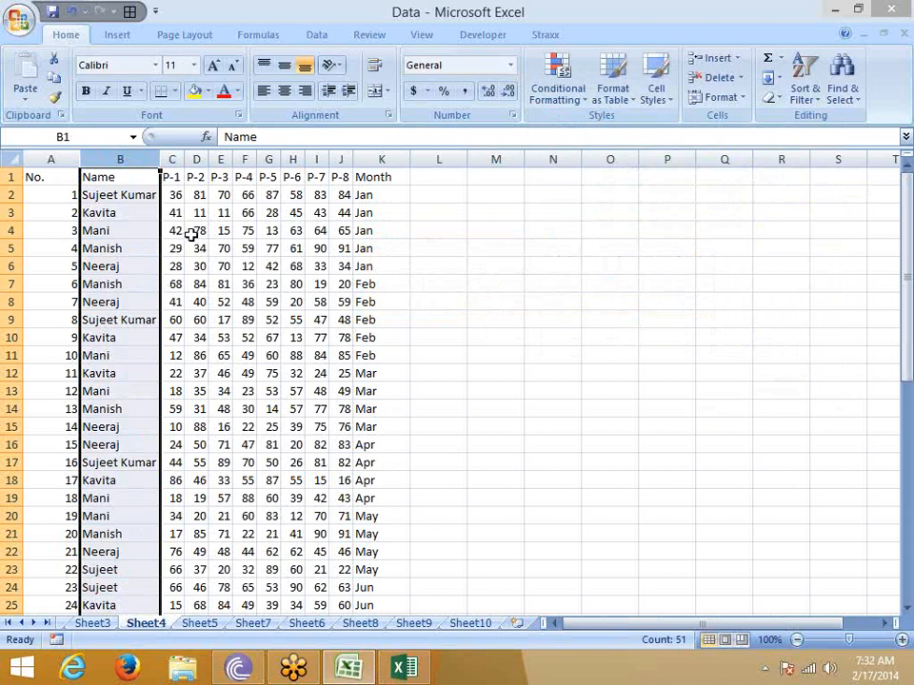
click(175, 197)
click(226, 195)
click(295, 195)
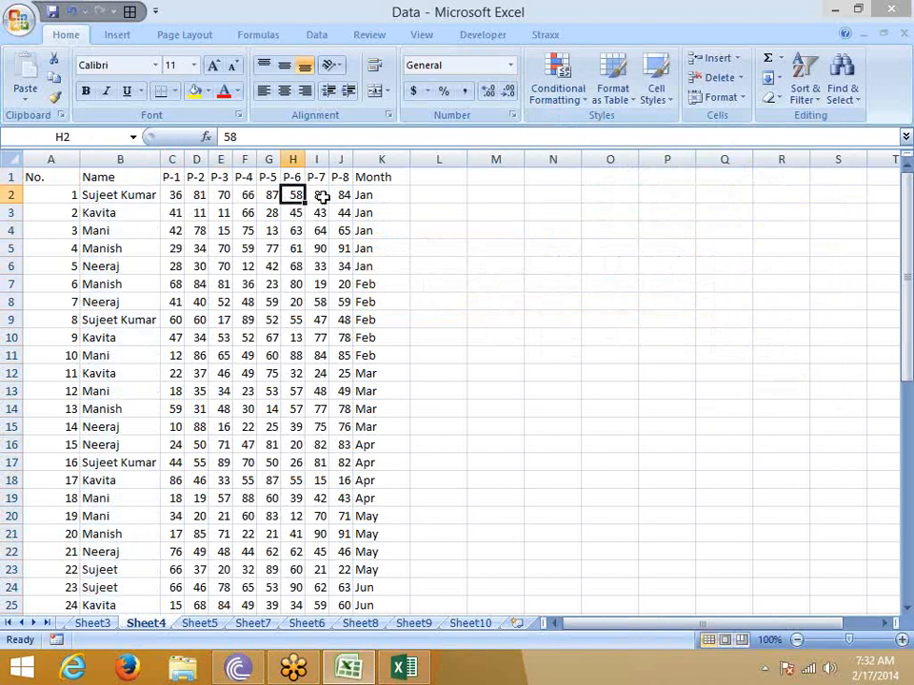
click(367, 197)
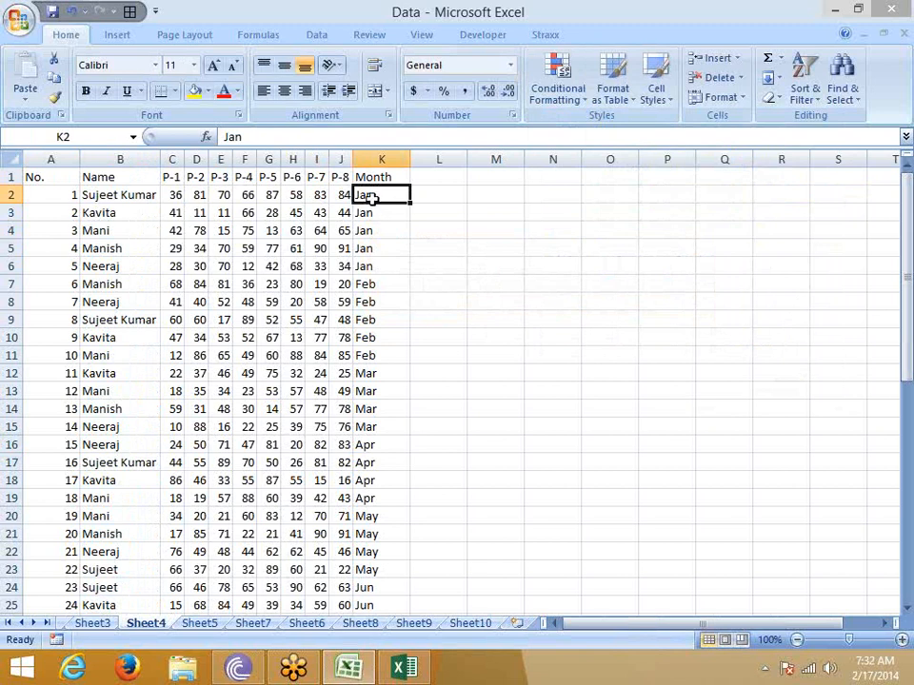
click(364, 230)
click(317, 195)
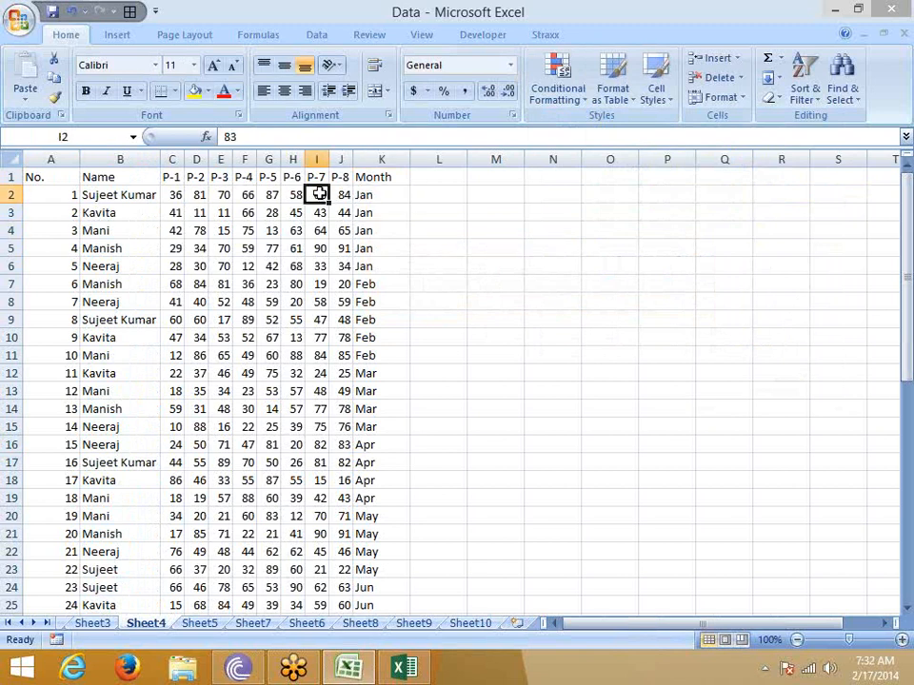
click(246, 159)
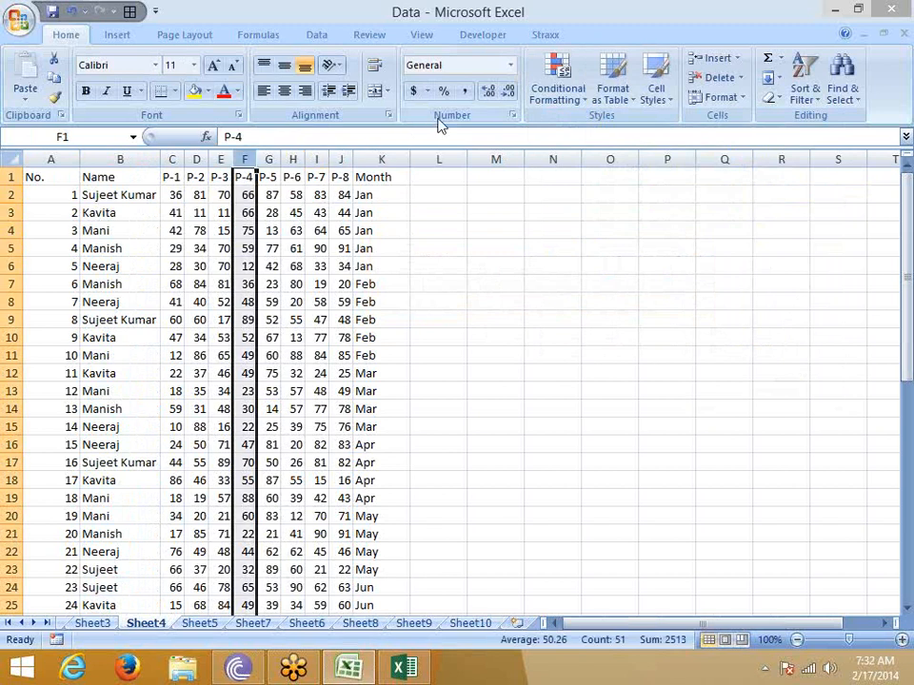
click(539, 103)
mouse_move(602, 141)
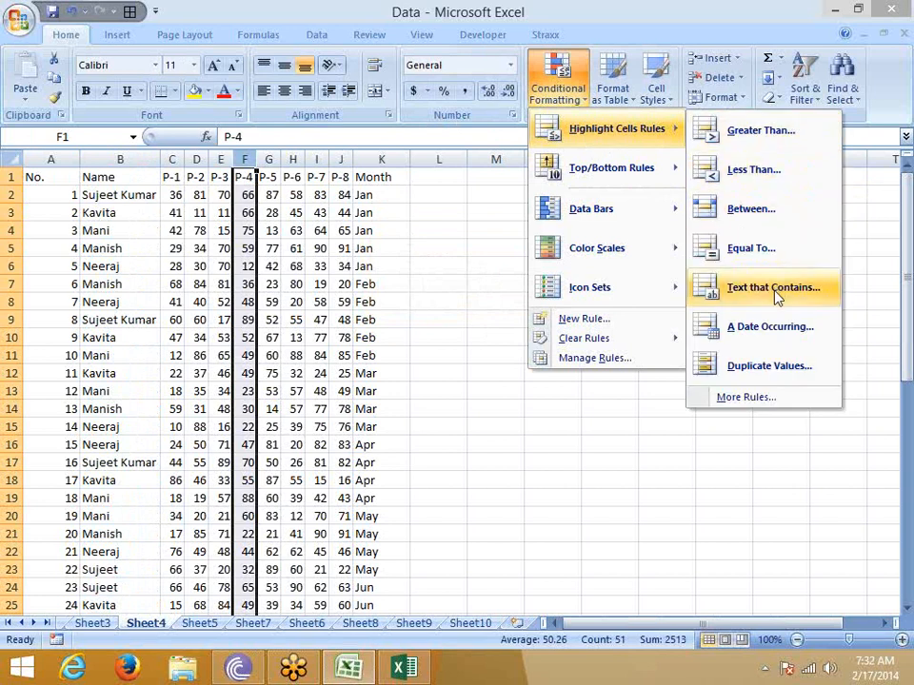
Preview a Text that Contains rule on the Name column that highlights a person's first name
click(127, 177)
click(120, 159)
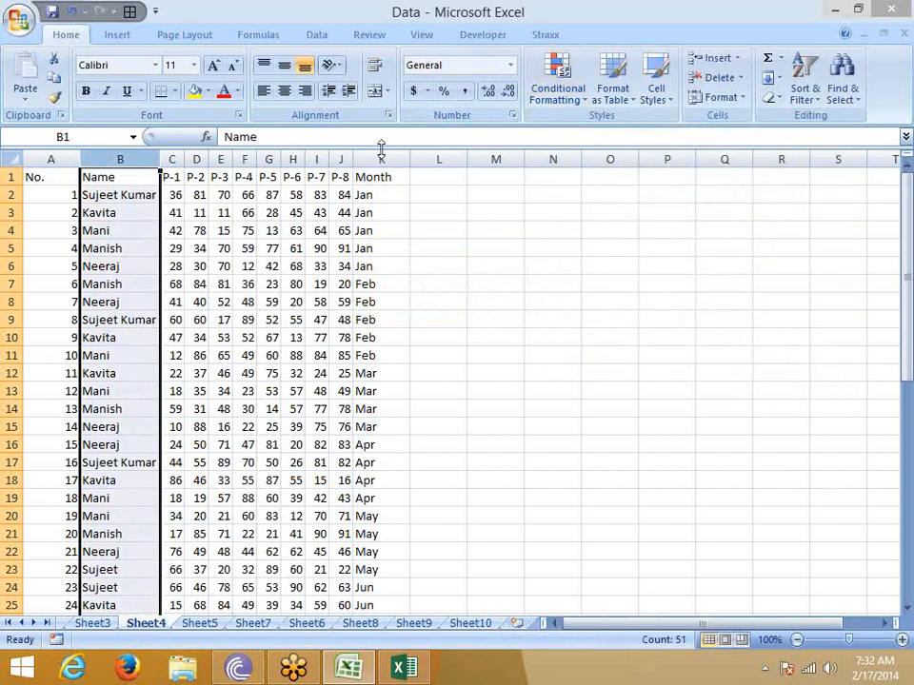
click(574, 103)
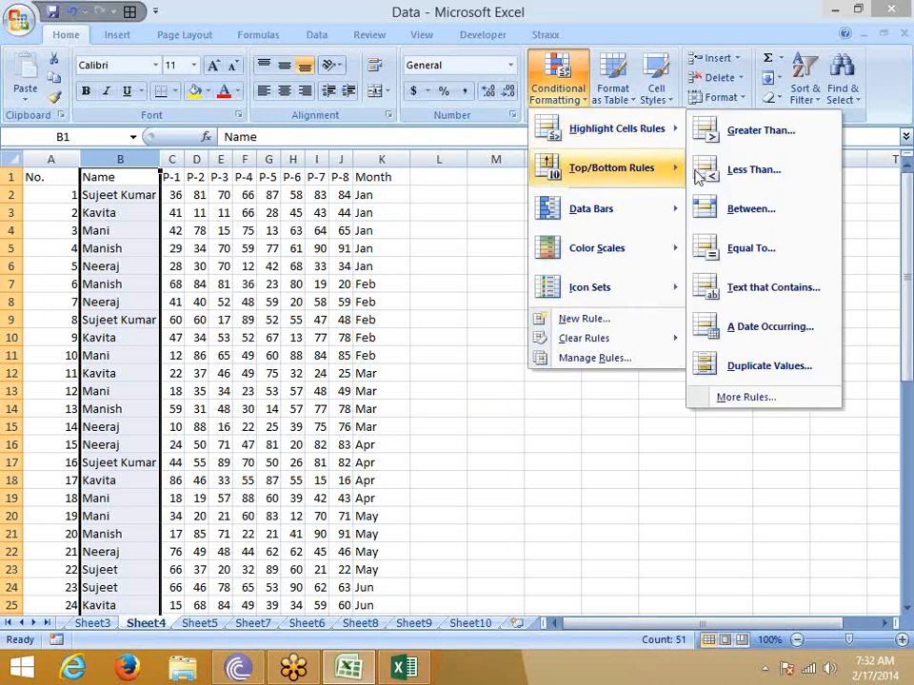
click(759, 299)
double_click(442, 275)
text(sujeet)
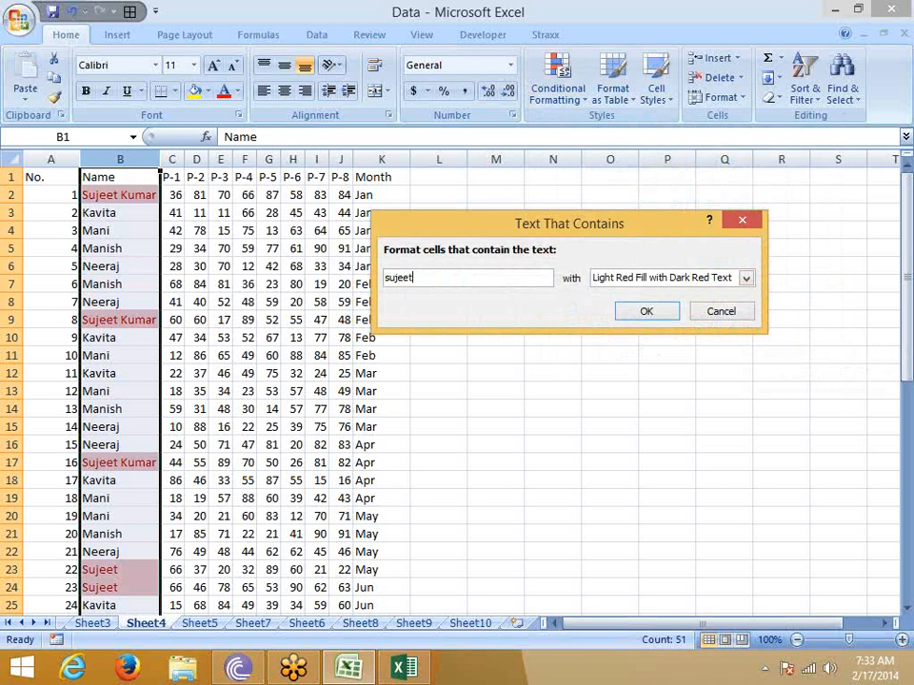
Preview the Text that Contains rule with the single letters "s", "m" and "e" instead, and cancel it
key(BackSpace)
key(BackSpace)
key(BackSpace)
key(BackSpace)
key(BackSpace)
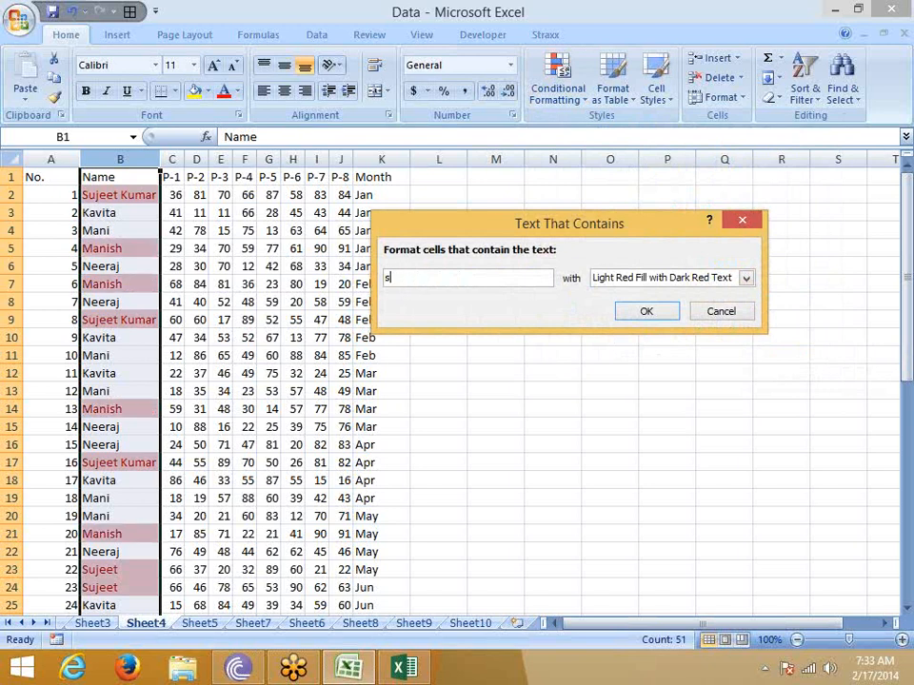
key(BackSpace)
text(m)
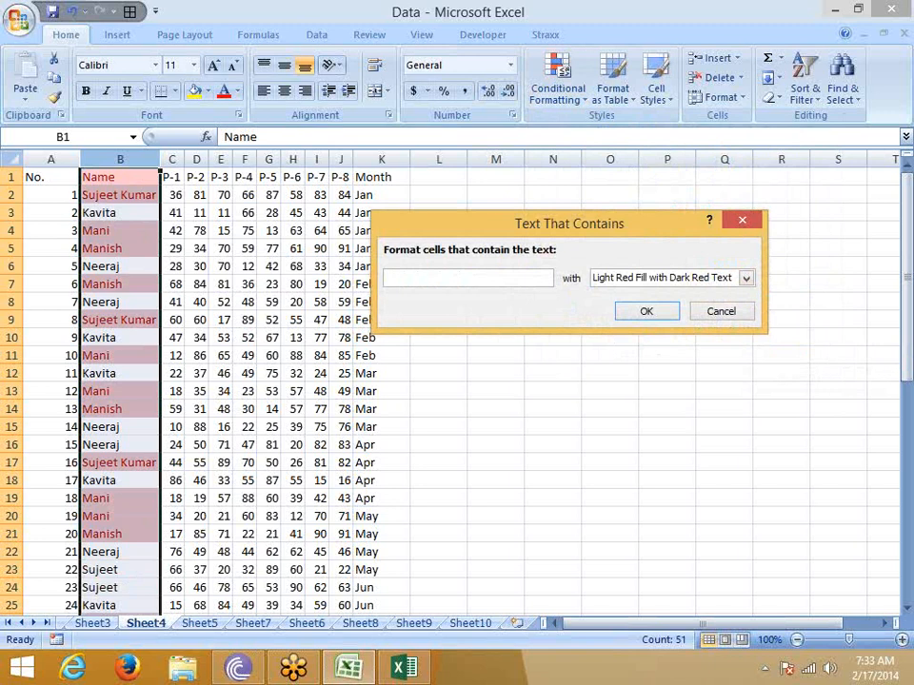
text(e)
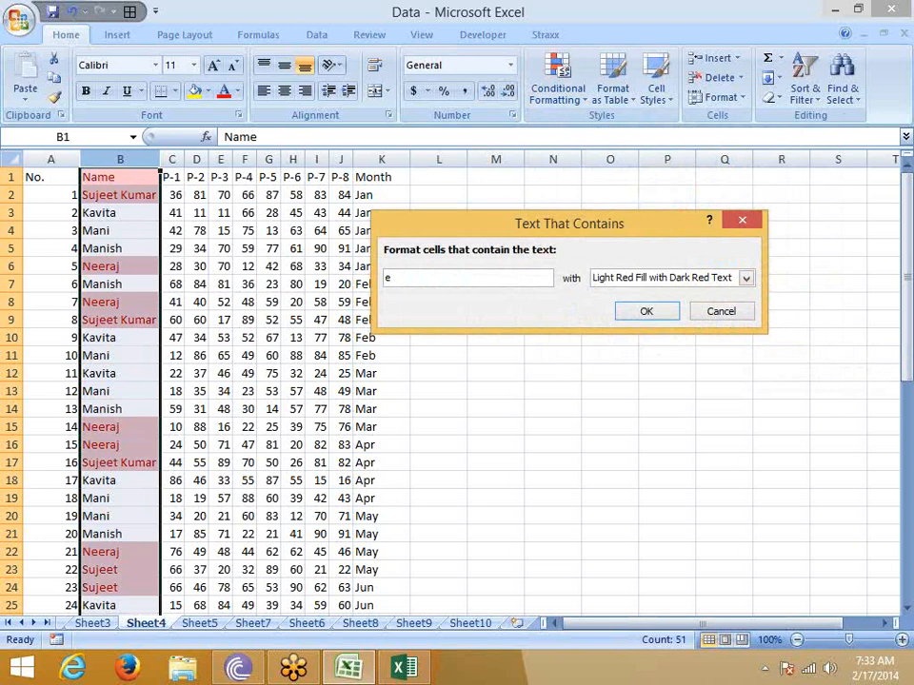
click(694, 277)
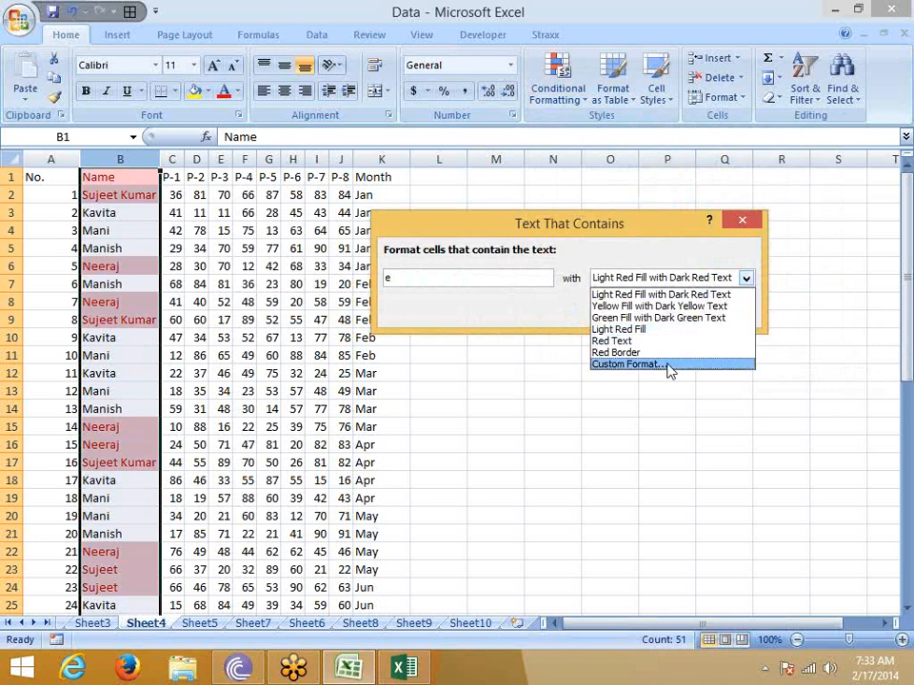
key(Escape)
key(Escape)
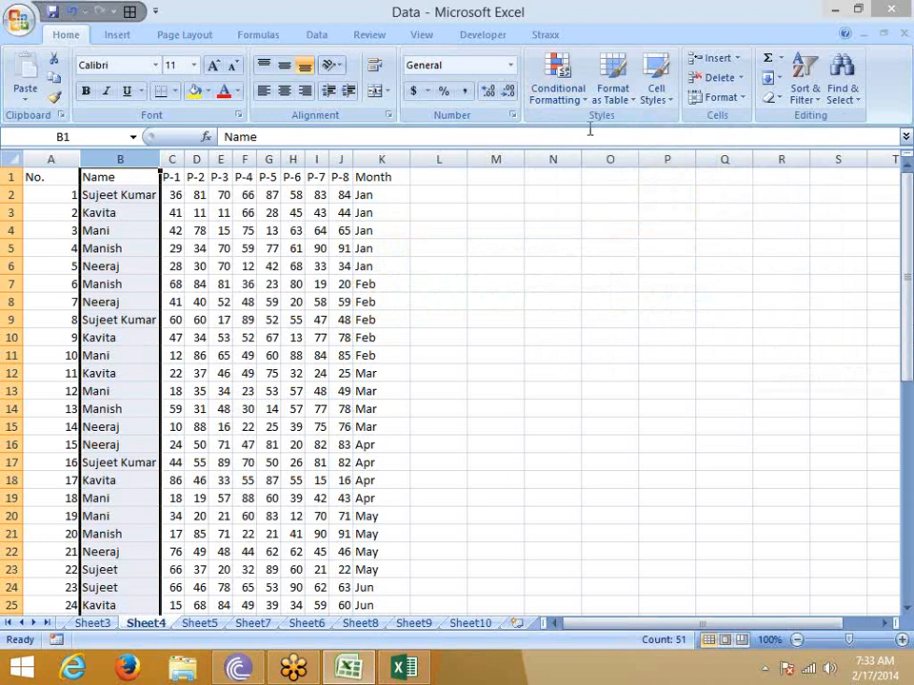
Add a "Date" header in cell L1, beside the Month column
click(559, 90)
mouse_move(585, 131)
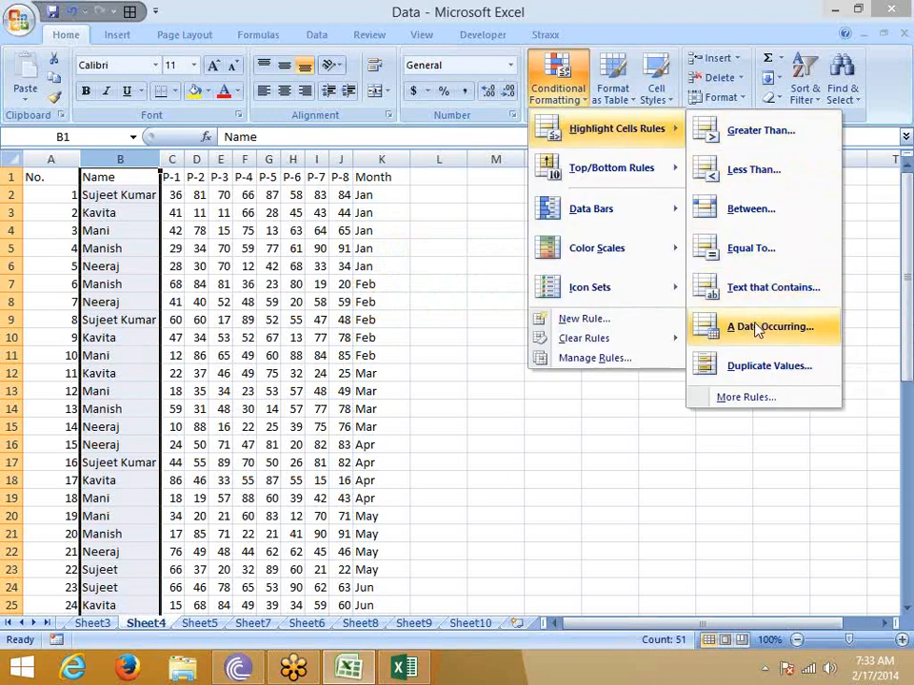
click(438, 185)
click(426, 173)
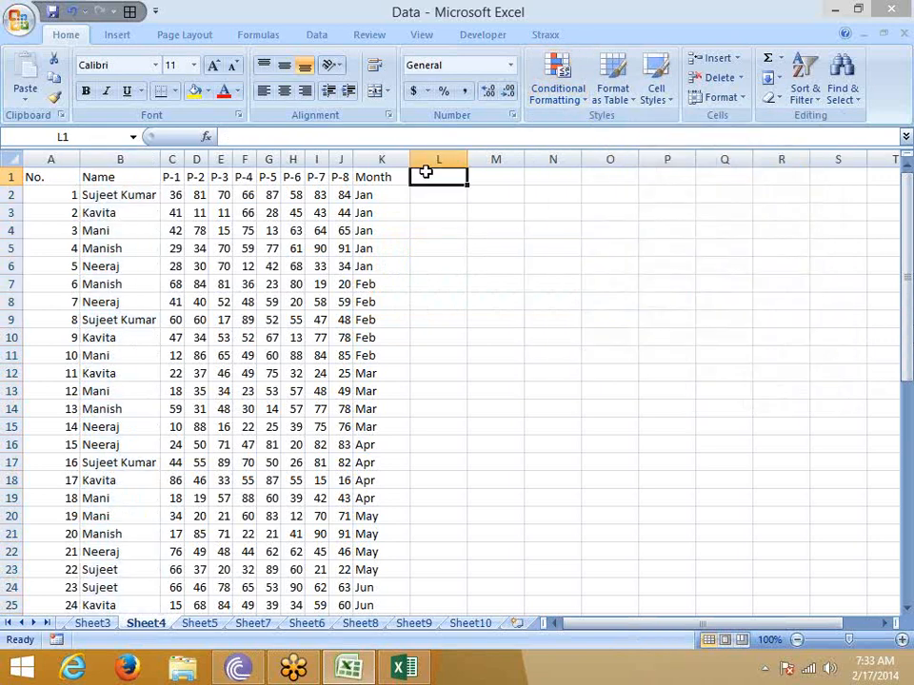
text(Date)
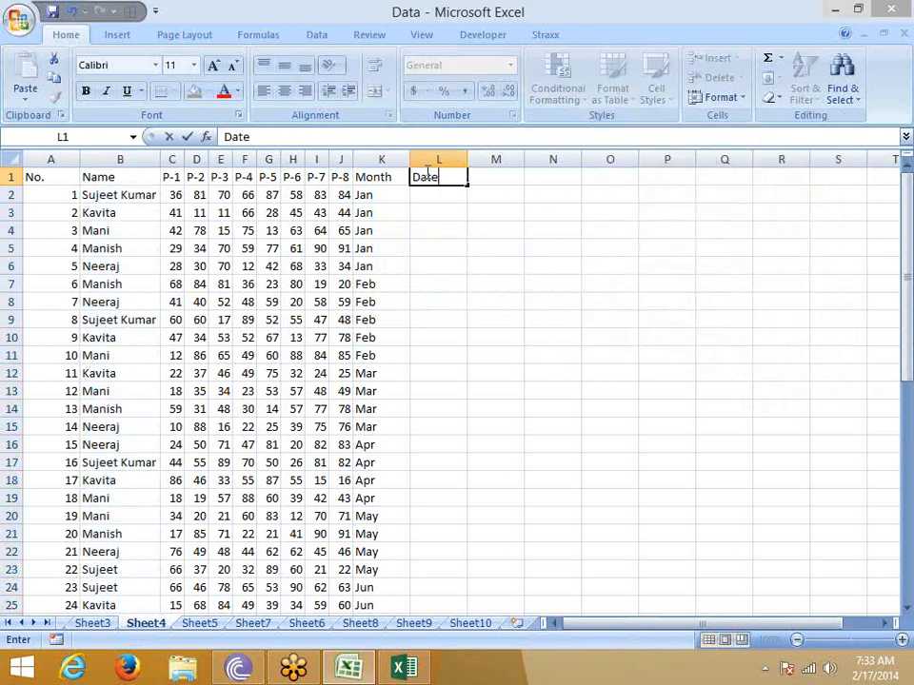
key(Return)
Enter the date 2/1 in cell L2 and fill the series down alongside the existing data
text(15)
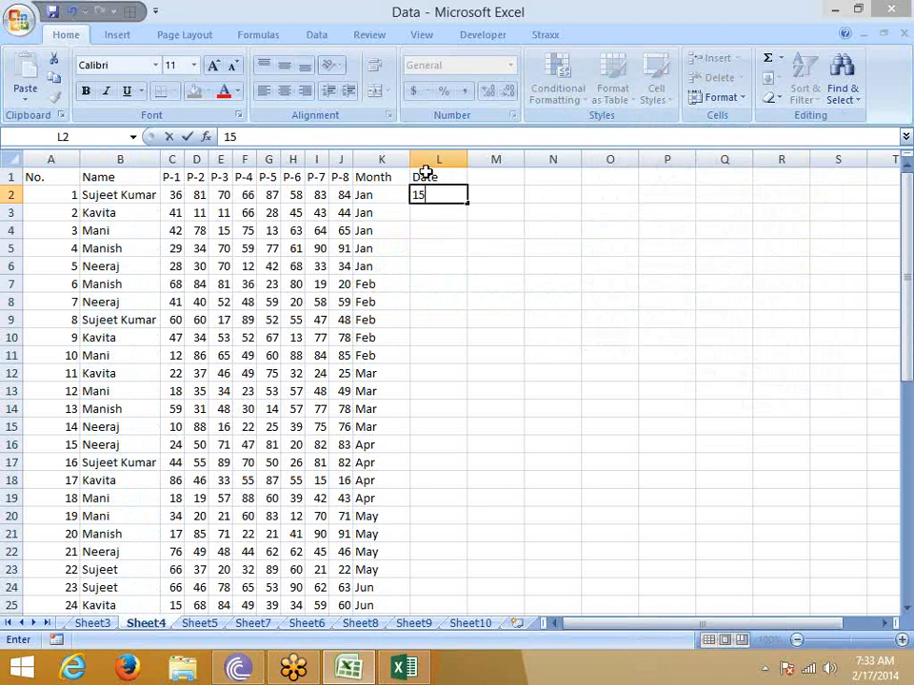
key(Escape)
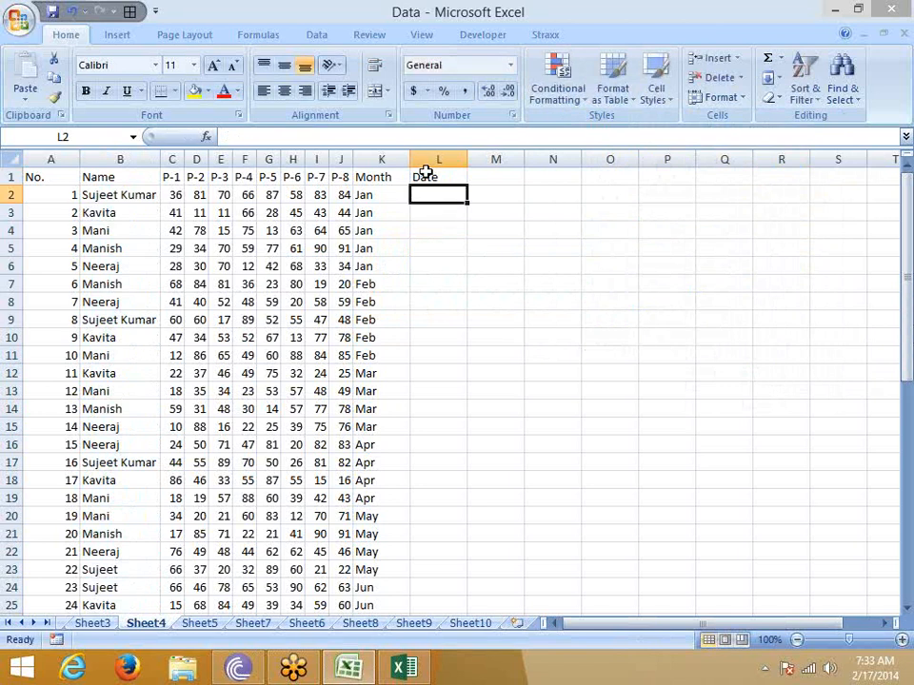
text(2/)
key(Escape)
text(2/1)
key(Return)
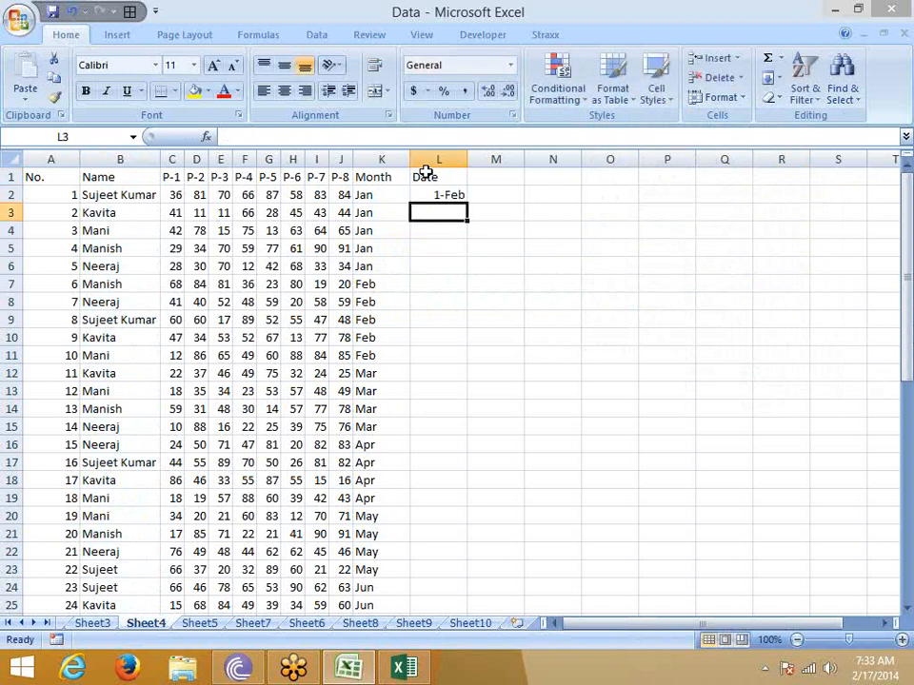
click(436, 190)
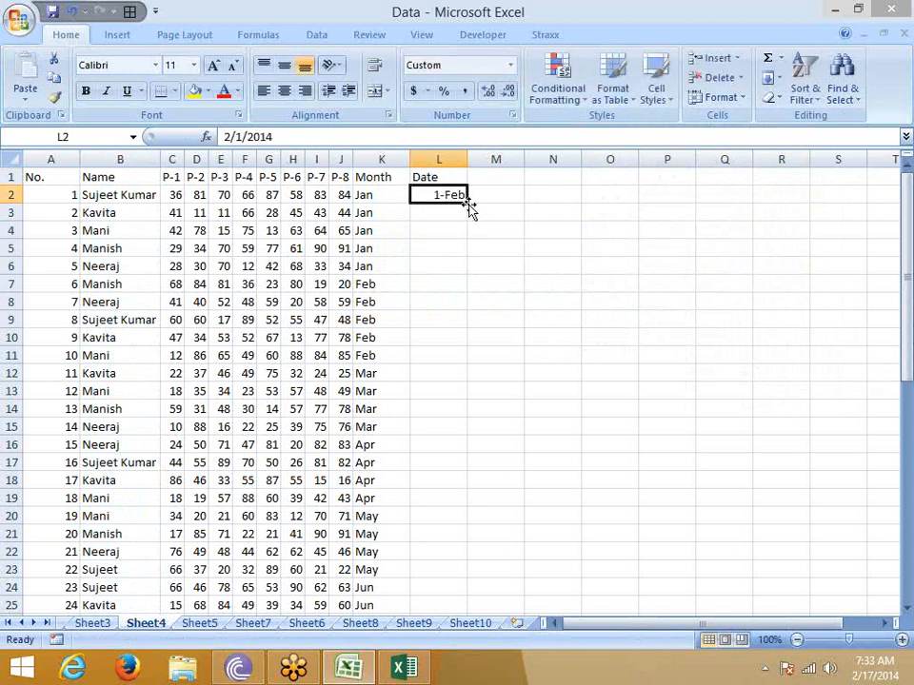
double_click(467, 203)
Try an A Date Occurring rule on the whole Date column, and cancel it
click(440, 159)
click(559, 94)
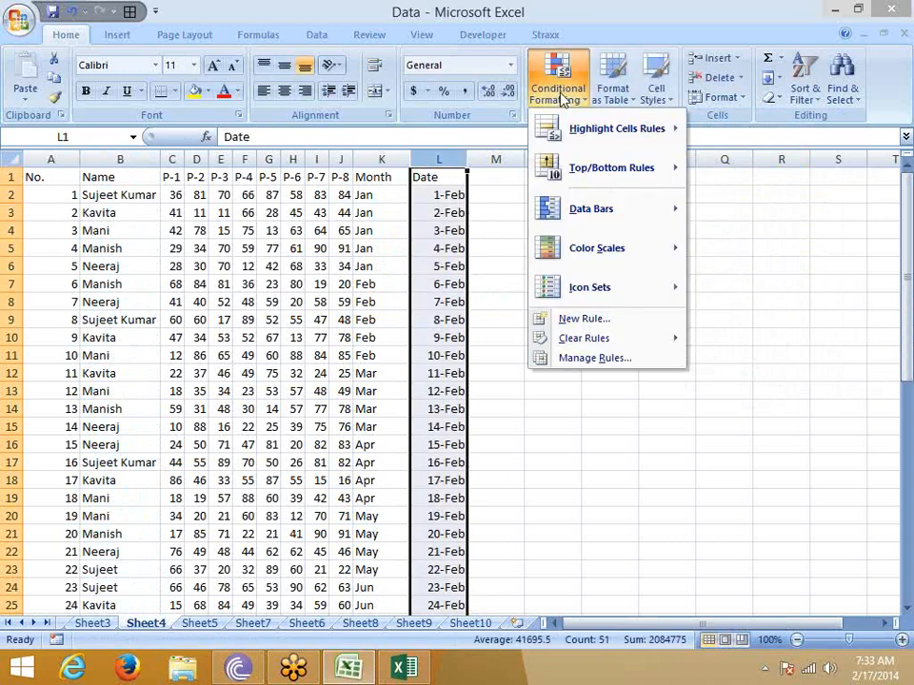
mouse_move(571, 127)
click(767, 332)
drag(467, 235, 555, 224)
key(Escape)
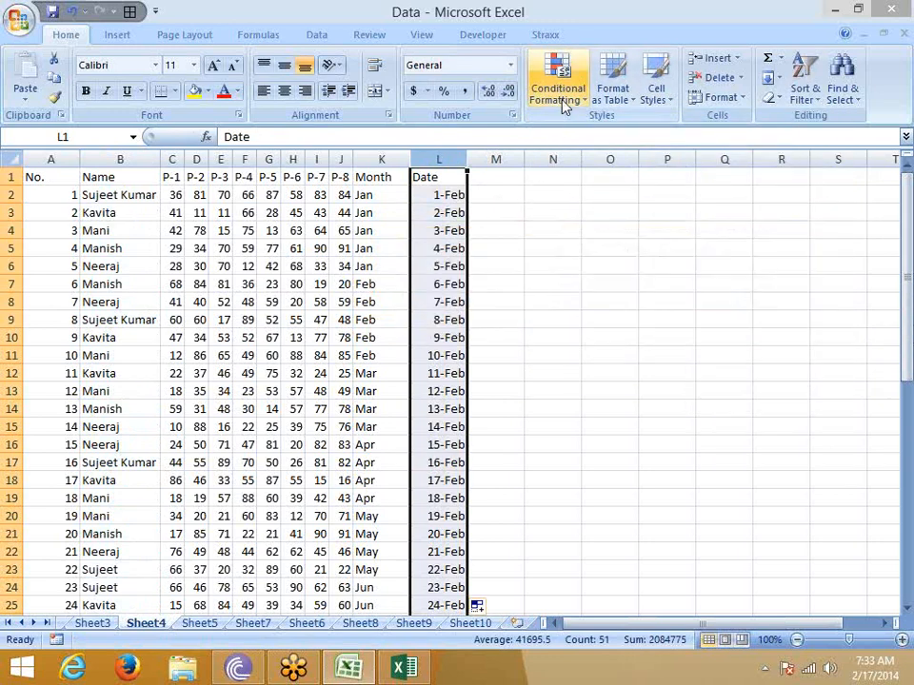
Preview an Equal To rule for 17-feb on the Date column, and cancel it
click(564, 104)
mouse_move(584, 143)
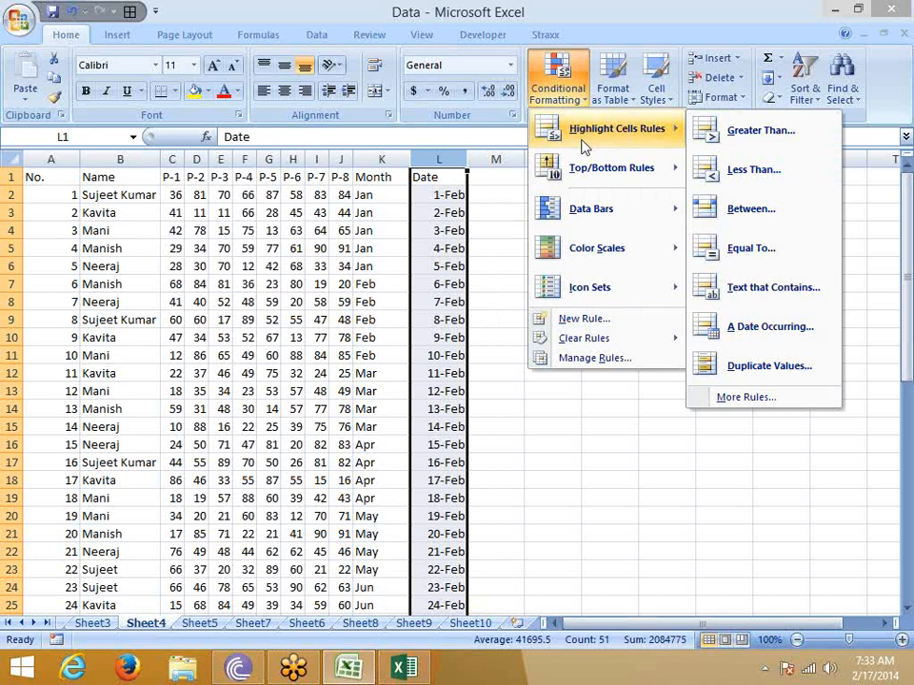
click(749, 248)
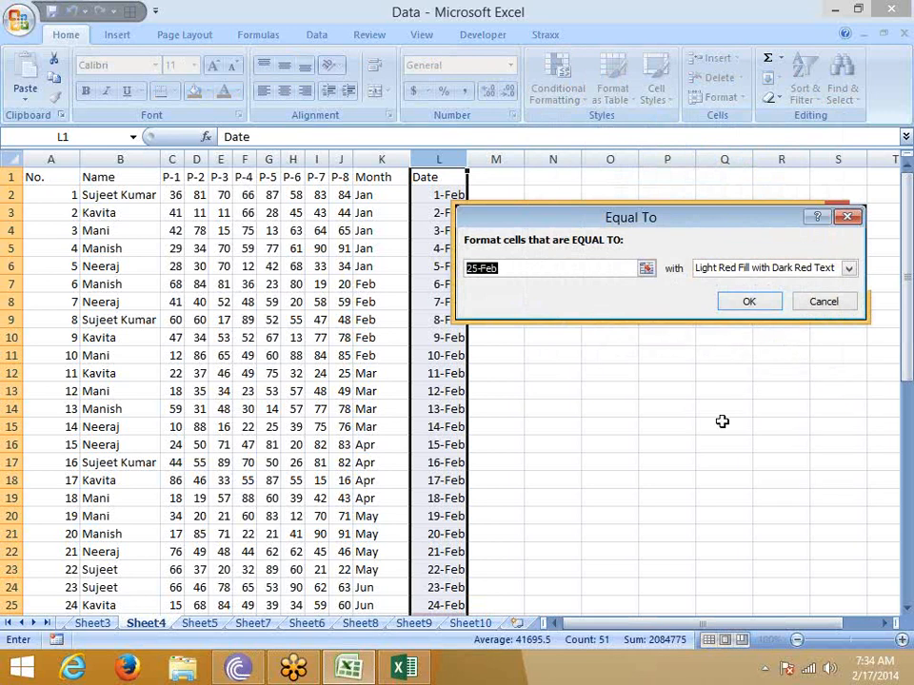
text(17)
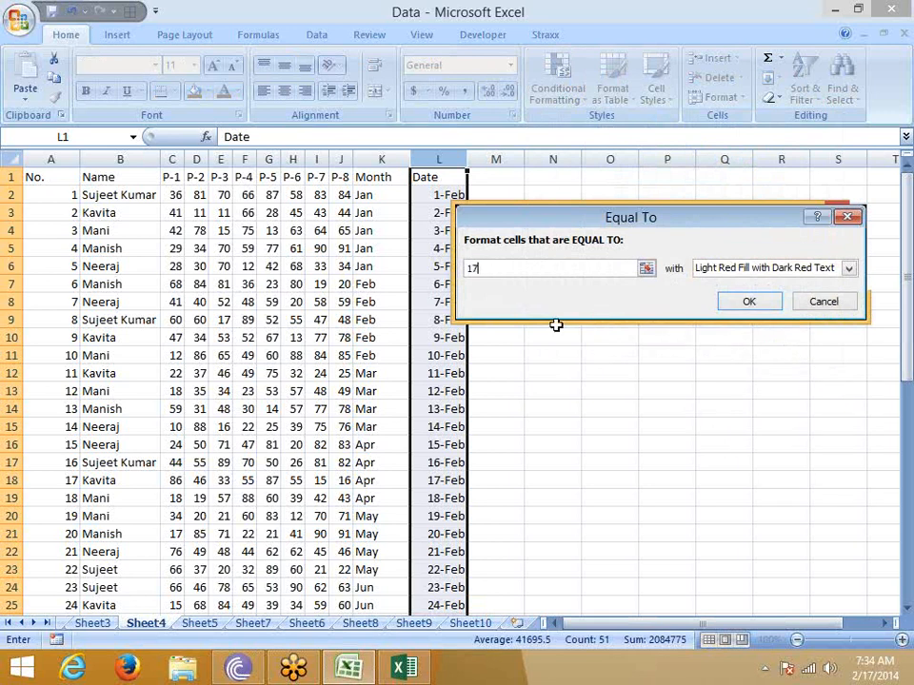
text(-feb)
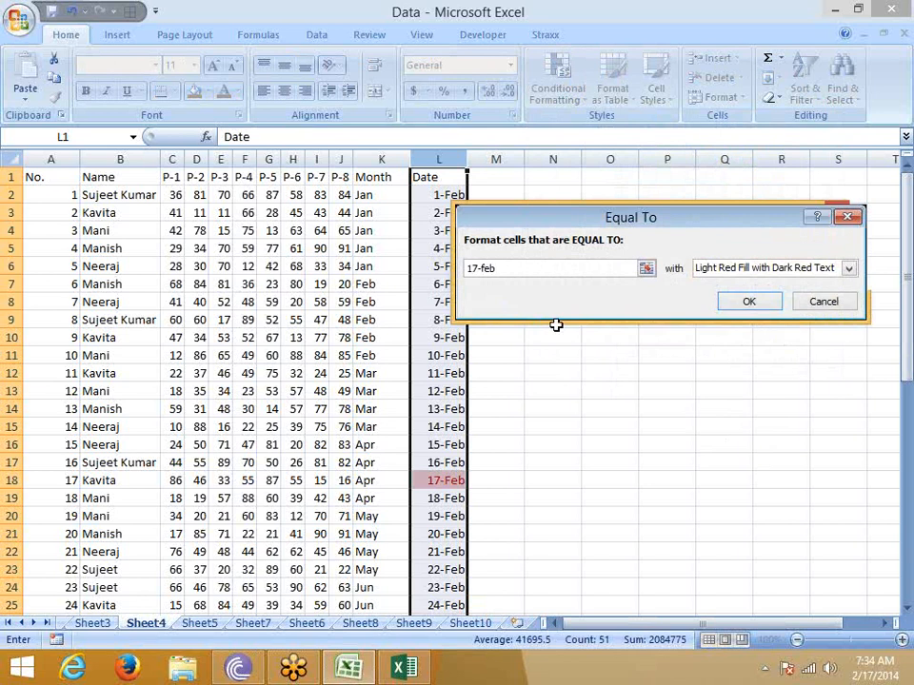
key(Escape)
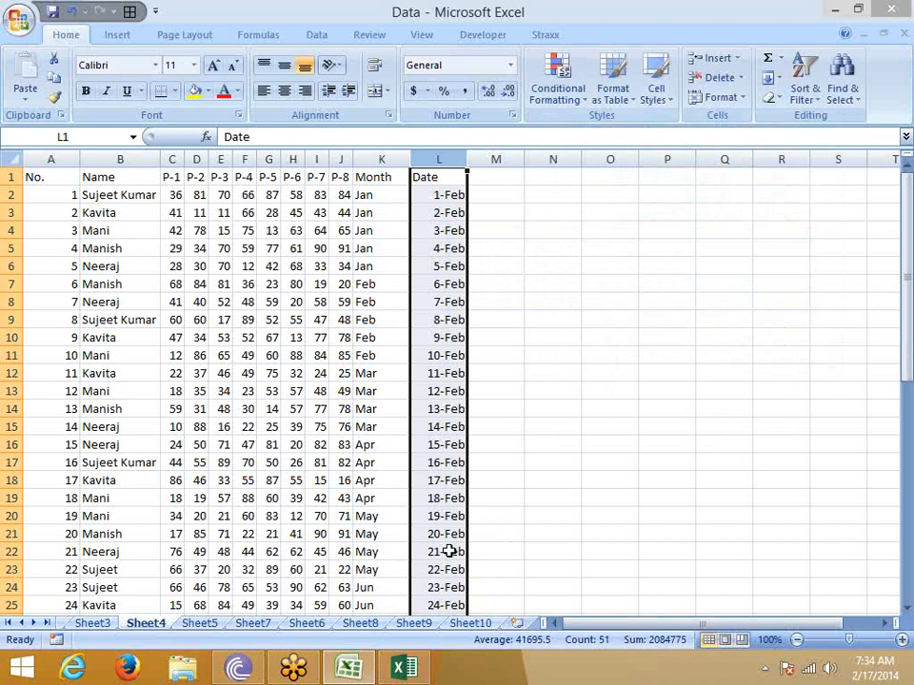
Preview an A Date Occurring rule set to Yesterday on the Date column, moving its dialog clear of the data
click(554, 95)
mouse_move(628, 148)
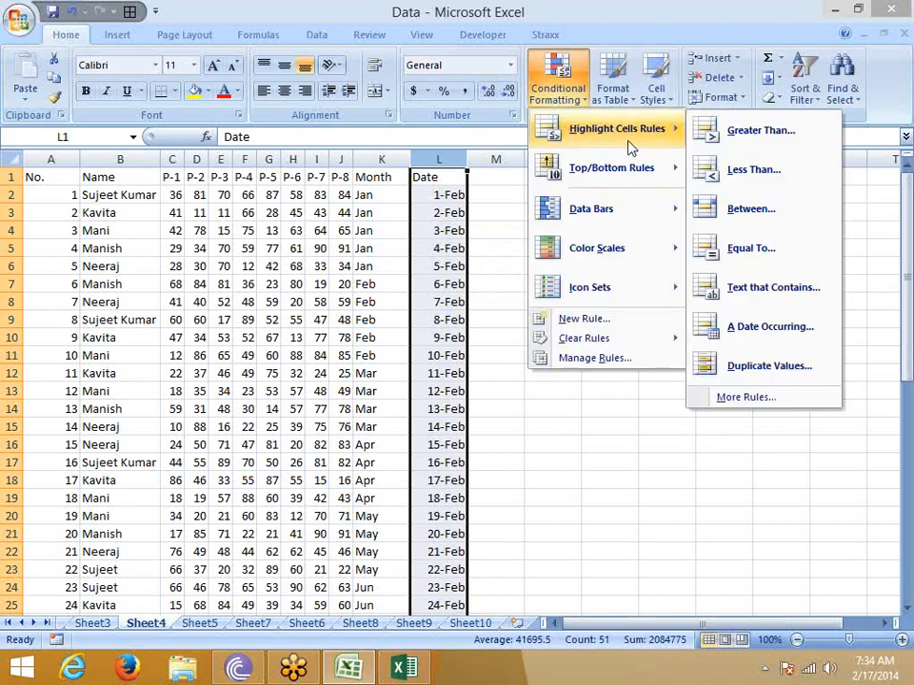
click(776, 333)
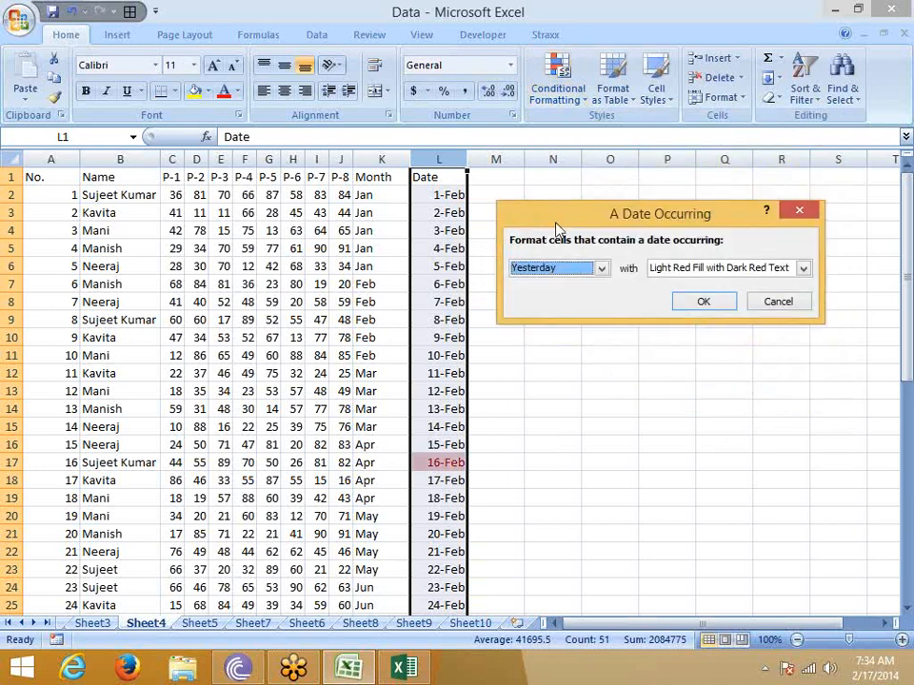
drag(556, 206, 547, 146)
click(589, 191)
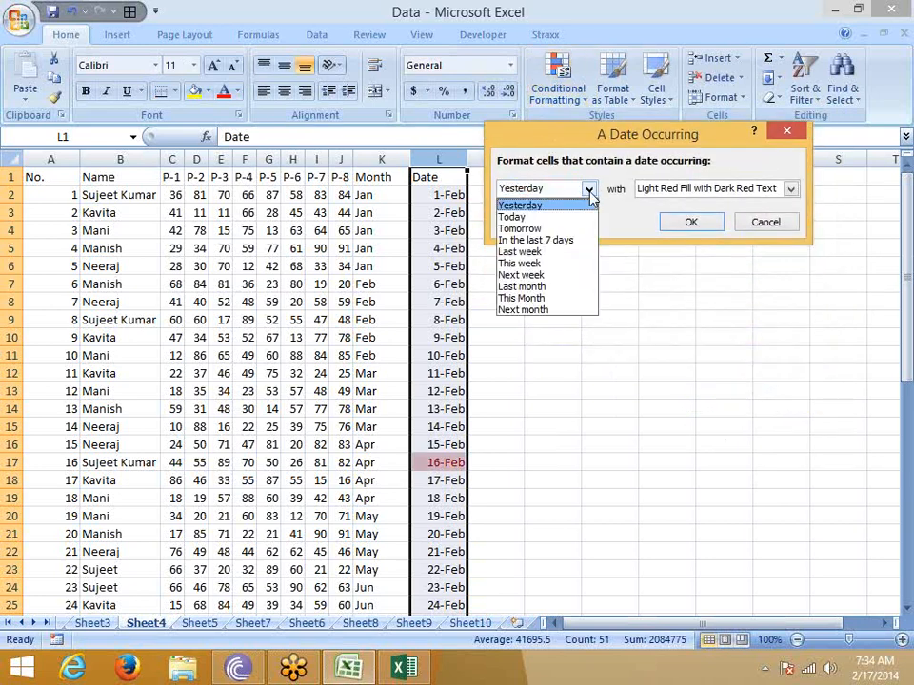
click(571, 205)
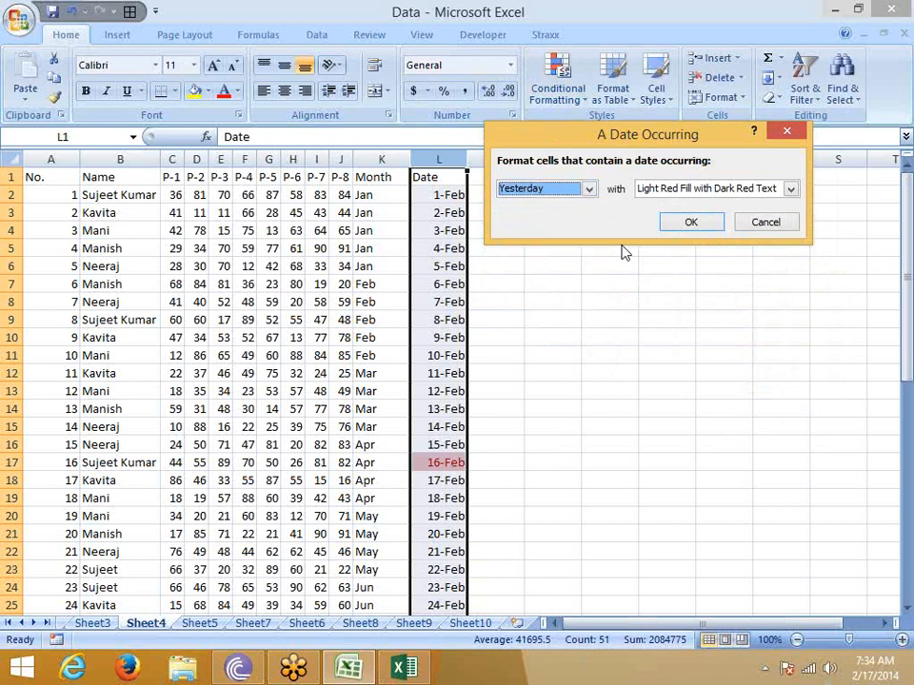
Preview the date rule with the periods Today, Tomorrow and In the last 7 days
click(566, 190)
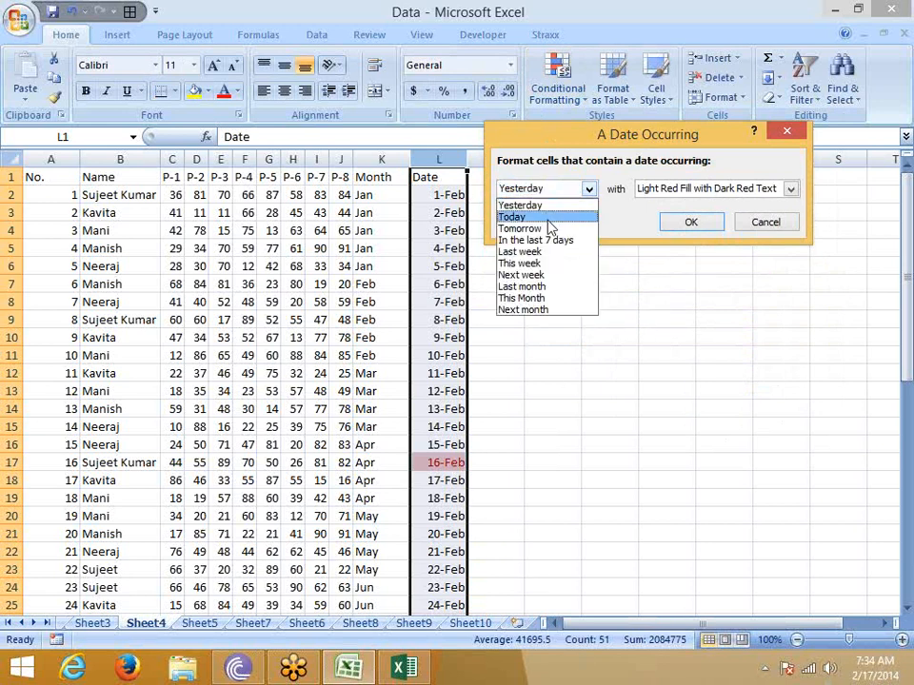
click(547, 215)
click(548, 189)
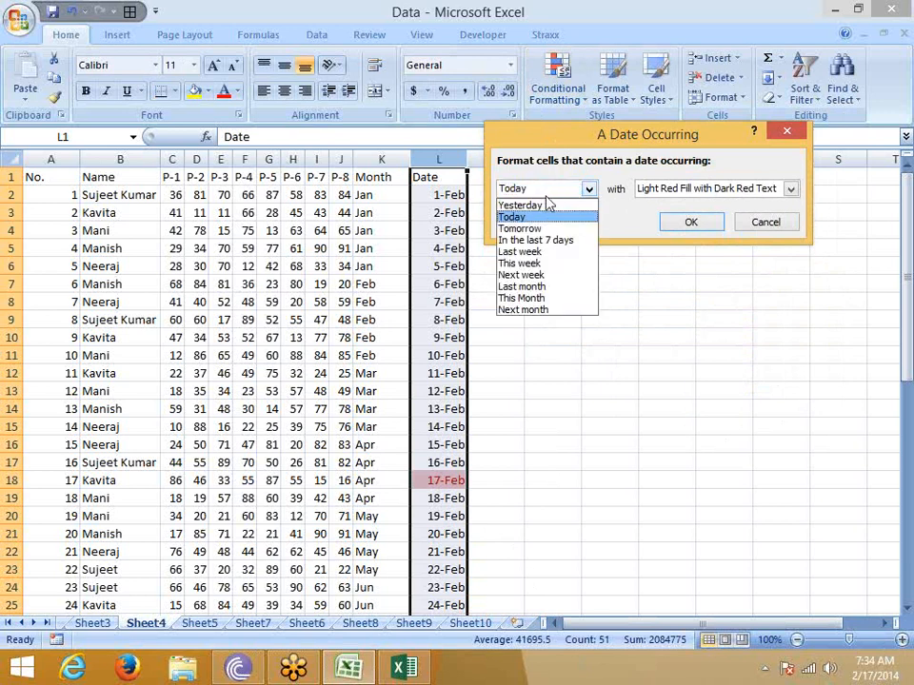
click(542, 224)
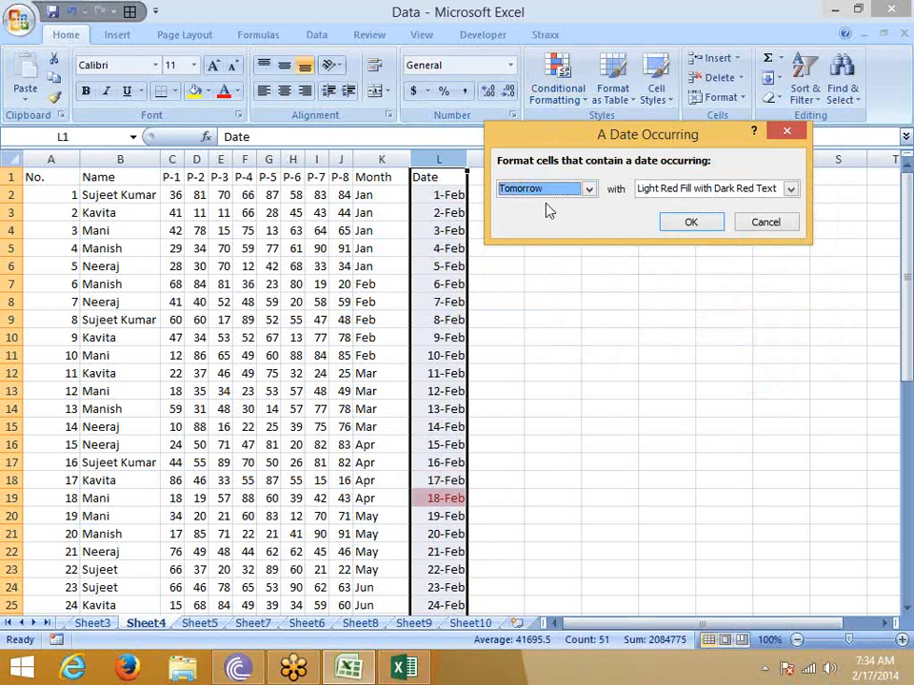
click(588, 188)
click(552, 238)
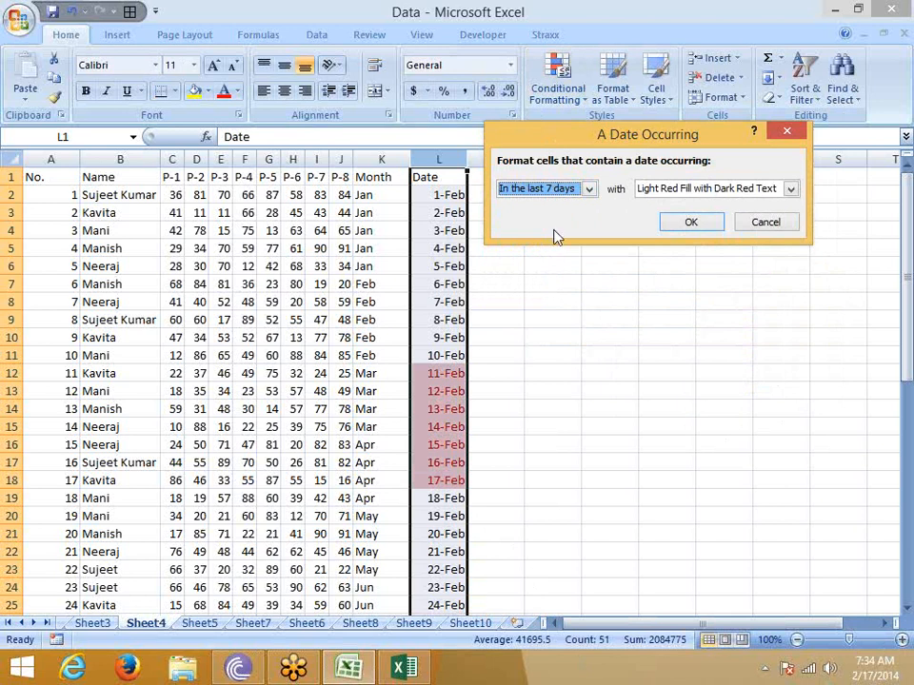
Preview the date rule on the Date column with the periods Last week, This week and Next week
click(544, 188)
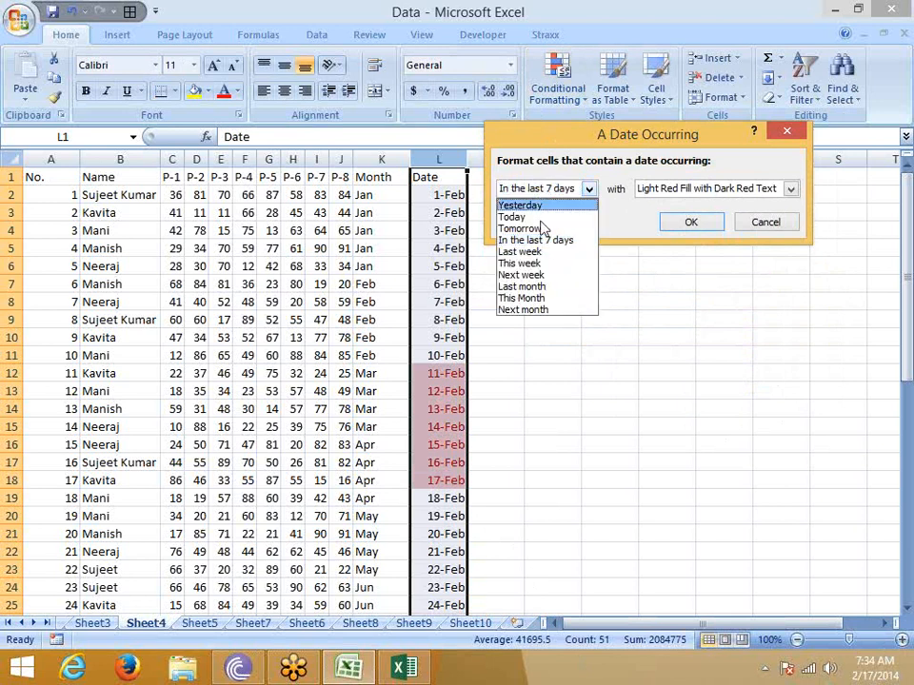
click(531, 252)
click(533, 188)
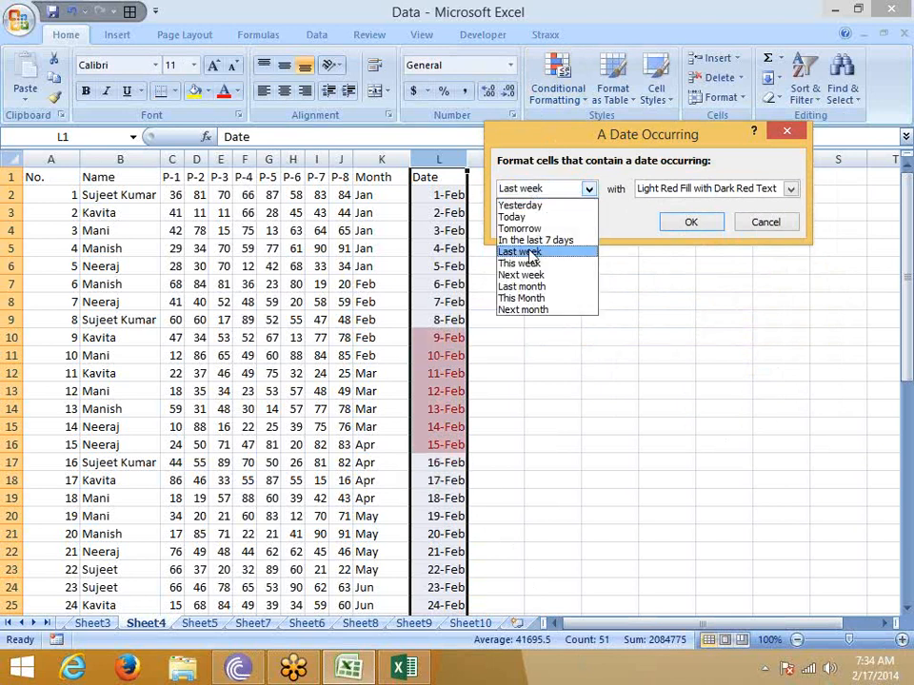
click(524, 264)
click(529, 190)
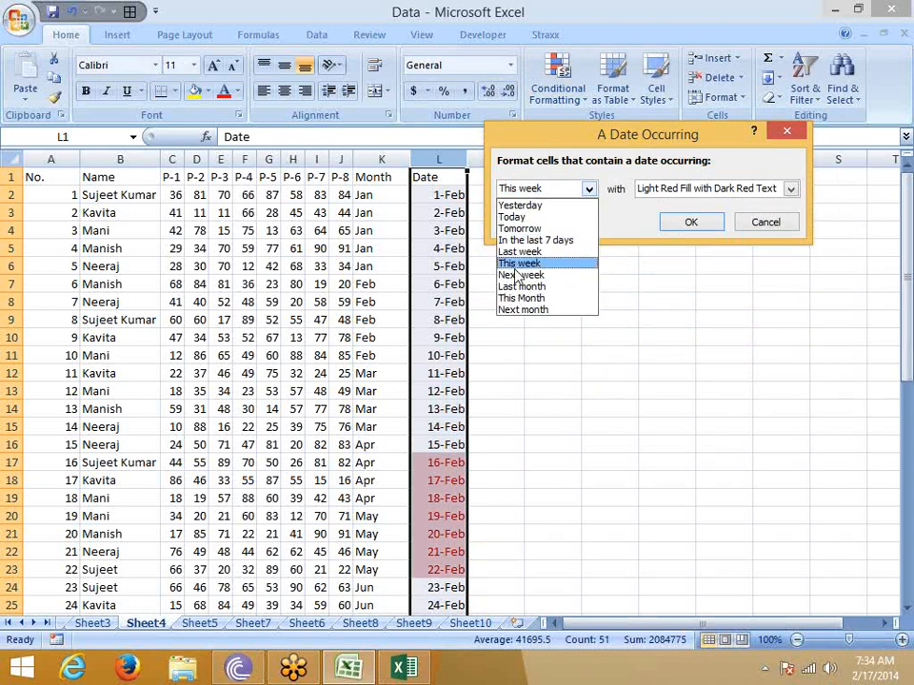
click(520, 276)
Preview the date rule with the periods This Month and Next month, and cancel it
click(533, 189)
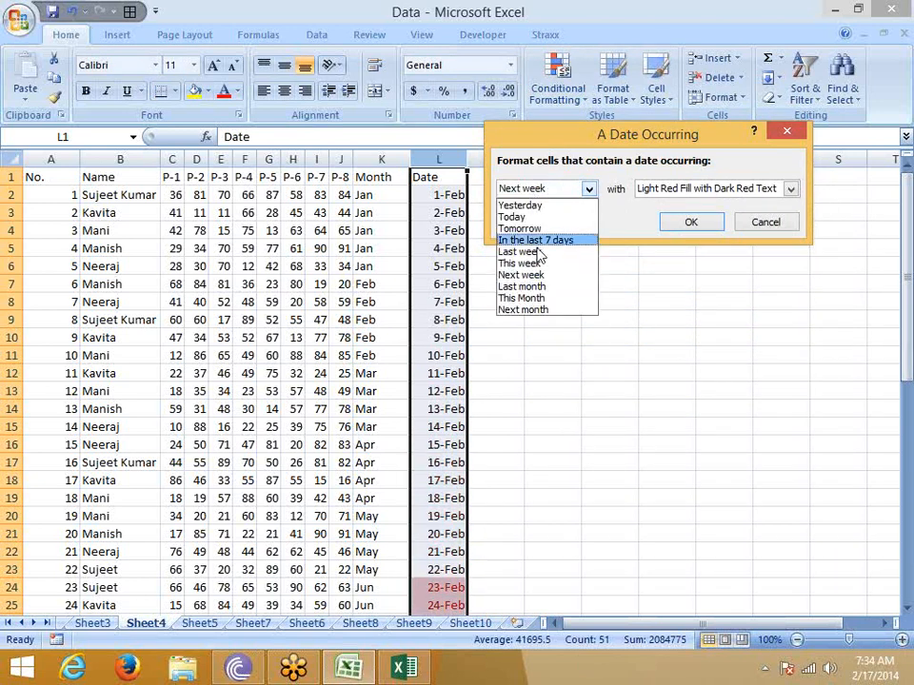
click(531, 298)
click(533, 193)
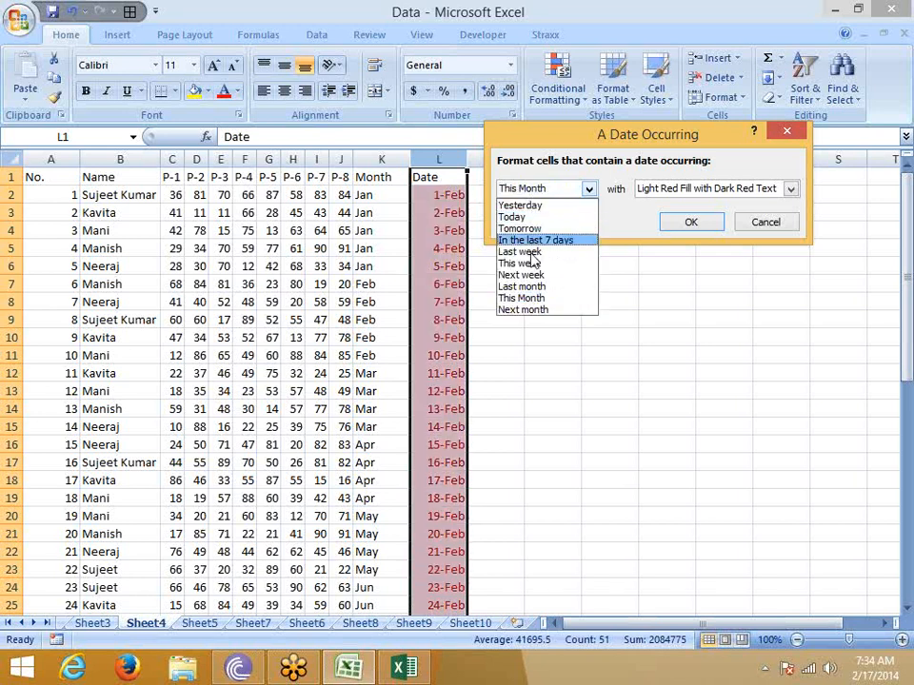
click(525, 310)
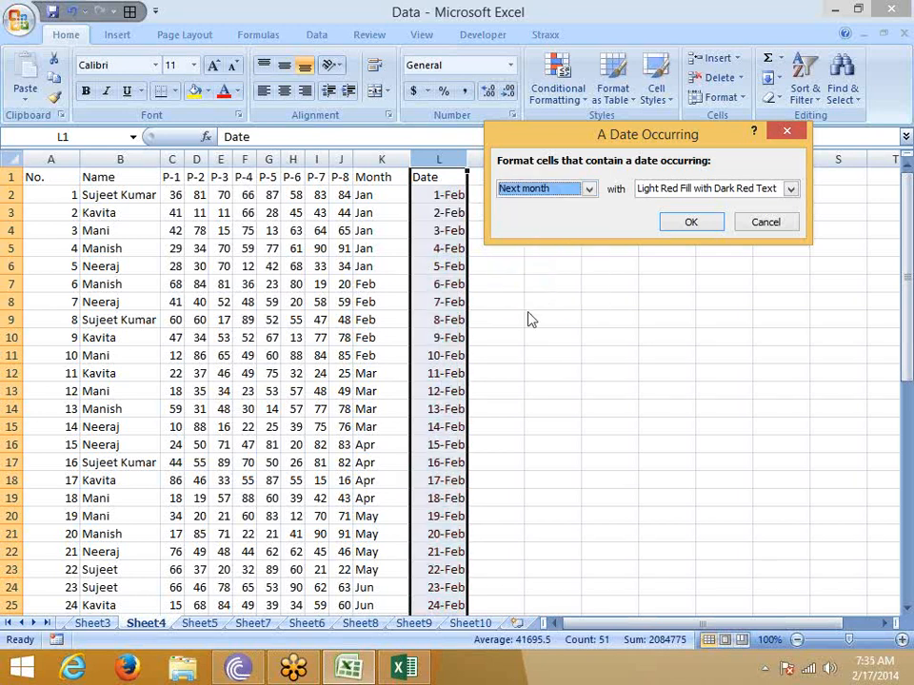
click(540, 190)
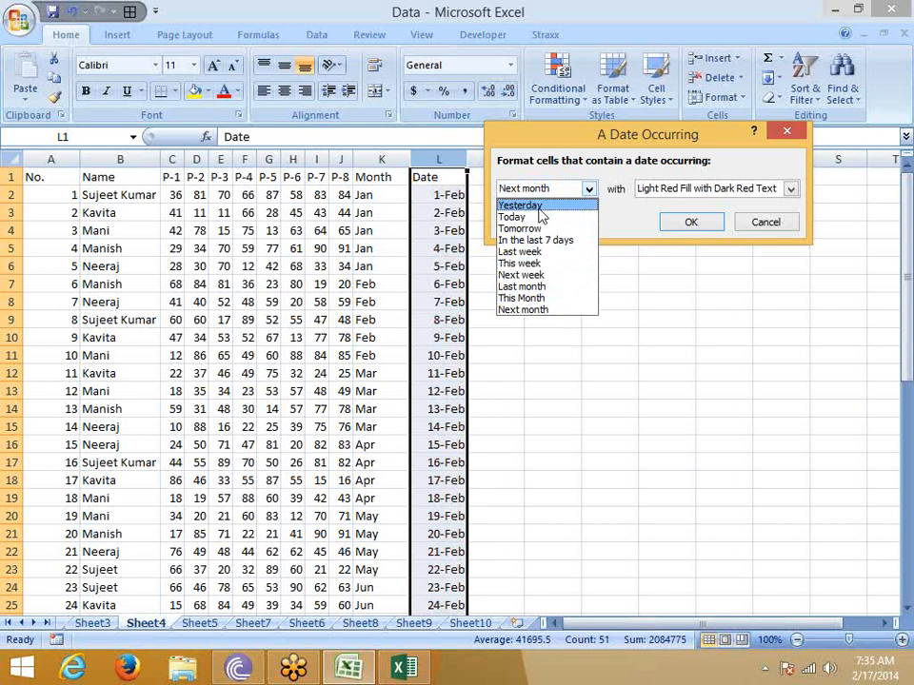
click(600, 152)
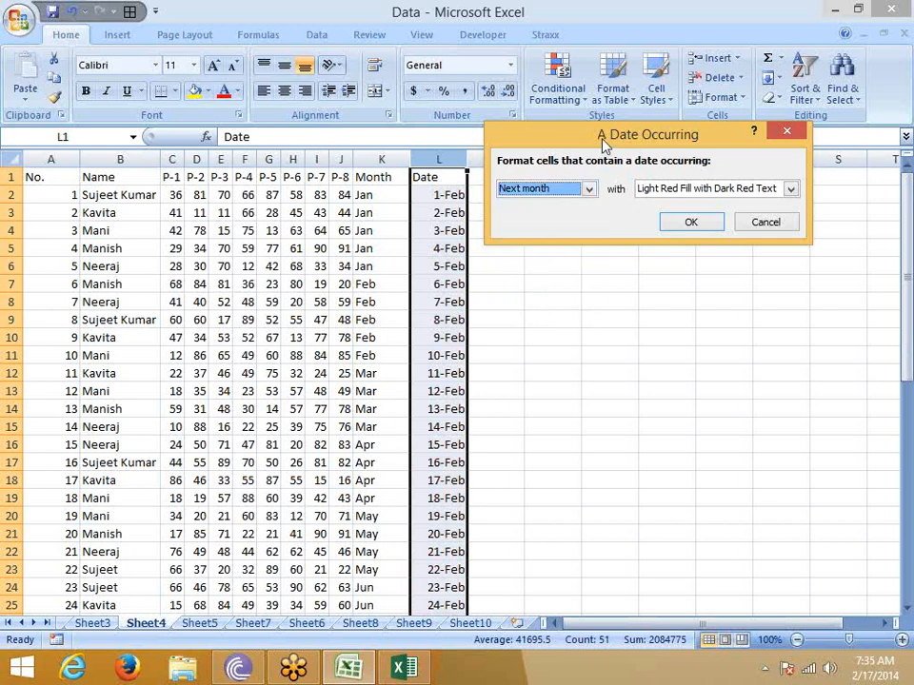
click(766, 224)
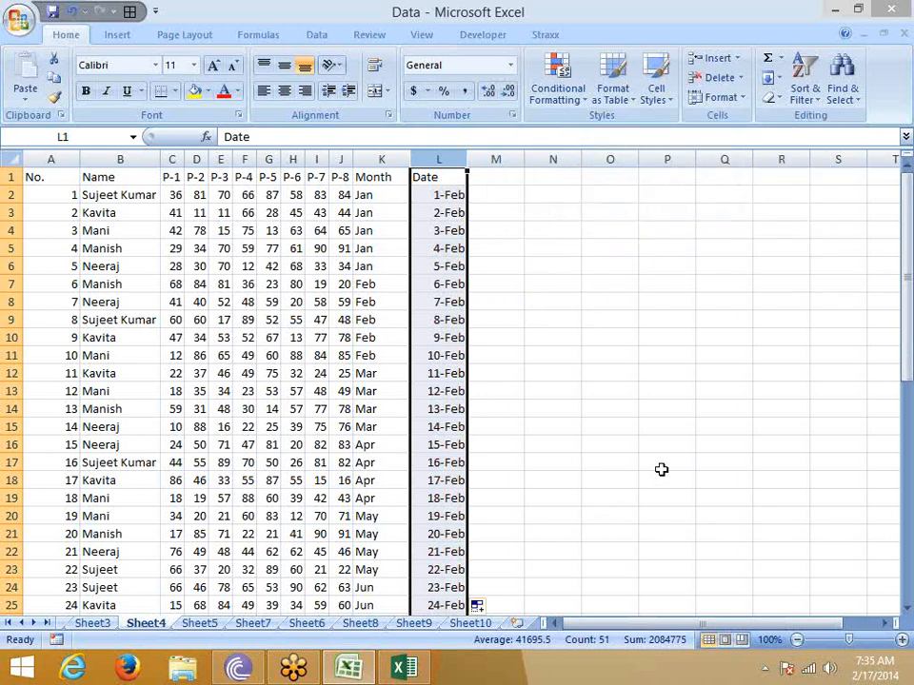
click(903, 37)
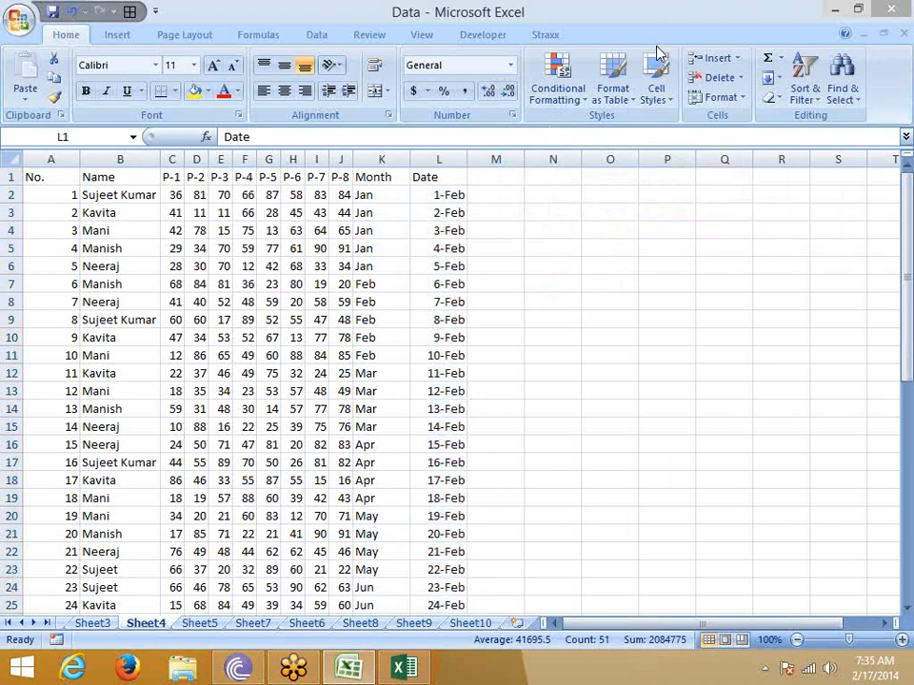
click(552, 93)
mouse_move(585, 137)
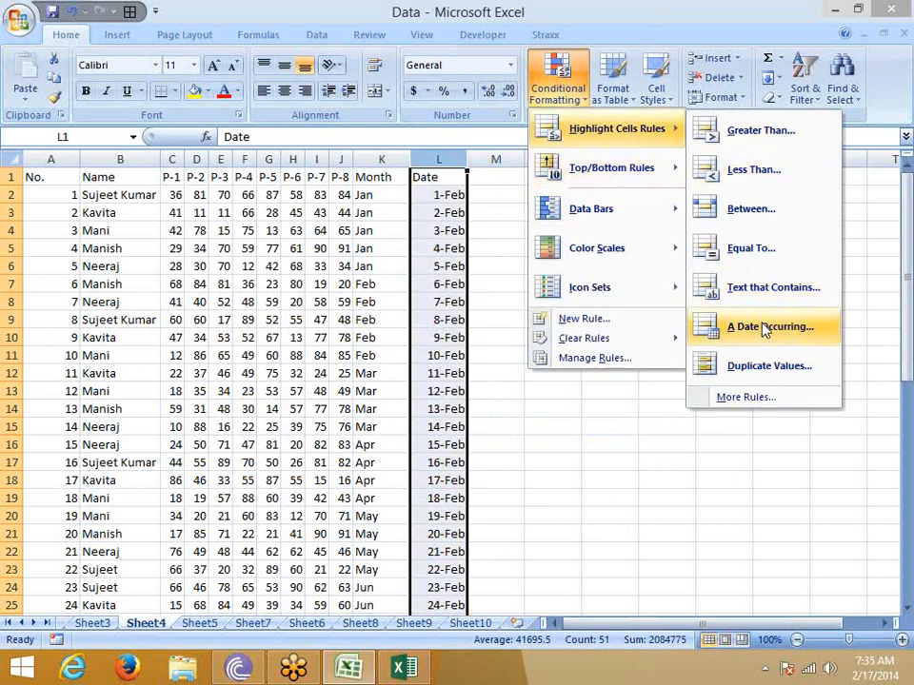
Preview a Duplicate Values rule set to Duplicate on the P-1 values in C2:C23
click(171, 187)
drag(172, 193, 168, 570)
click(559, 74)
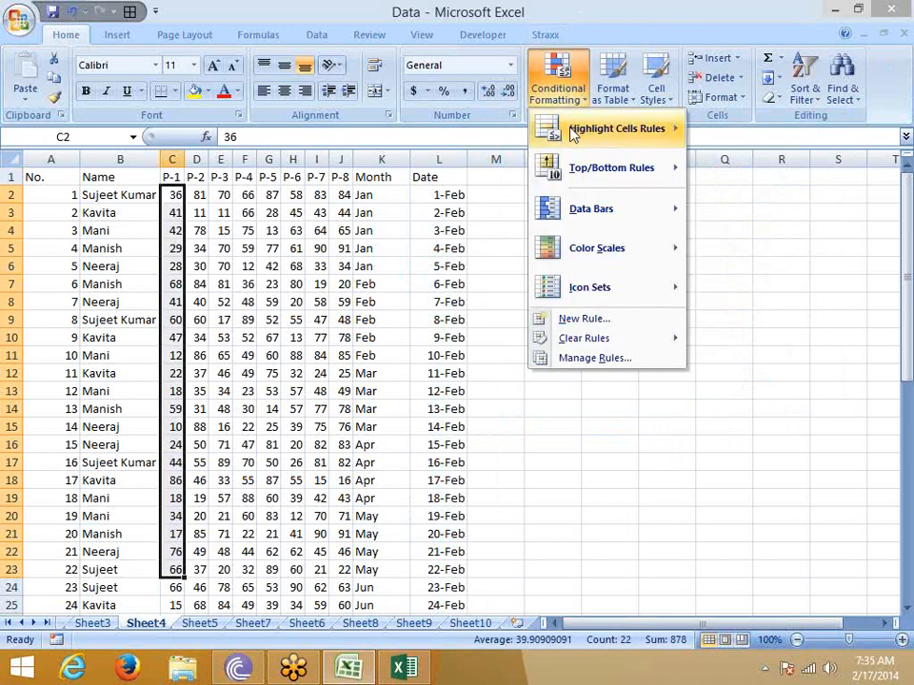
mouse_move(571, 134)
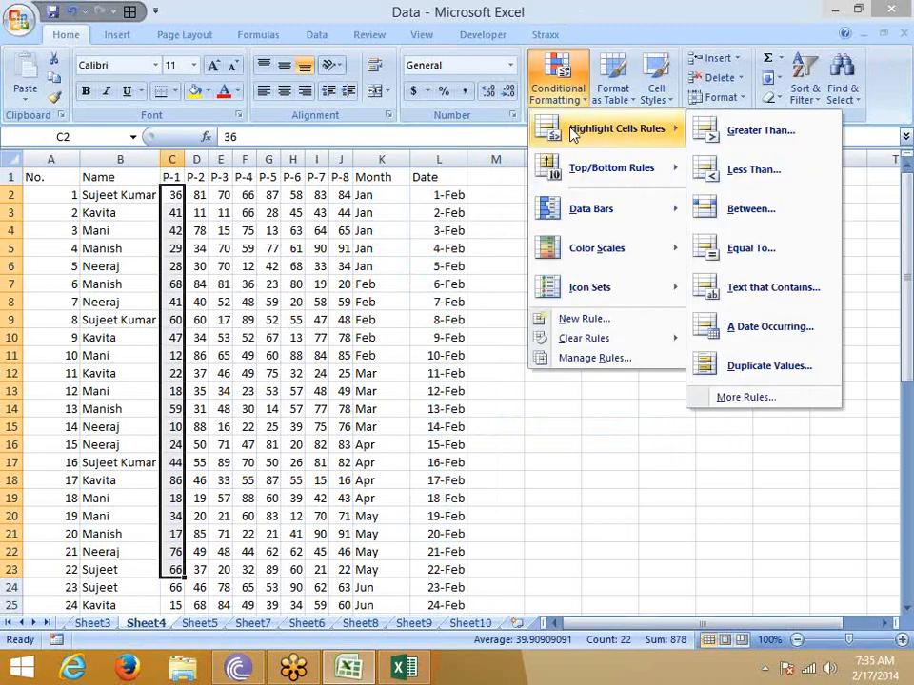
click(771, 373)
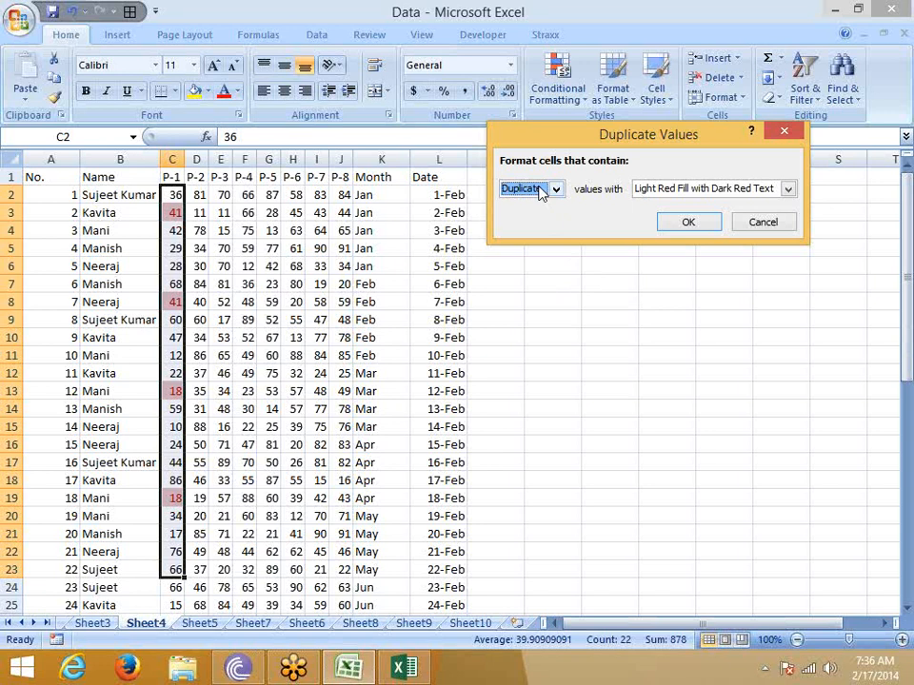
click(541, 190)
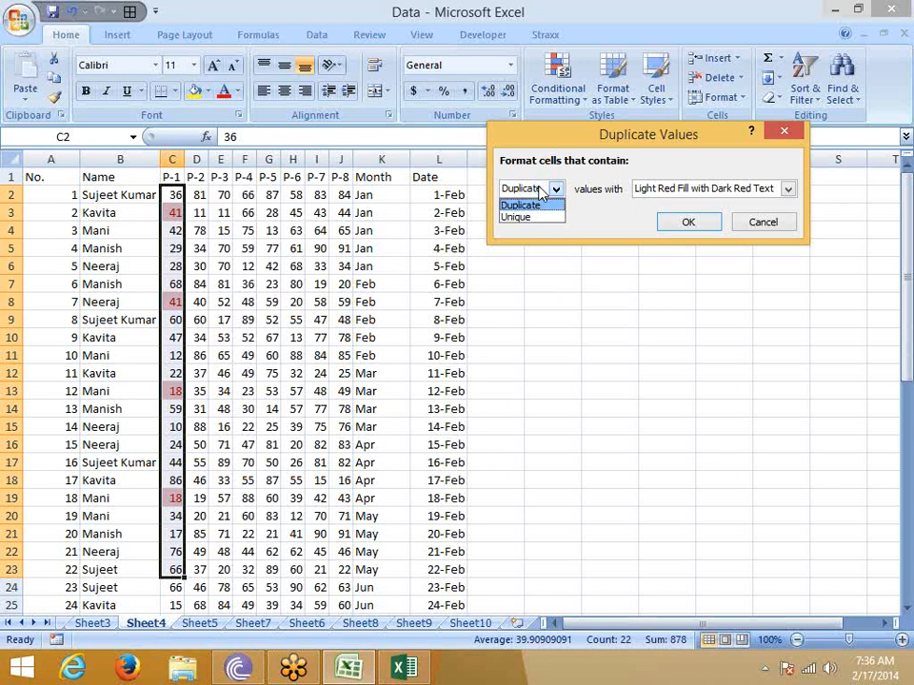
click(523, 202)
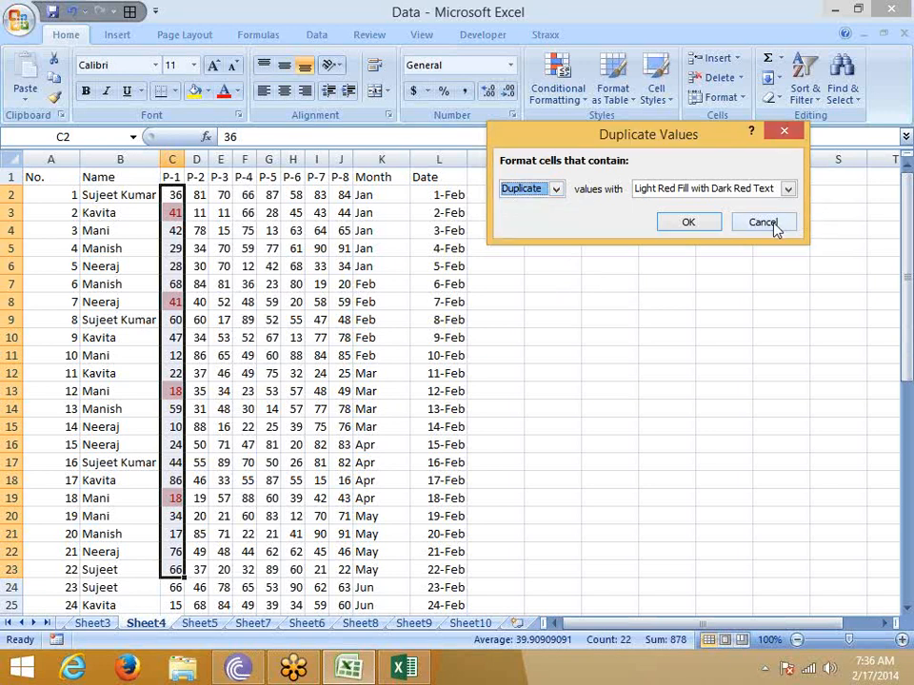
Preview the rule on the P-1 values with Unique instead, check the available formats, and cancel it
click(550, 188)
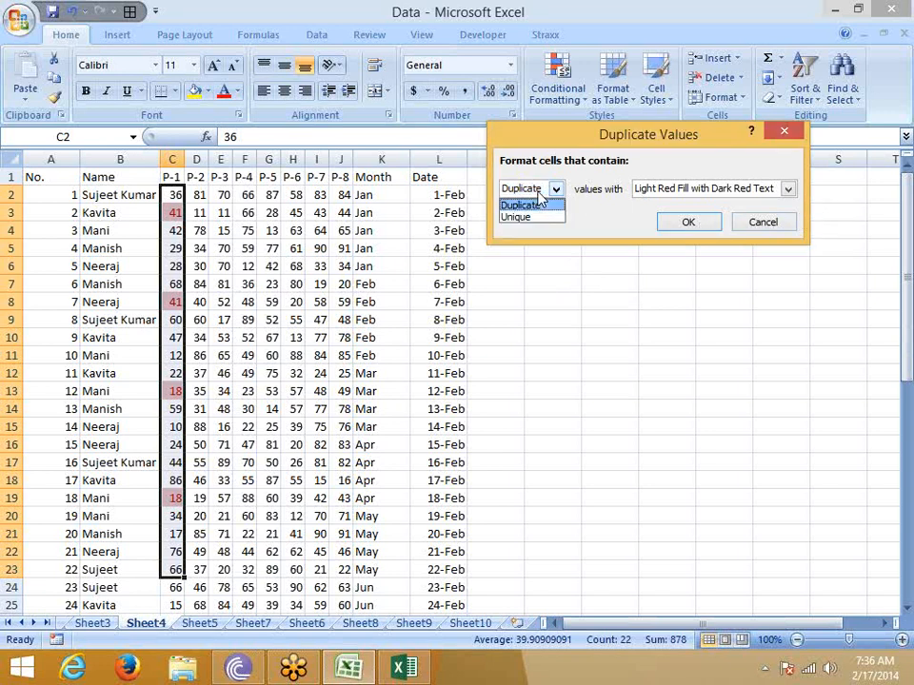
click(537, 215)
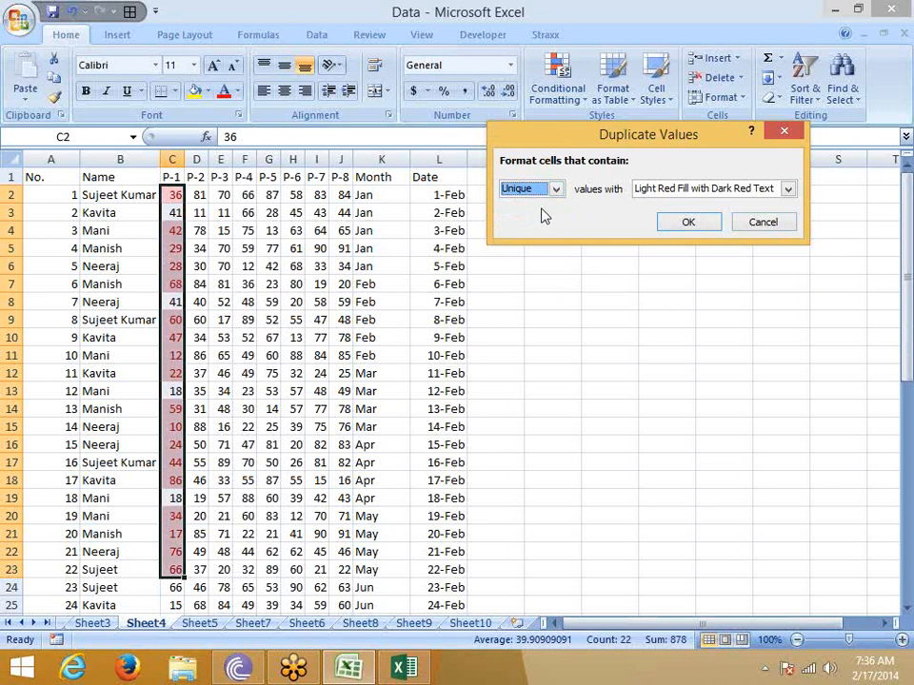
click(671, 189)
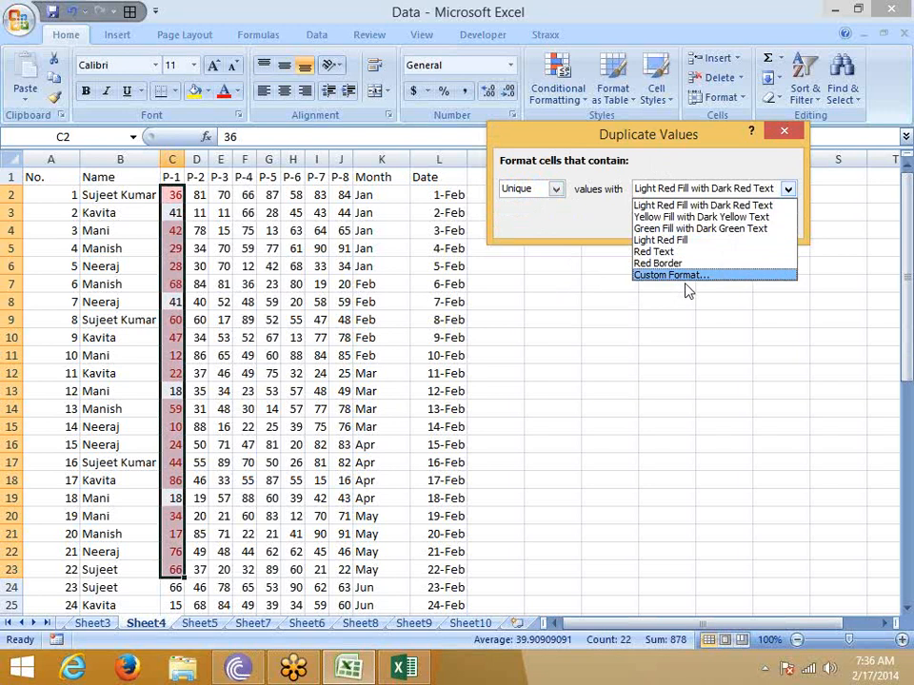
key(Escape)
key(Escape)
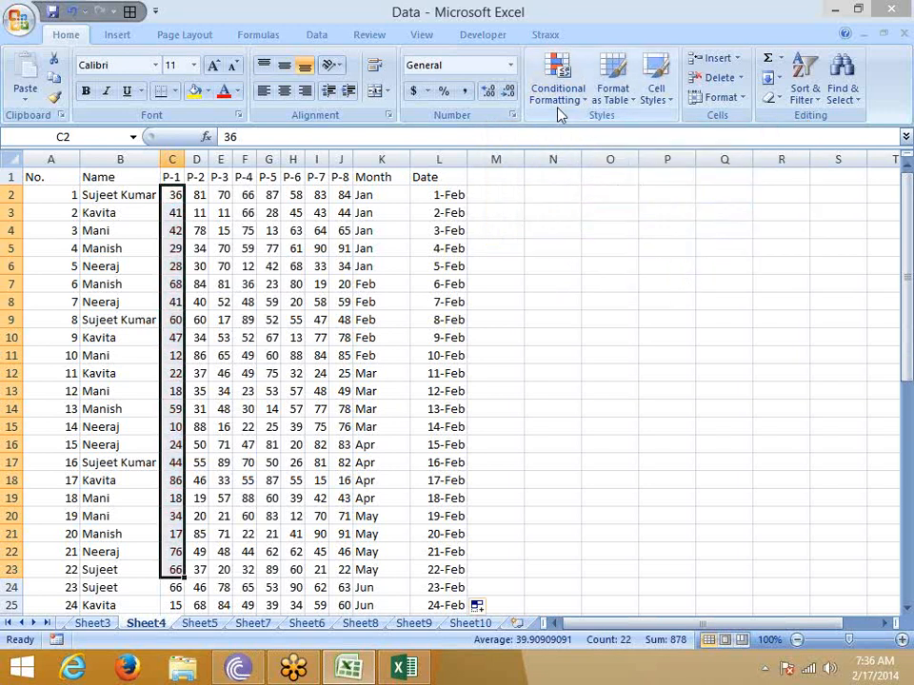
Preview a Top 10 Items rule on the whole P-1 column
click(174, 194)
click(176, 176)
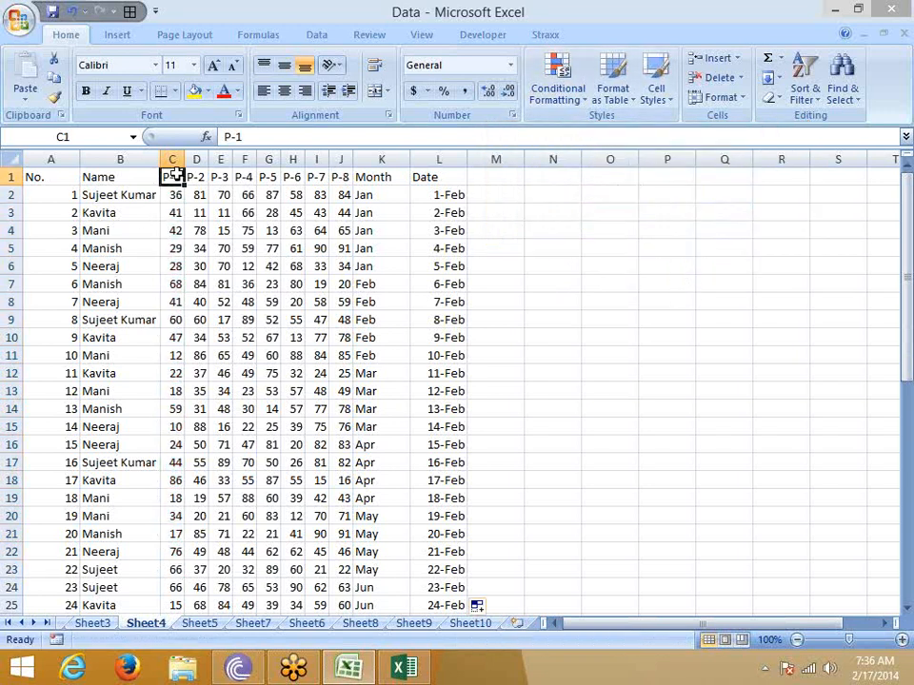
click(173, 159)
click(554, 90)
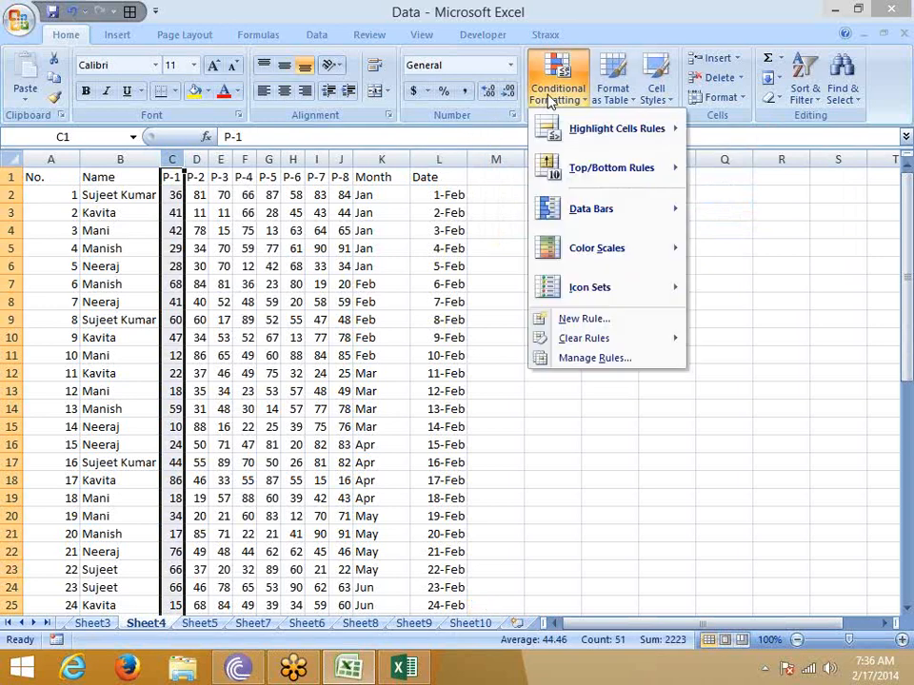
mouse_move(574, 171)
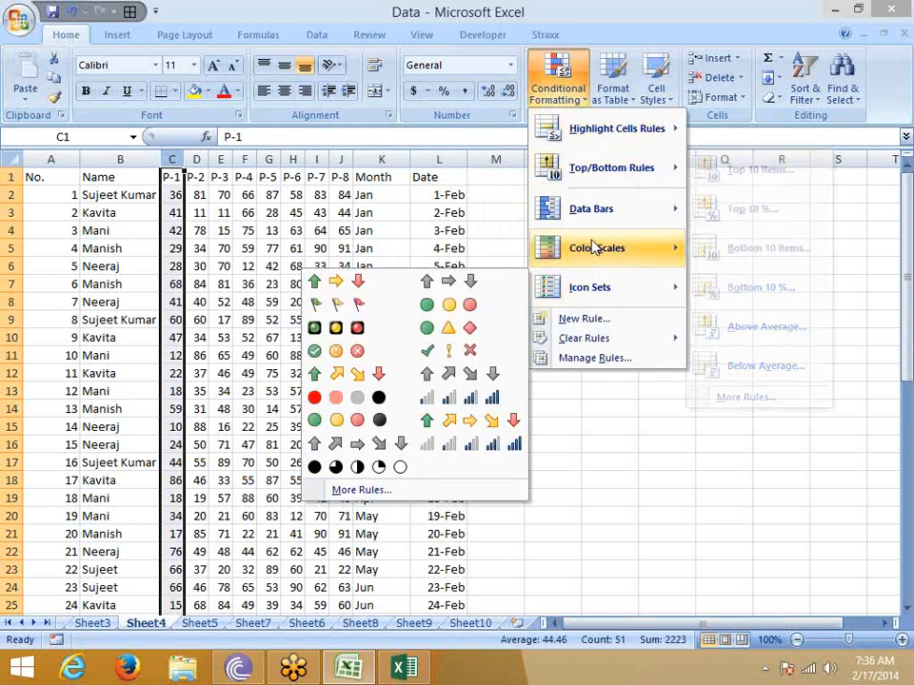
mouse_move(603, 138)
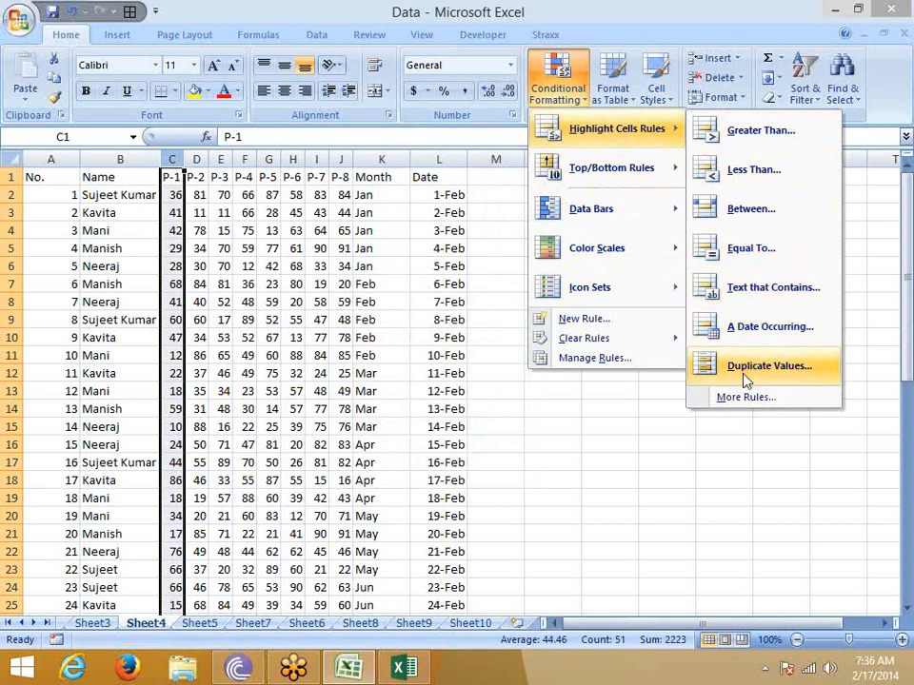
mouse_move(617, 164)
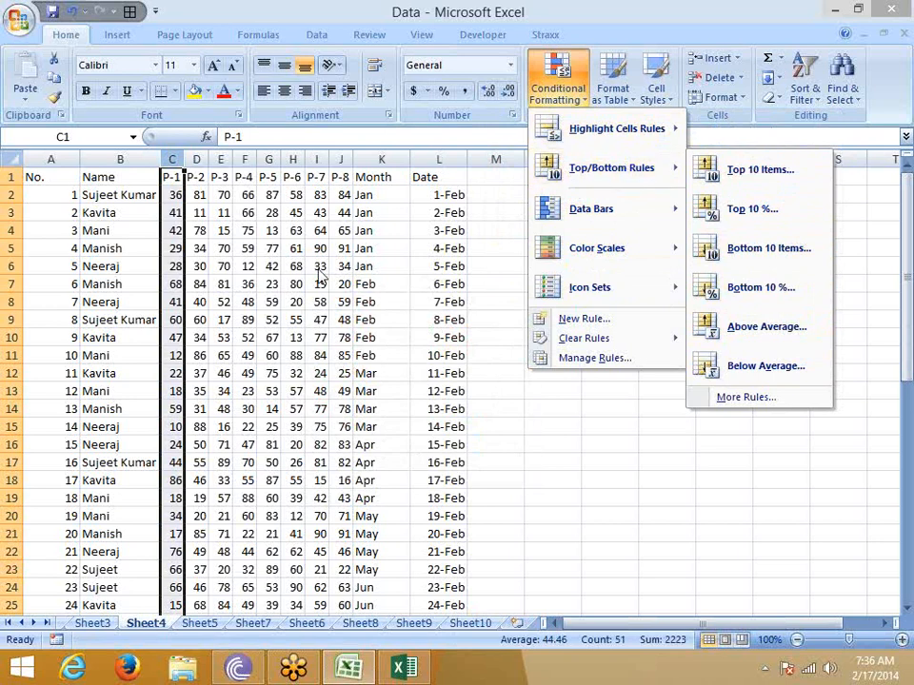
scroll(275, 271, down, 5)
scroll(274, 271, up, 5)
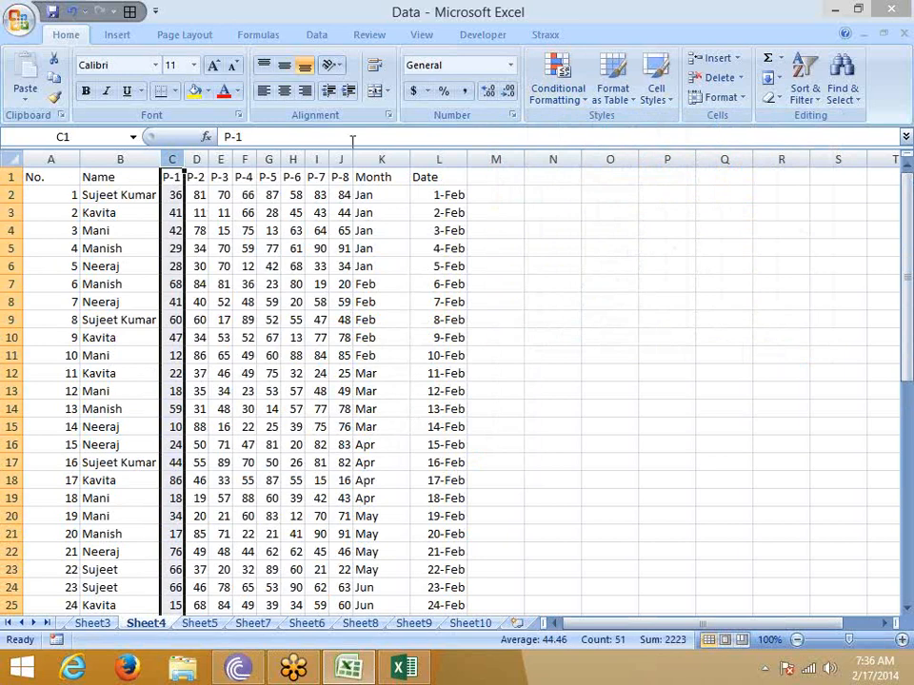
click(569, 94)
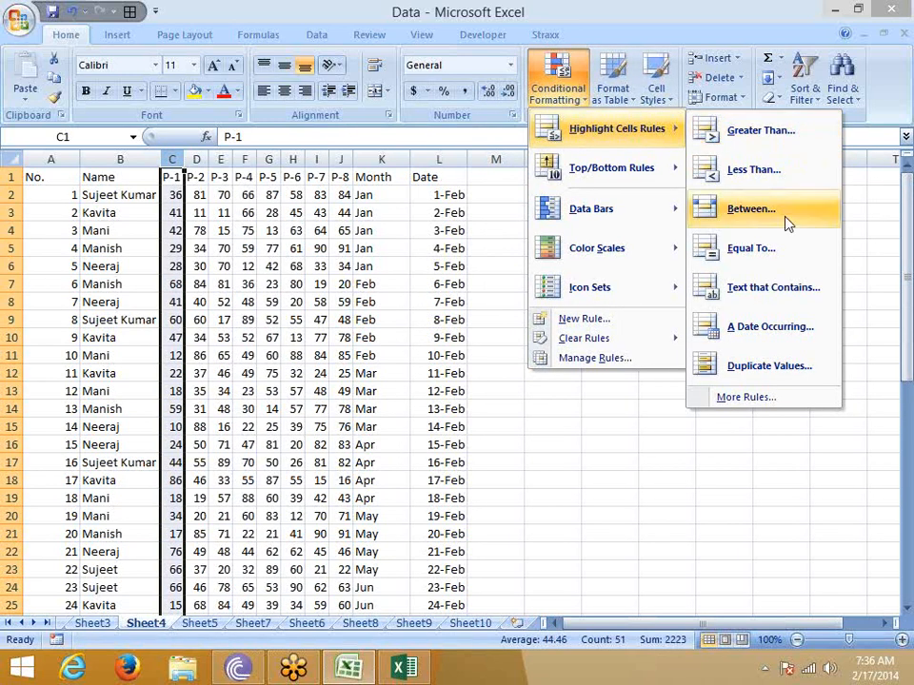
mouse_move(641, 175)
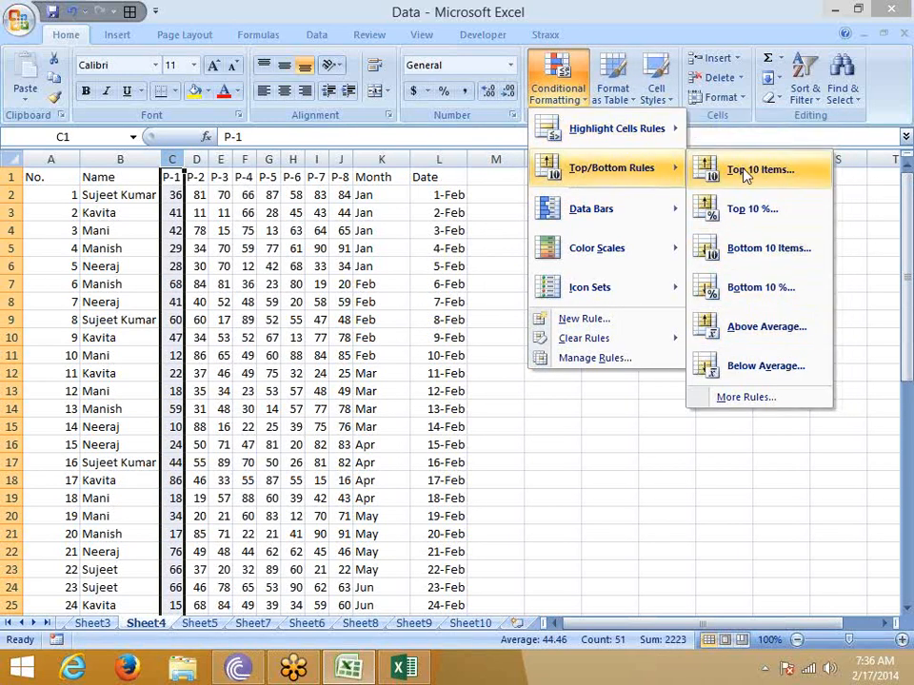
click(745, 174)
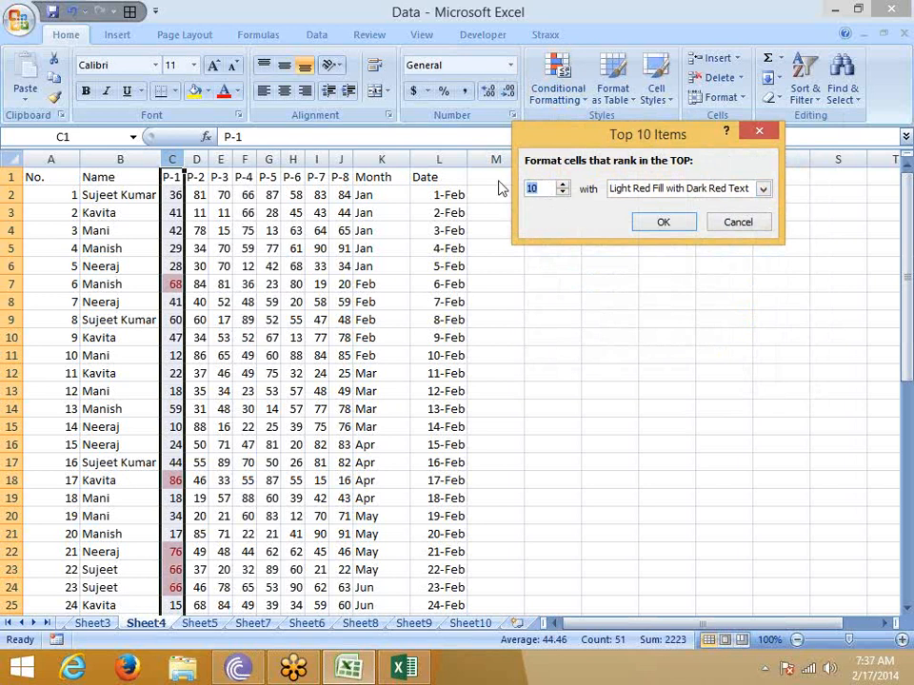
Preview the top-items rule with the counts 5, 10 and 100, and cancel it
text(5)
drag(535, 188, 522, 194)
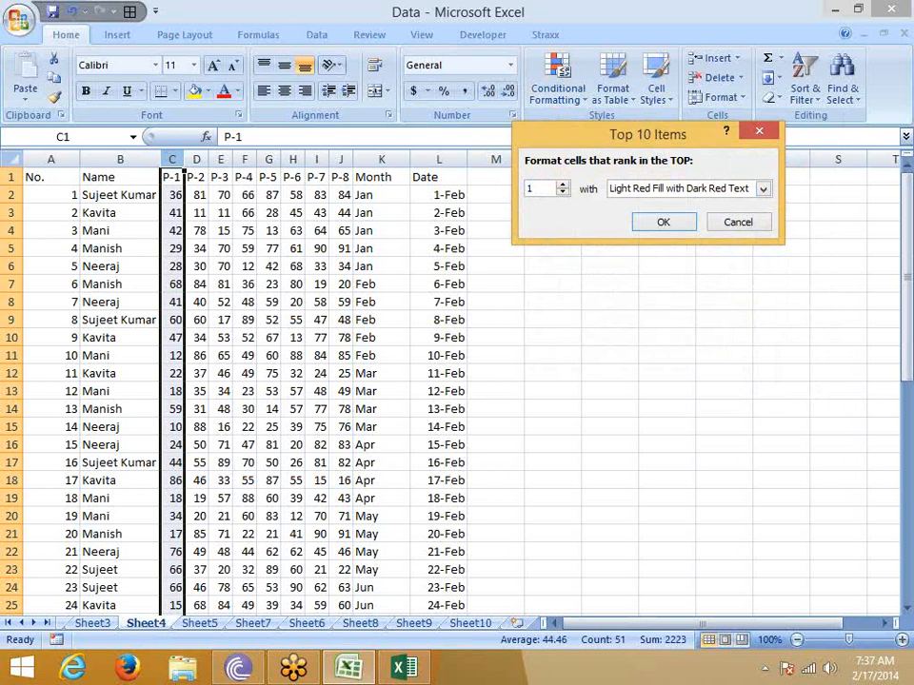
key(BackSpace)
text(10)
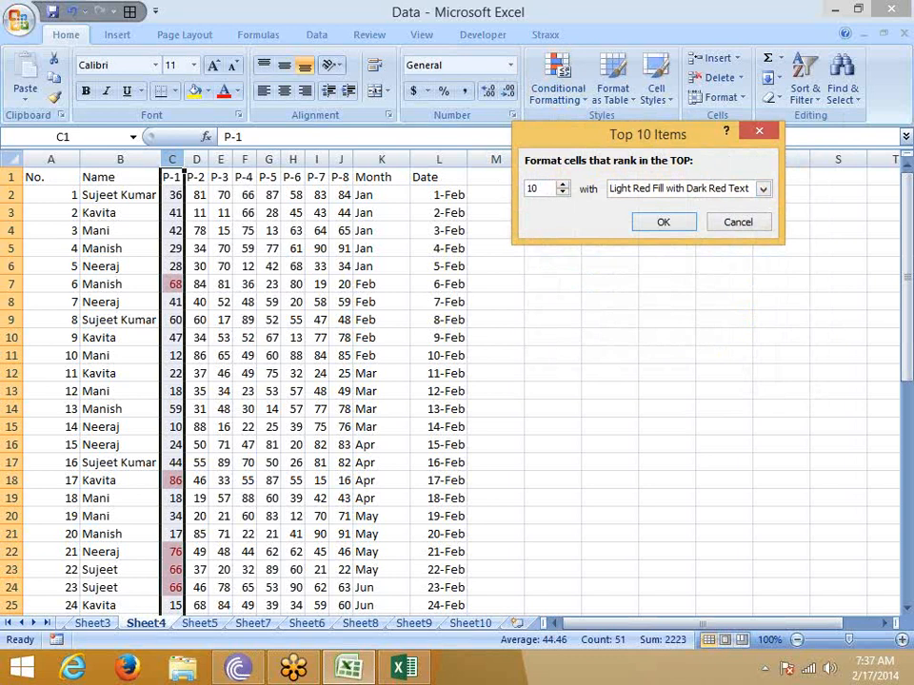
text(0)
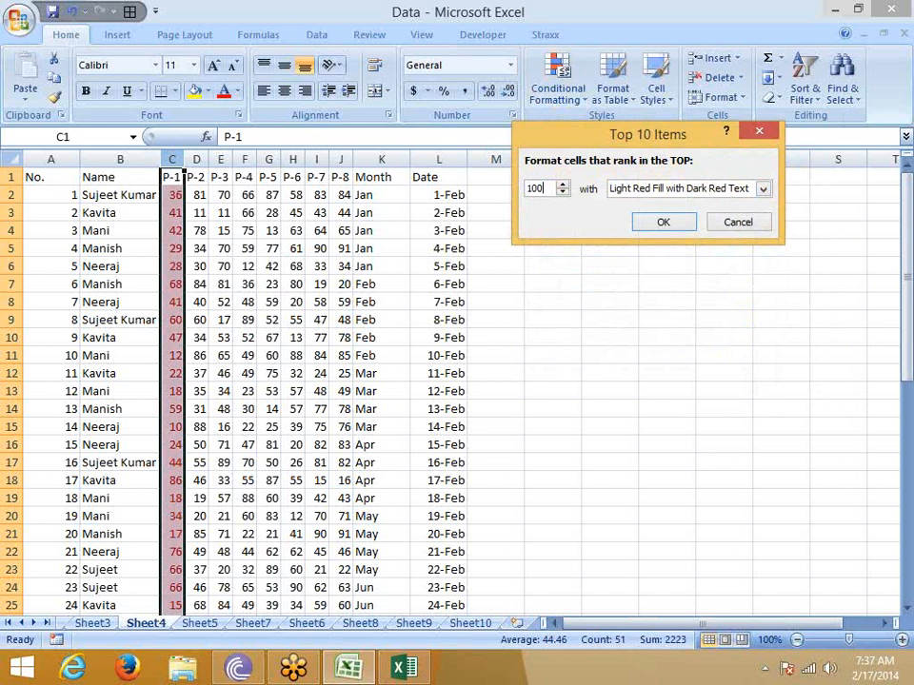
key(BackSpace)
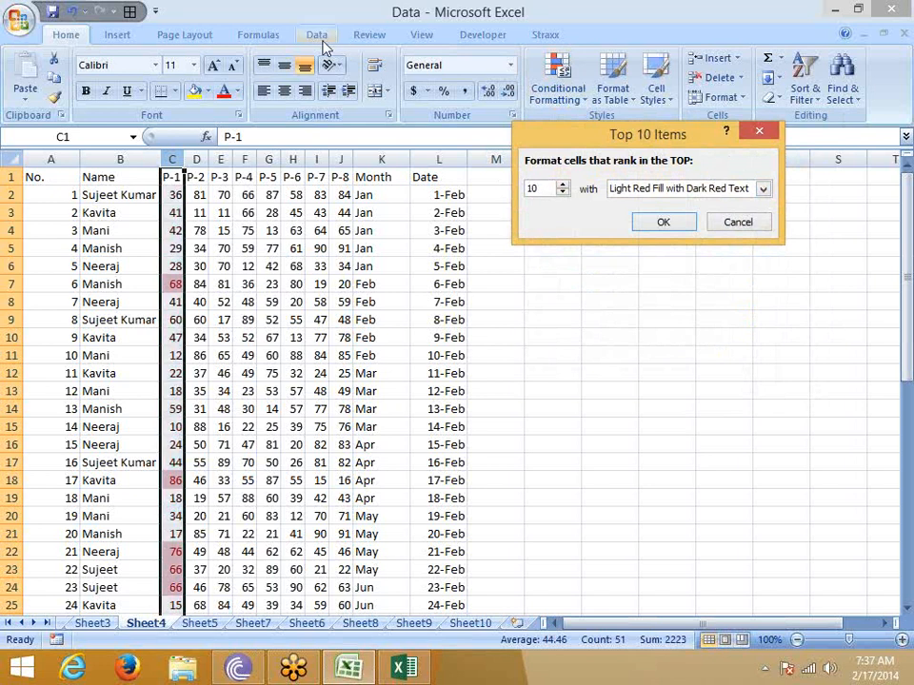
key(Escape)
Preview a Bottom 10 Items rule on the P-1 column with Light Red Fill with Dark Red Text, and cancel it
click(558, 91)
mouse_move(636, 167)
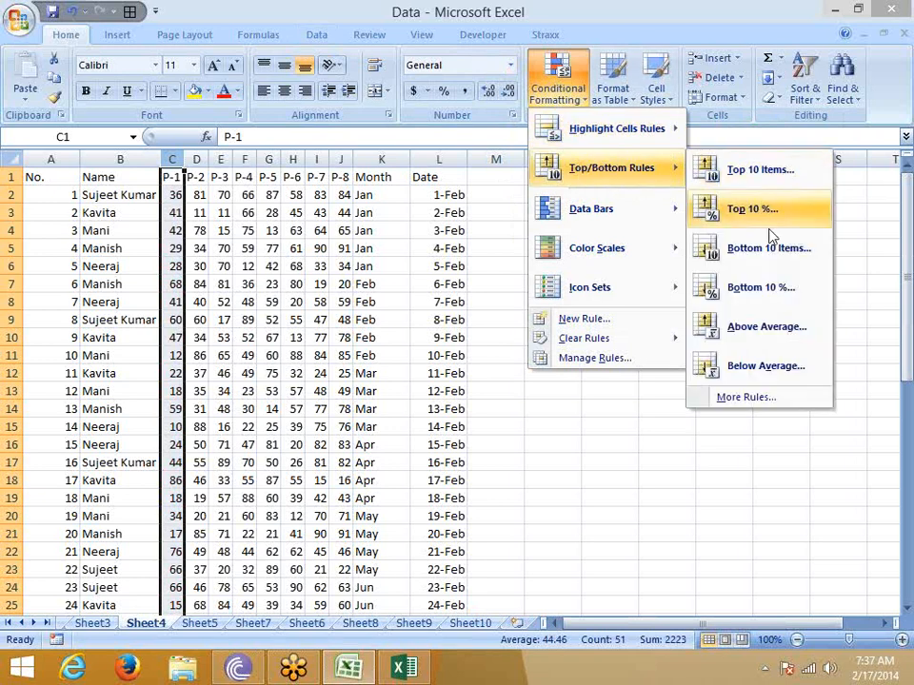
click(761, 252)
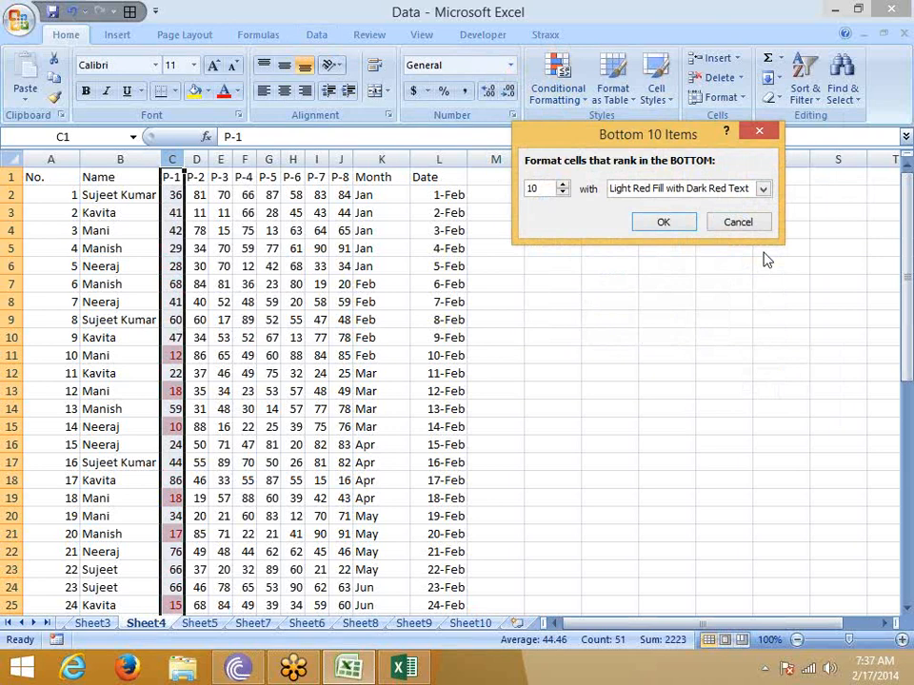
click(738, 222)
click(569, 91)
mouse_move(577, 133)
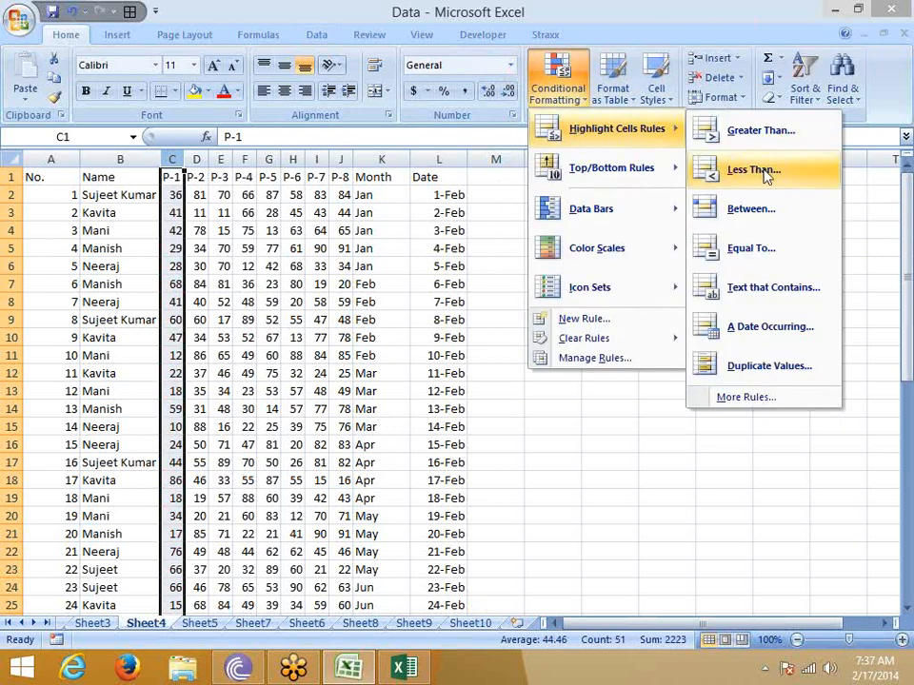
mouse_move(609, 170)
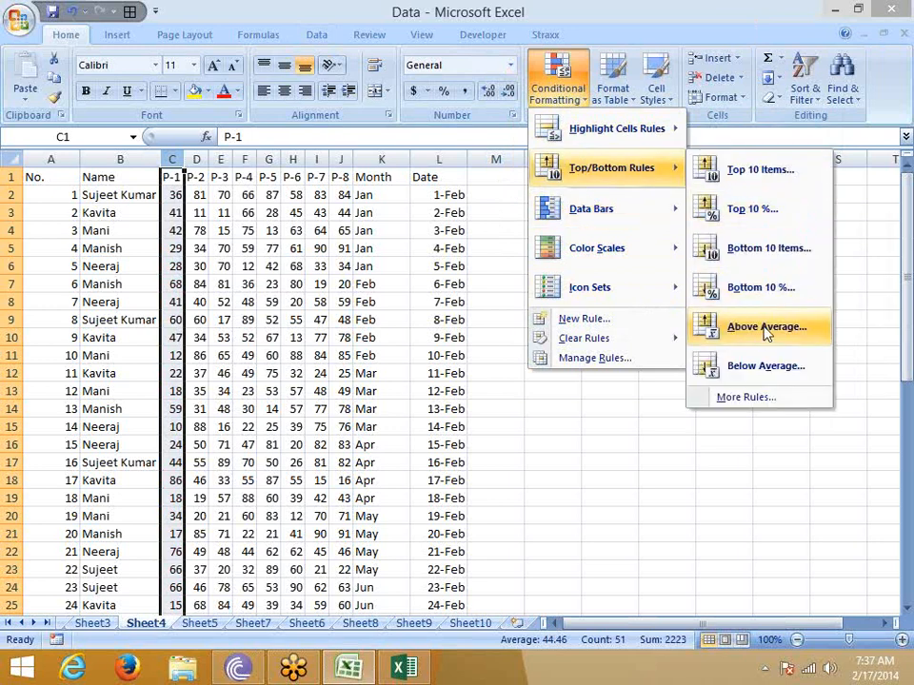
click(176, 150)
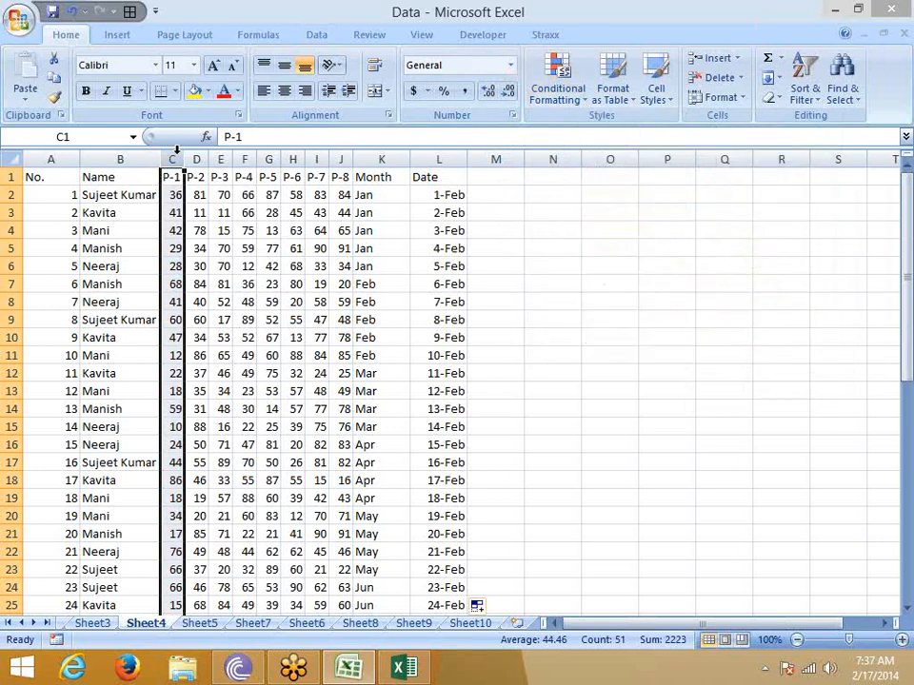
click(906, 40)
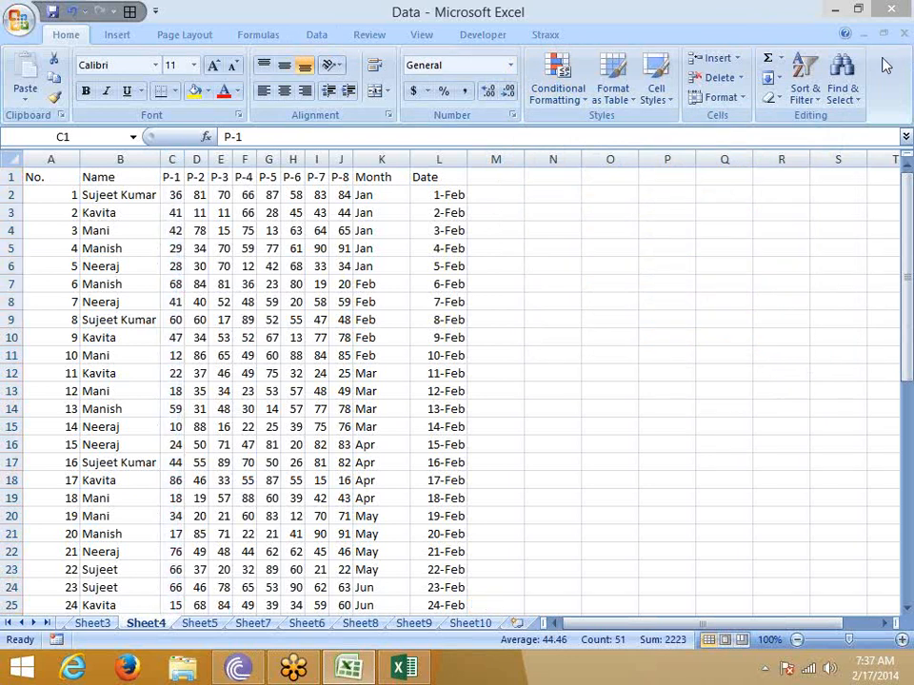
click(664, 45)
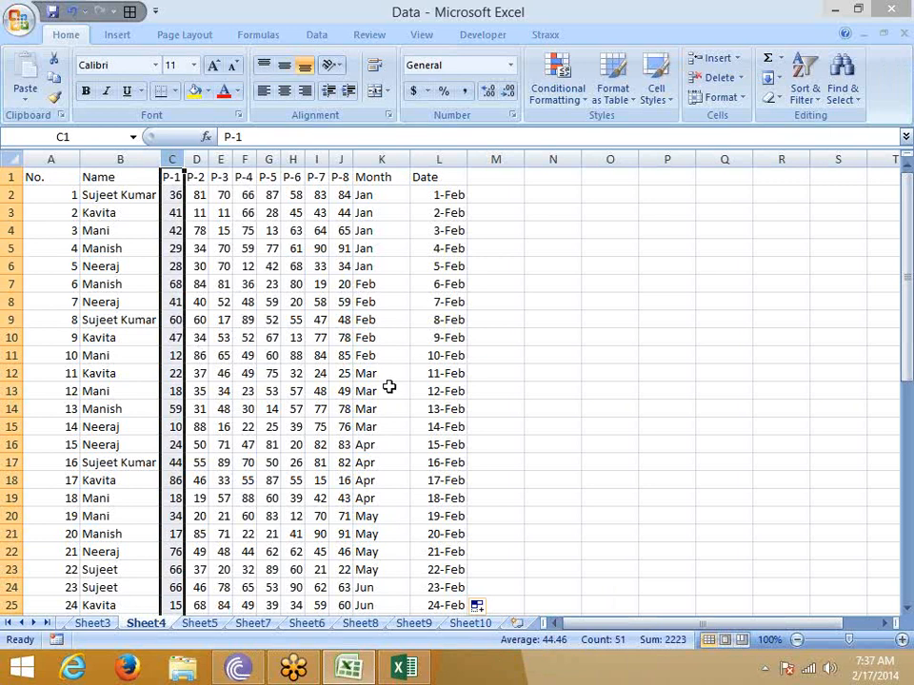
Preview an Above Average rule on the P-1 column twice, compare it with the column's average, and cancel it each time
click(552, 96)
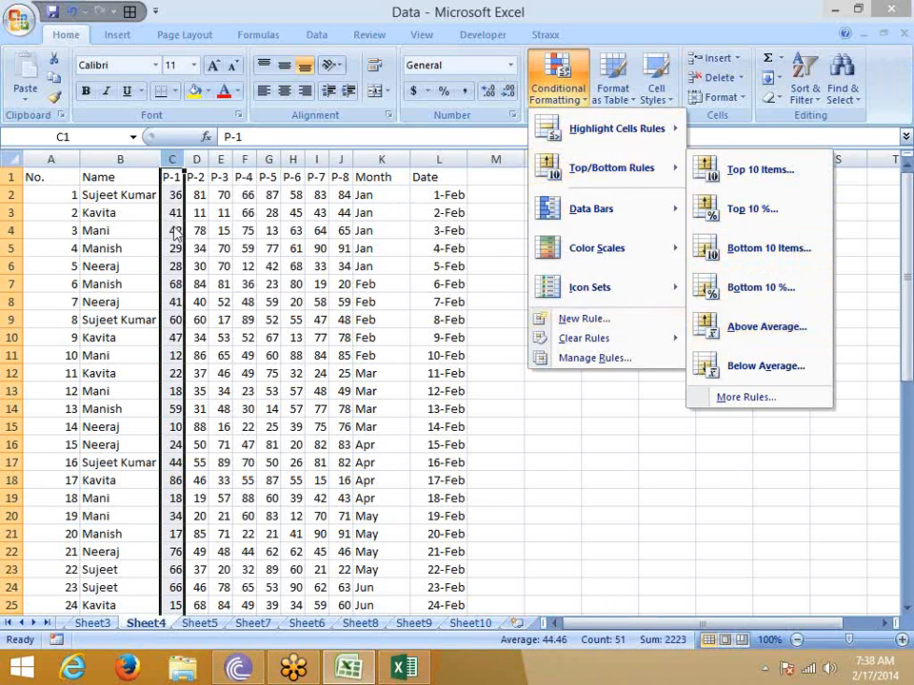
mouse_move(627, 234)
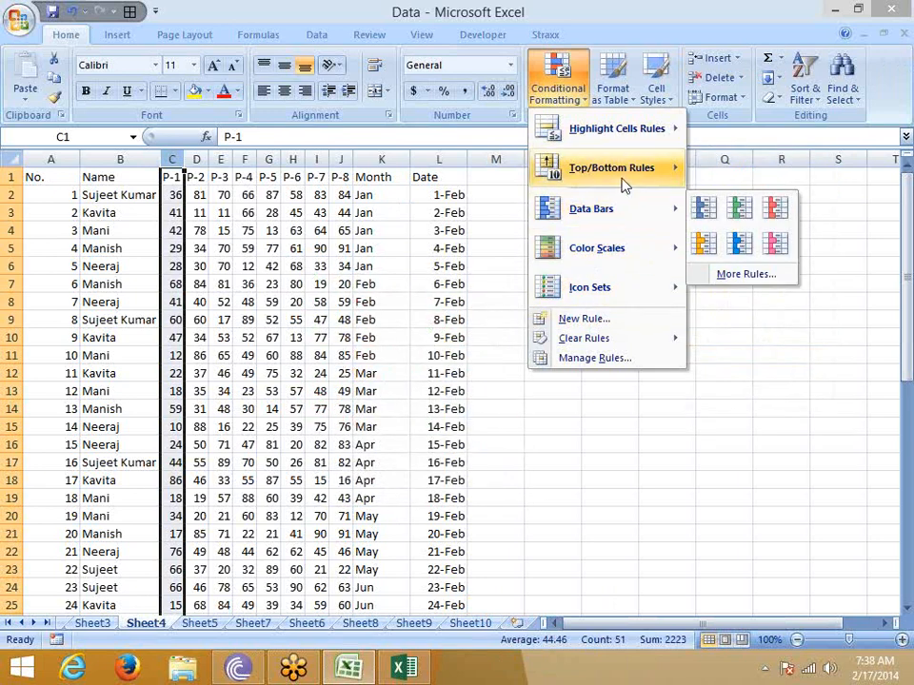
mouse_move(657, 172)
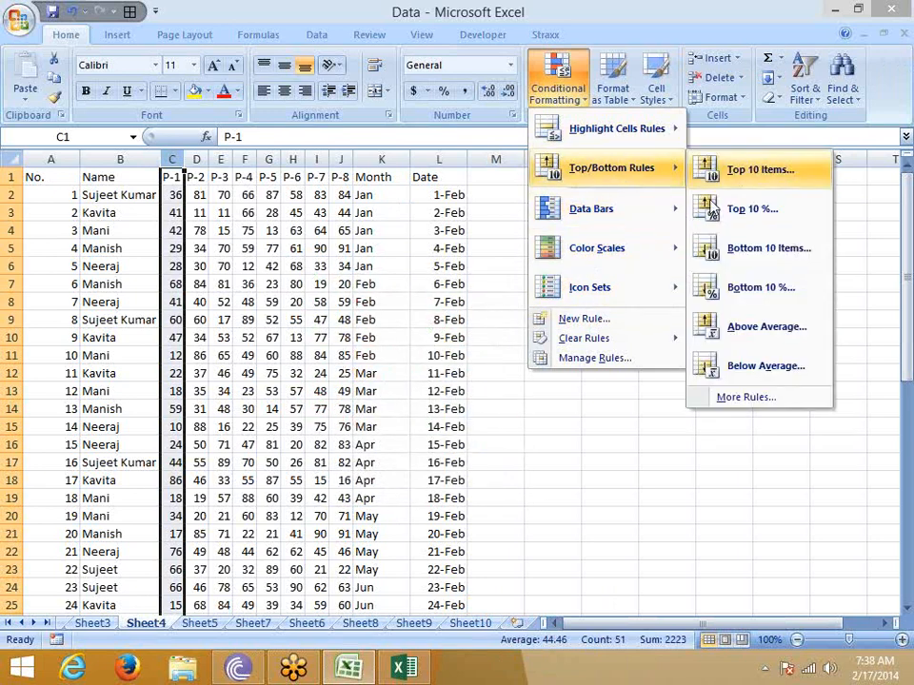
click(753, 328)
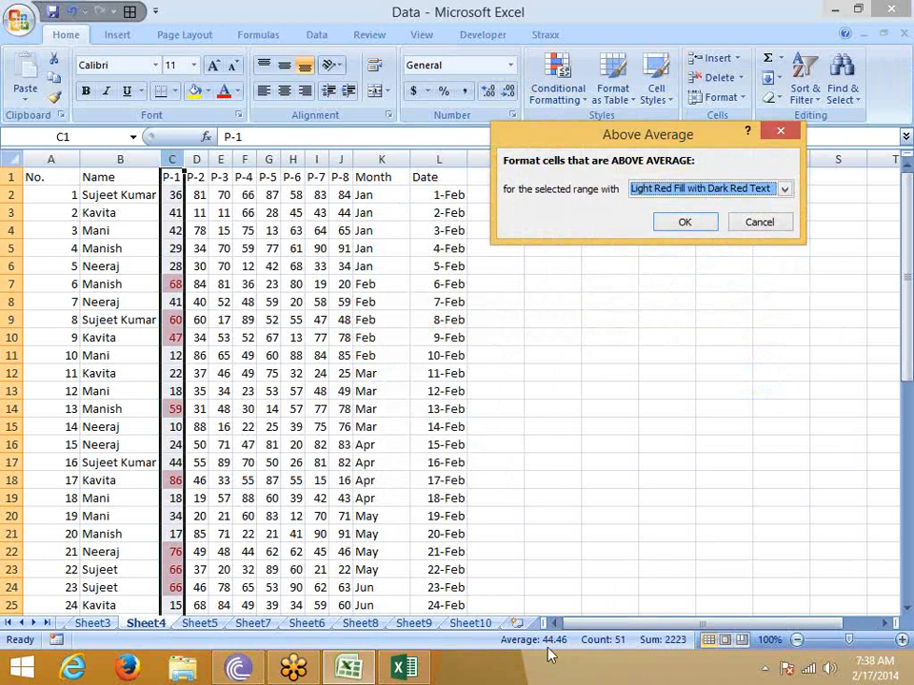
key(Escape)
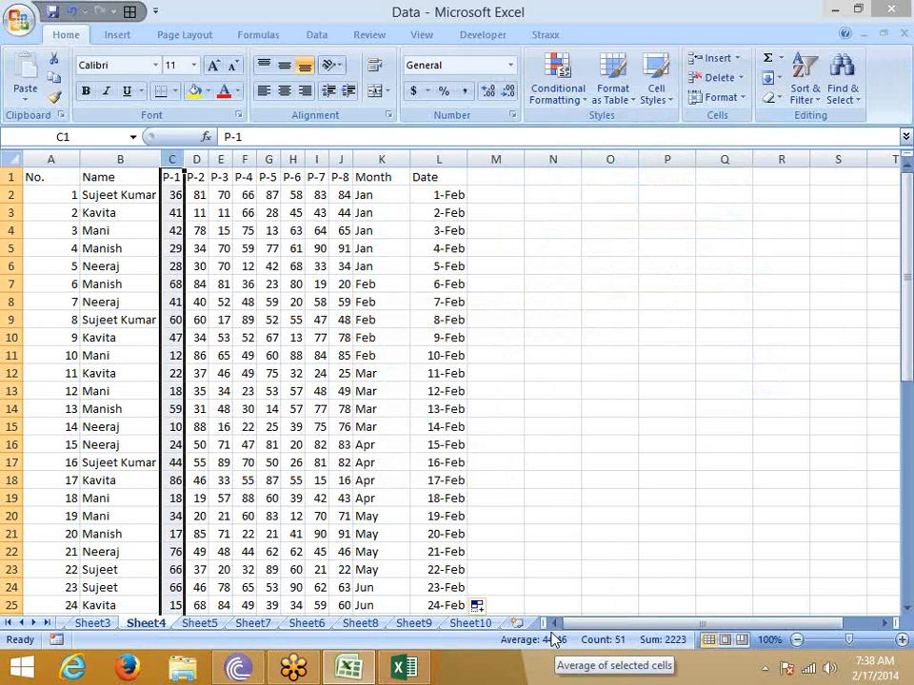
click(571, 96)
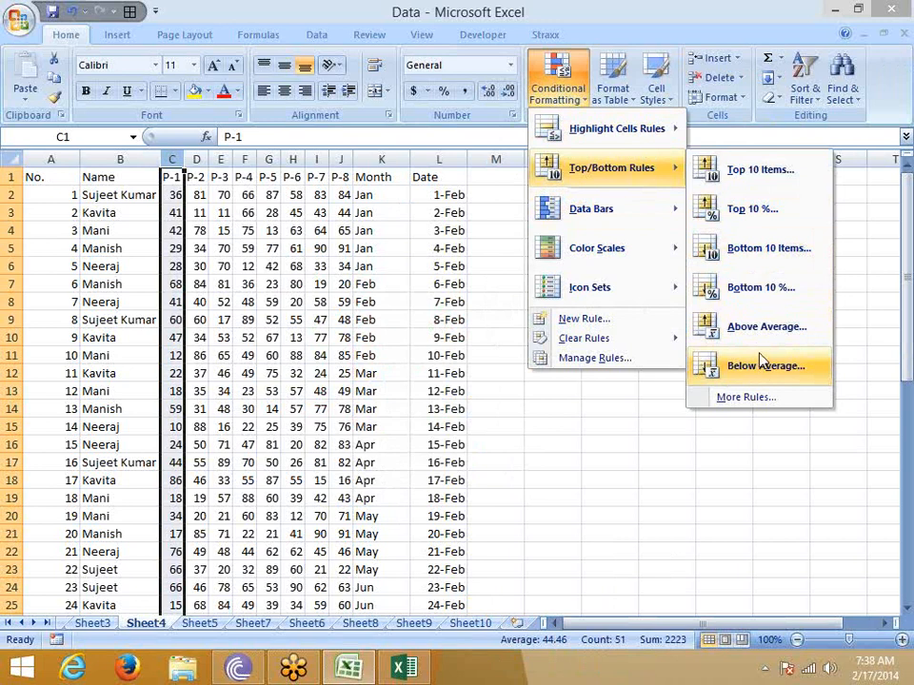
click(733, 333)
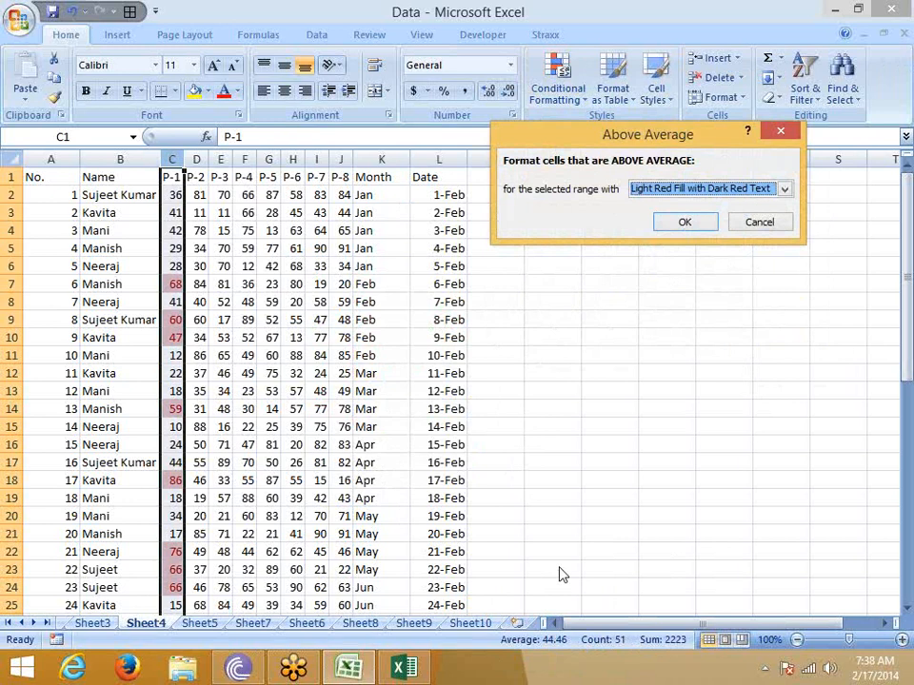
key(Escape)
Preview a Below Average rule on the P-1 column and cancel it
click(558, 85)
mouse_move(557, 169)
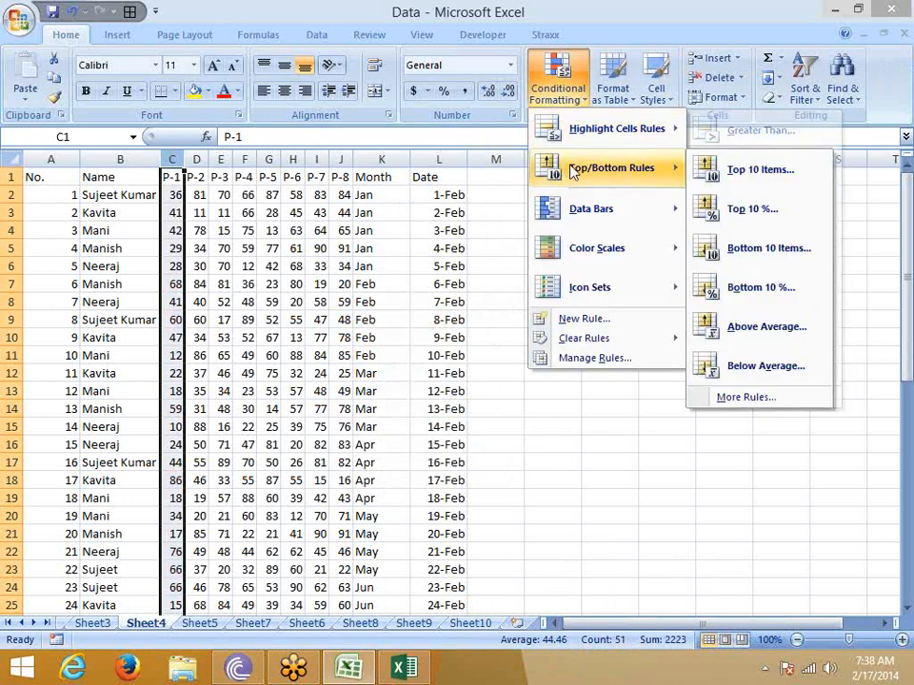
click(731, 366)
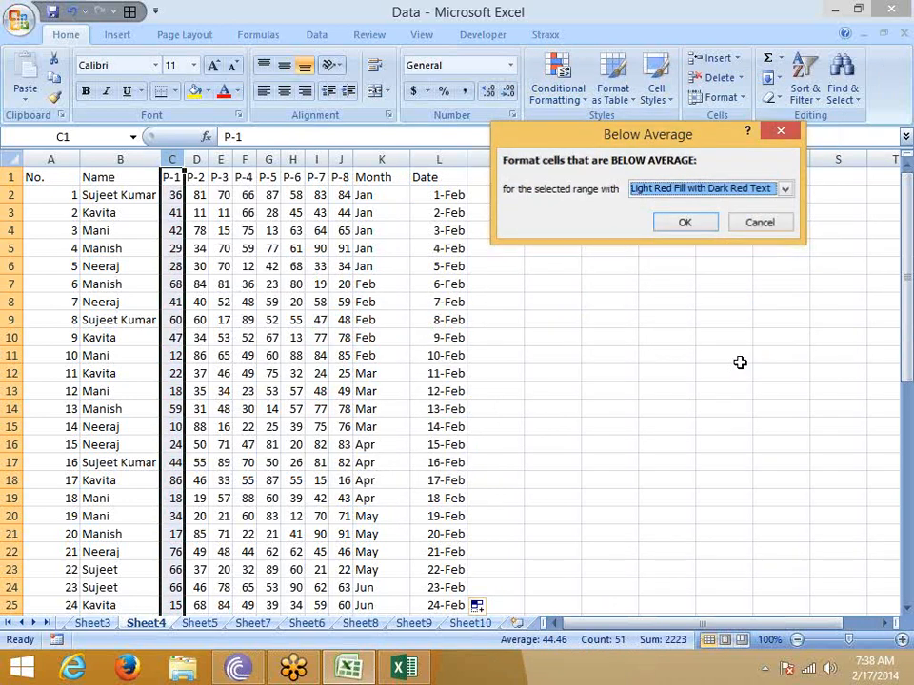
key(Escape)
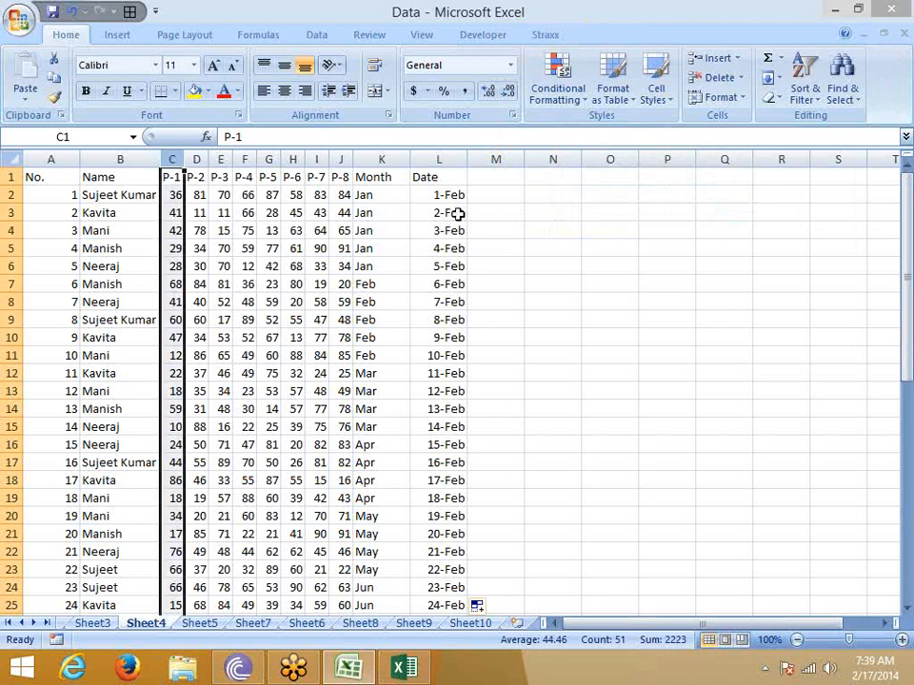
click(579, 94)
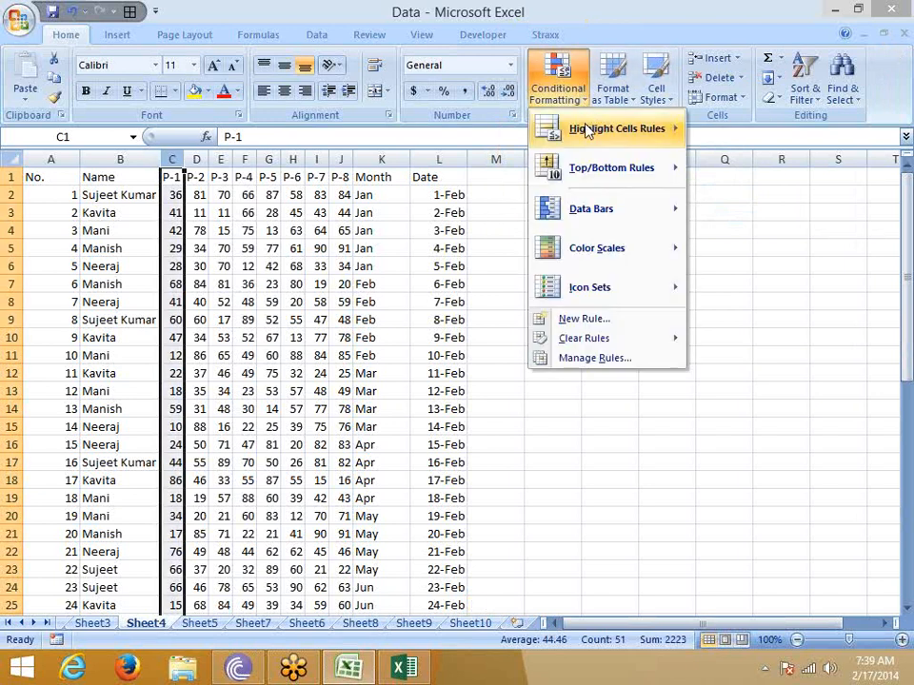
mouse_move(587, 131)
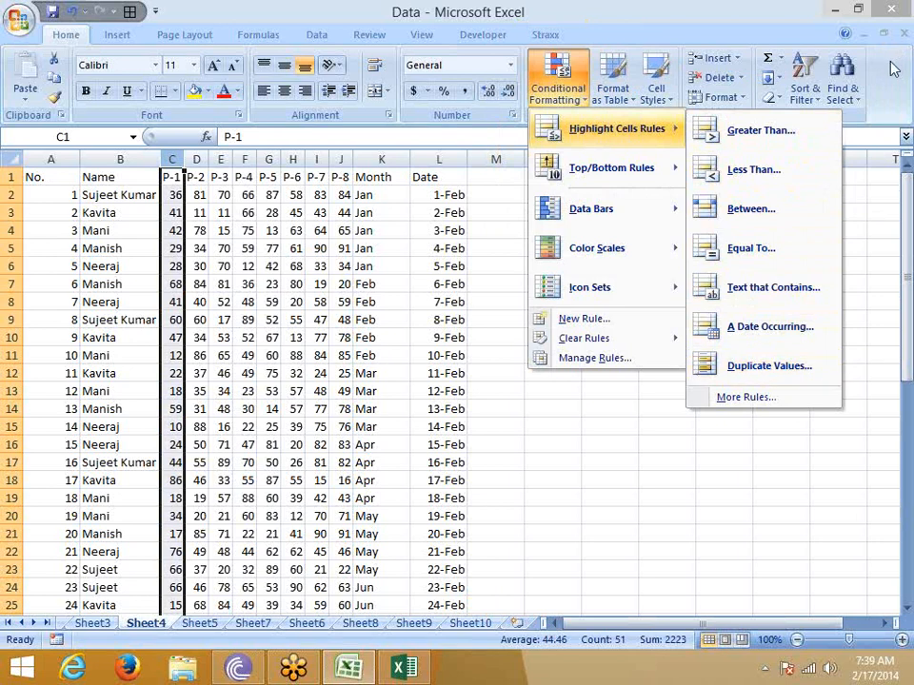
click(871, 81)
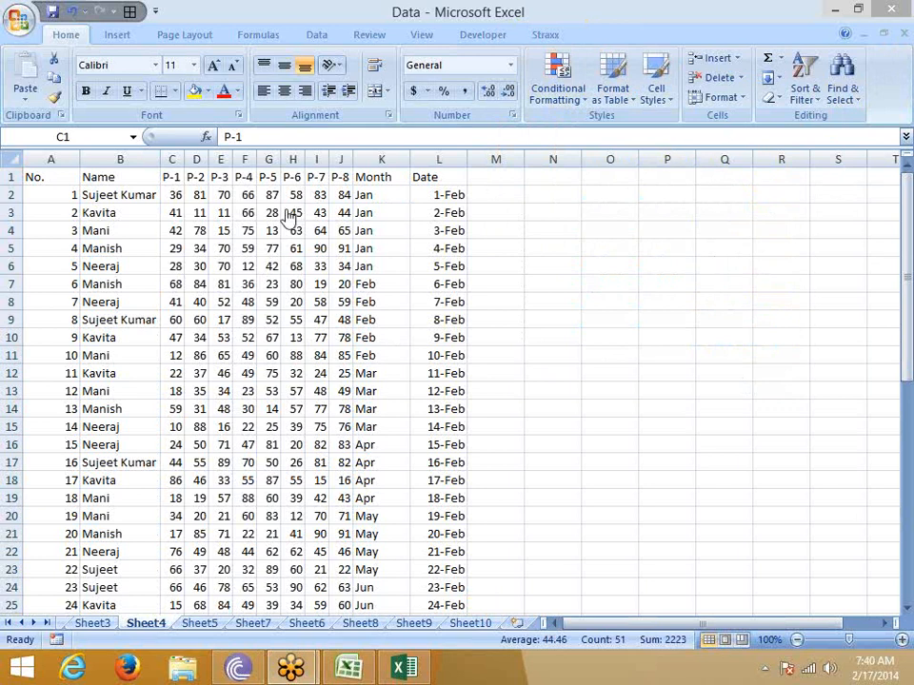
click(731, 131)
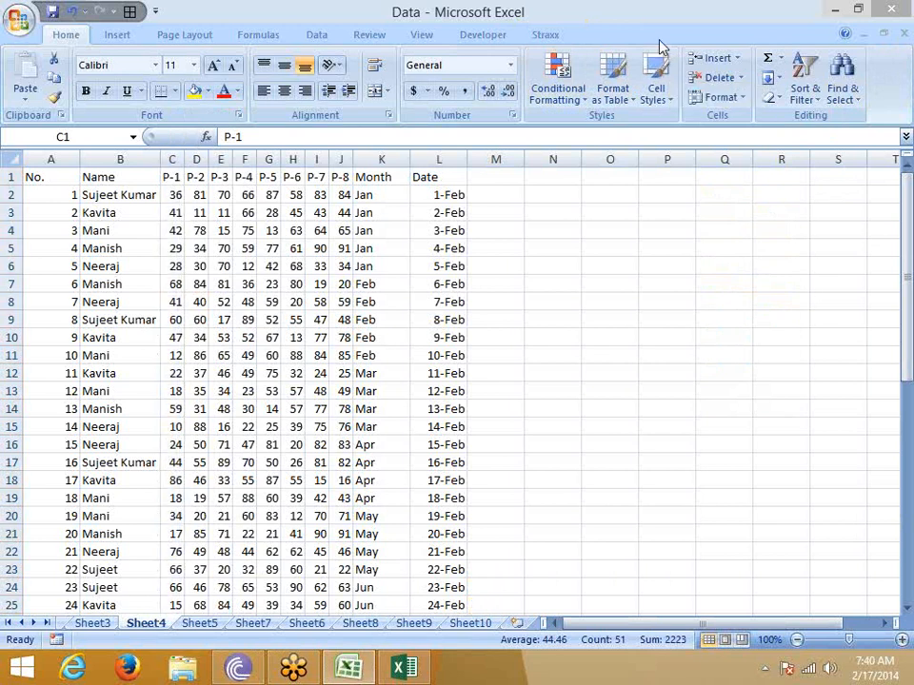
click(558, 80)
mouse_move(609, 167)
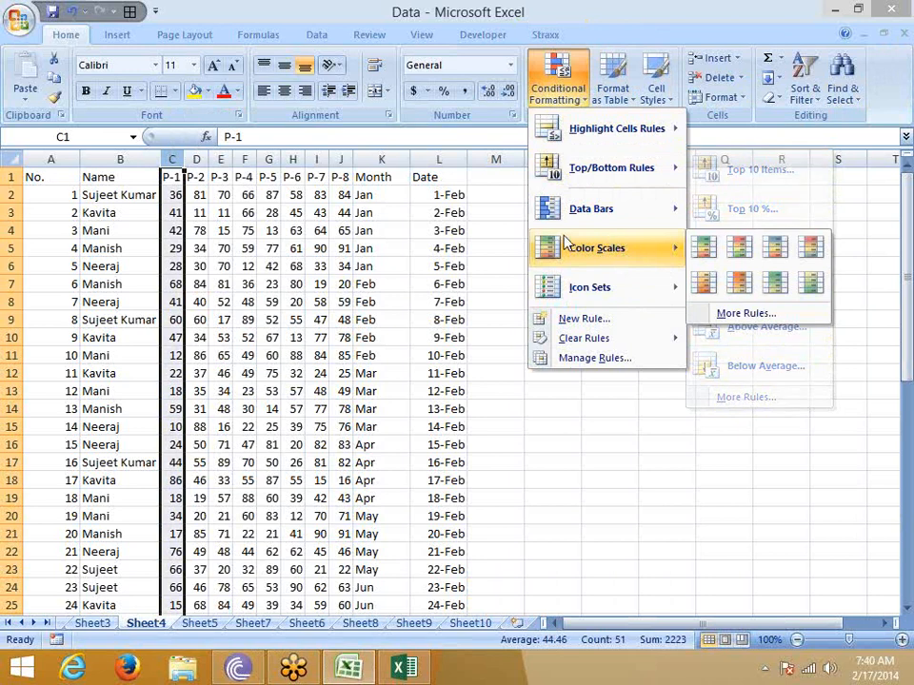
click(292, 233)
click(270, 266)
click(293, 266)
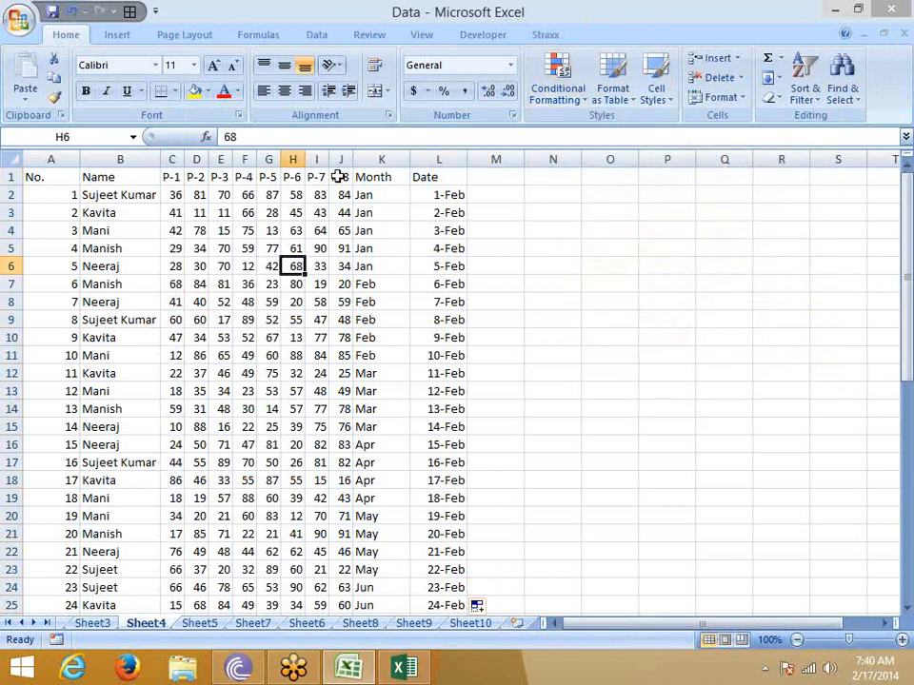
Widen the P-8 column slightly
drag(350, 161, 359, 159)
click(340, 158)
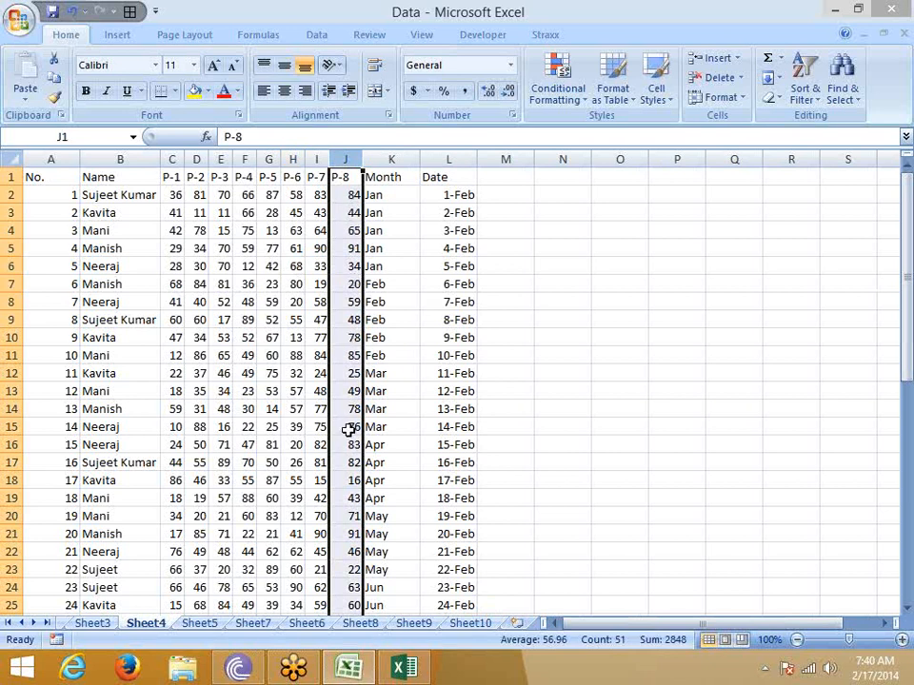
click(346, 390)
click(347, 373)
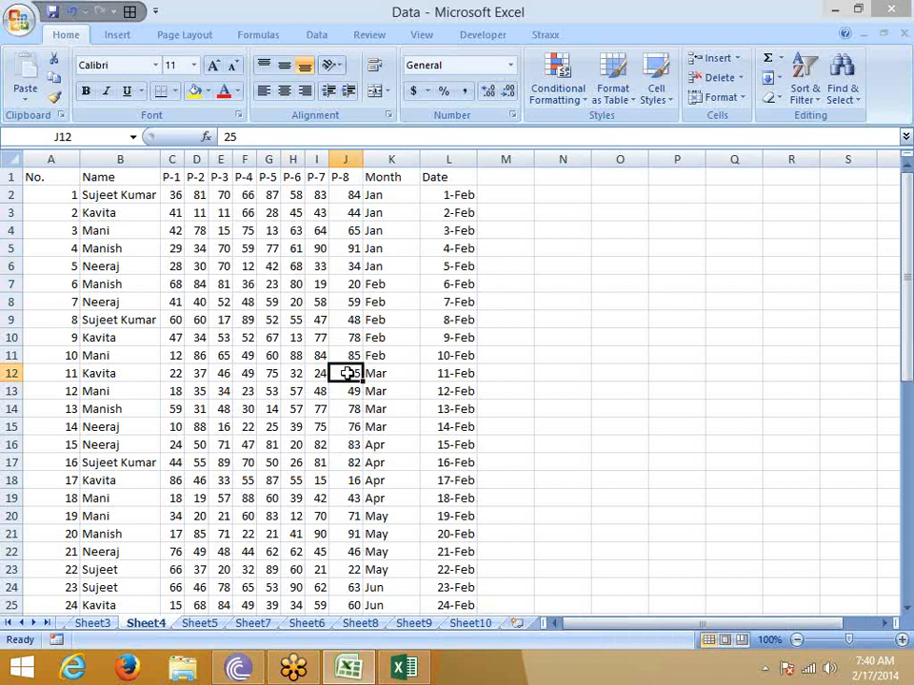
click(351, 444)
click(348, 429)
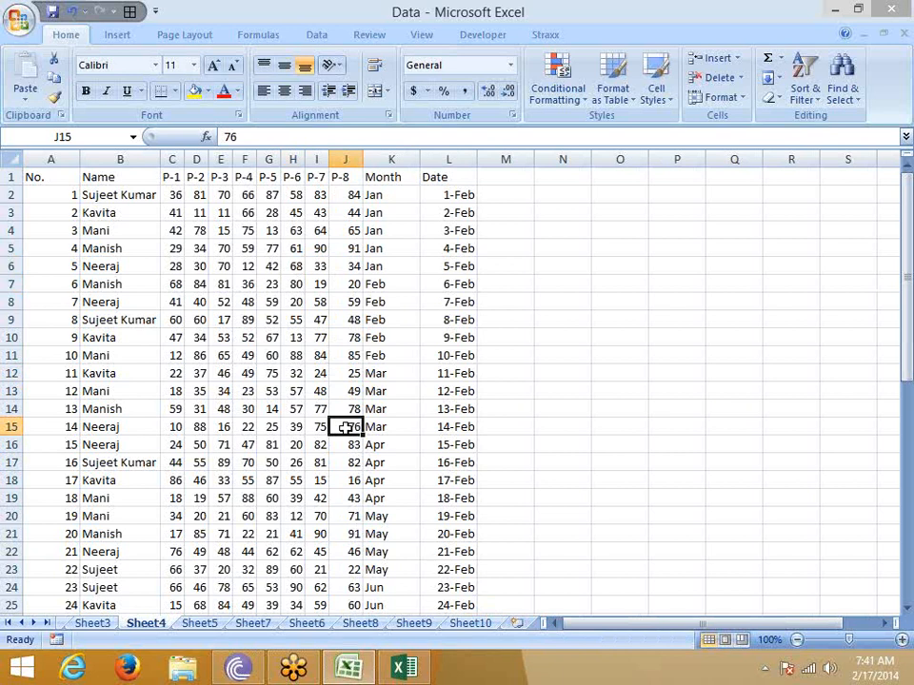
key(ctrl+n)
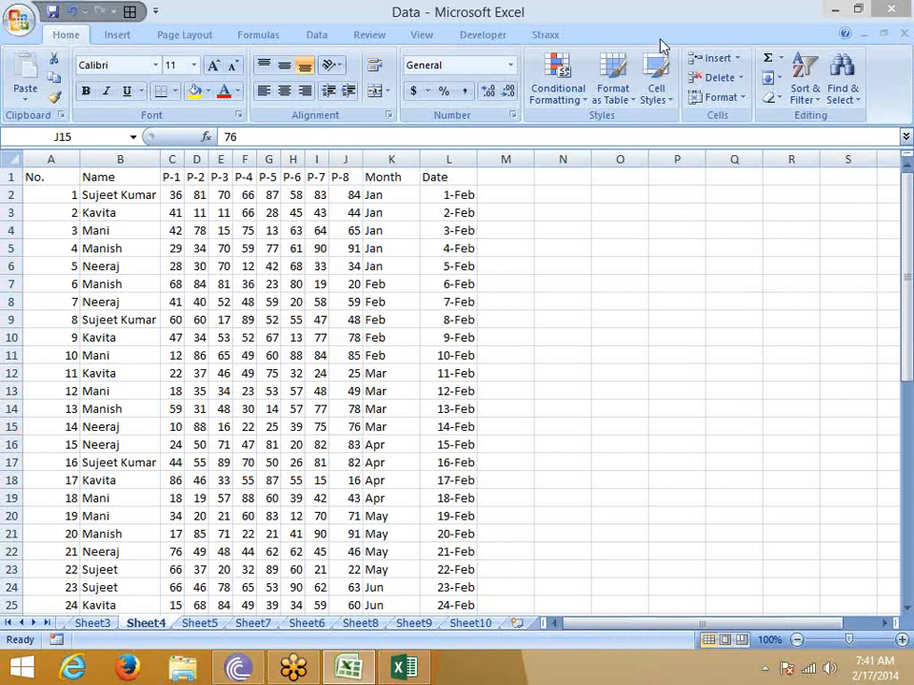
Apply blue data bars to the whole P-8 column
click(347, 159)
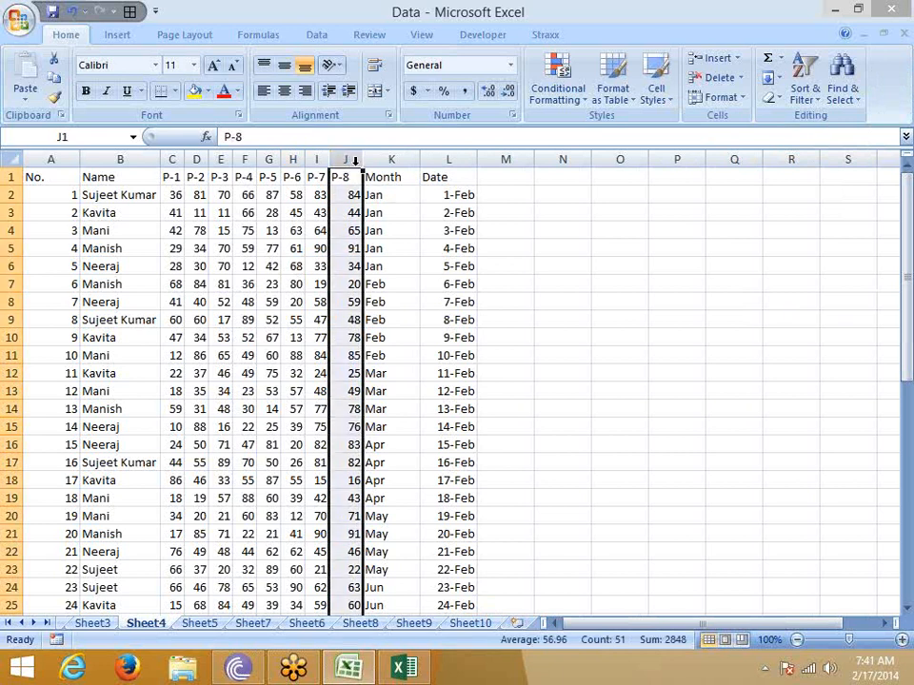
click(552, 99)
mouse_move(575, 211)
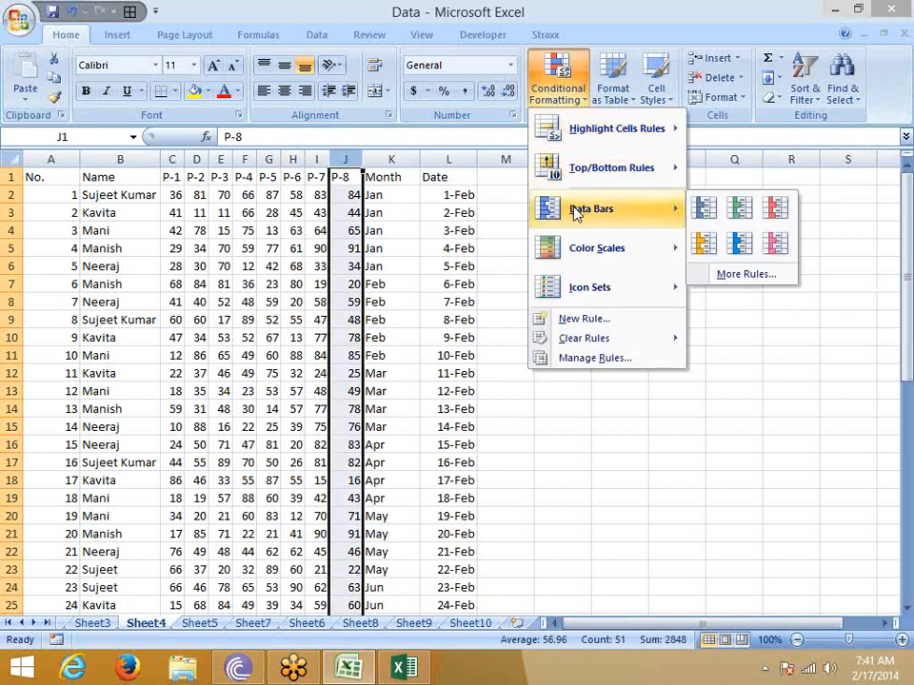
click(704, 215)
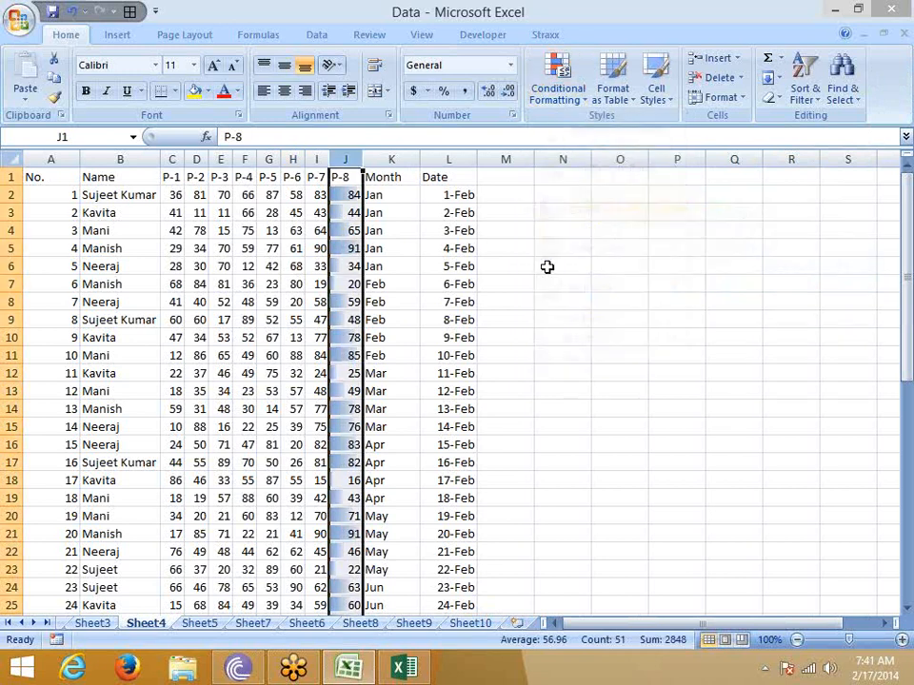
Widen the P-8 column to about five times its width and inspect the data bars in several rows
click(408, 231)
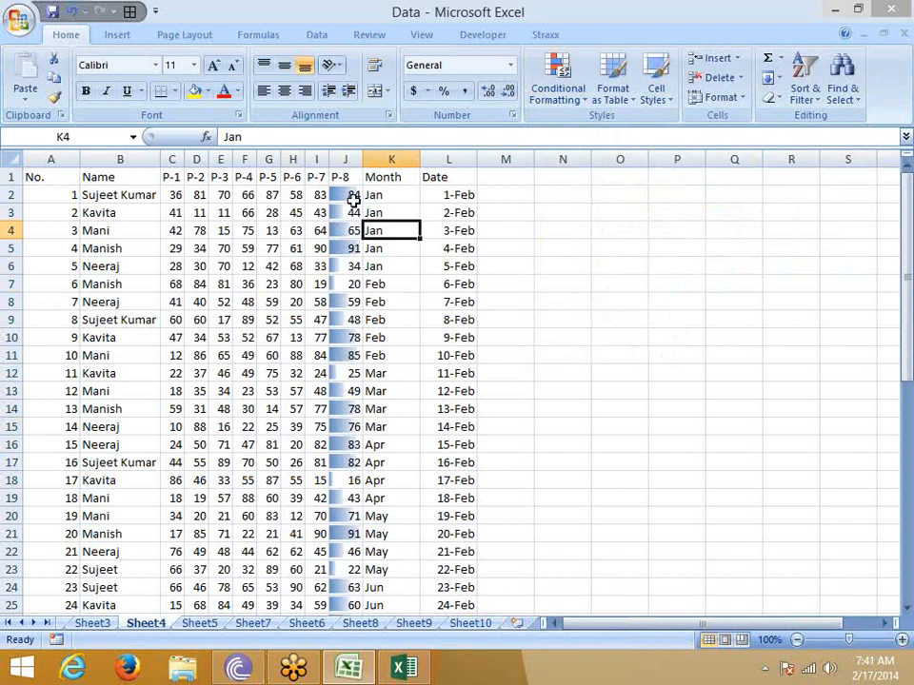
drag(363, 158, 501, 159)
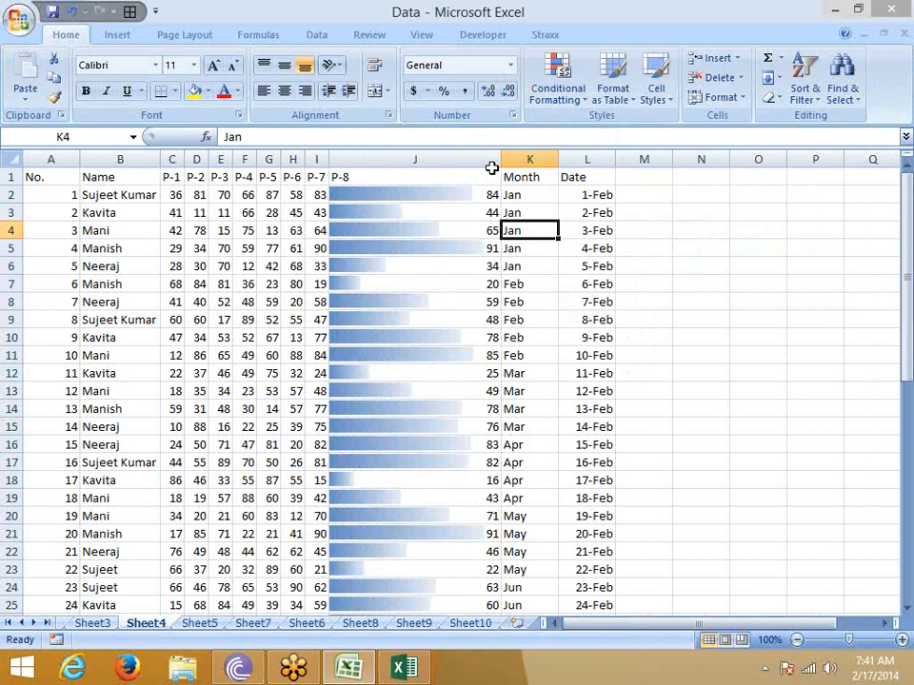
click(445, 214)
click(456, 194)
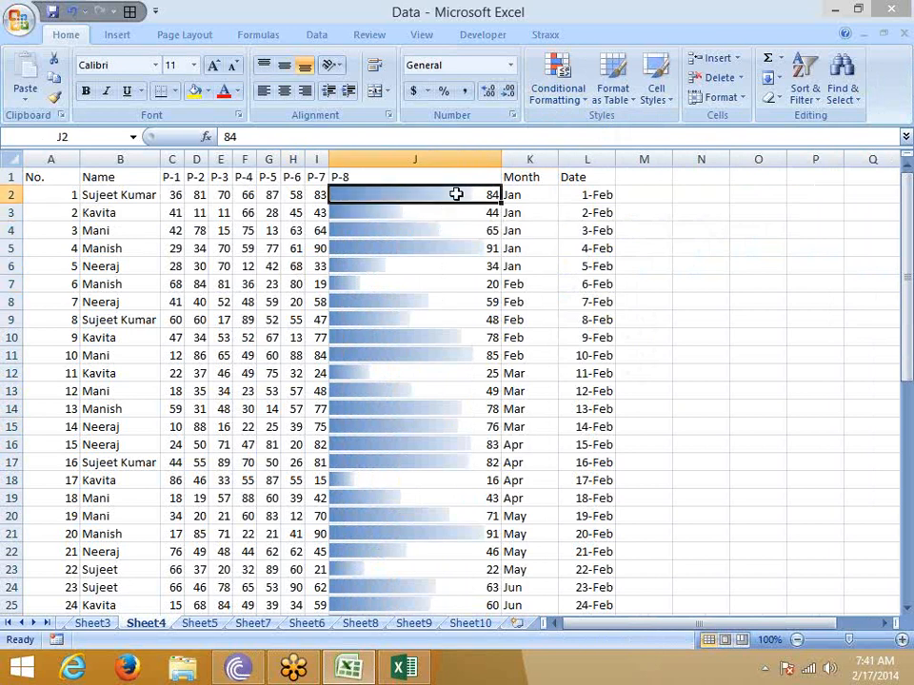
click(457, 286)
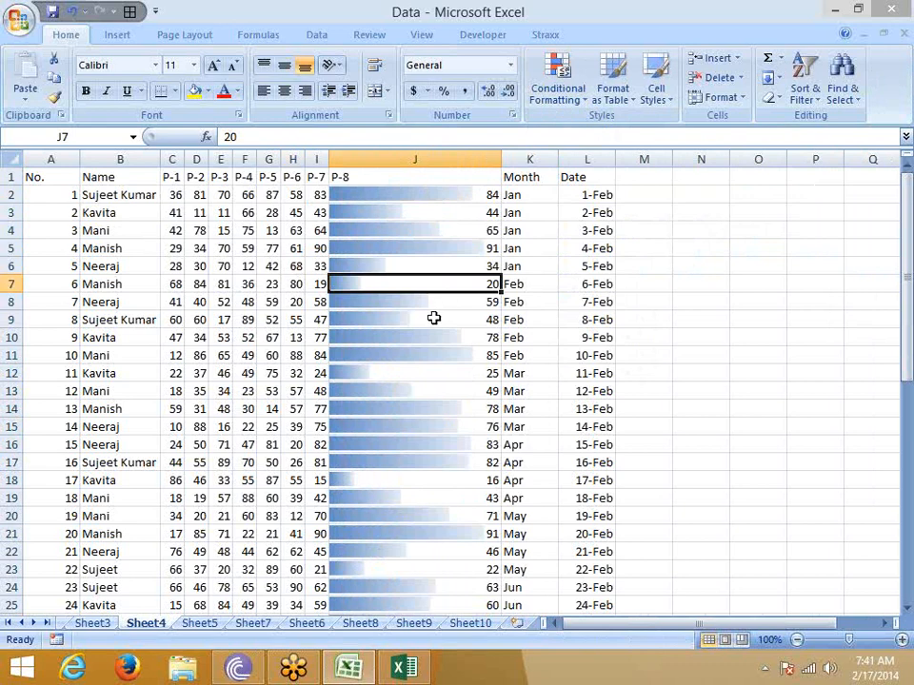
click(412, 393)
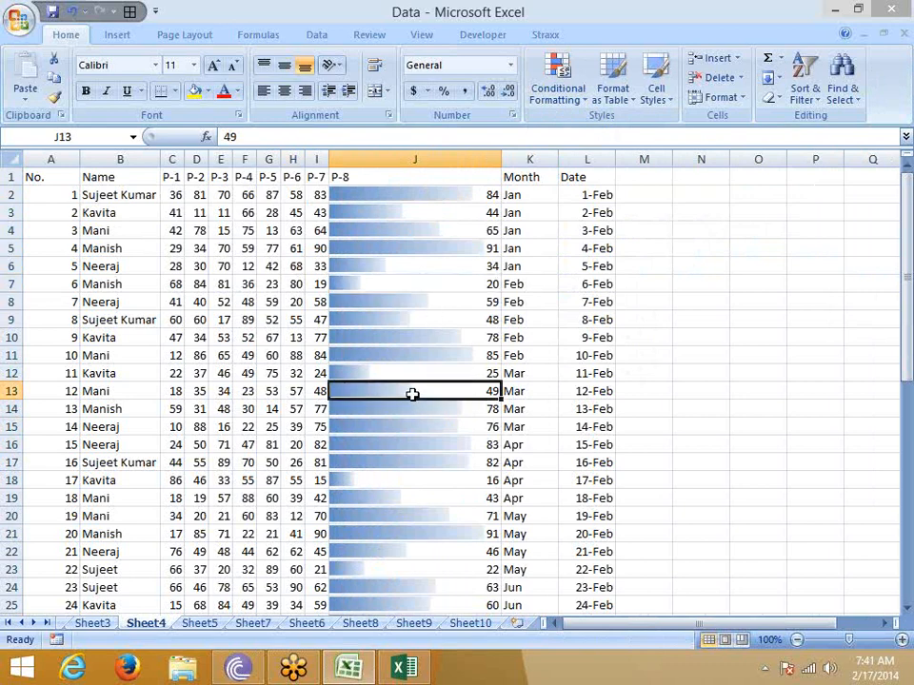
Narrow the P-8 column to a bit under half its current width
scroll(413, 394, down, 5)
scroll(412, 393, up, 5)
drag(504, 159, 404, 160)
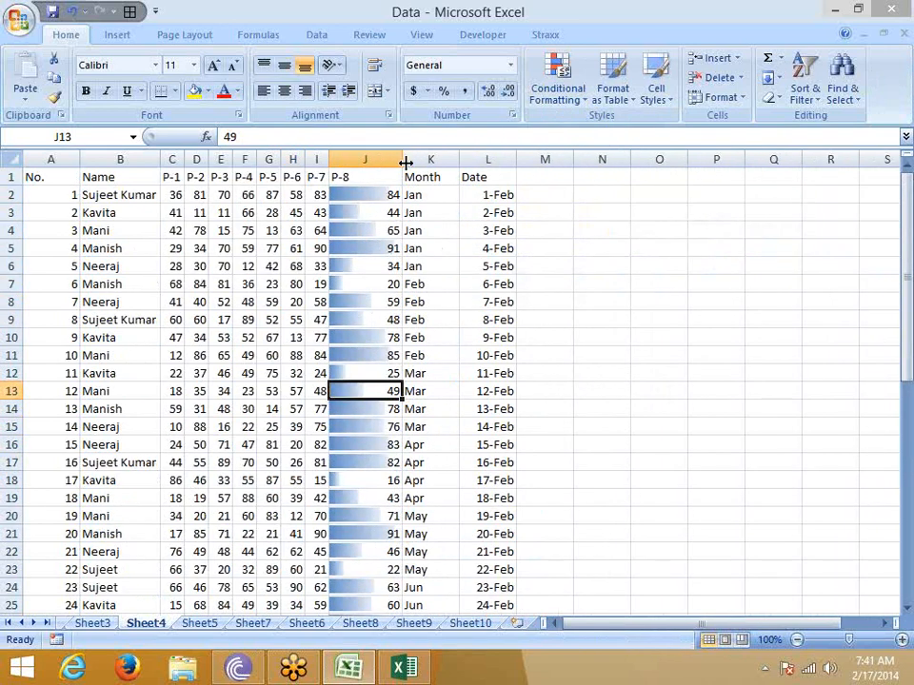
Enter the numbers 1 to 9 down cells N50 to N58 of Sheet5 and select that range
click(204, 625)
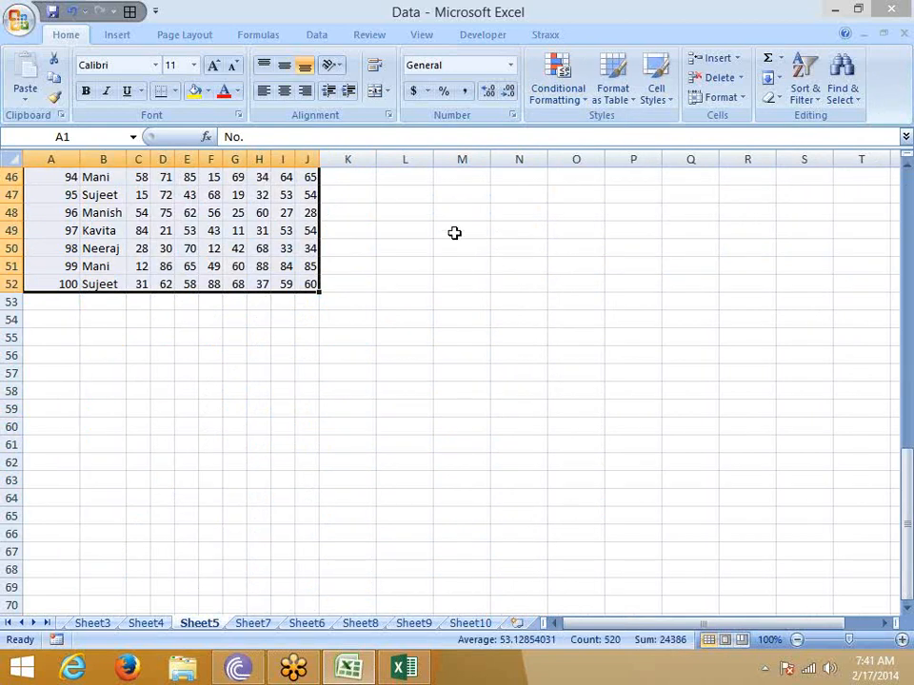
click(523, 243)
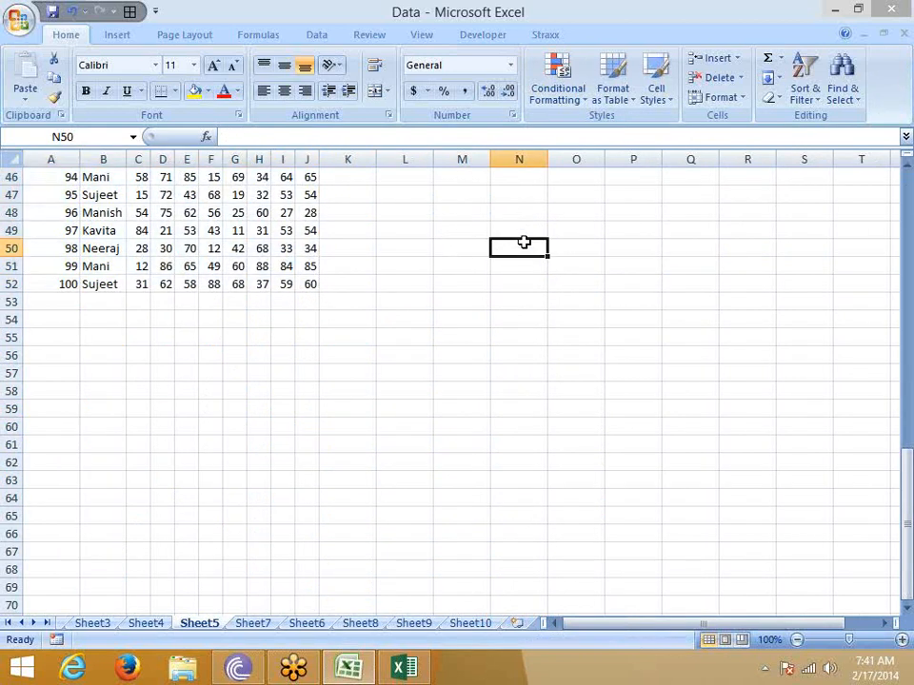
text(1)
key(Return)
text(2)
key(Return)
text(3)
key(Return)
text(4)
key(Return)
text(5)
key(Return)
text(6)
key(Return)
text(7)
key(Return)
text(8)
key(Return)
text(9)
key(Return)
key(Up)
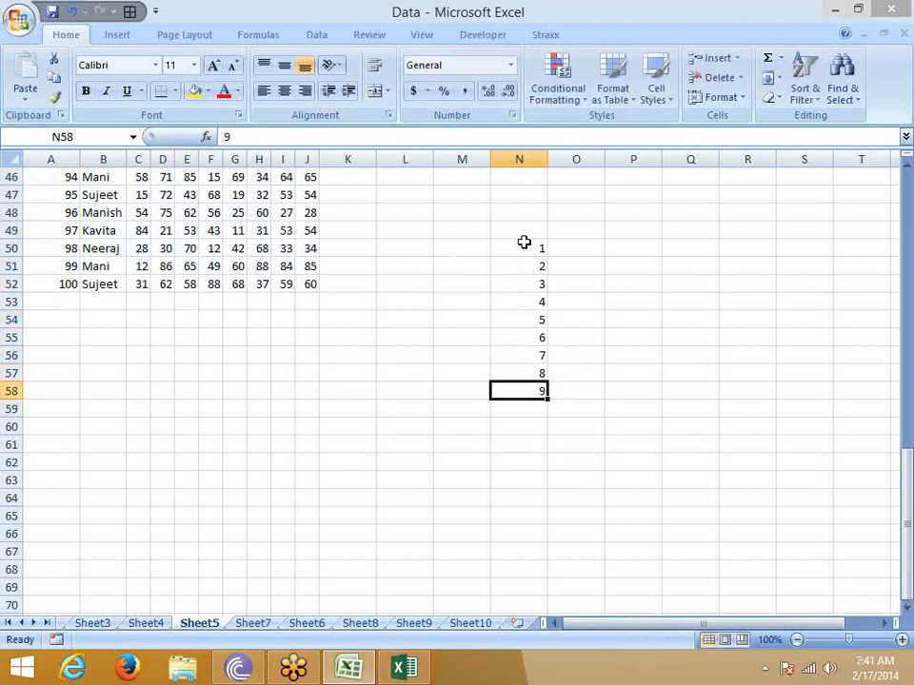
shift+click(524, 243)
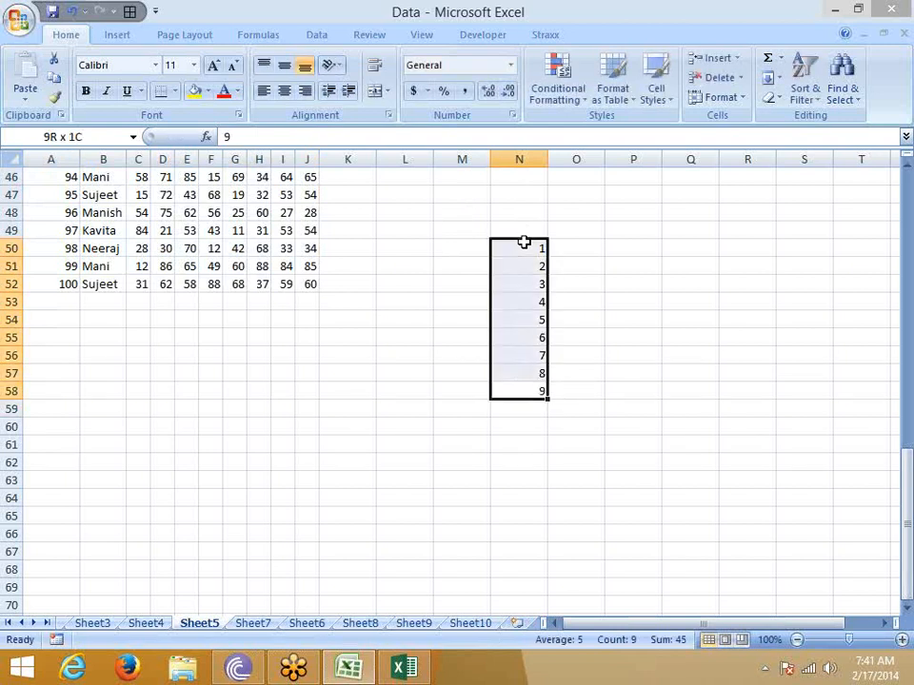
Try blue data bars on cells N50 to N58 and undo them
click(552, 75)
mouse_move(581, 228)
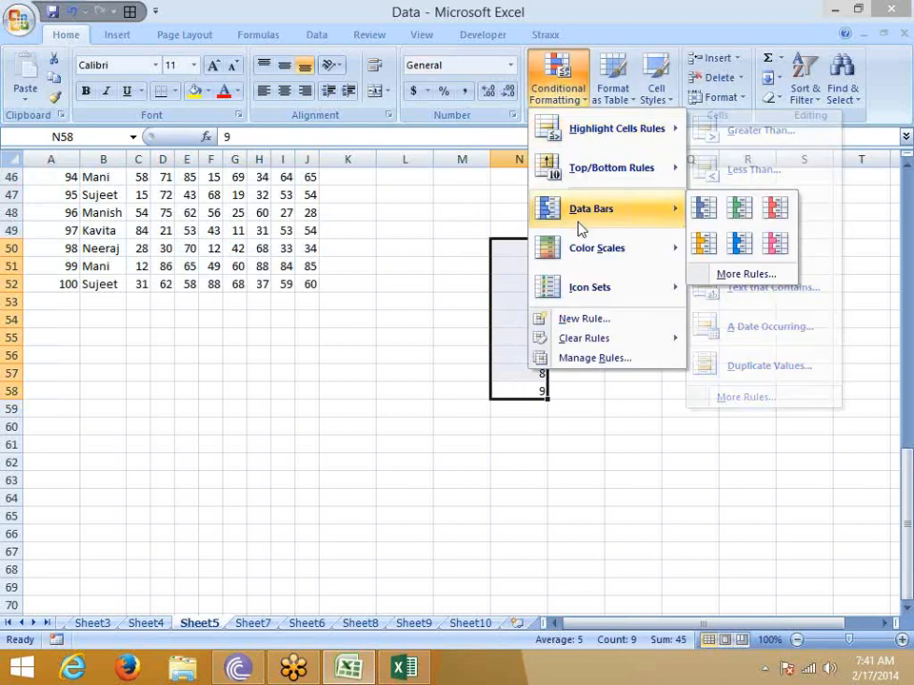
click(709, 210)
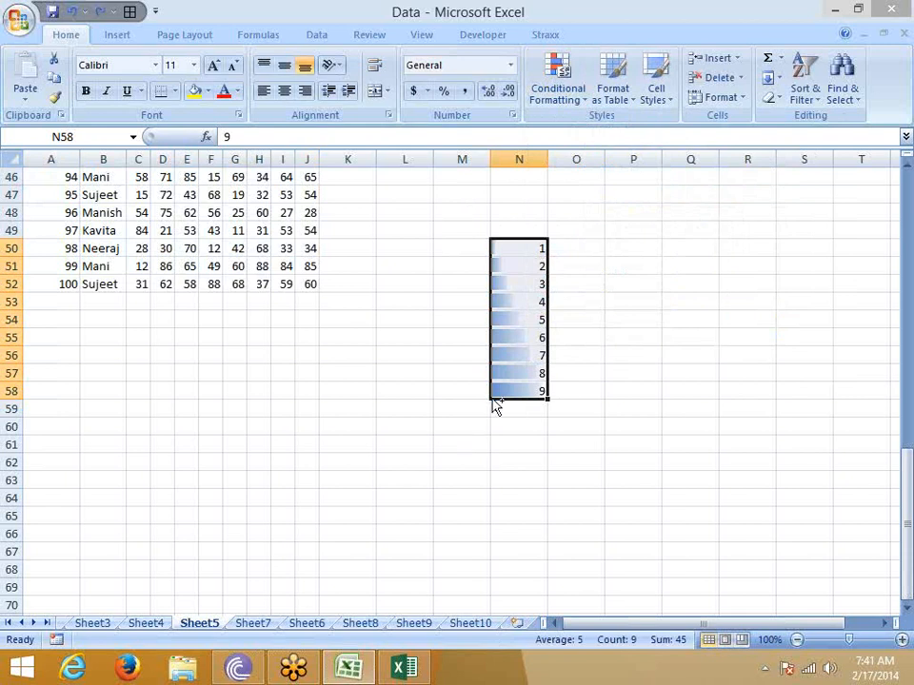
key(ctrl+z)
Try the Green - Yellow - Red color scale on cells N50 to N58 and undo it
click(553, 81)
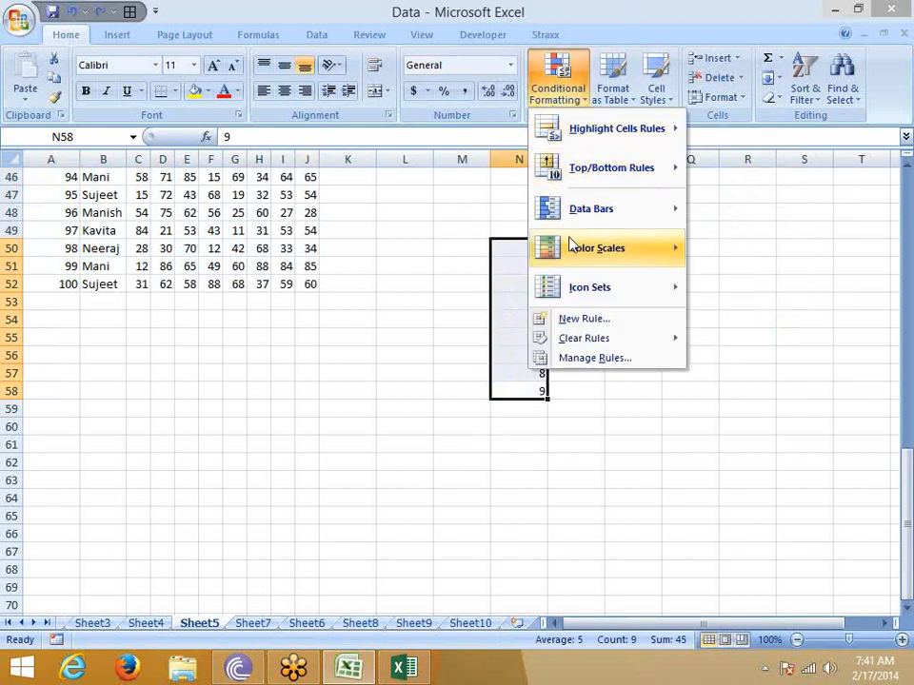
mouse_move(571, 245)
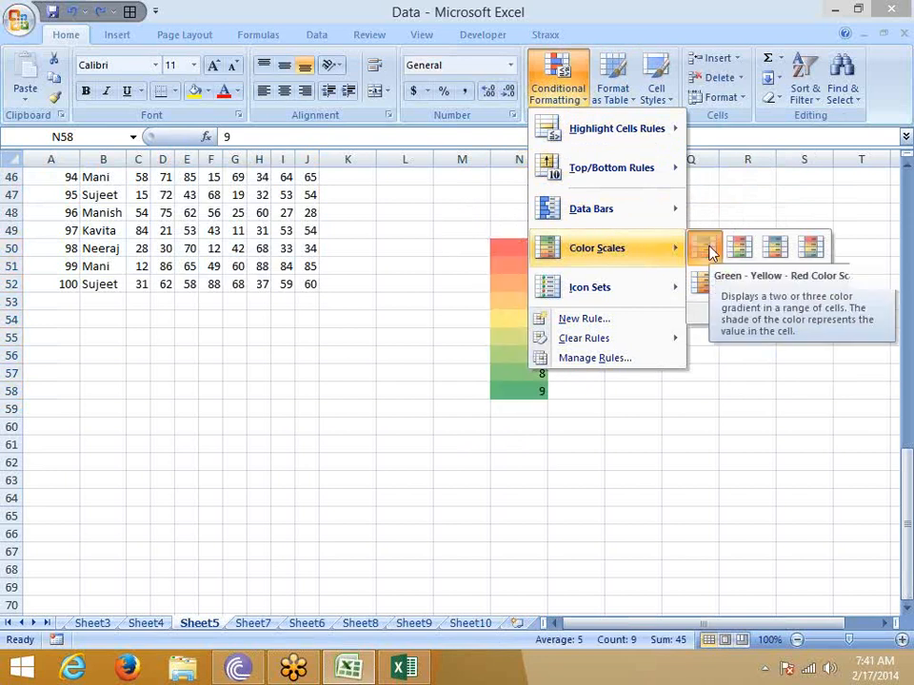
click(707, 247)
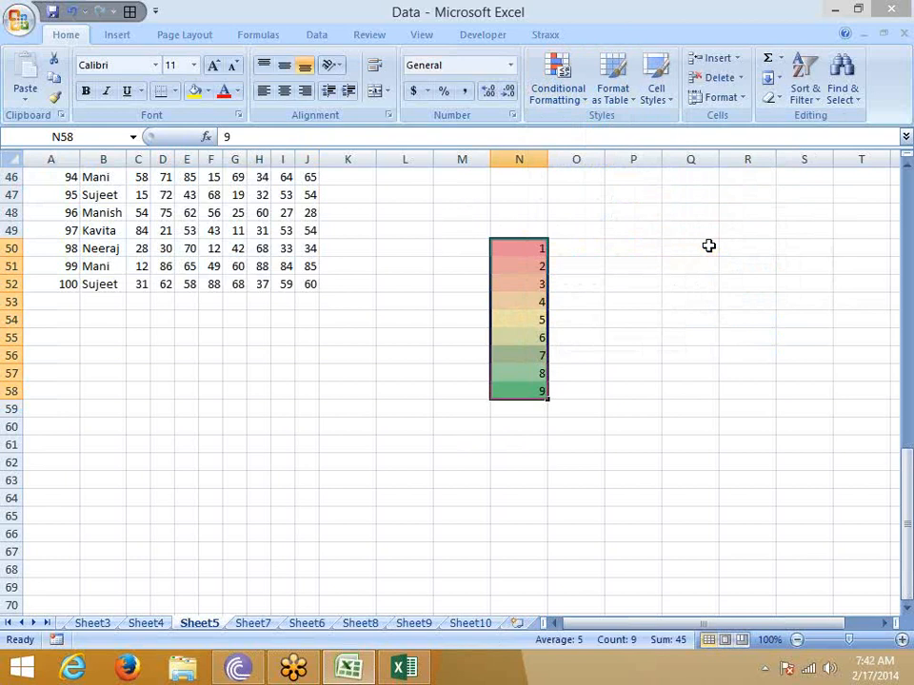
key(ctrl+z)
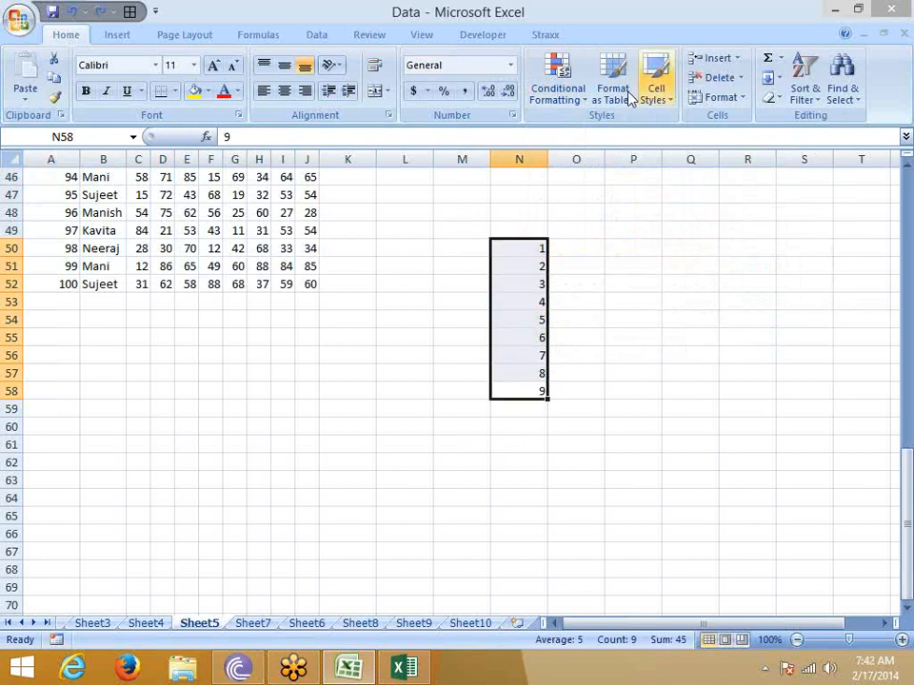
Apply the gray three-arrow icon set to cells N50 to N58 and check which values share each arrow
click(557, 81)
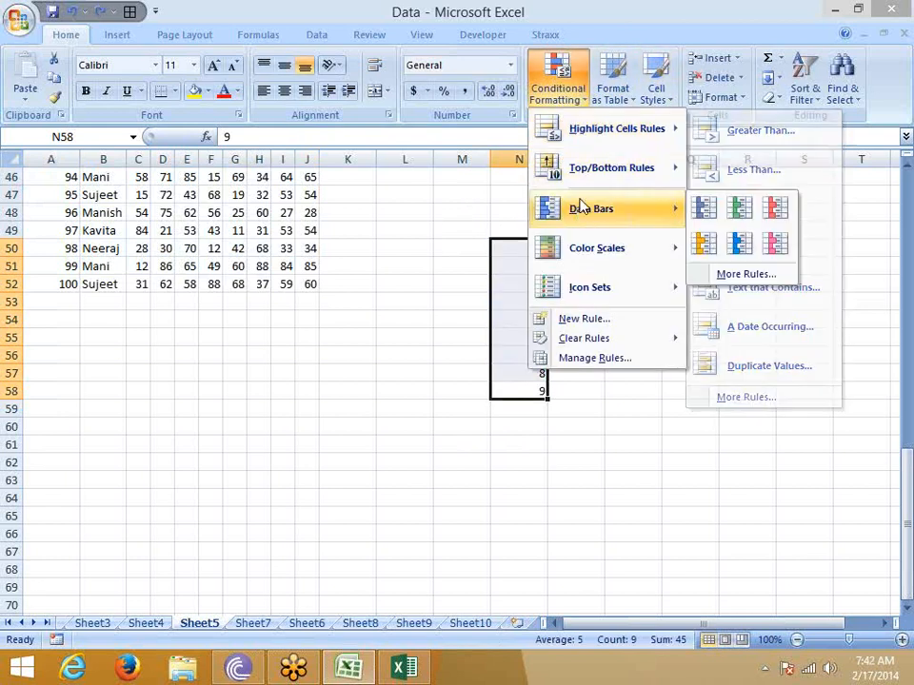
mouse_move(580, 249)
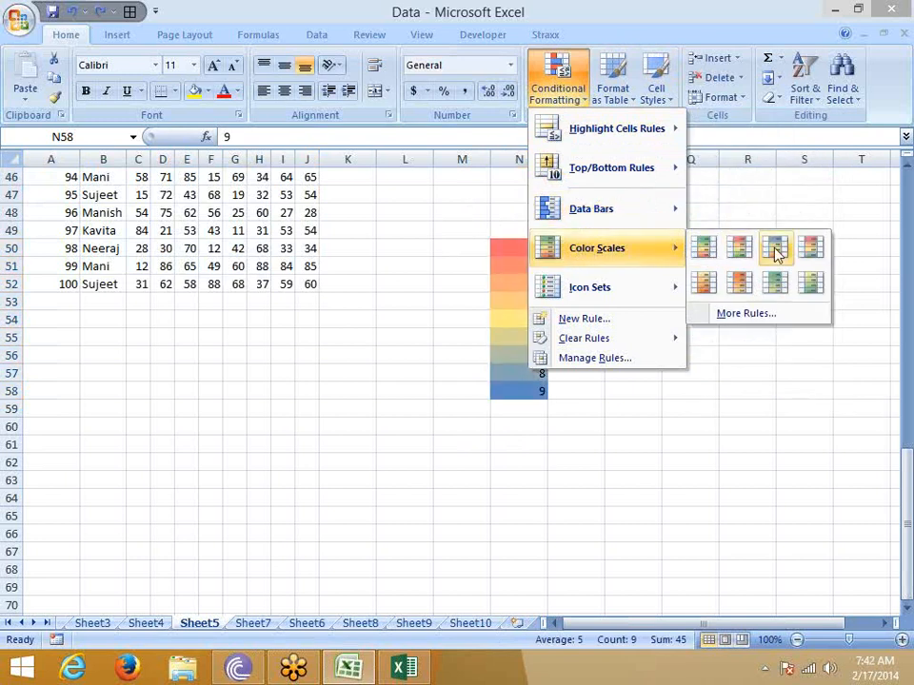
mouse_move(583, 288)
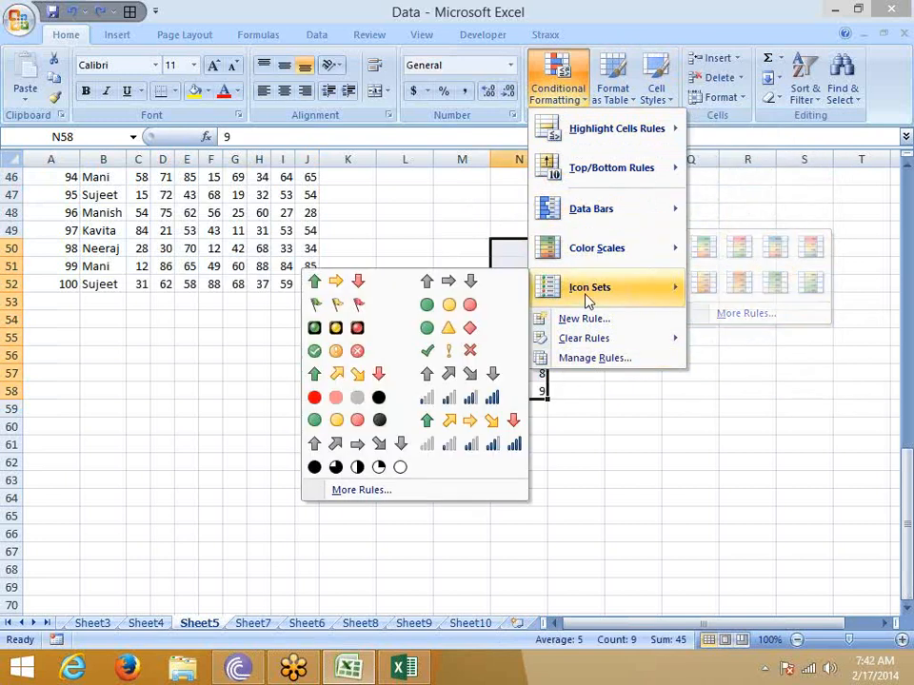
click(470, 287)
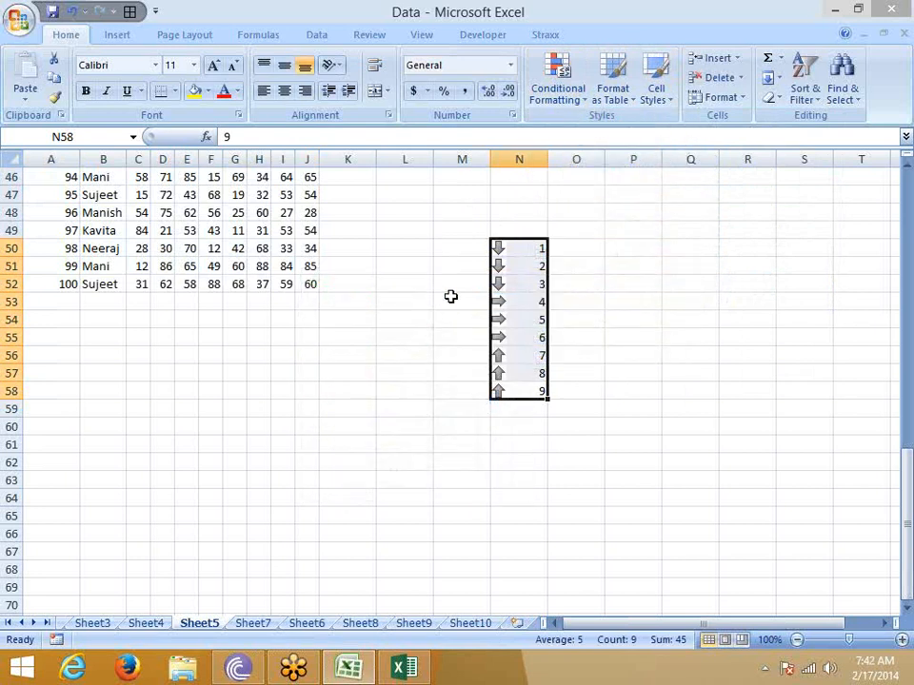
click(574, 108)
click(499, 266)
click(500, 267)
drag(528, 285, 522, 252)
drag(535, 320, 523, 386)
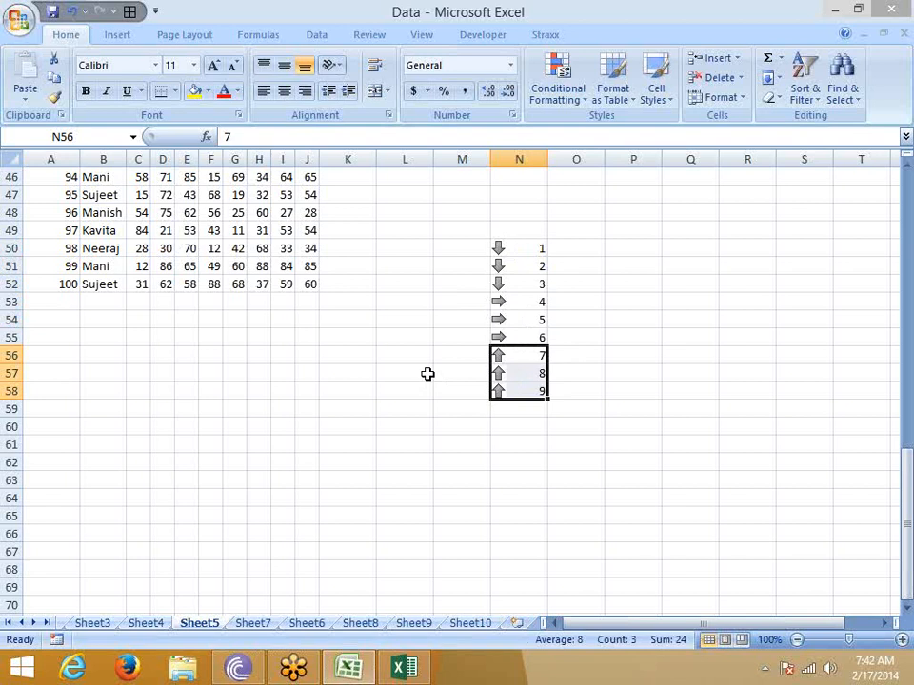
Enter the headings Q1 and Q2 in cells B55 and C55, below the data table
click(100, 352)
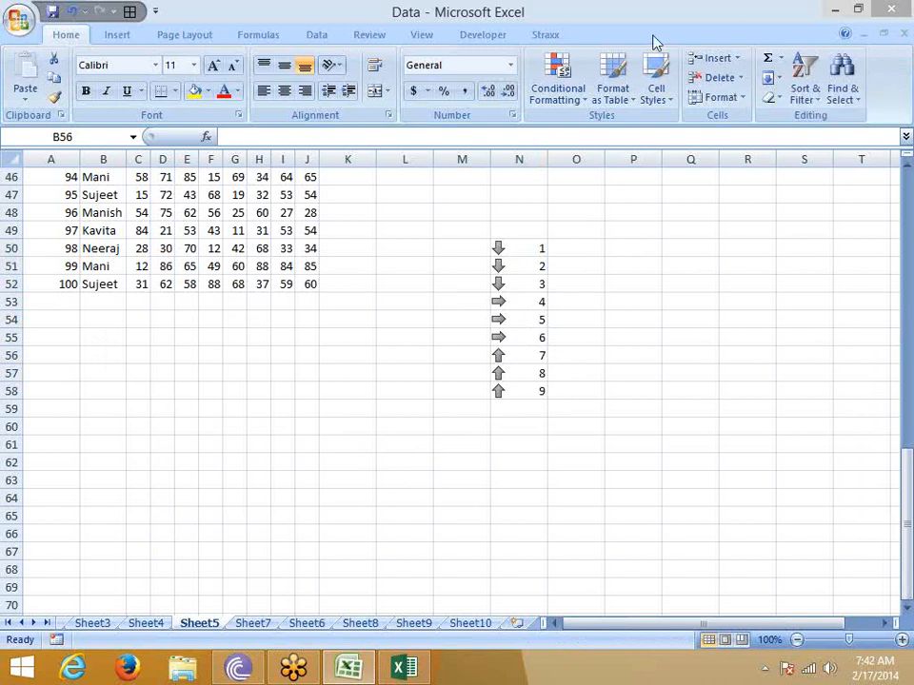
click(113, 302)
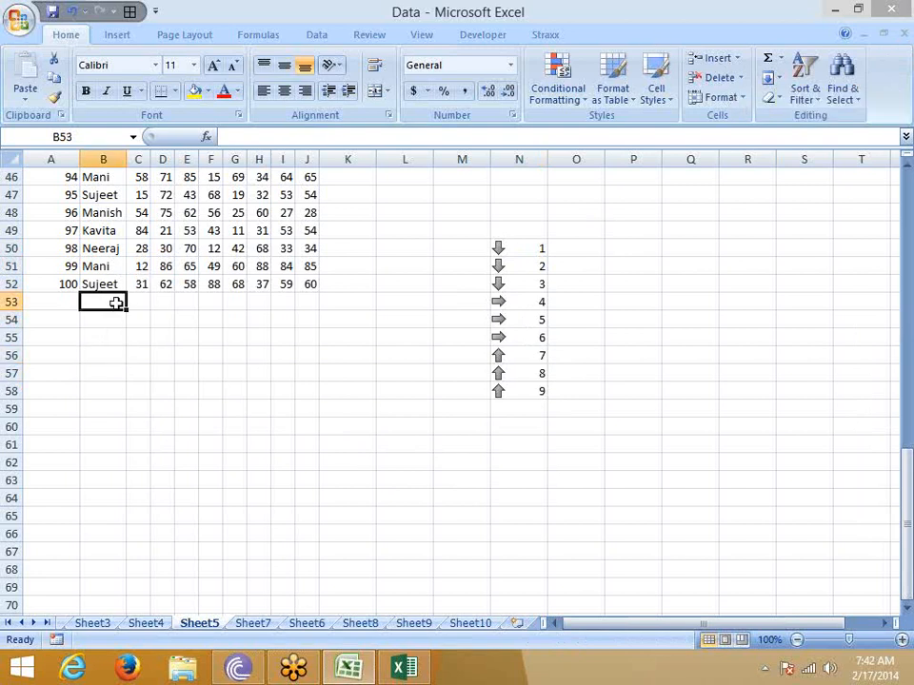
key(Down)
key(Down)
text(DAte)
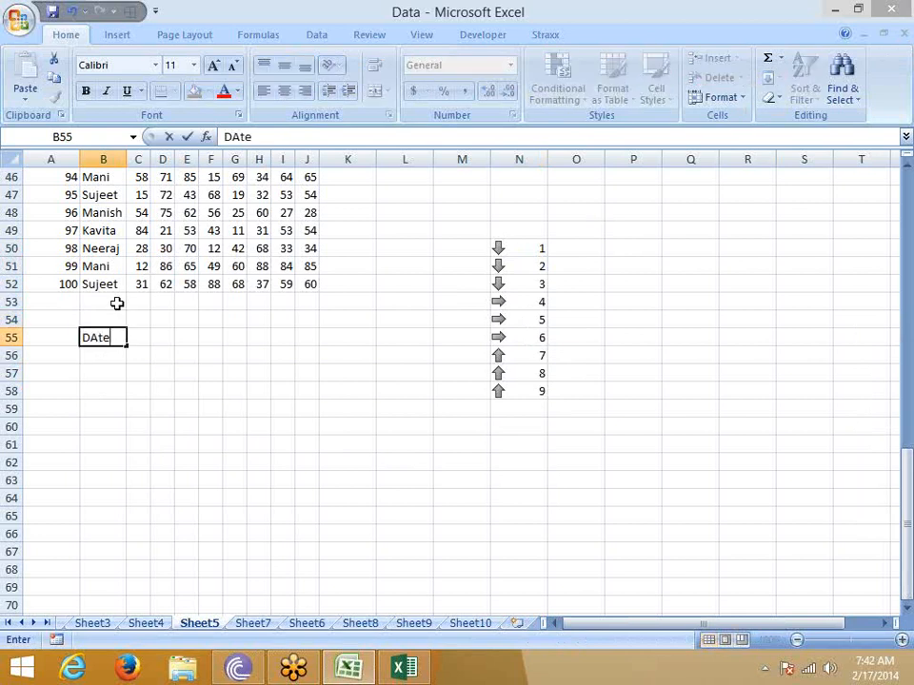
key(Escape)
text(Q1)
key(Tab)
text(Q2)
key(Left)
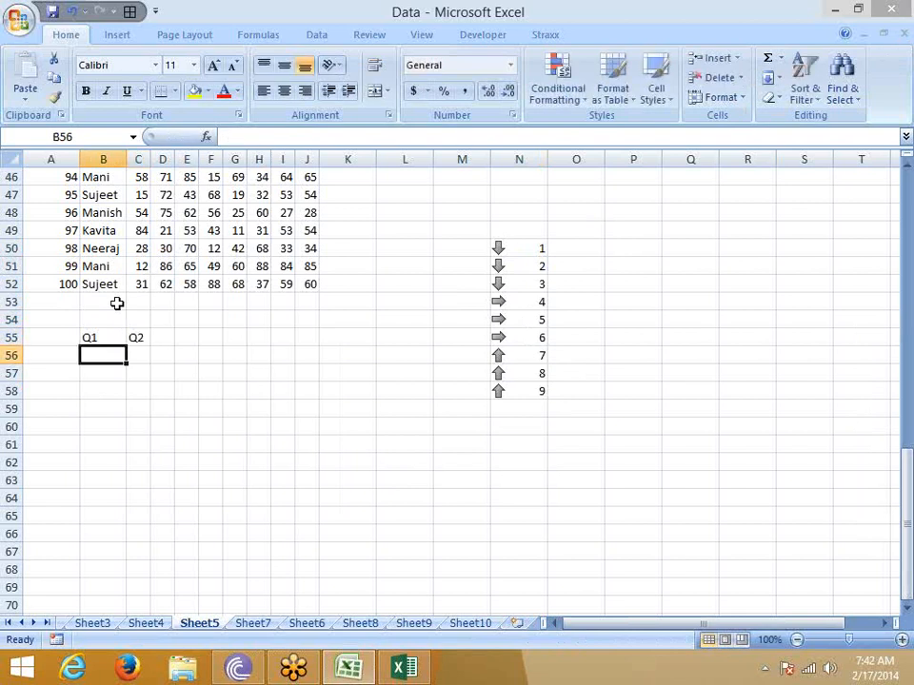
Enter 524 under Q1 and 632 under Q2 in row 56
text(524)
key(Tab)
text(632)
key(Return)
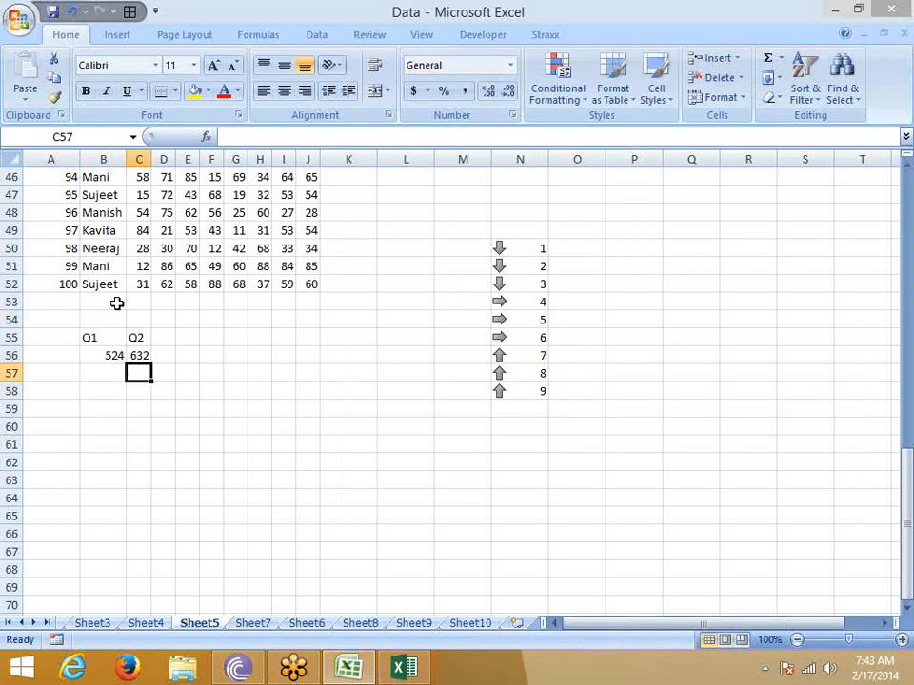
Apply the gray three-arrow icon set to the Q1 and Q2 values in row 56 and autofit column C
key(Up)
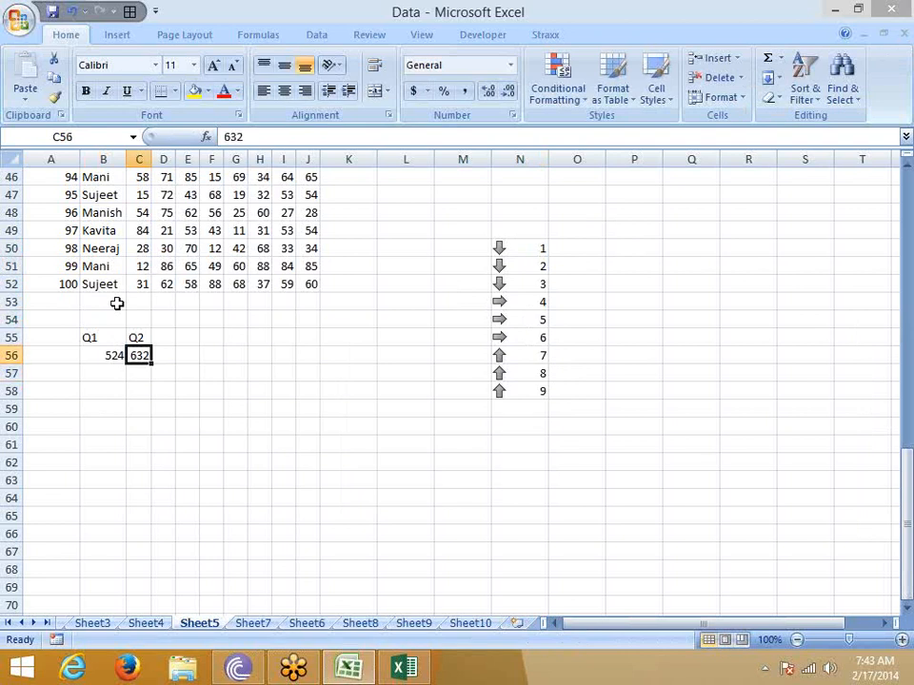
key(Left)
key(shift+Right)
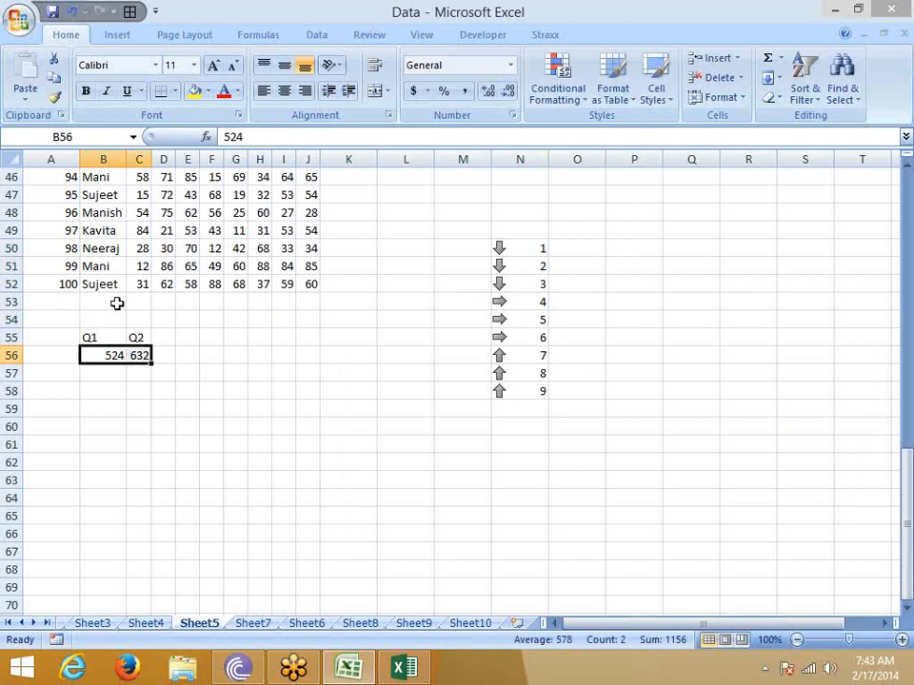
click(571, 90)
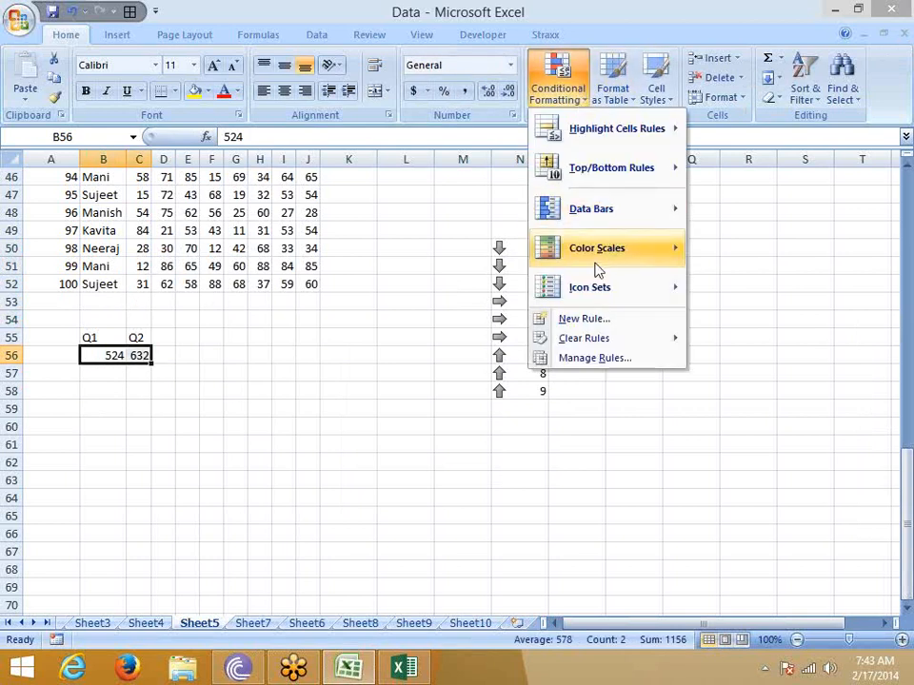
mouse_move(568, 287)
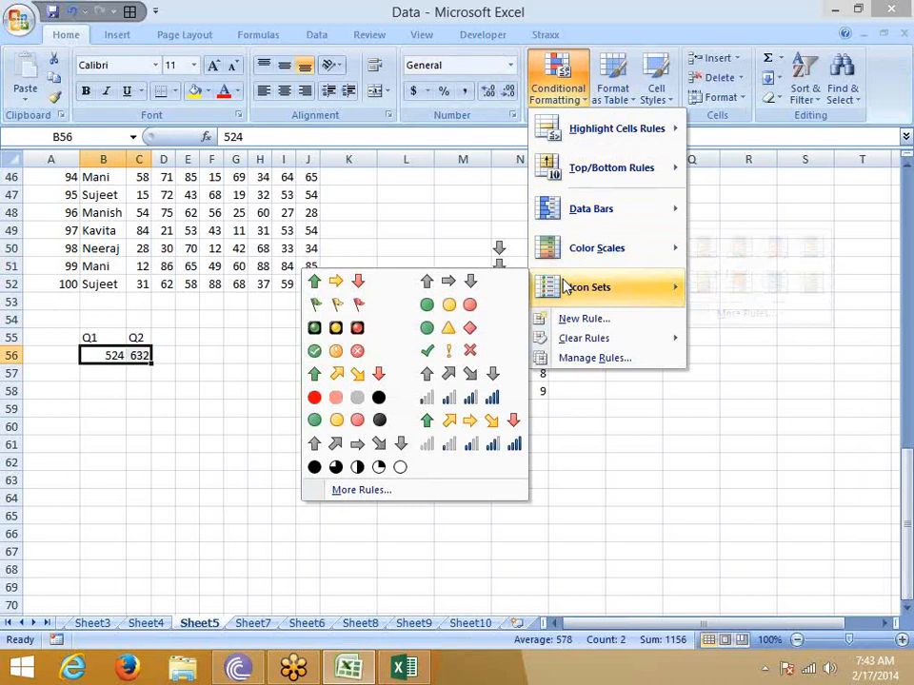
click(424, 279)
click(260, 378)
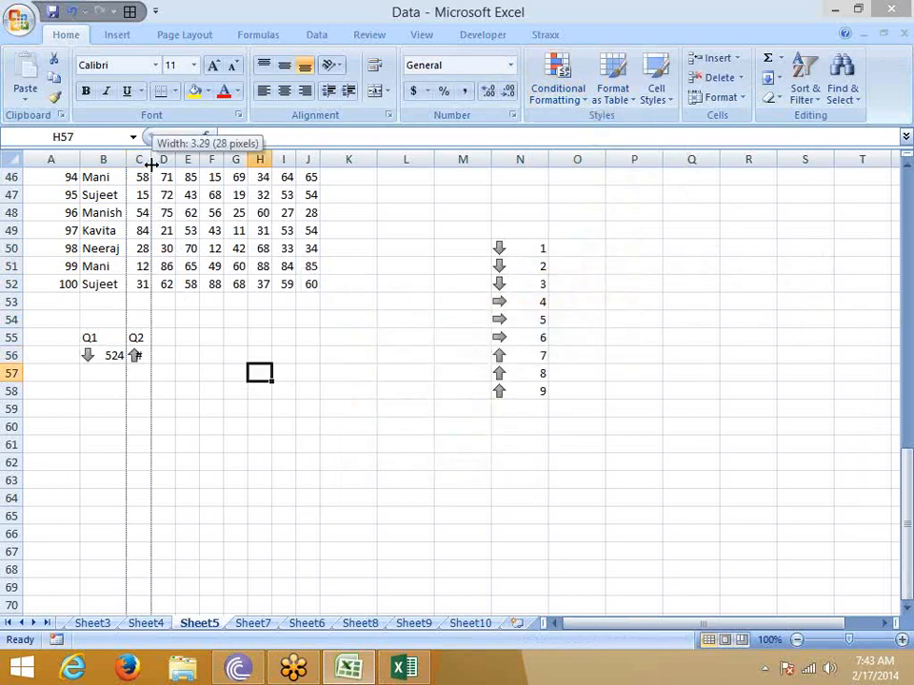
double_click(152, 160)
click(155, 426)
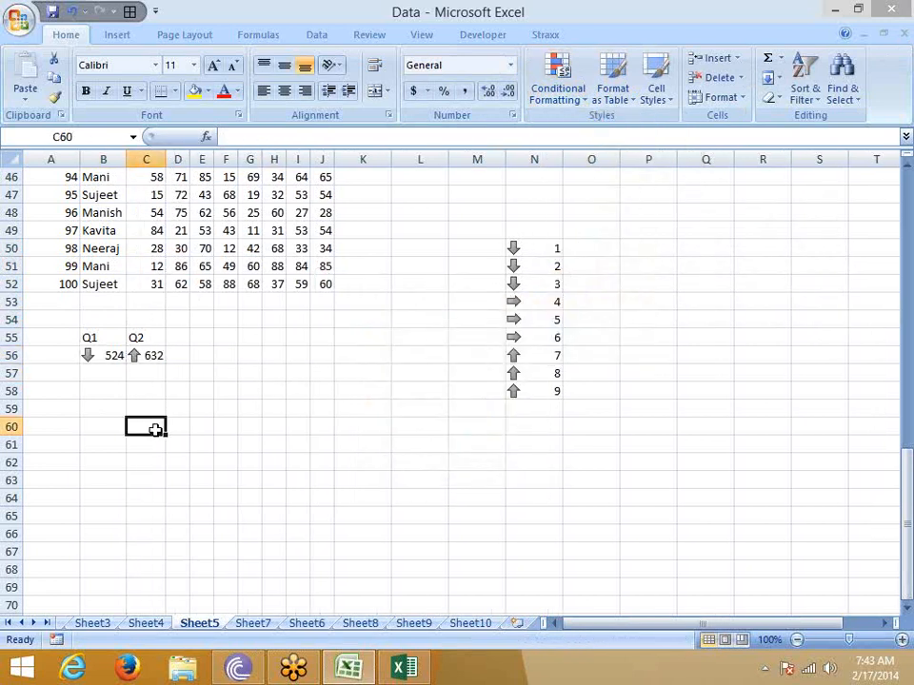
click(153, 355)
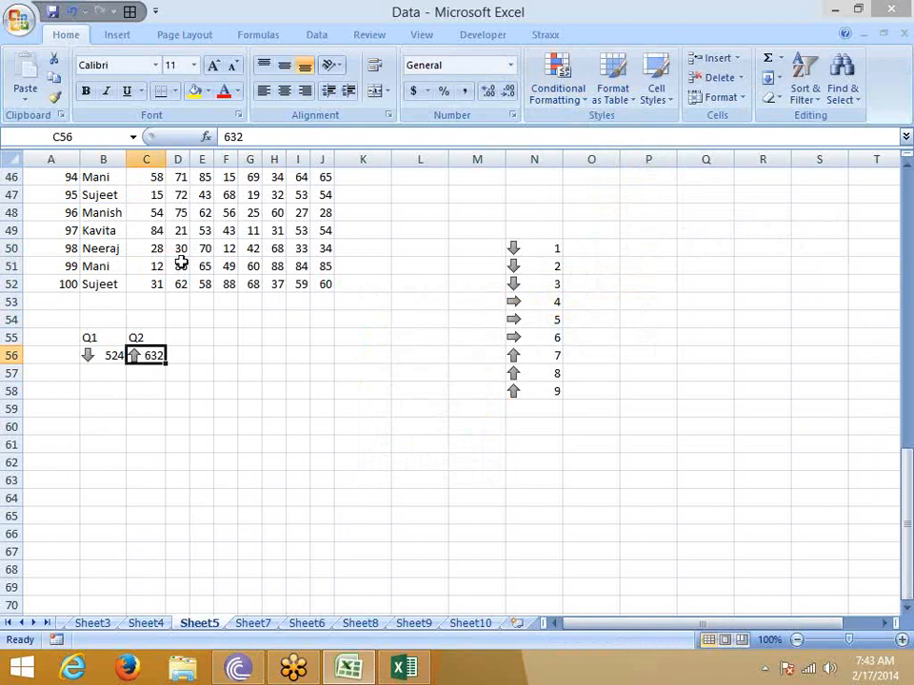
click(102, 358)
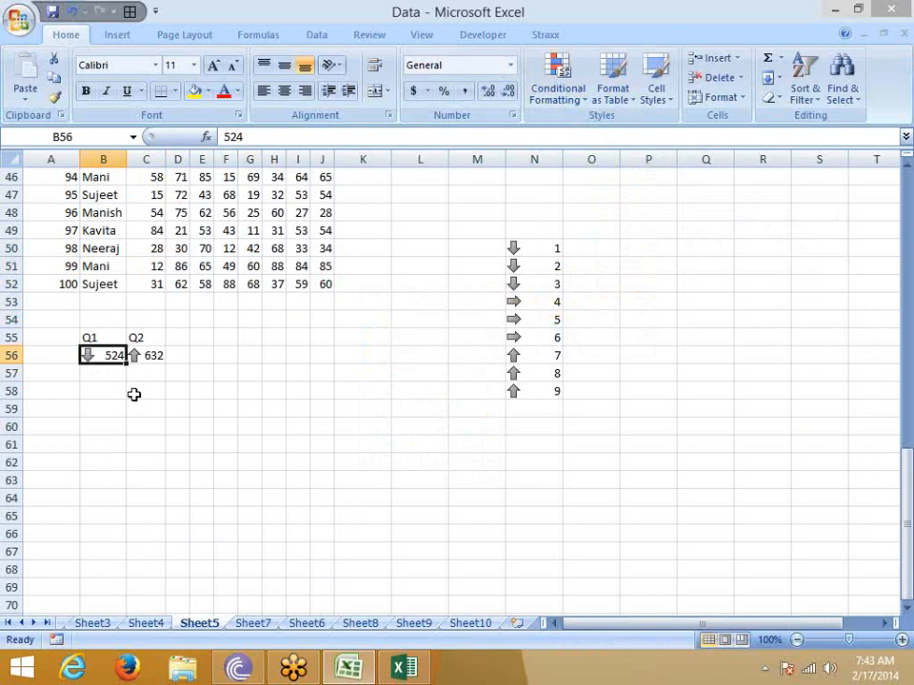
Copy the entire Name and P-1 columns from Sheet4
click(103, 624)
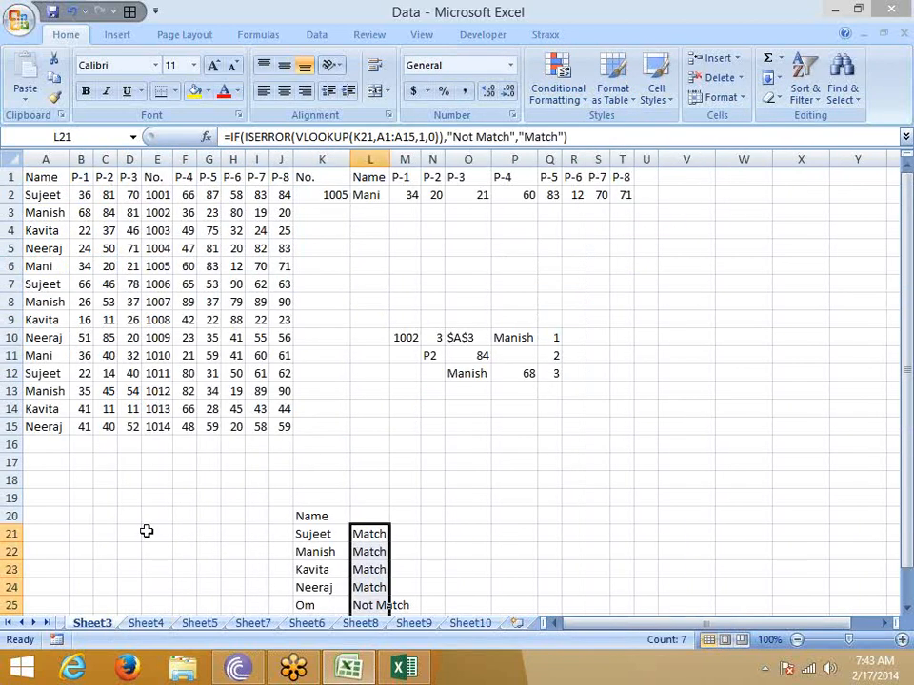
drag(43, 177, 83, 605)
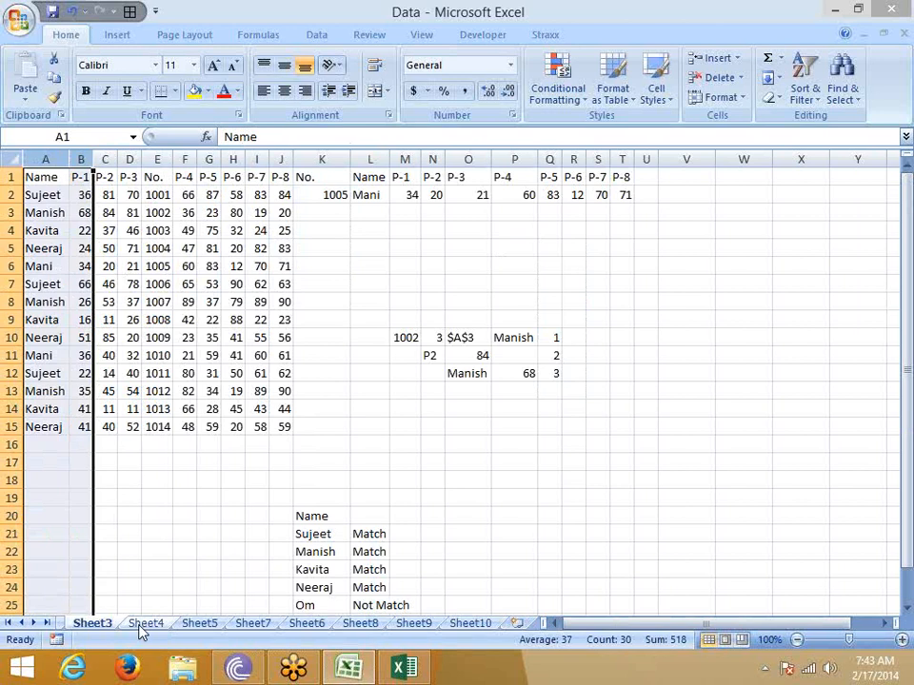
click(142, 623)
click(106, 285)
drag(116, 159, 164, 153)
key(ctrl+c)
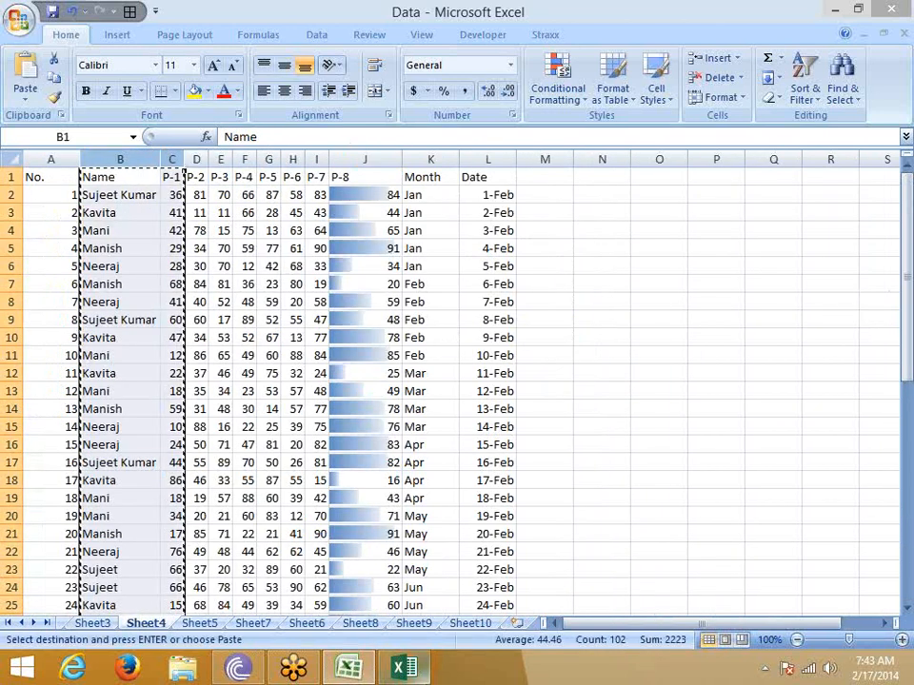
Insert a new worksheet at the end of the workbook and paste the copied columns starting at A1
click(485, 627)
click(514, 625)
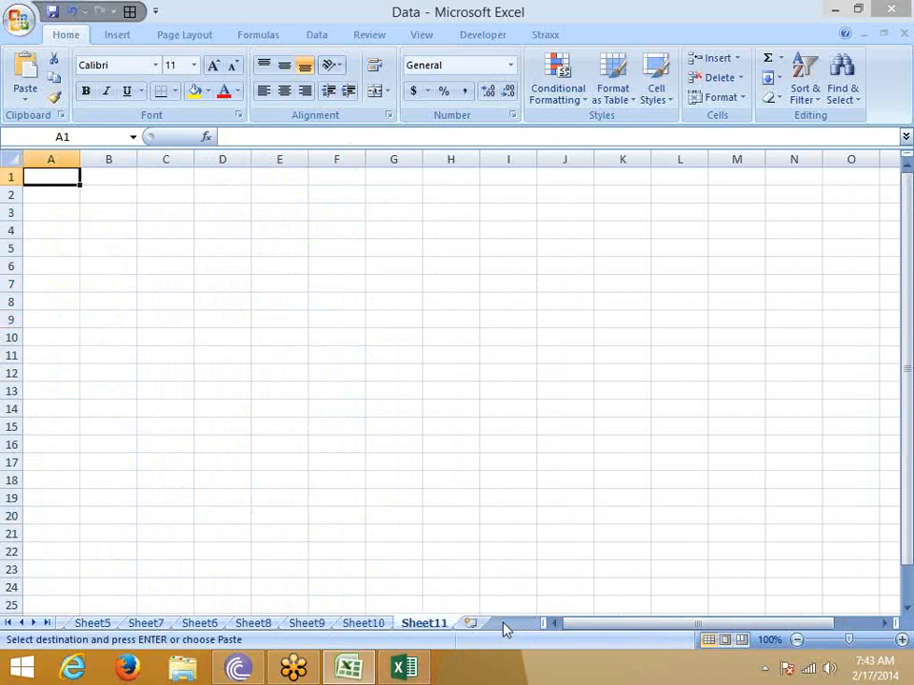
key(ctrl+v)
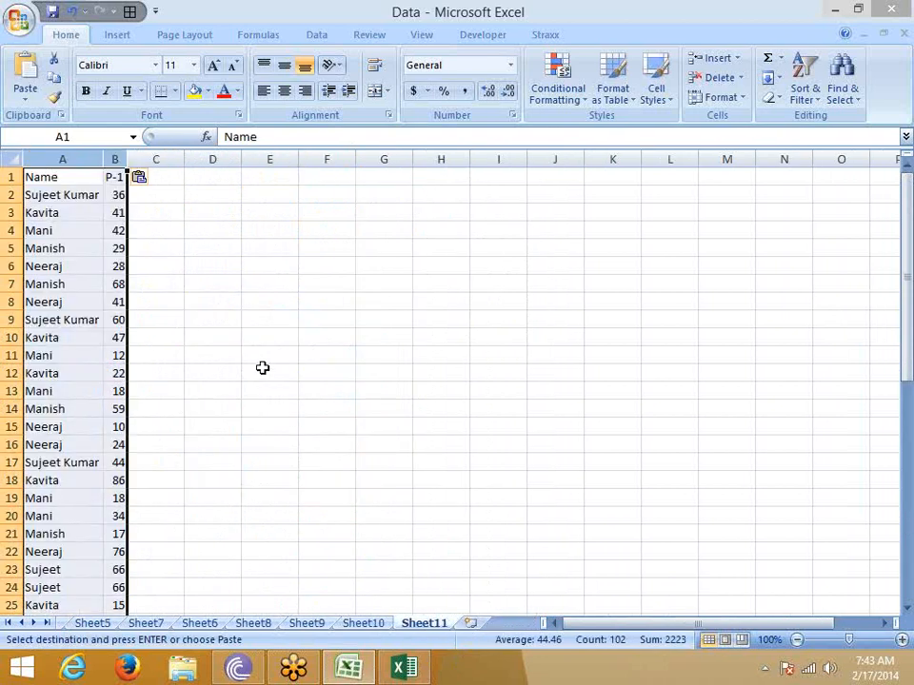
key(Escape)
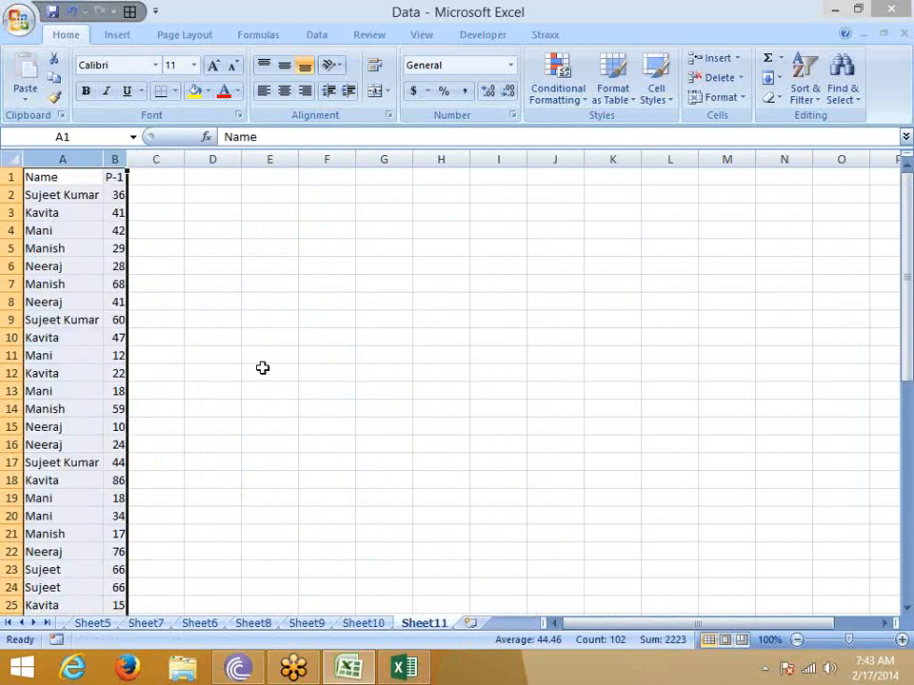
Start a grading key by entering >60 in cell E3 and Pass in cell F3
click(255, 208)
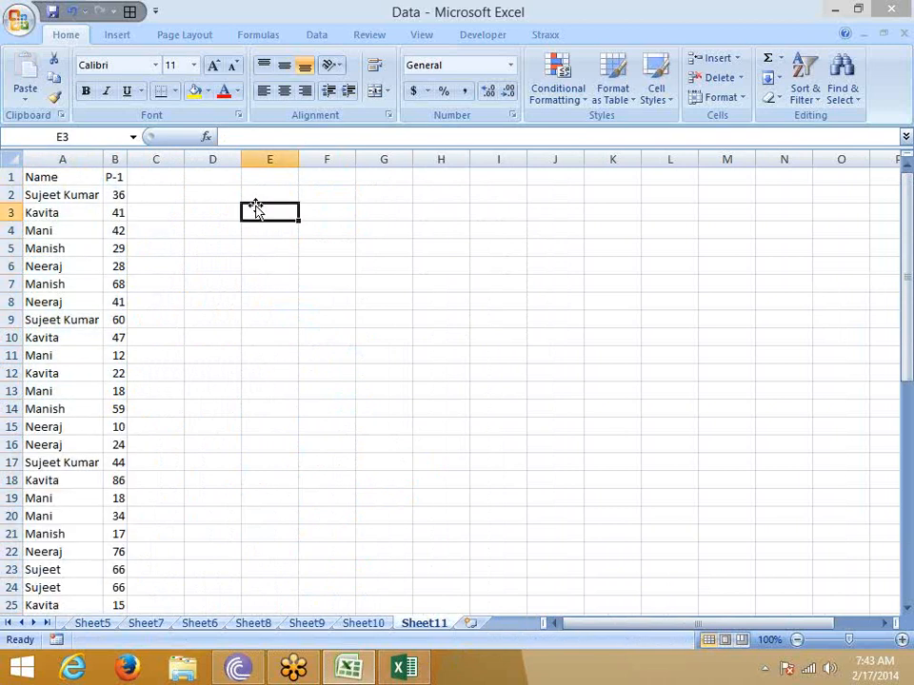
text(>)
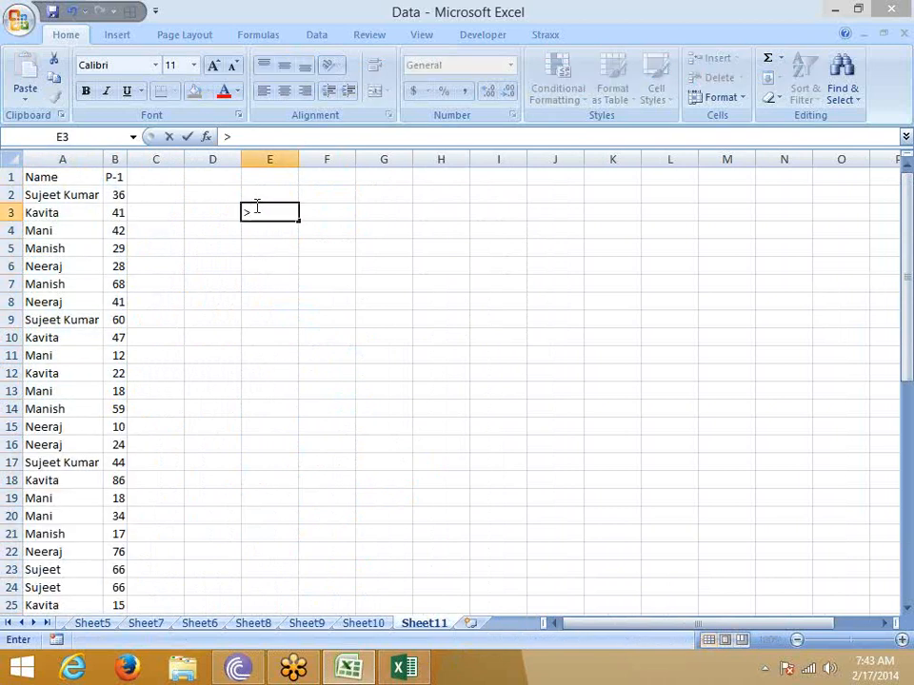
text(60)
key(Tab)
text(PAss)
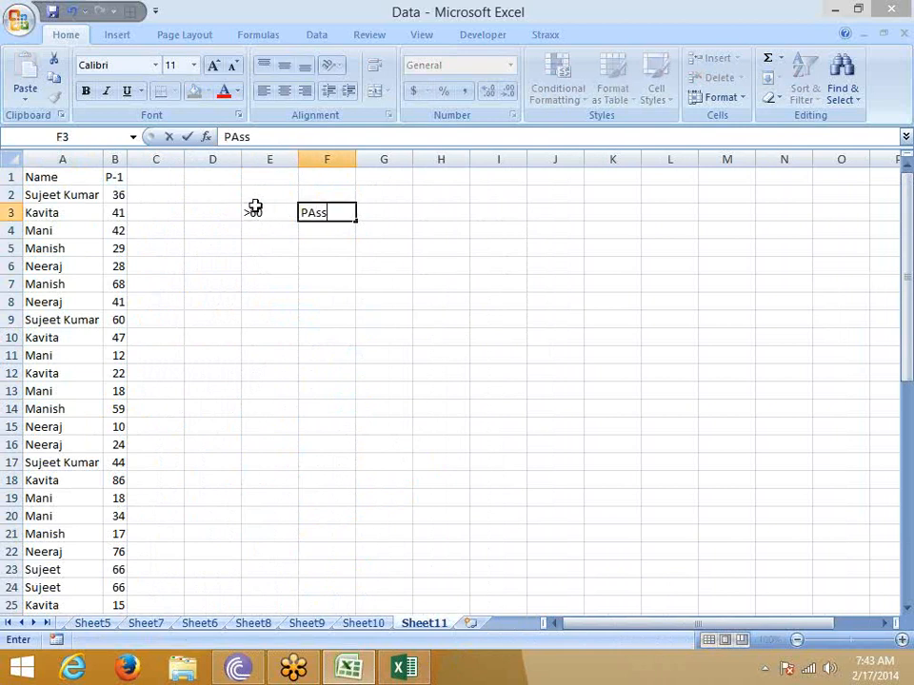
key(Return)
Add 40-60 with Re-Test in E4:F4 and <40 with Fail in E5:F5 of the grading key
key(Left)
text(40-60)
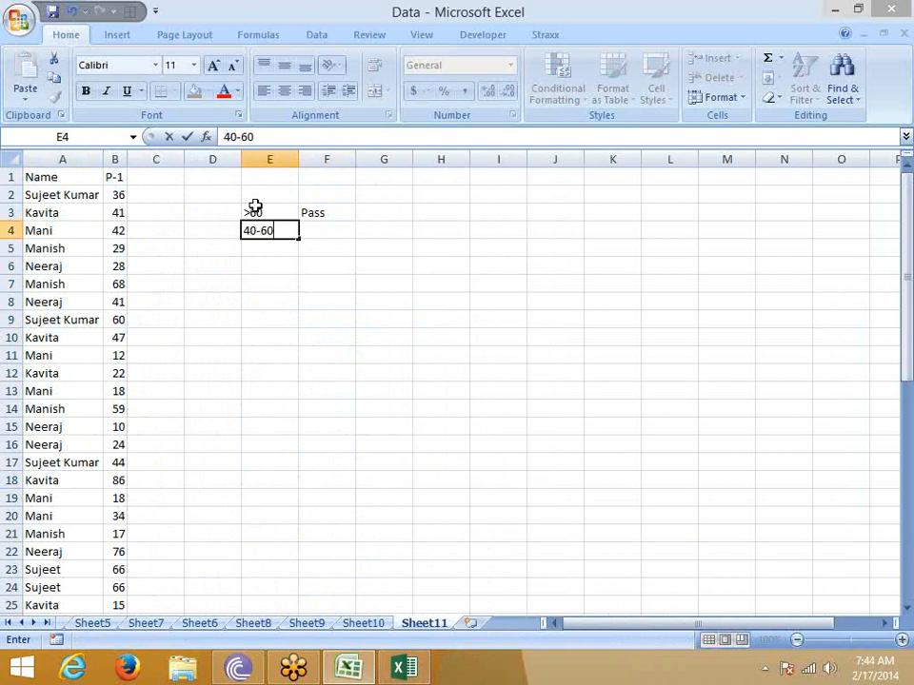
key(Tab)
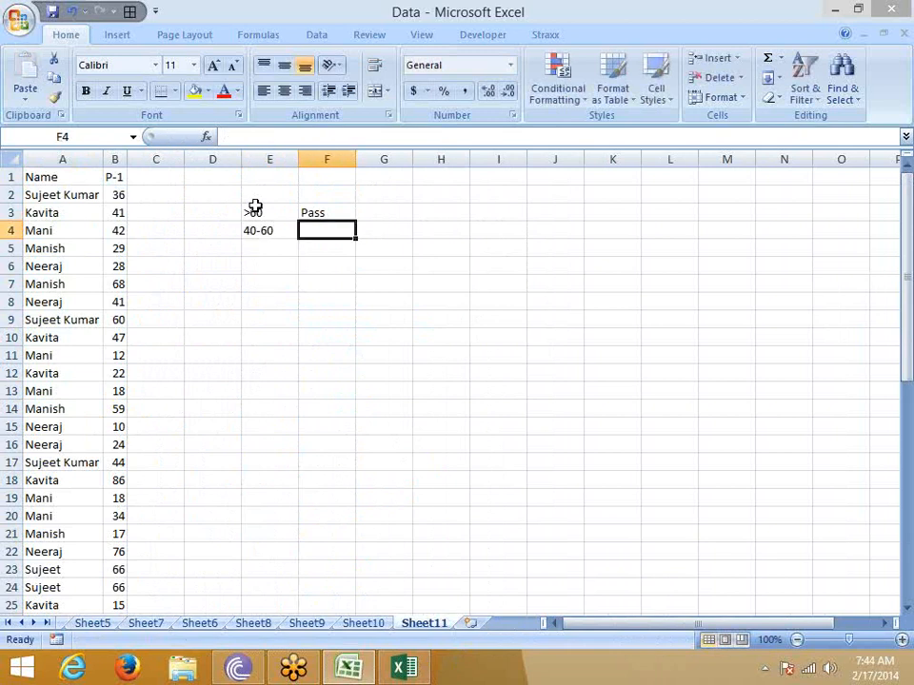
text(Re-Test)
key(Return)
key(Left)
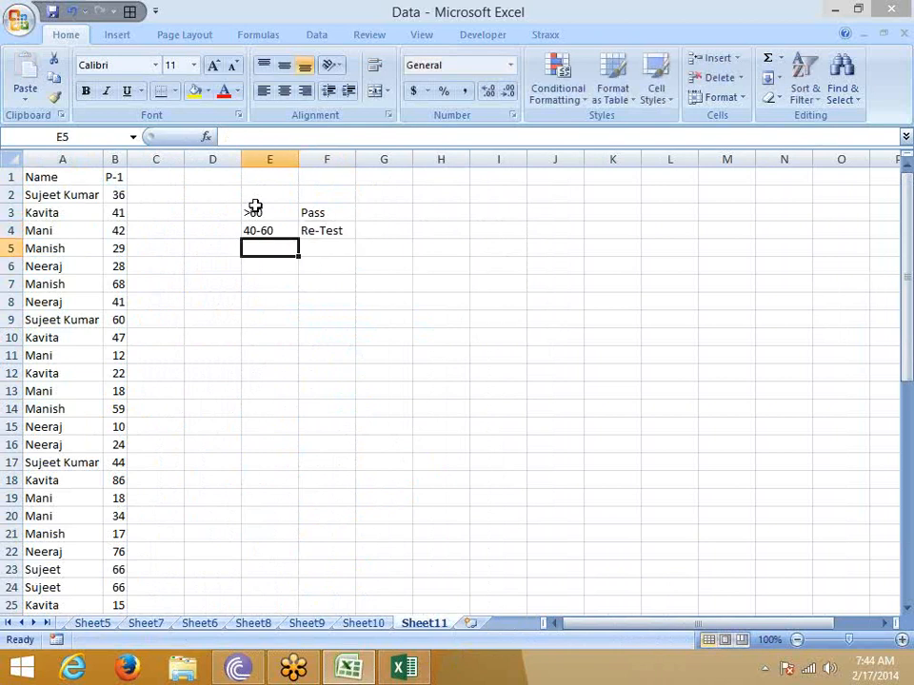
text(<40)
key(Tab)
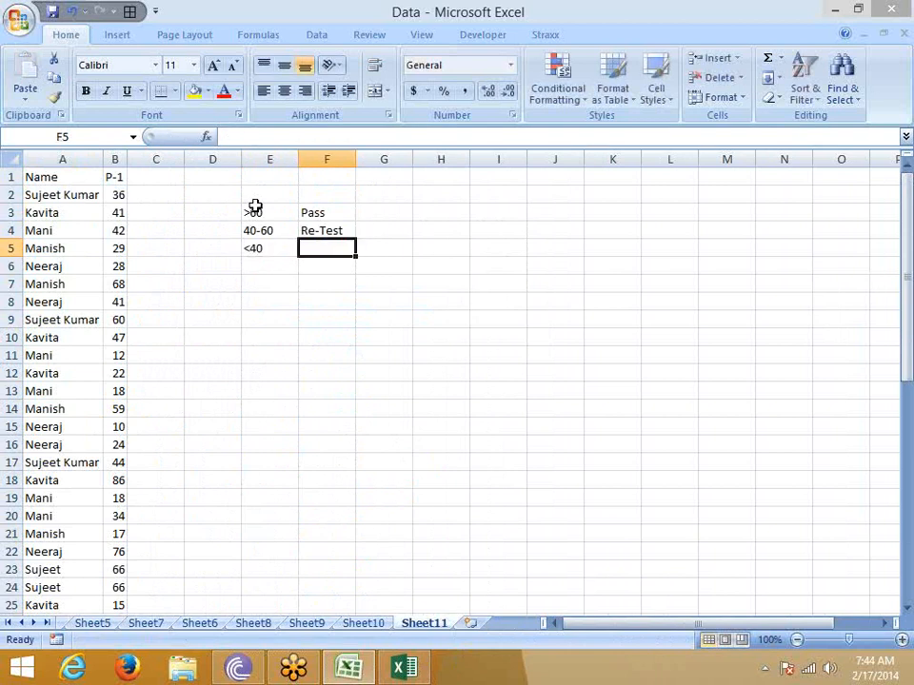
text(Fail)
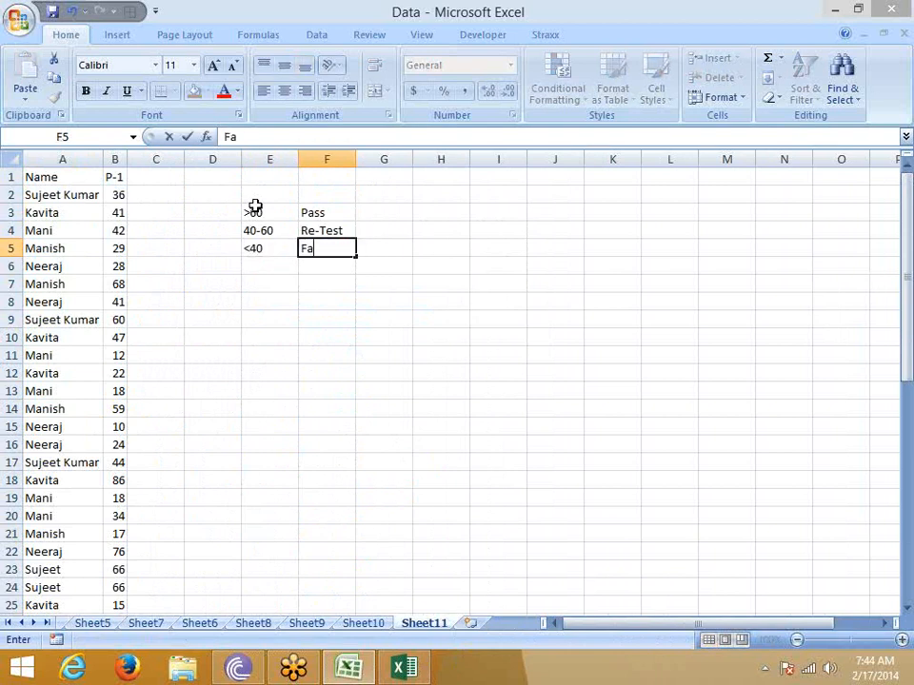
key(Return)
Apply the 3 Symbols (Uncircled) icon set to the entire P-1 column and autofit column B
key(Left)
key(Left)
key(Left)
key(Left)
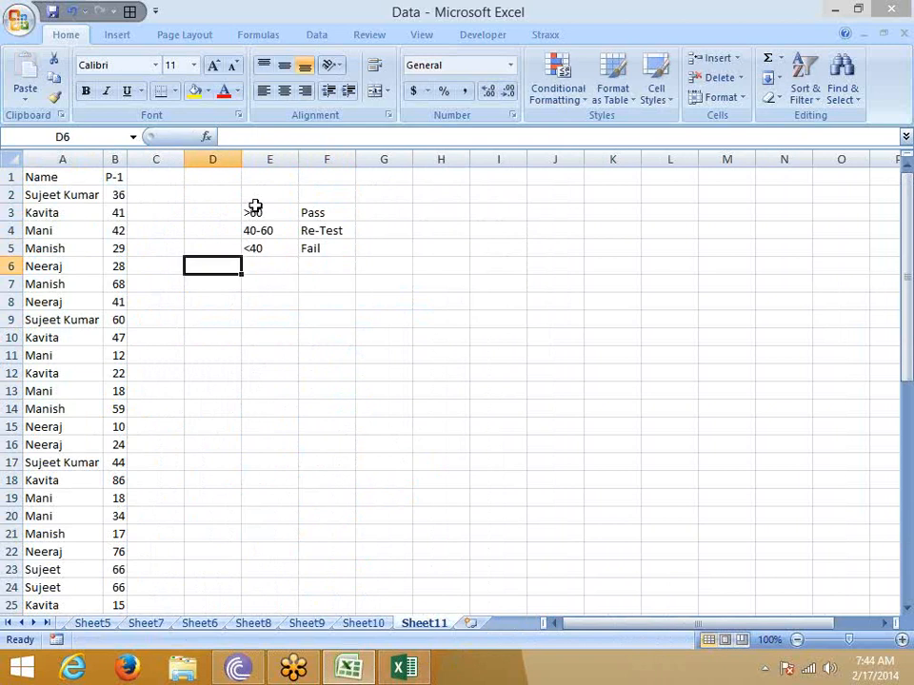
key(Up)
key(Up)
key(Right)
key(Up)
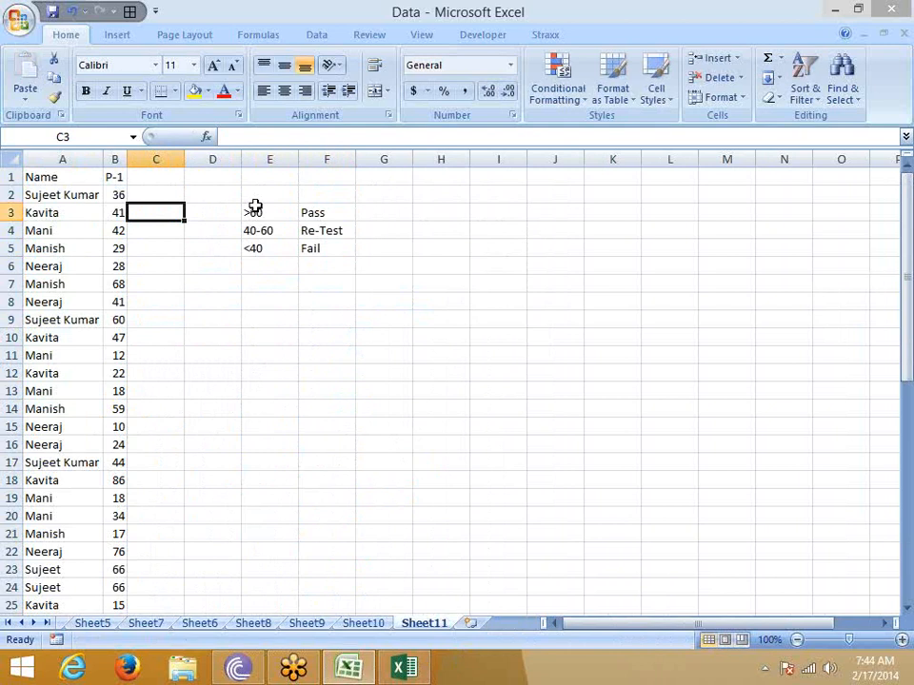
key(Left)
key(Up)
key(ctrl+space)
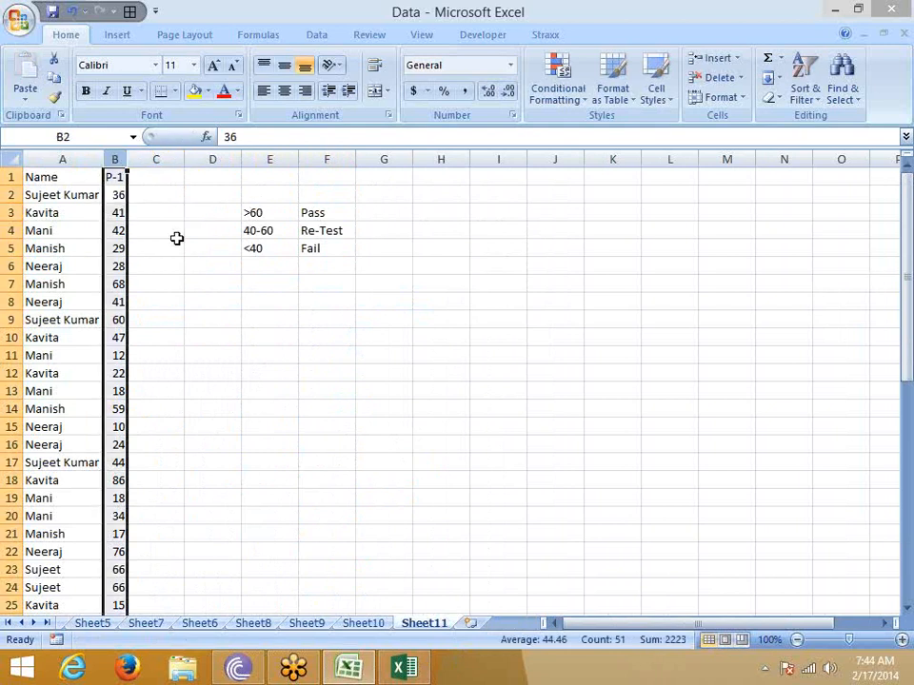
click(541, 95)
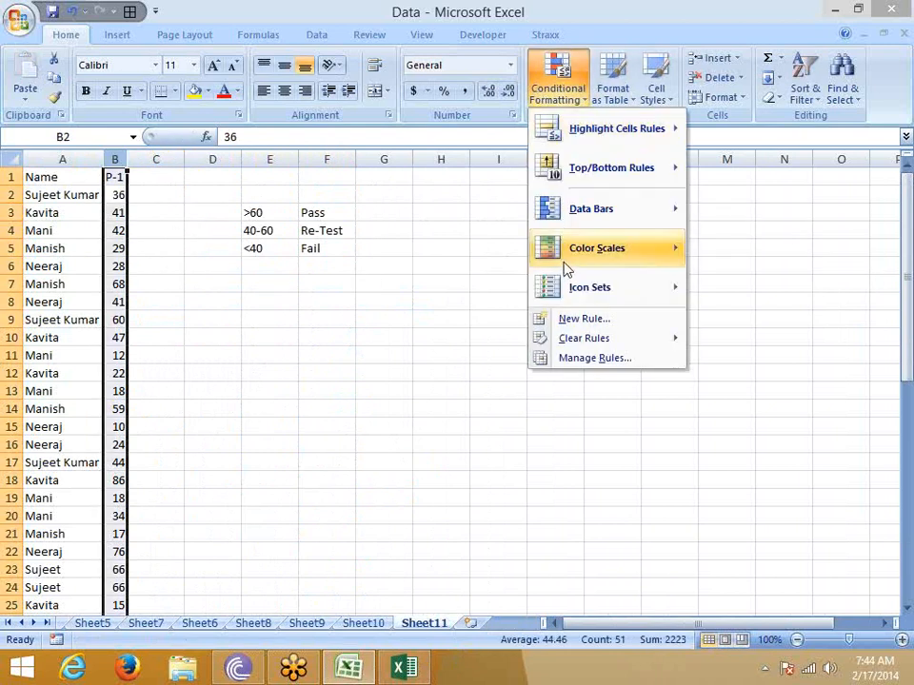
mouse_move(561, 287)
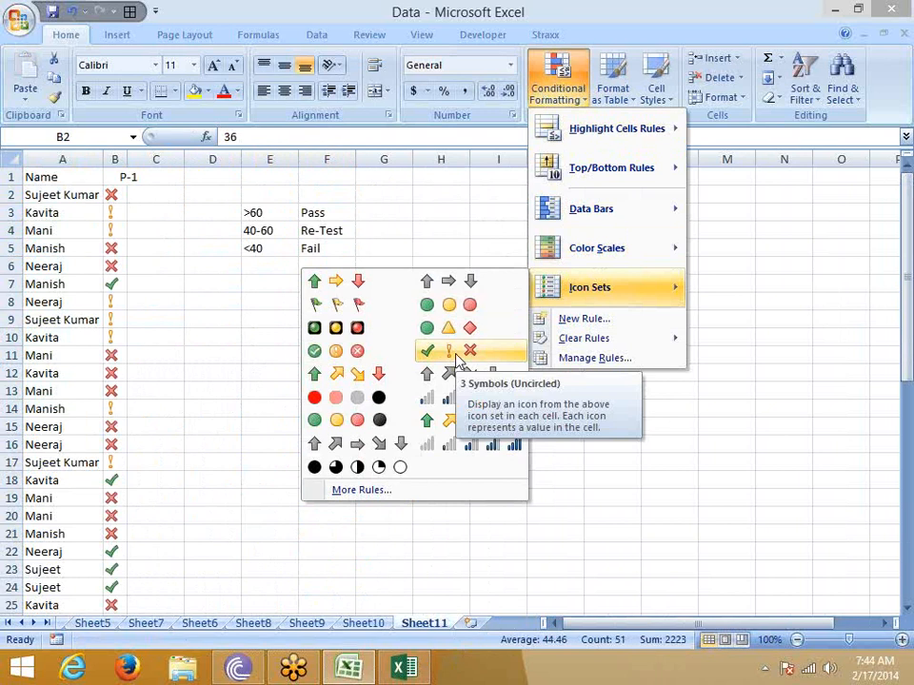
click(458, 359)
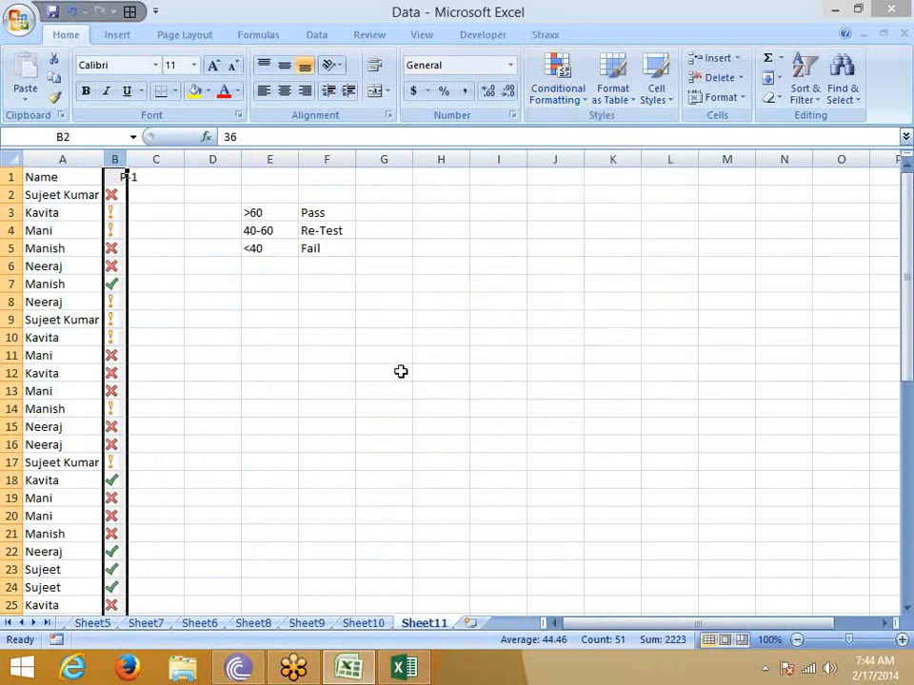
double_click(133, 162)
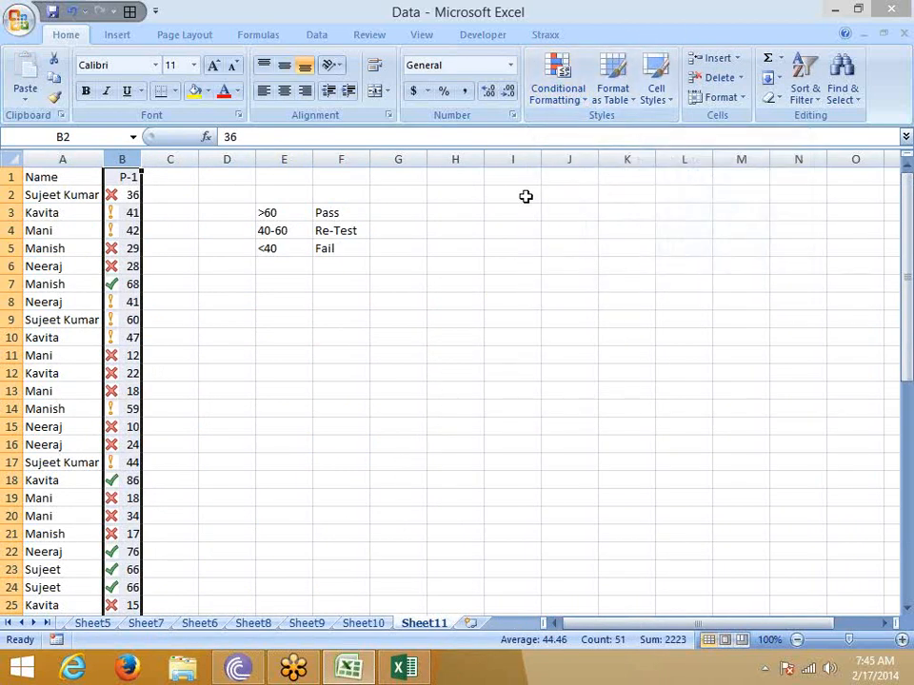
Open the P-1 column's icon set rule for editing and set both threshold types to Number
click(579, 98)
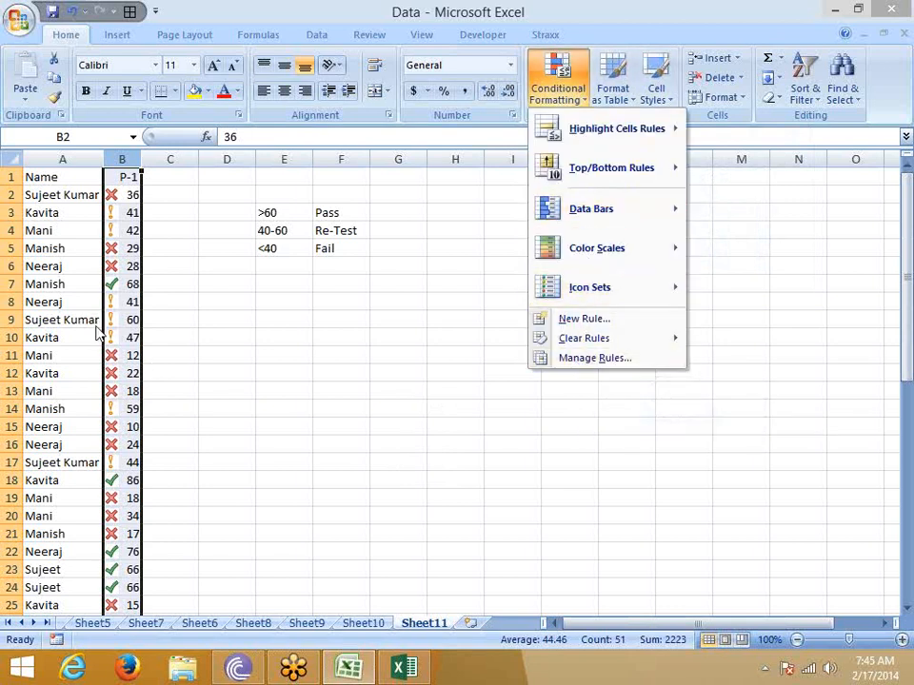
click(590, 359)
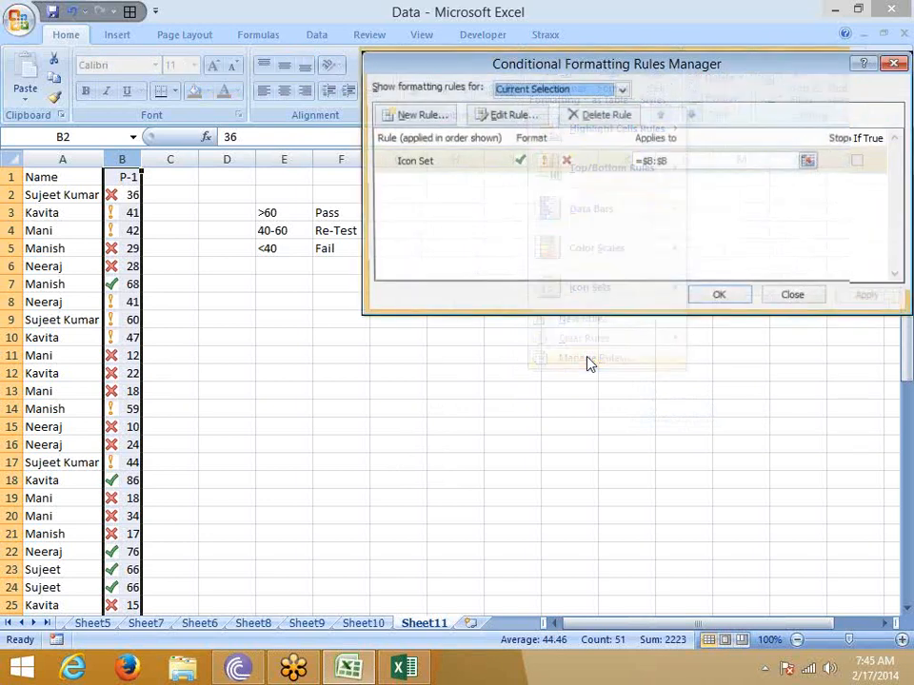
drag(563, 68, 412, 128)
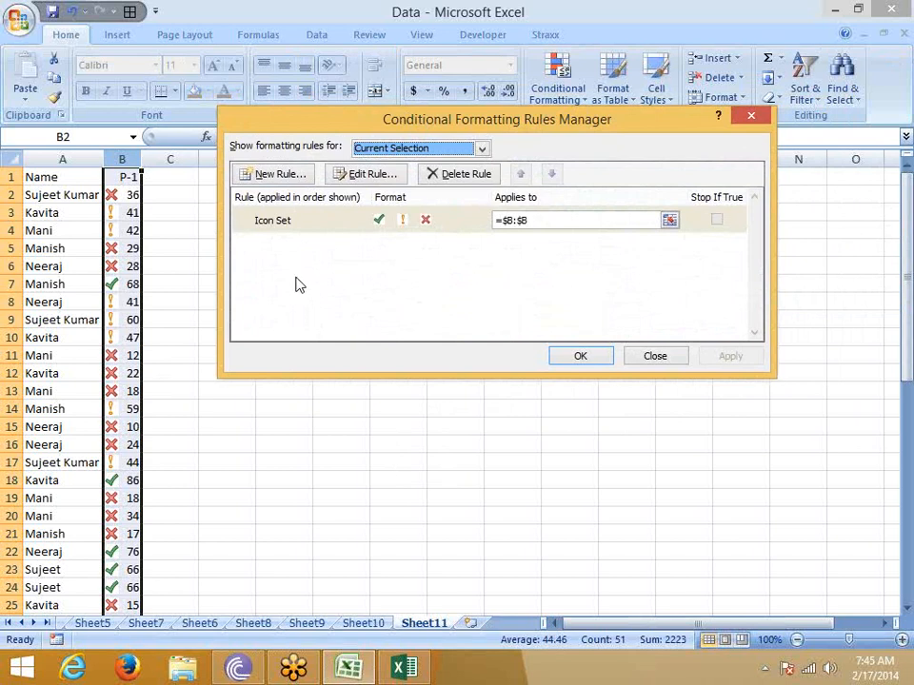
click(321, 228)
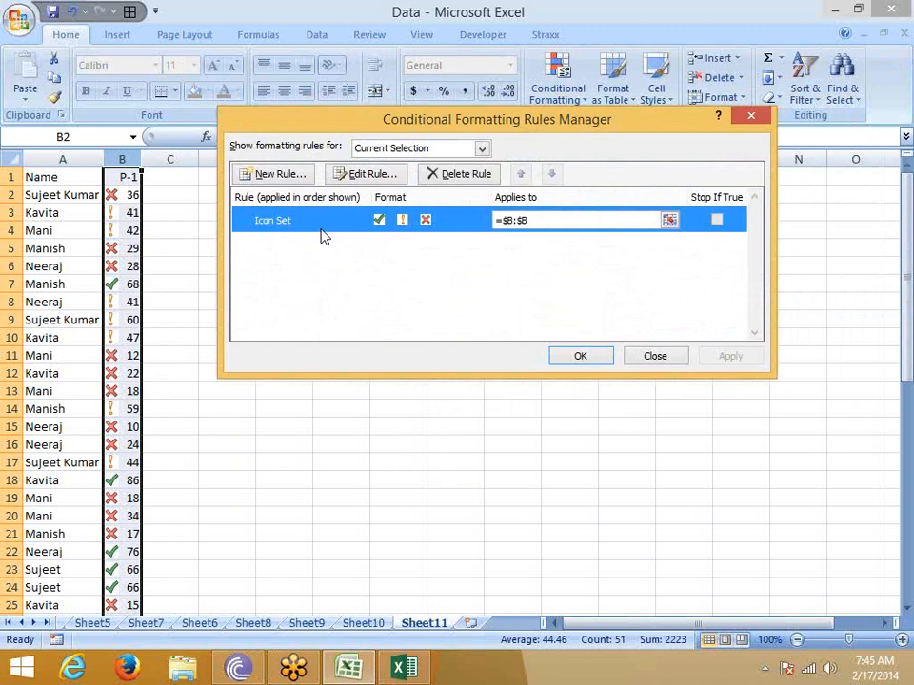
double_click(321, 230)
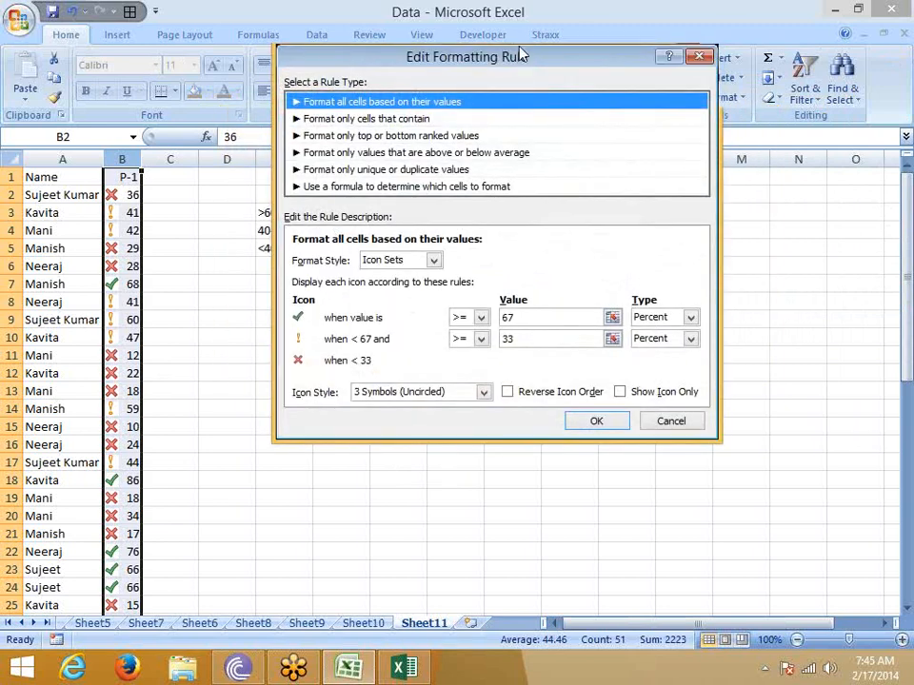
drag(388, 49, 324, 40)
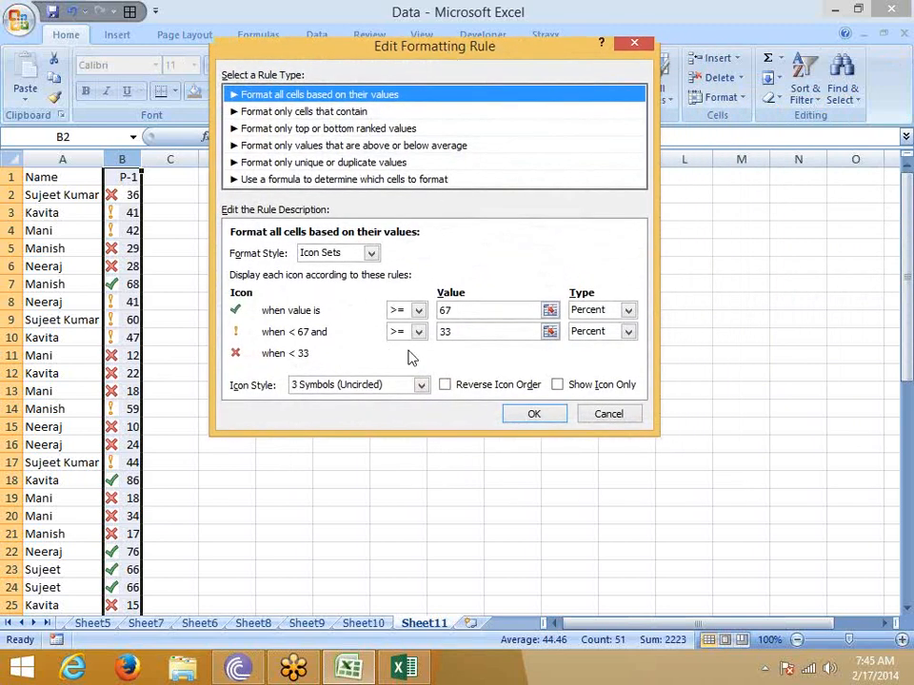
click(603, 314)
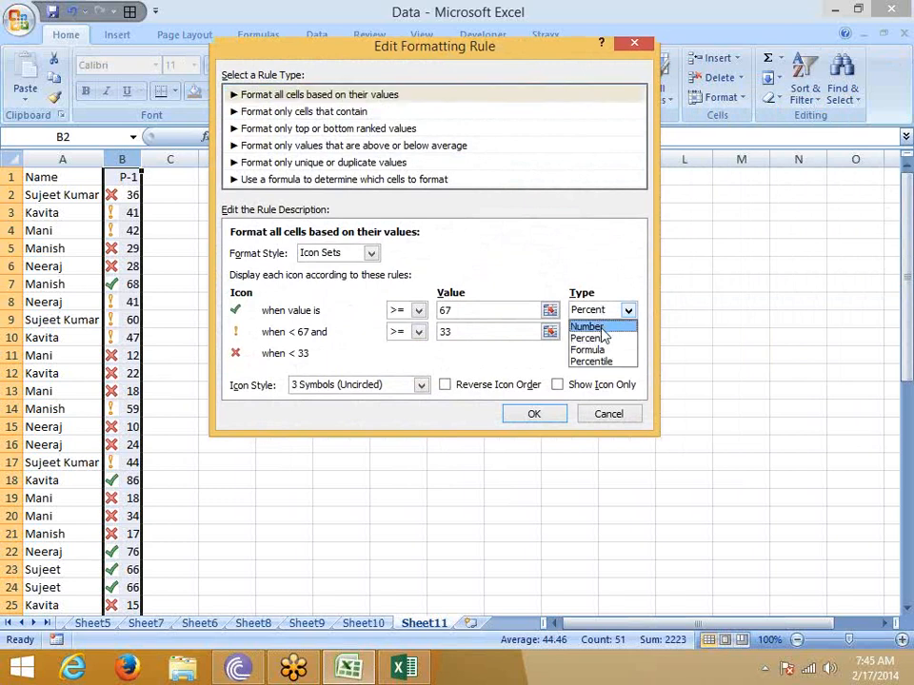
click(588, 326)
click(599, 332)
click(599, 348)
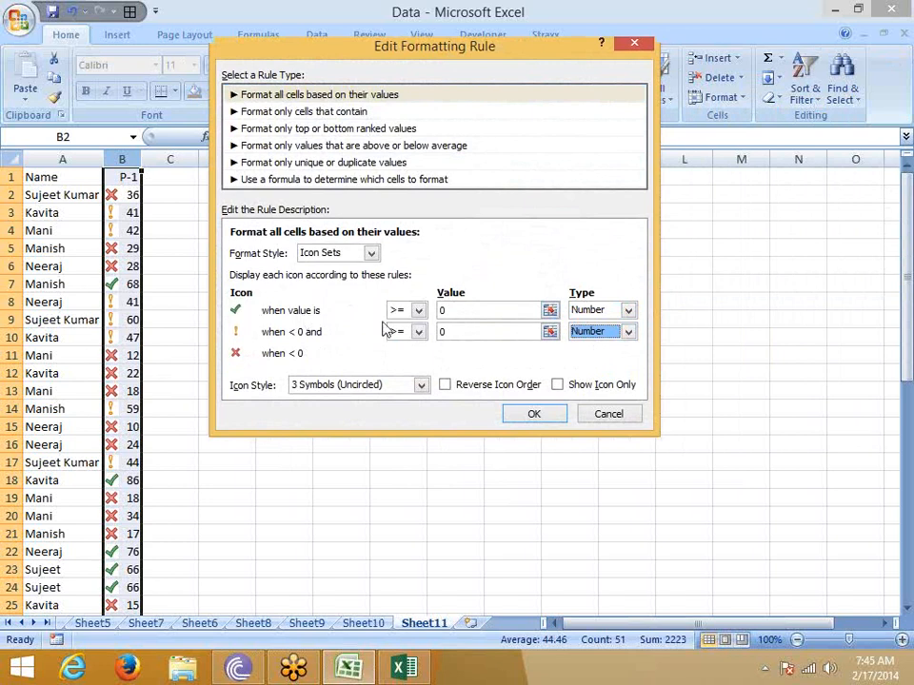
Set the rule's green check mark to appear for values > 60
click(418, 310)
click(405, 338)
double_click(444, 311)
text(60)
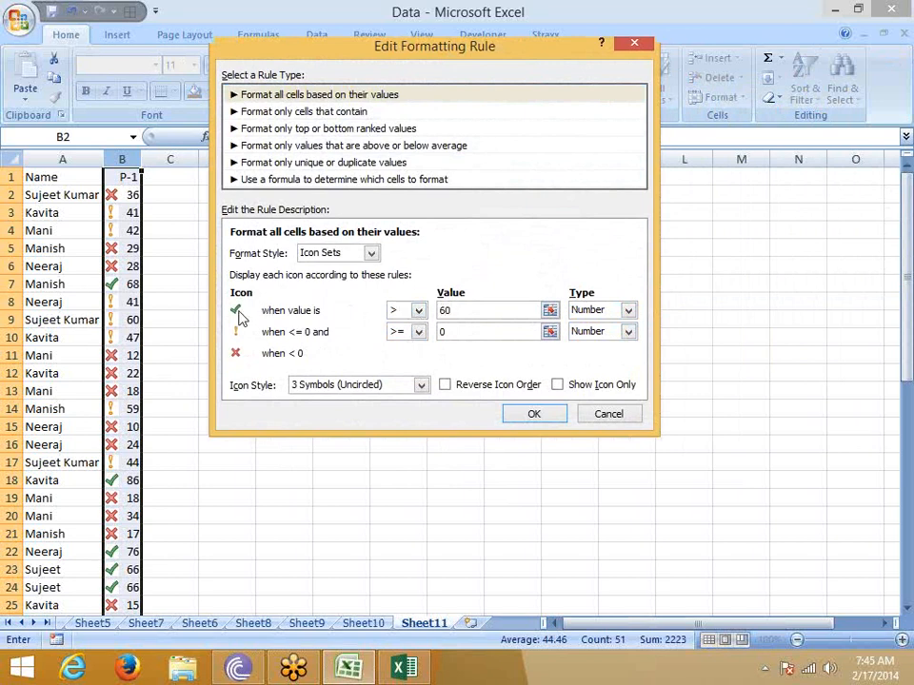
Set the exclamation mark's threshold to >= 40 and apply the edited icon set rule to column B
click(469, 334)
drag(469, 337, 417, 338)
text(40)
click(451, 314)
click(518, 413)
click(729, 361)
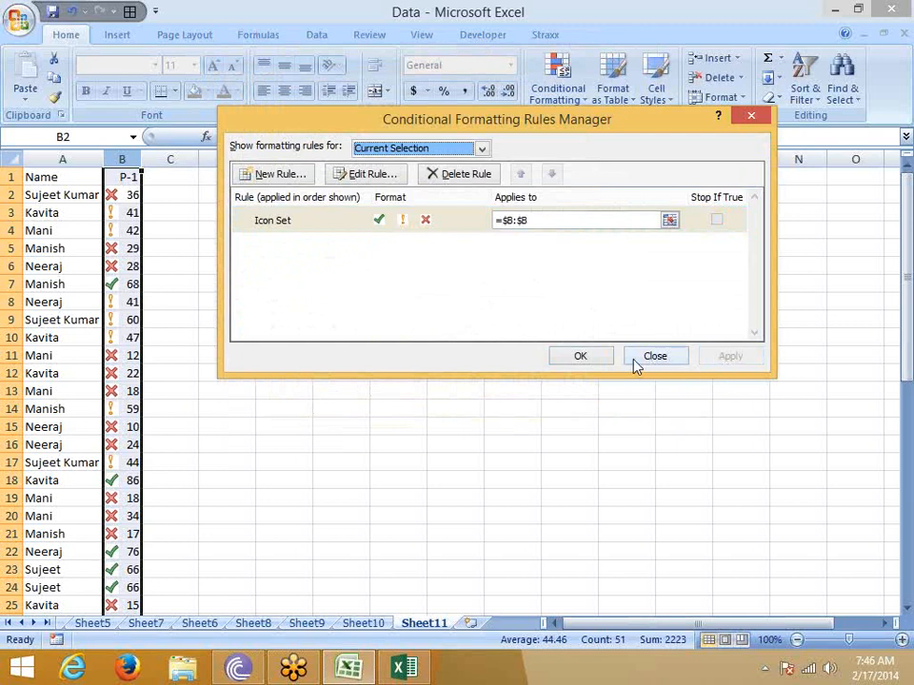
click(580, 356)
click(350, 323)
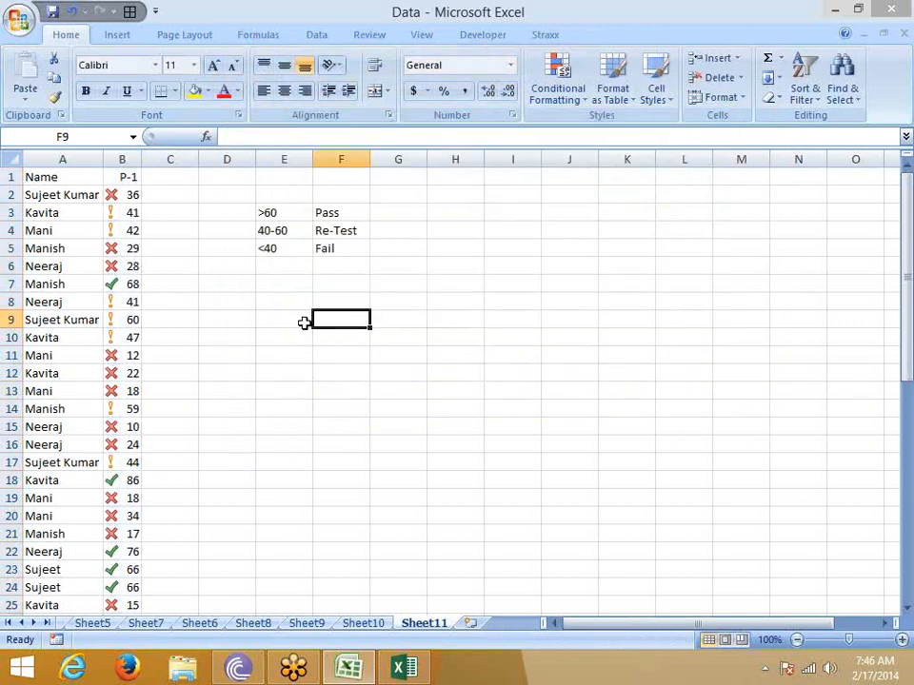
Enter 3, 2 and 1 in cells D3 to D5 beside the grading key
click(239, 230)
click(241, 212)
text(3)
key(Return)
text(2)
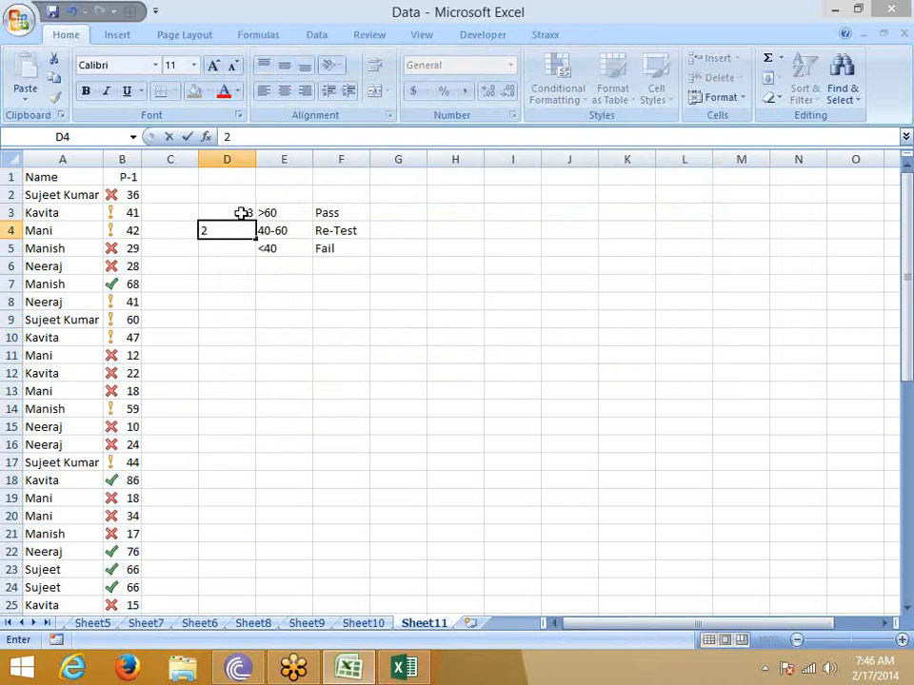
key(Return)
text(1)
key(Return)
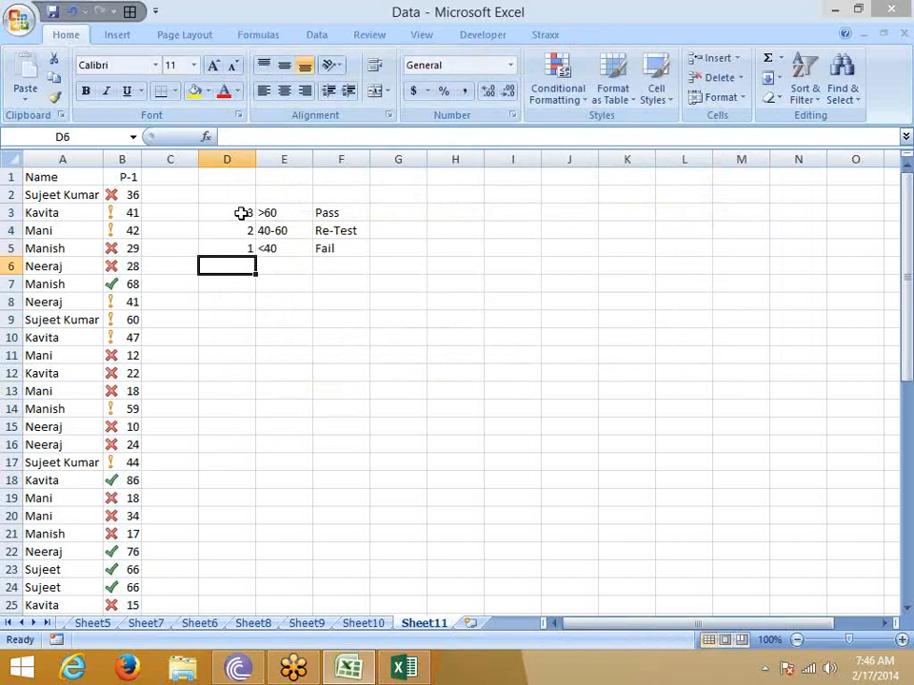
Apply the 3 Symbols (Uncircled) icon set to D3:D5 and autofit column D
drag(240, 213, 244, 249)
mouse_move(589, 286)
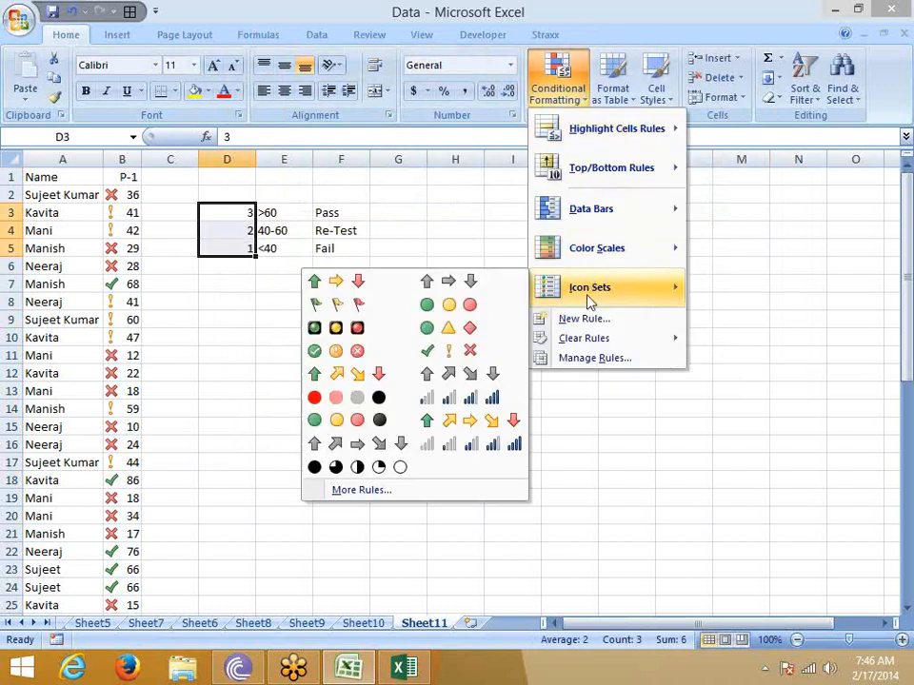
click(434, 354)
click(397, 336)
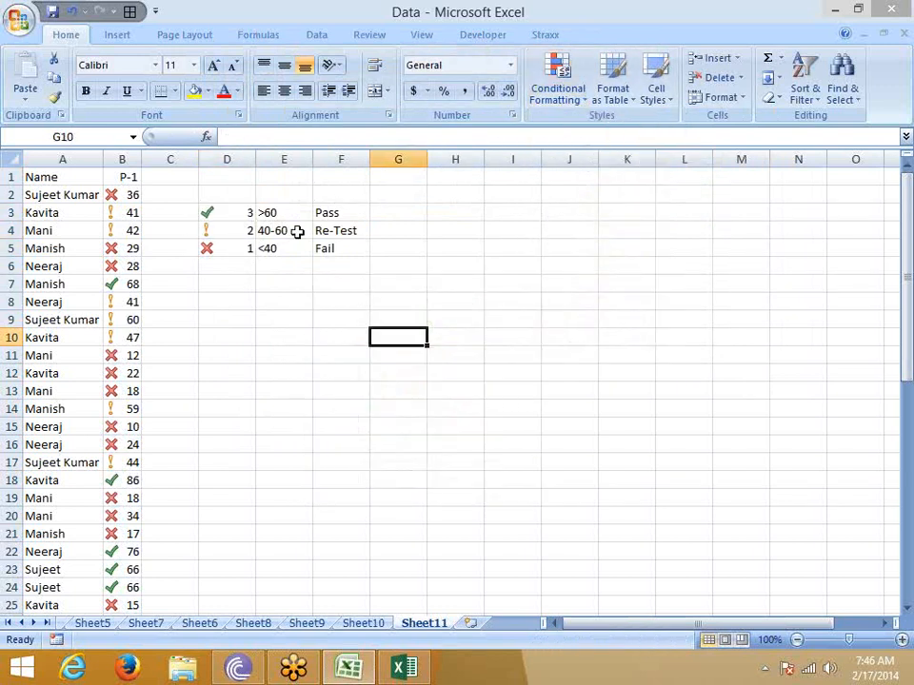
click(259, 173)
double_click(255, 159)
Hide the numbers in D3:D5 with a white font color and narrow column D to the icons' width
drag(216, 207, 214, 251)
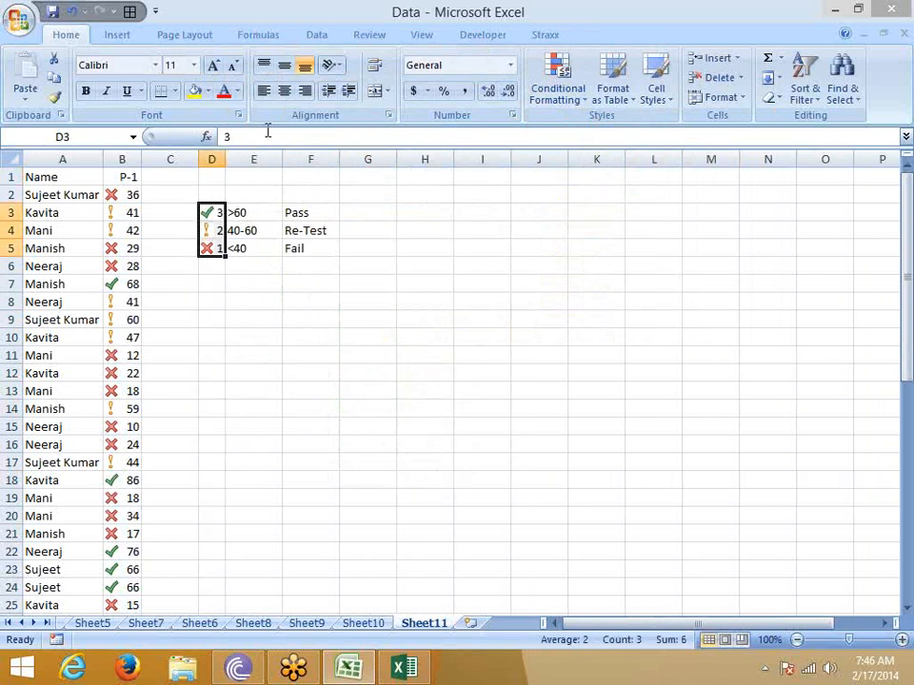
click(237, 92)
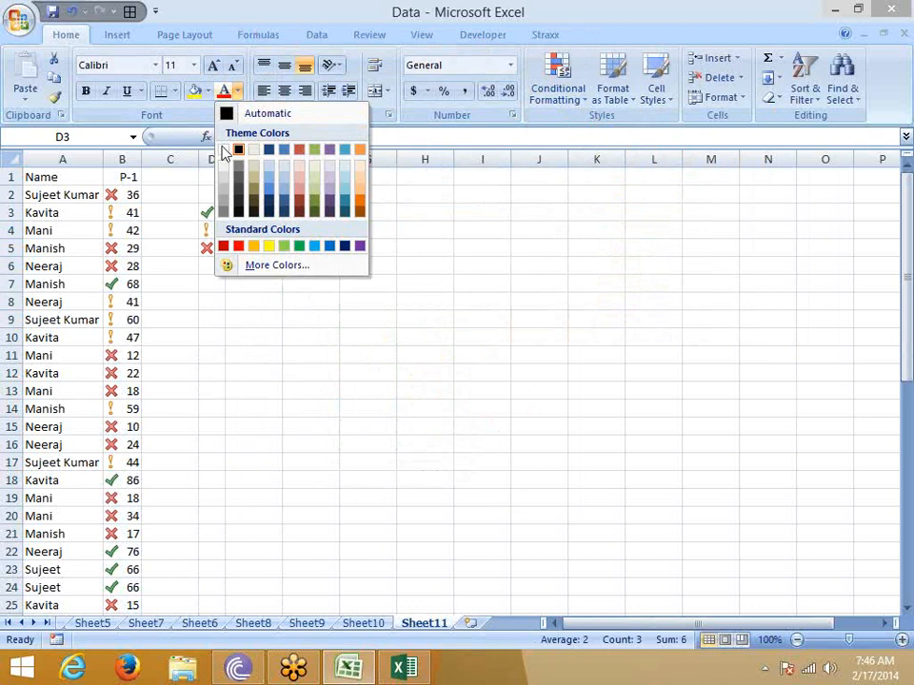
click(224, 149)
click(459, 339)
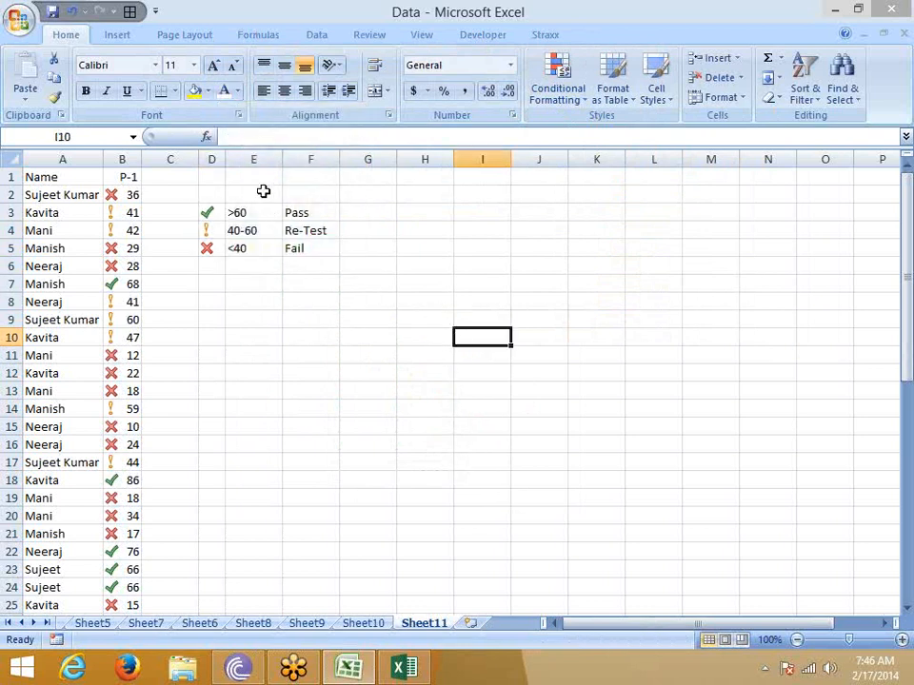
drag(225, 163, 217, 164)
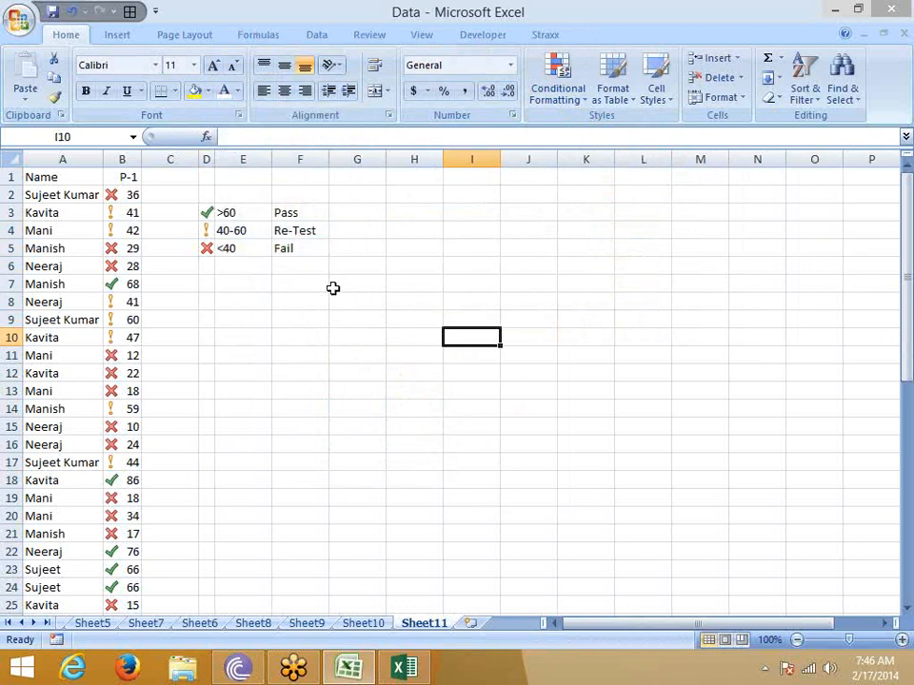
click(332, 287)
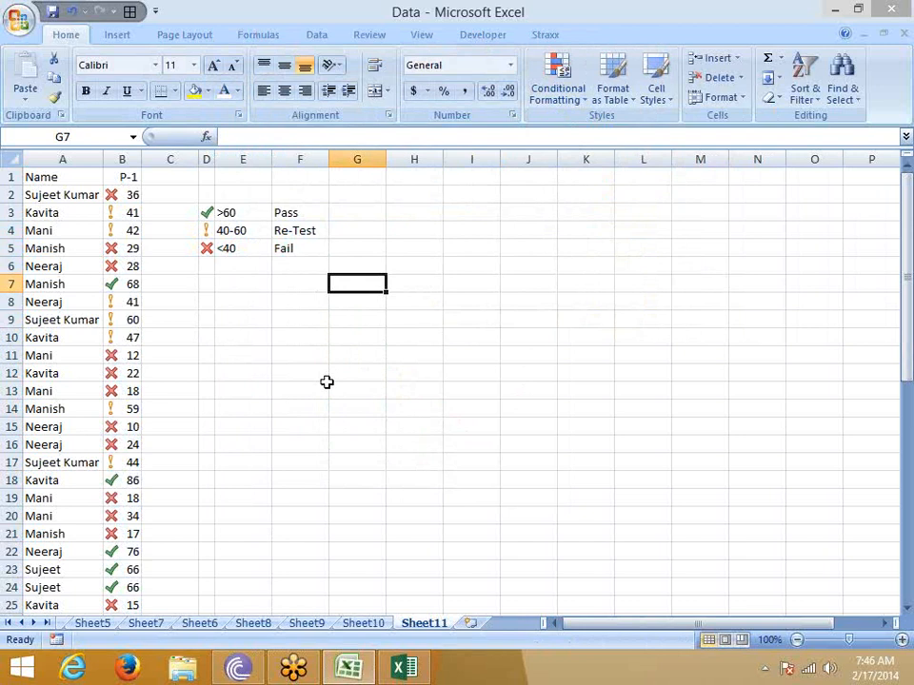
Add a new worksheet and enter the headers Q1 and Q2 in cells A1 and B1
click(471, 622)
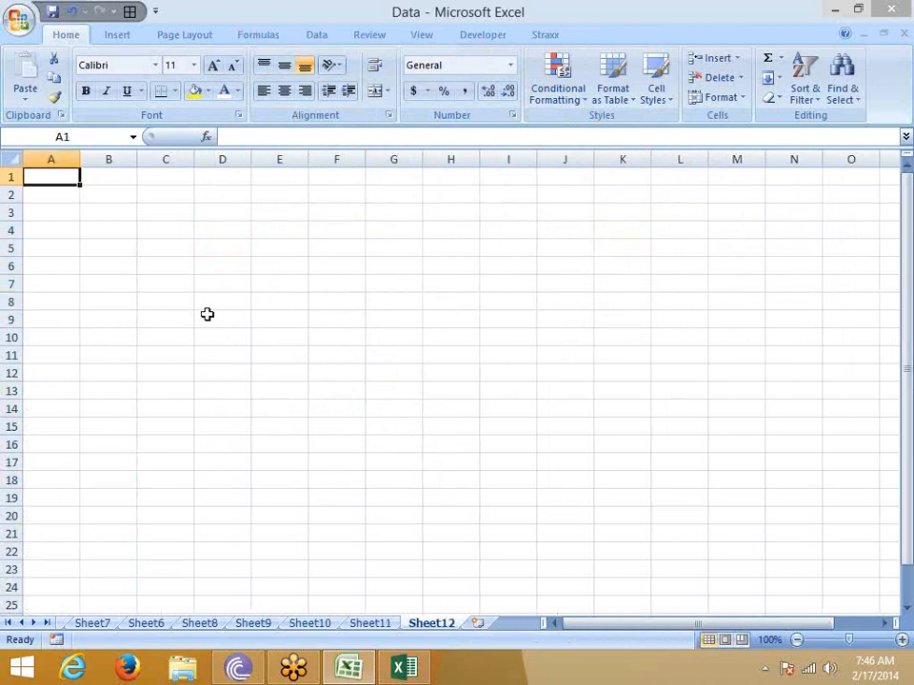
text(A)
key(BackSpace)
text(Q1)
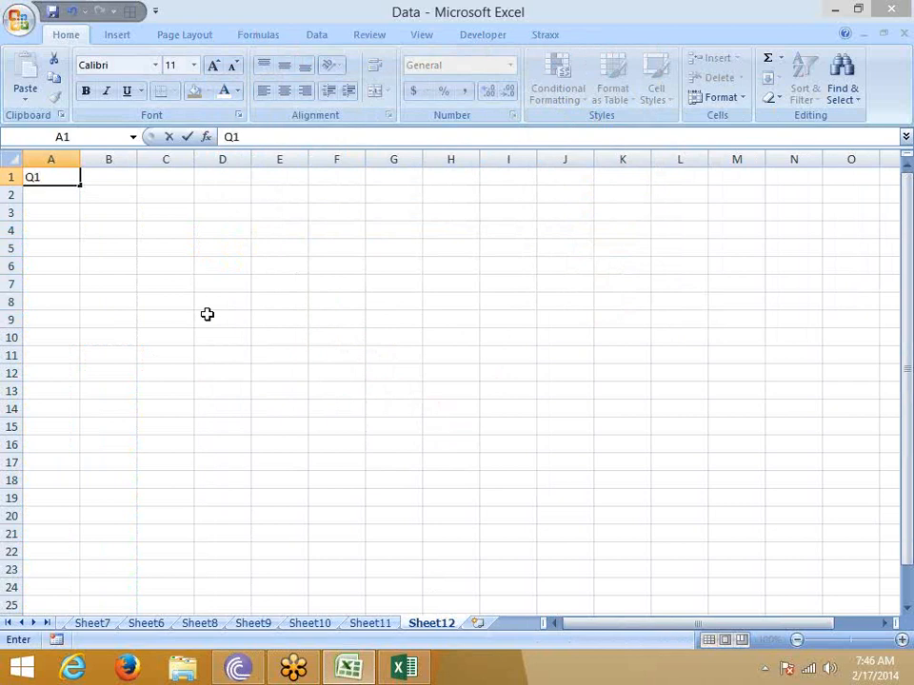
key(Tab)
text(Q2)
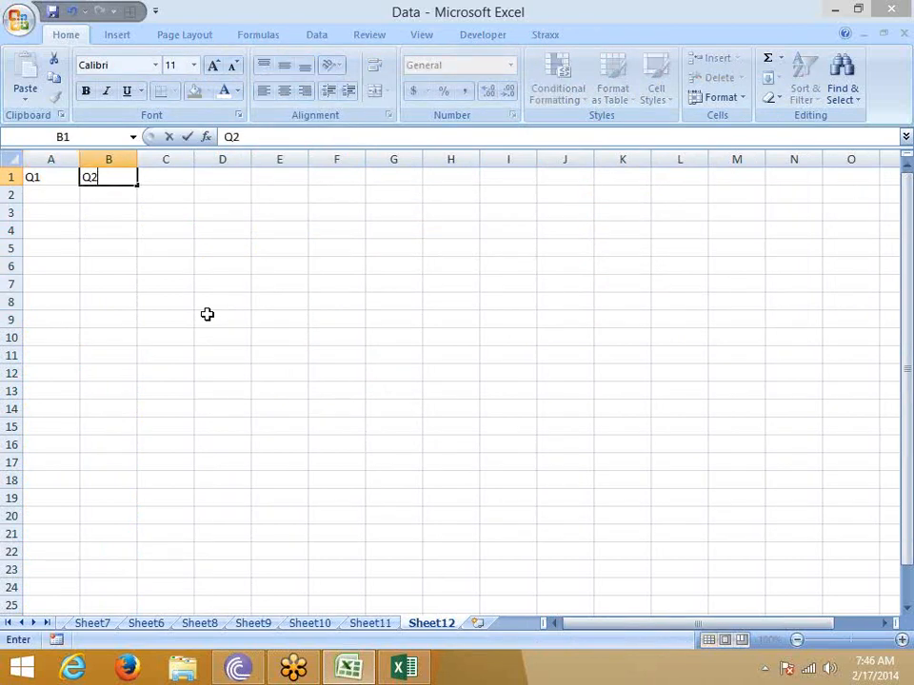
key(Return)
Enter 514 in A2 under Q1 and 624 in B2 under Q2
text(514)
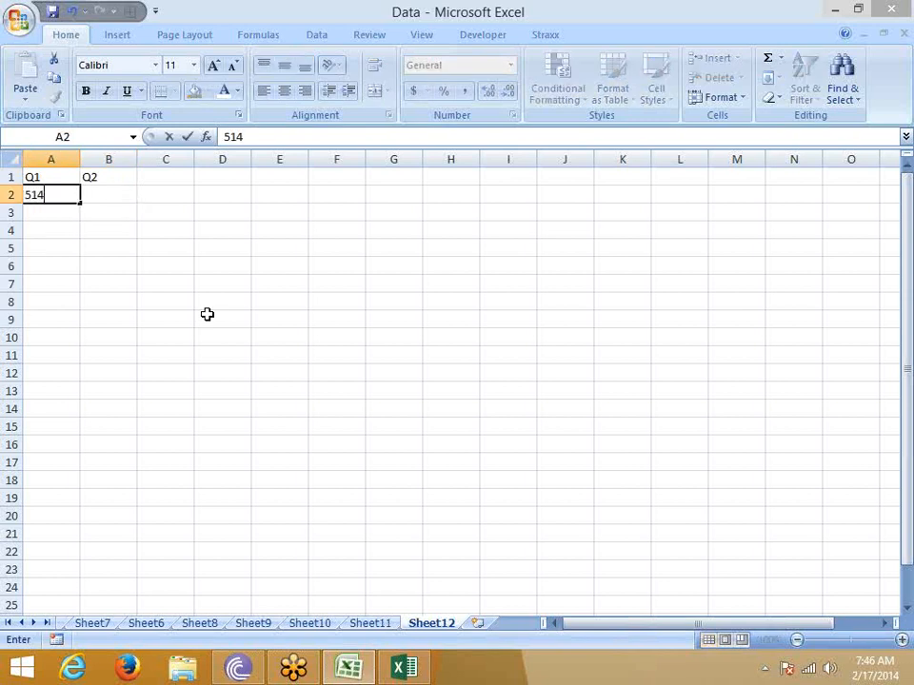
key(Return)
text(625)
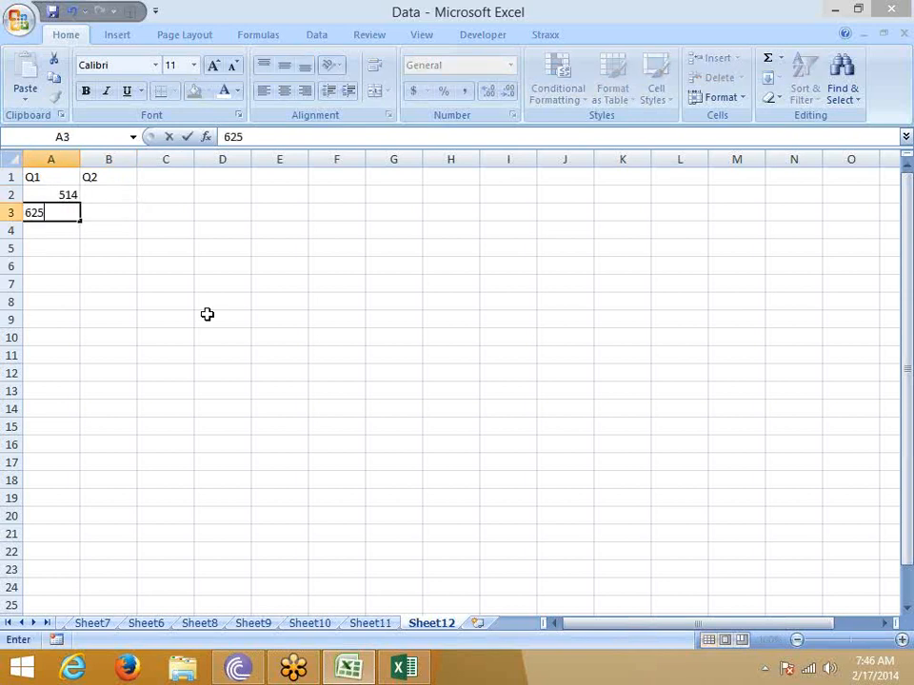
key(Escape)
key(Right)
key(Up)
text(624)
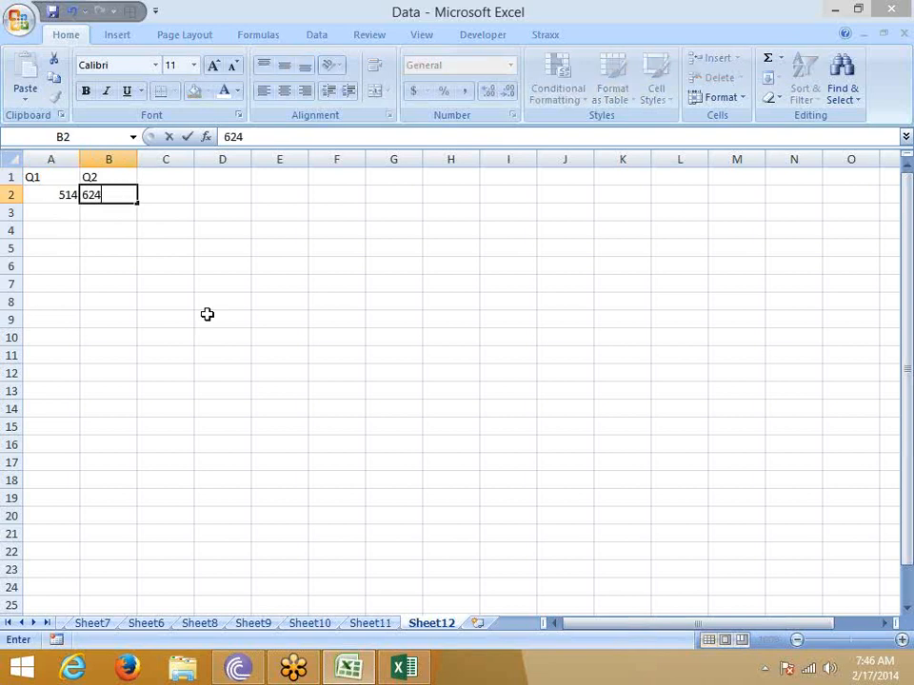
key(Tab)
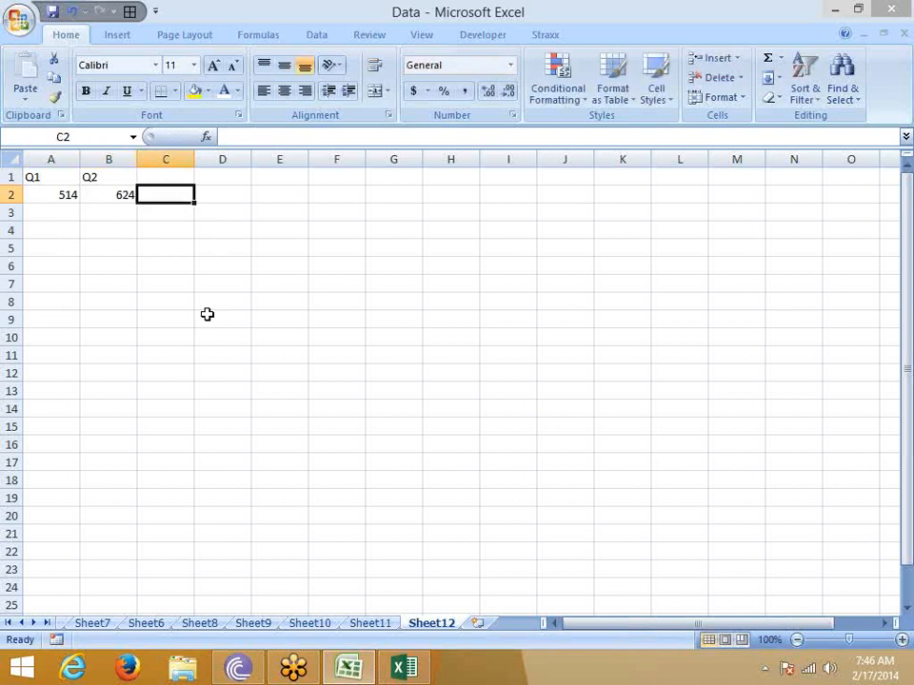
Enter the formula =B2-A2/A2 in cell C2
text(=)
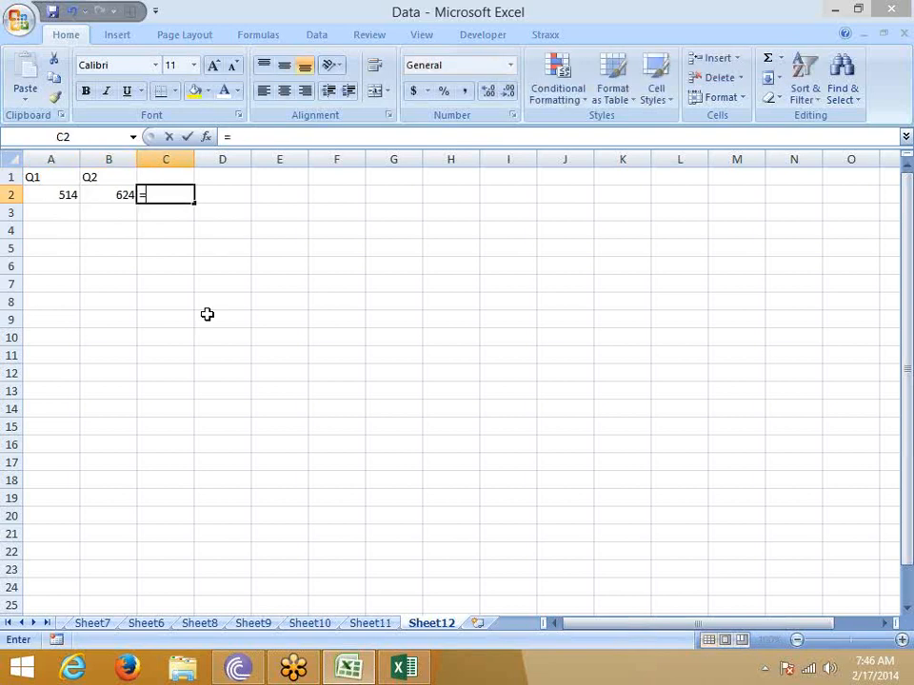
key(Left)
text(-)
key(Left)
key(Left)
text(/)
key(Left)
key(Left)
key(Return)
key(Up)
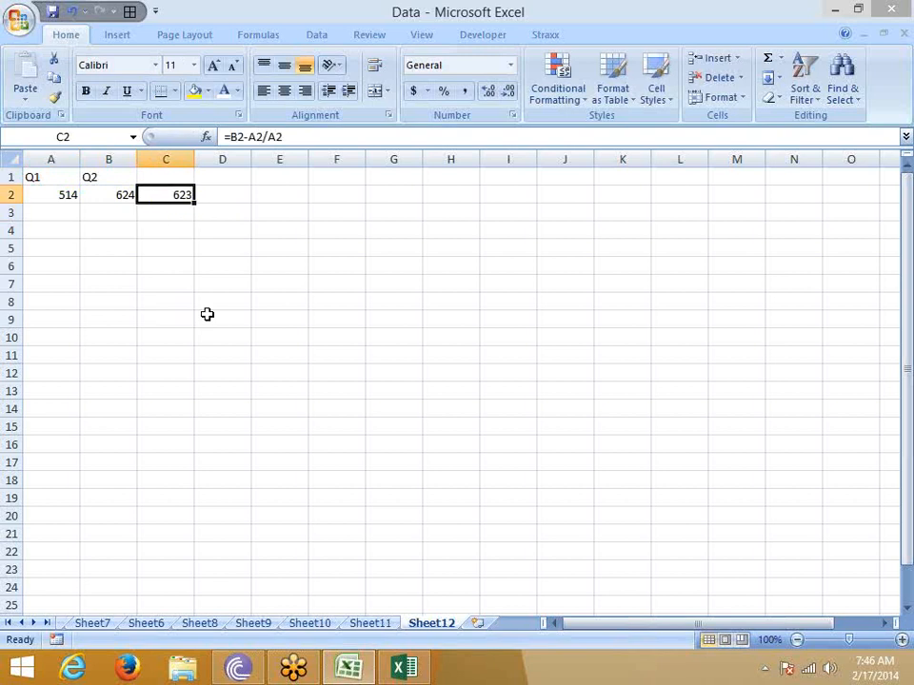
Correct the C2 formula to =(B2-A2)/A2 and format the cell as a percentage
click(230, 137)
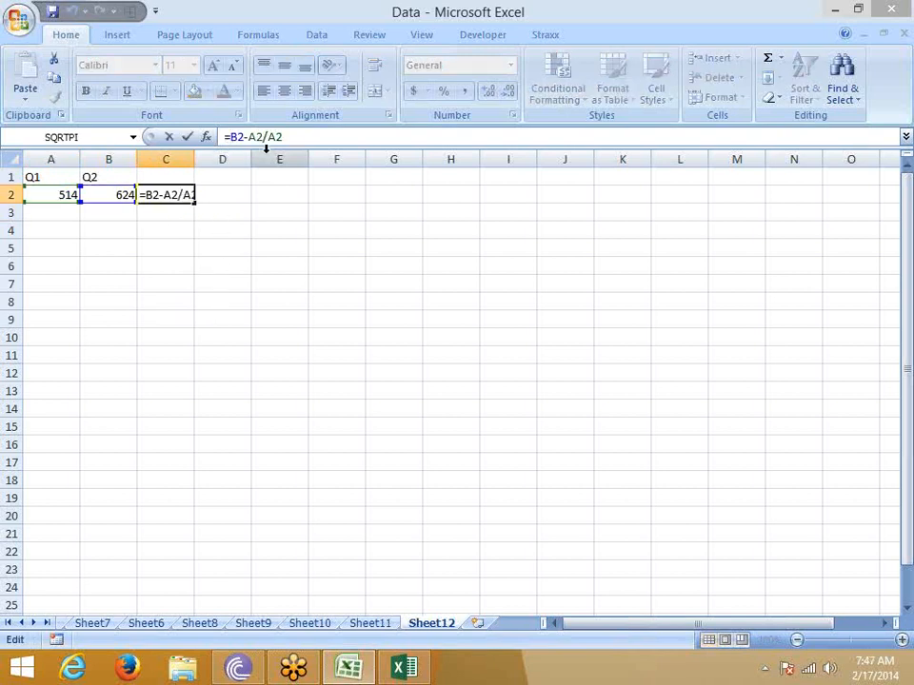
text(()
click(266, 143)
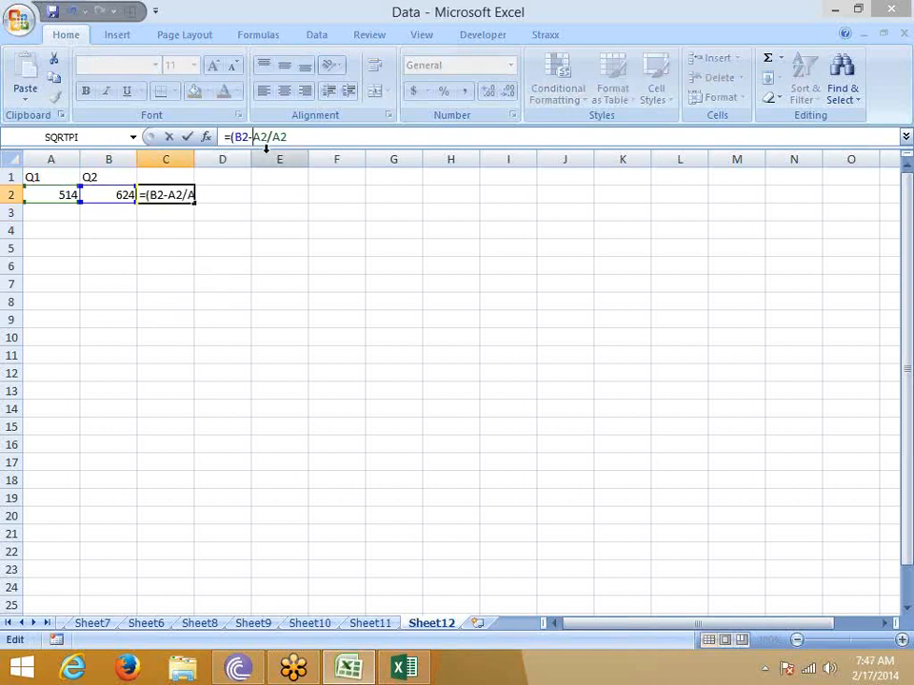
text())
key(Return)
key(Up)
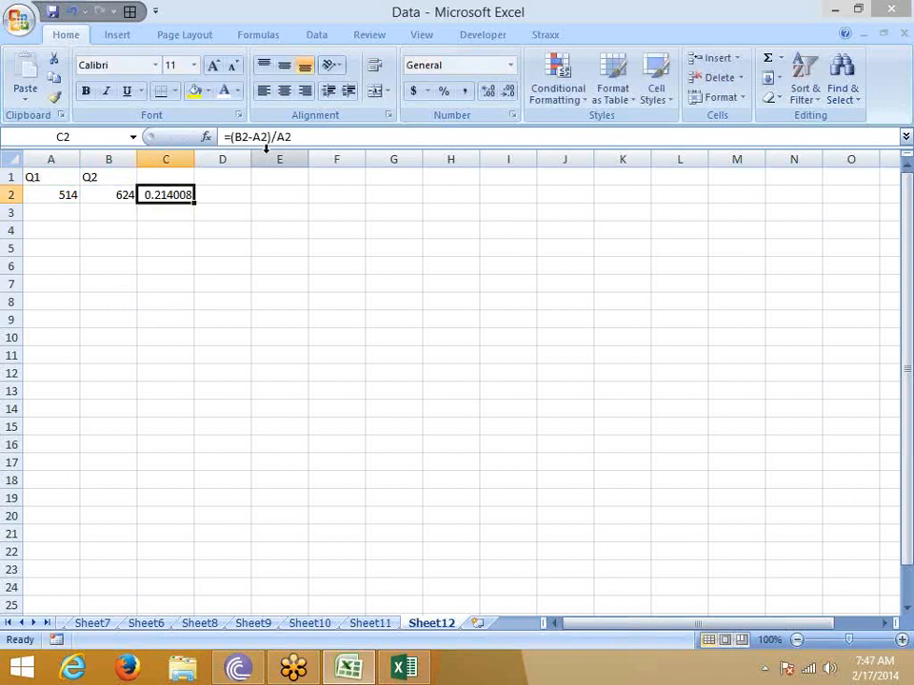
click(442, 95)
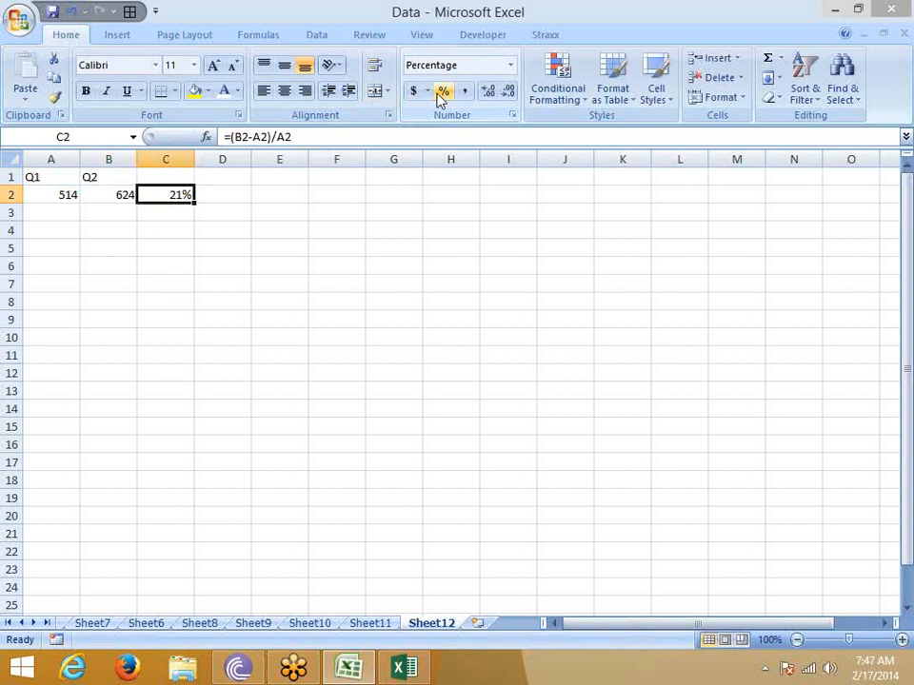
Enter the growth criterion >5% in cell D6
key(Right)
key(Right)
key(Right)
key(Down)
key(Down)
key(Down)
key(Down)
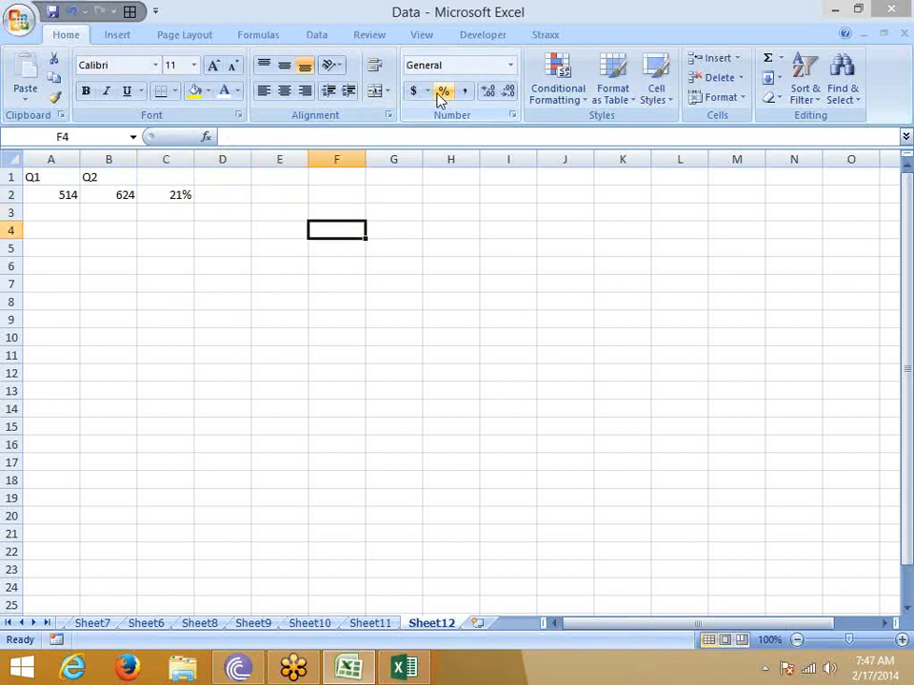
key(Left)
key(Left)
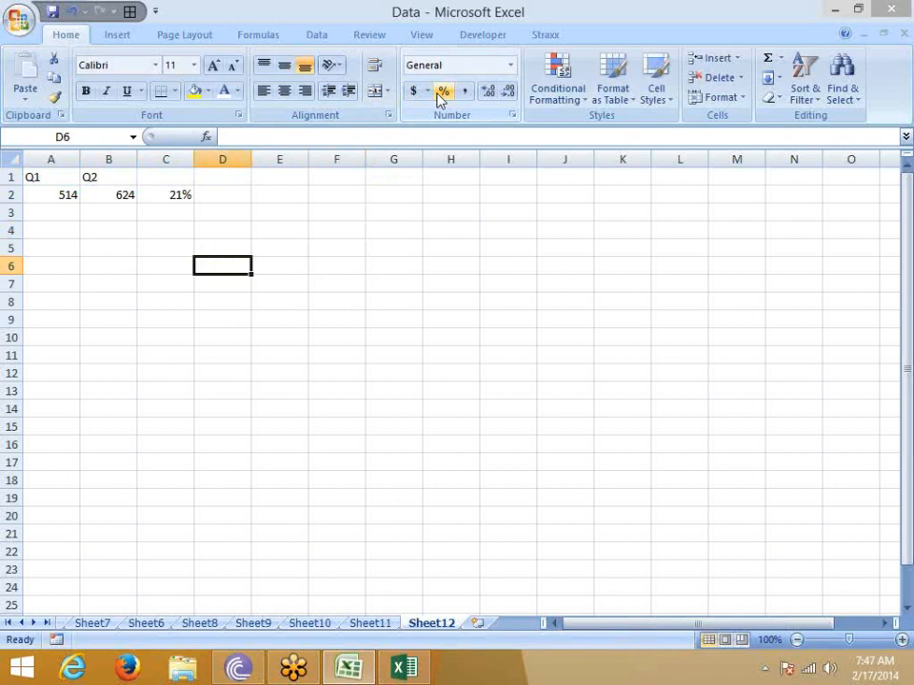
text(>5)
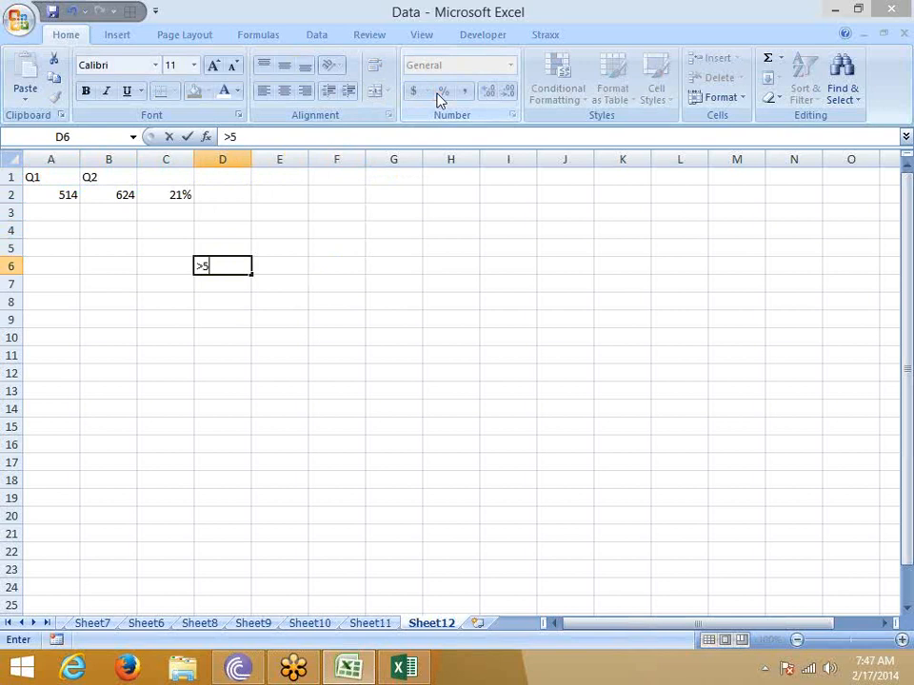
text(%)
key(Return)
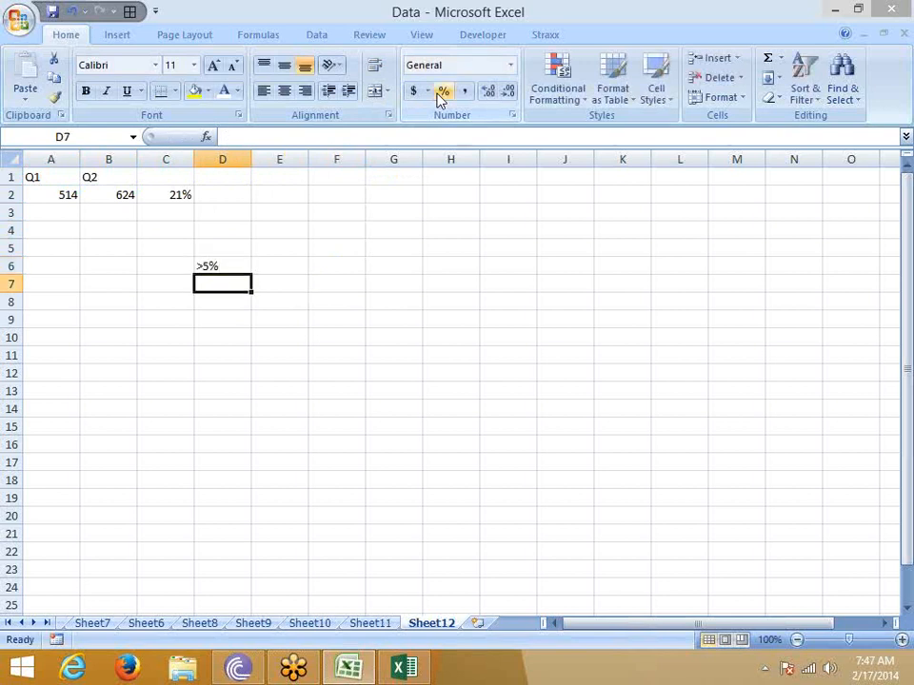
Enter 0% in D7 and -5% in D8 below the first growth criterion
text(0%)
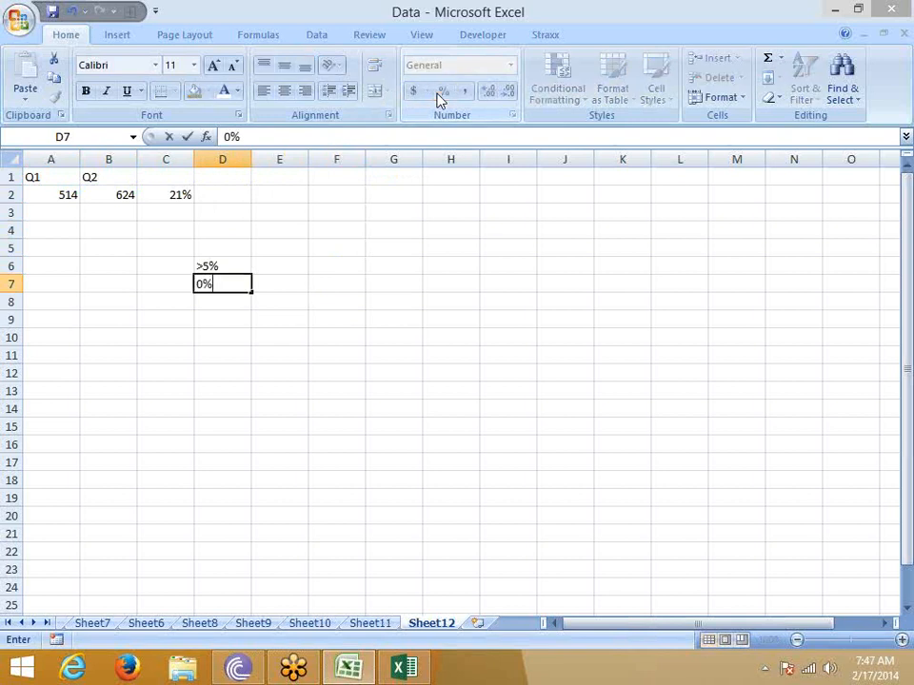
key(Return)
key(Up)
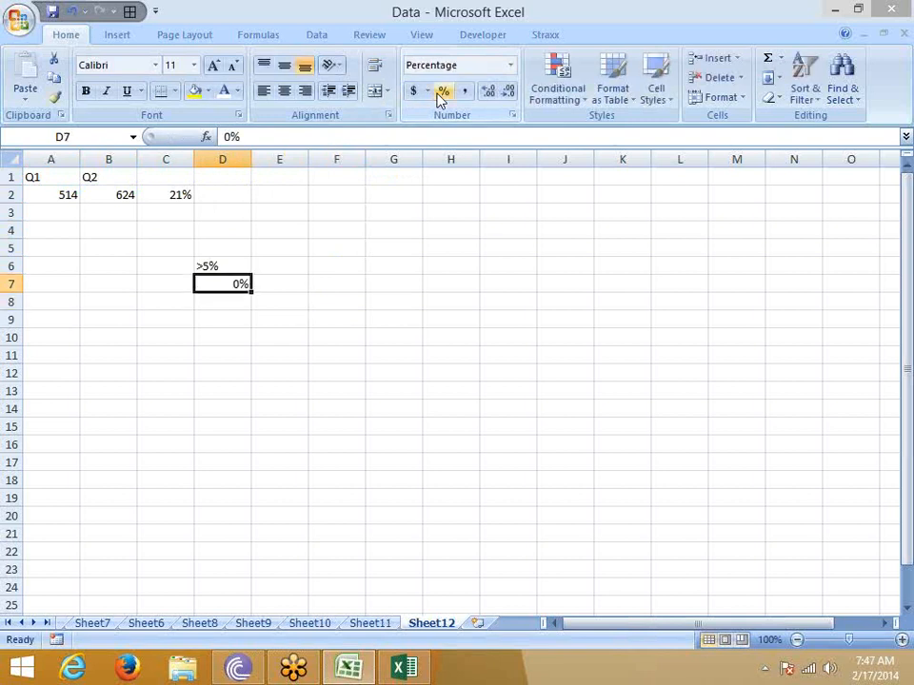
key(shift+Up)
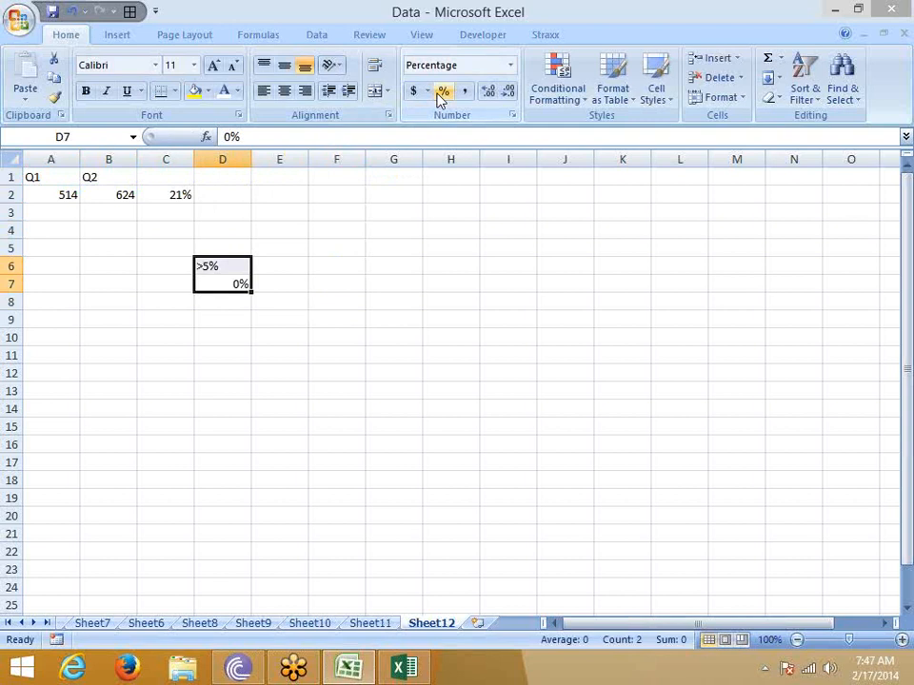
key(Down)
text(-)
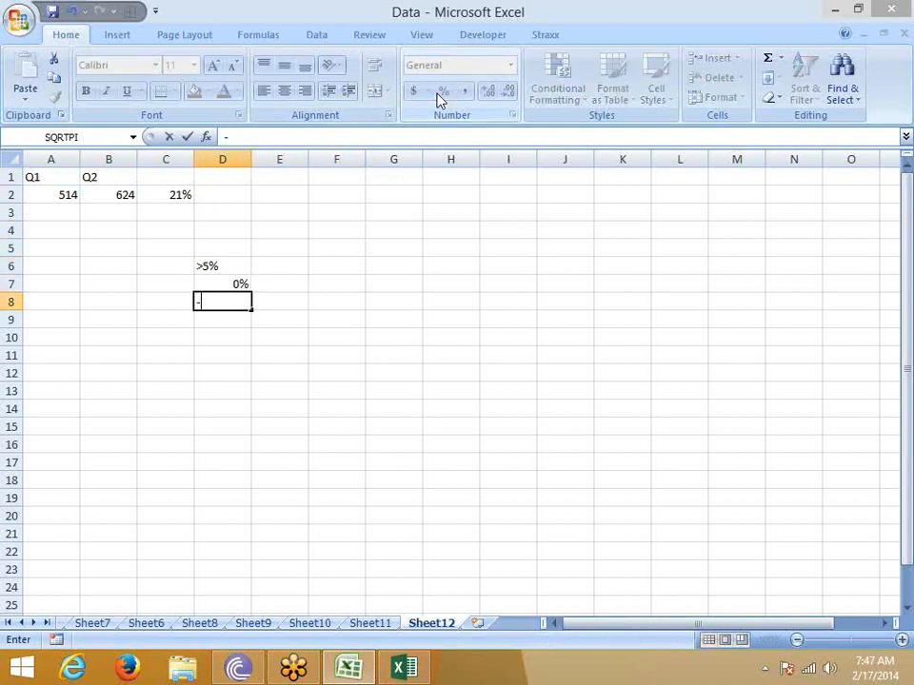
text(5%)
key(Return)
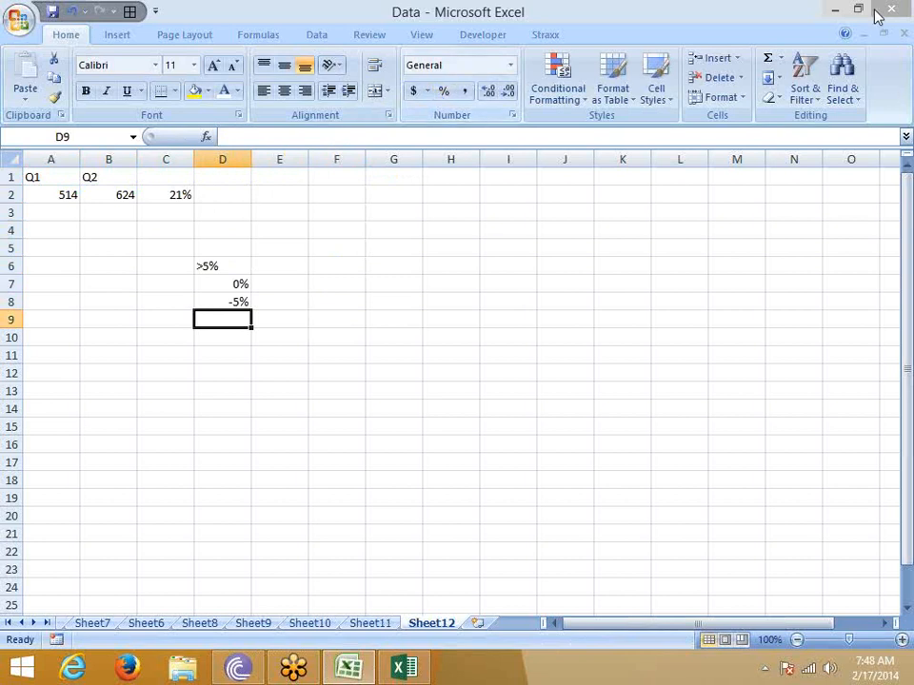
click(903, 35)
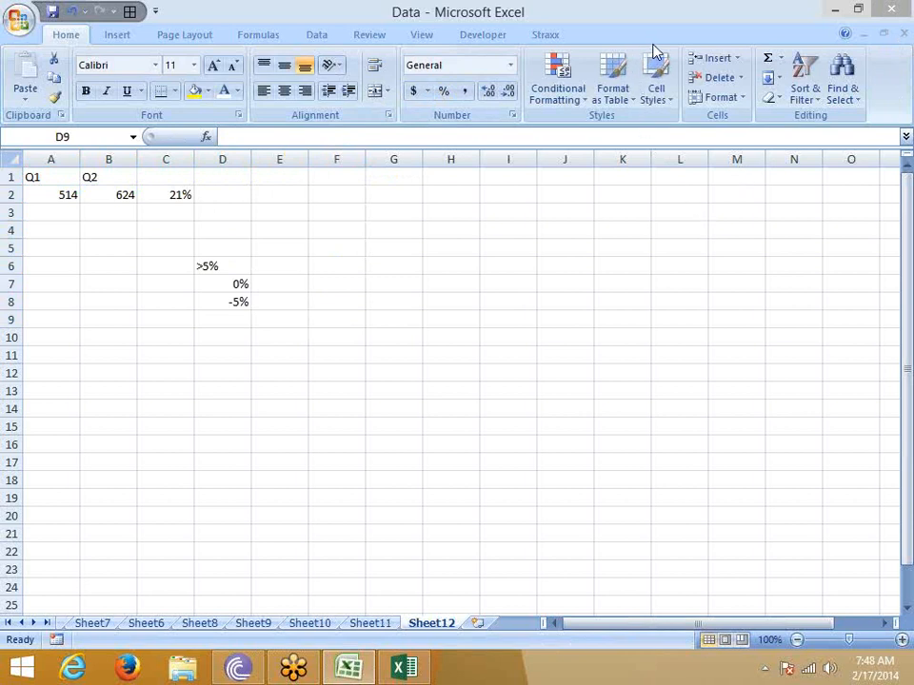
click(285, 307)
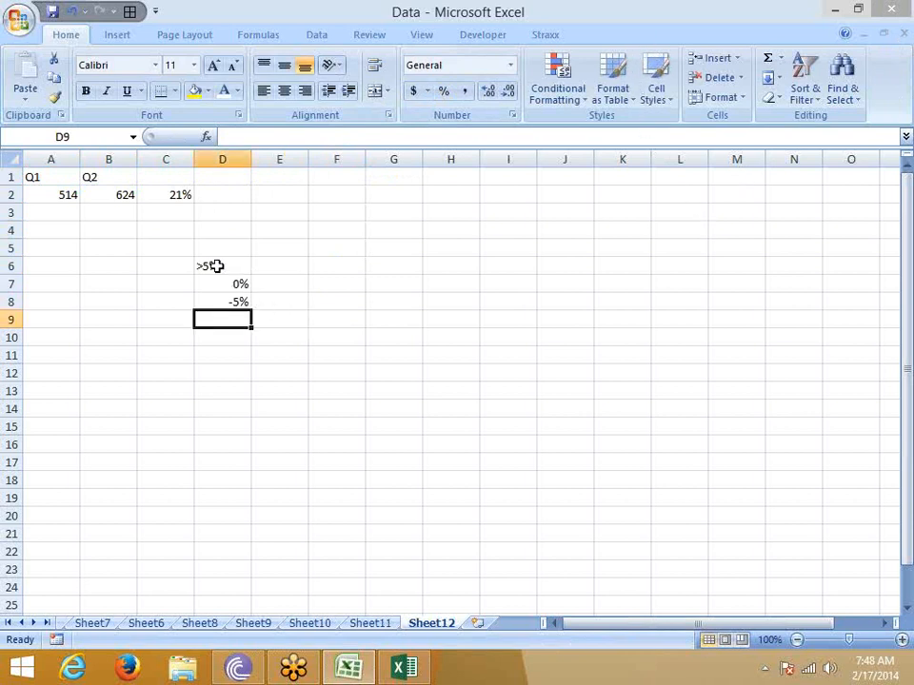
click(217, 266)
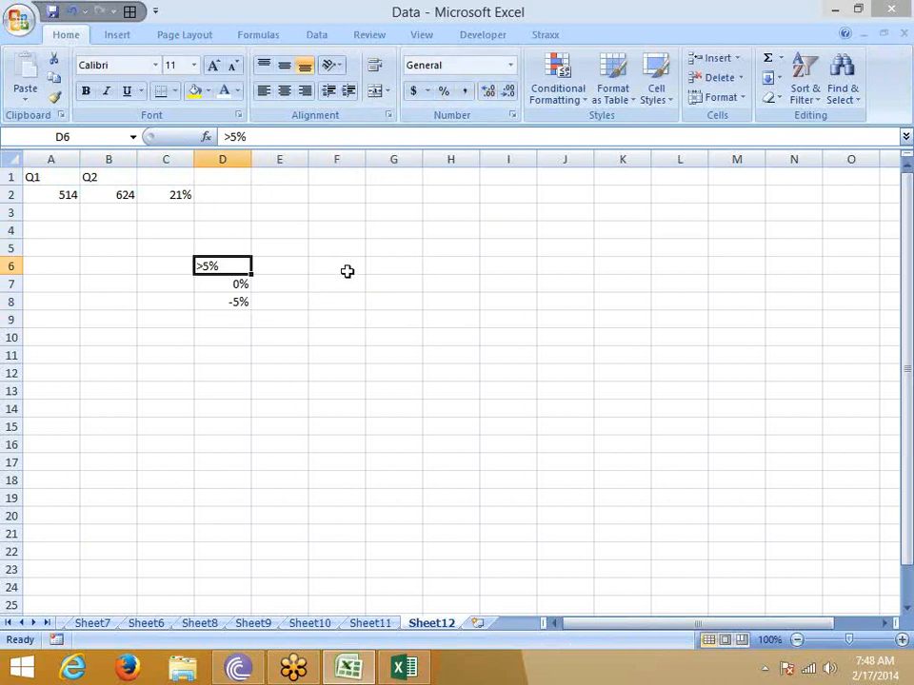
Apply the icon set with four colored arrows to the percentage in cell C2
click(182, 196)
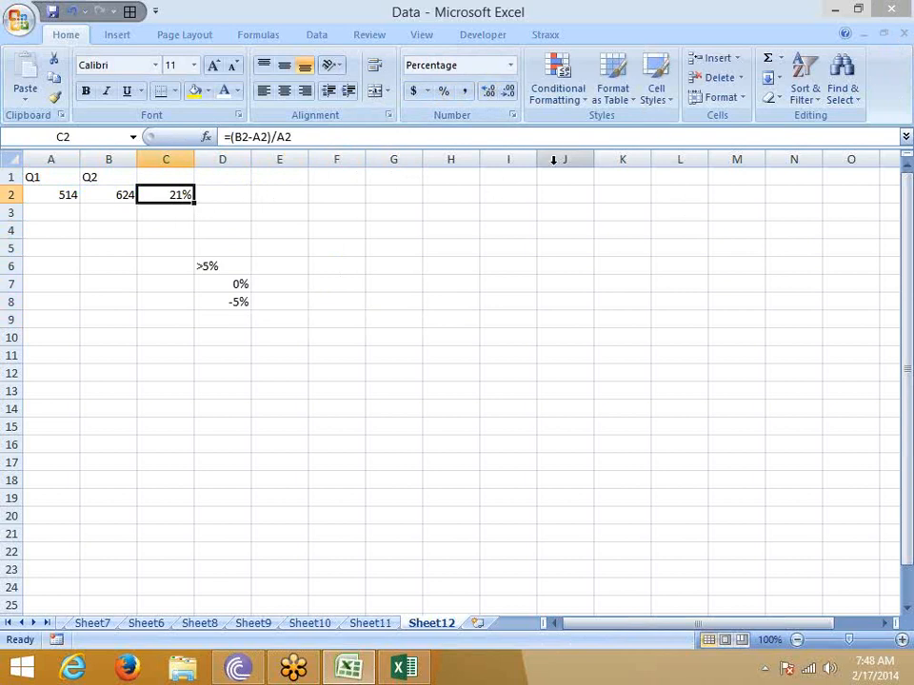
click(572, 97)
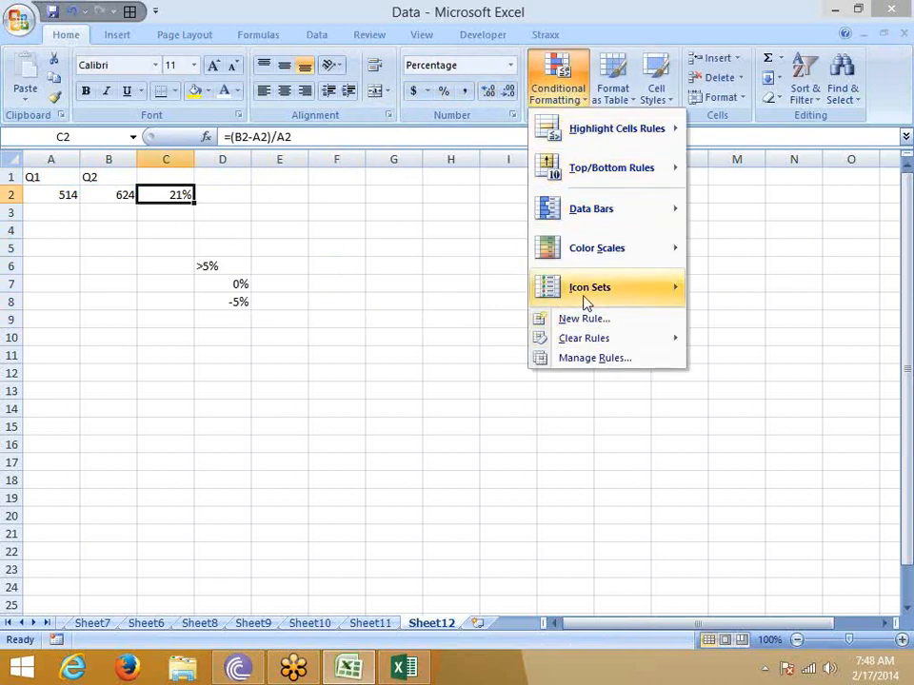
mouse_move(586, 300)
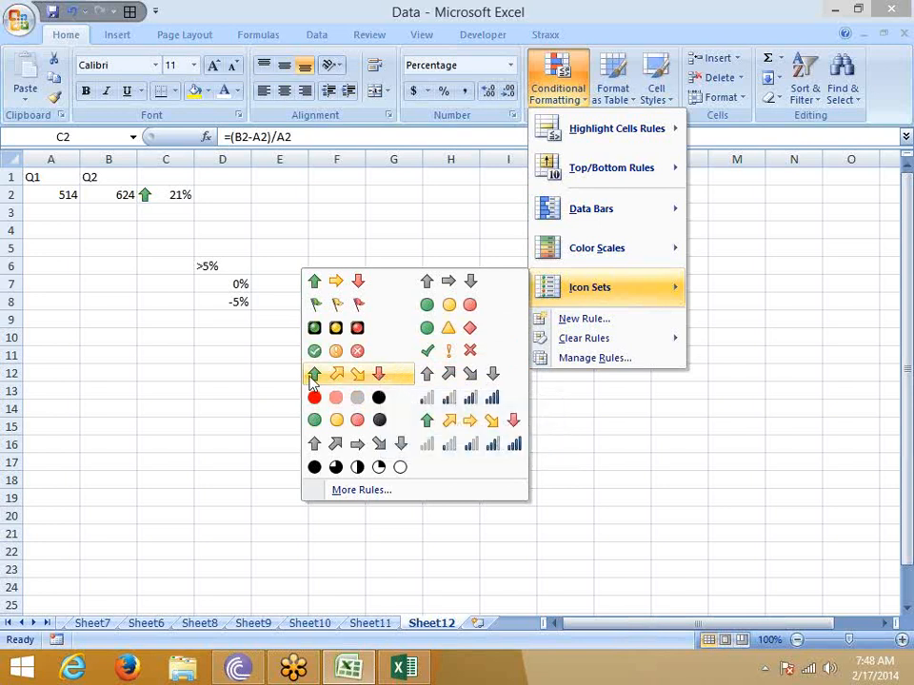
click(378, 380)
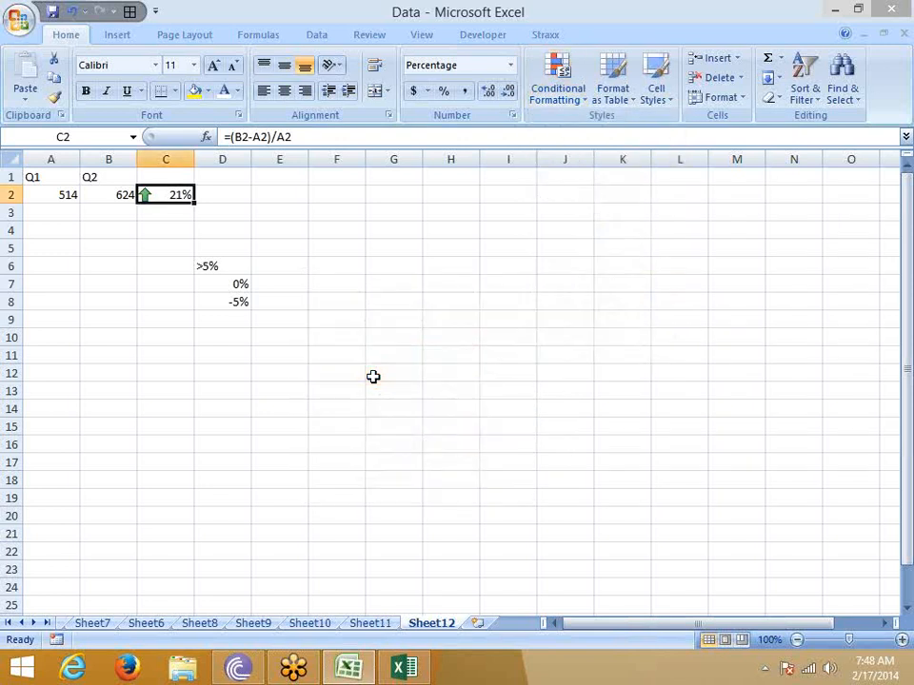
Change the Q2 value in B2 to 515
click(562, 76)
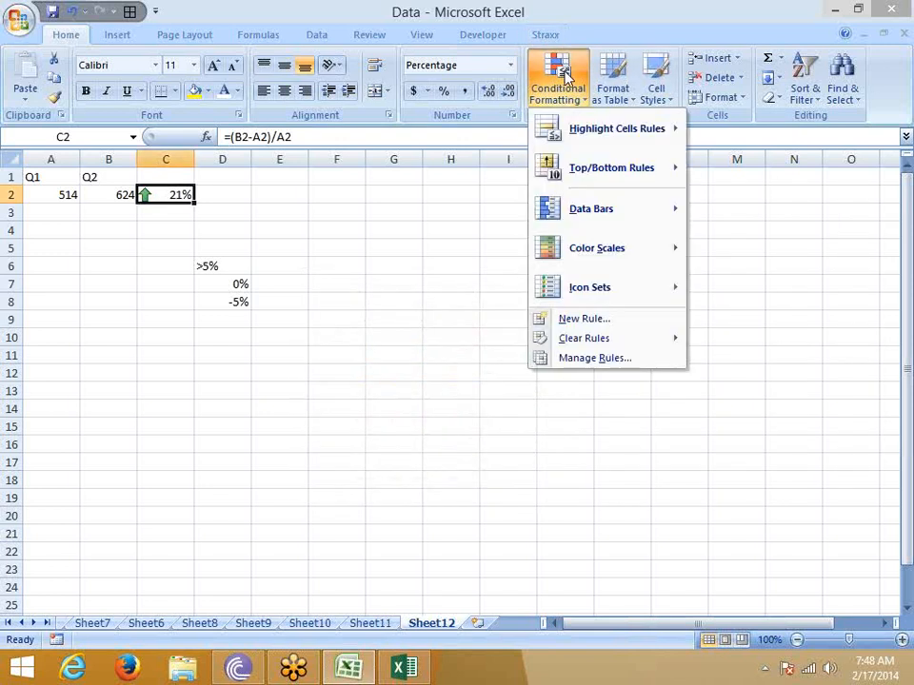
click(167, 195)
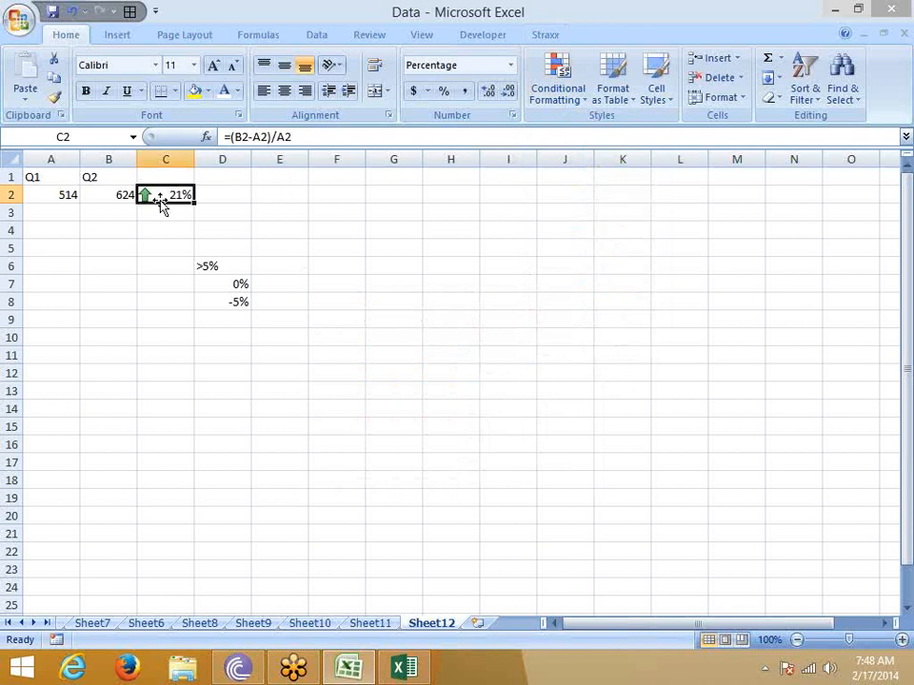
click(124, 197)
text(515)
key(Return)
key(Up)
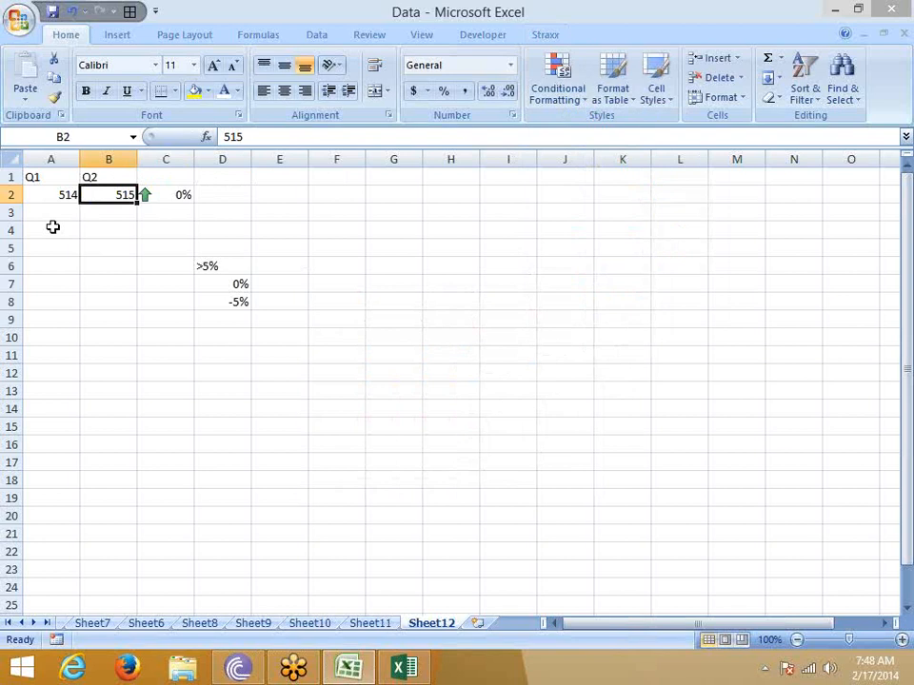
Edit the icon set rule on cell C2 so that all three arrow thresholds use the Number type
click(183, 194)
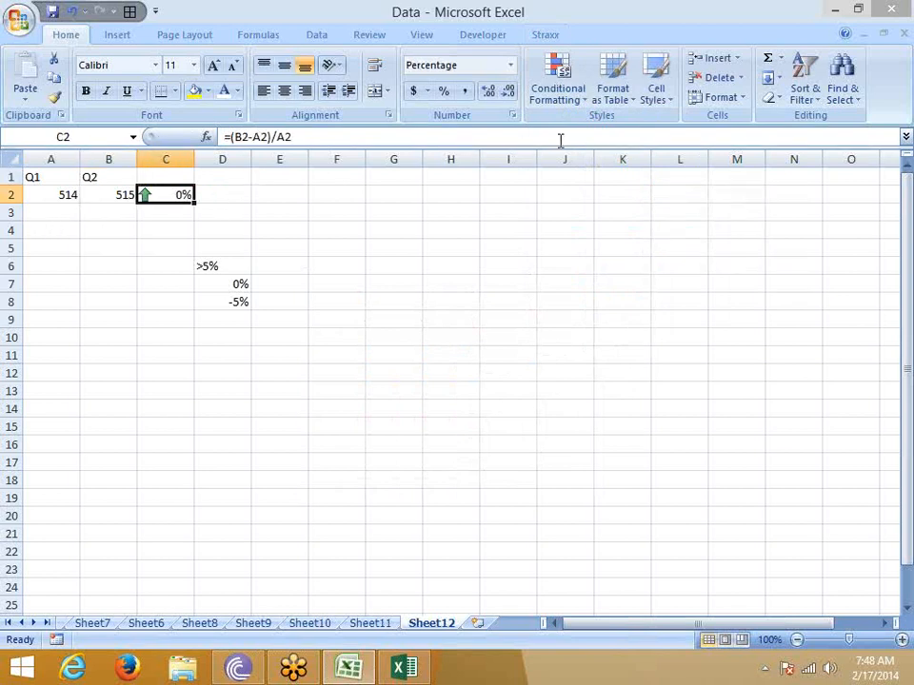
click(574, 102)
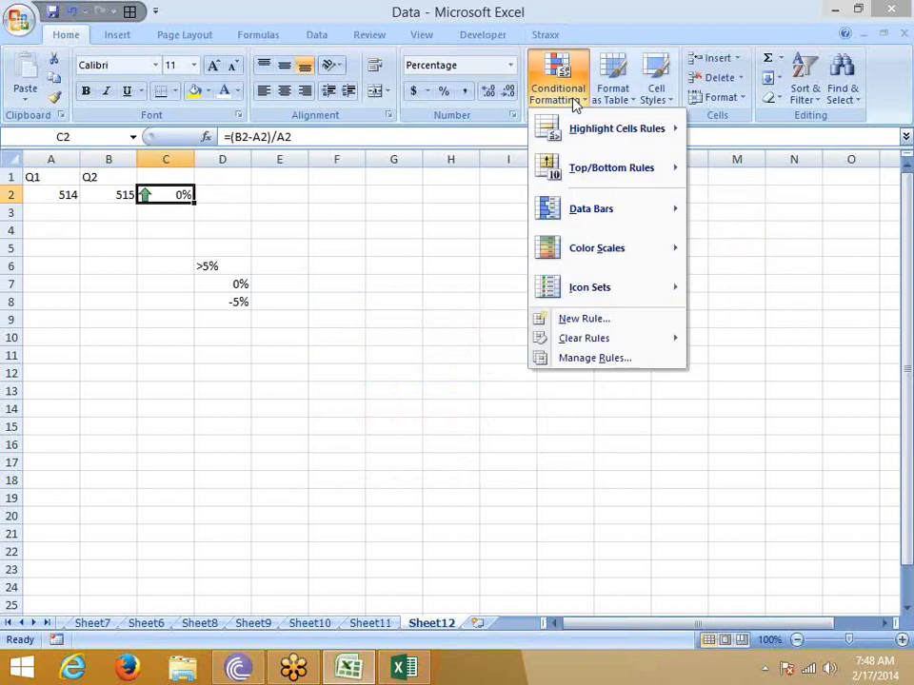
click(607, 366)
double_click(459, 227)
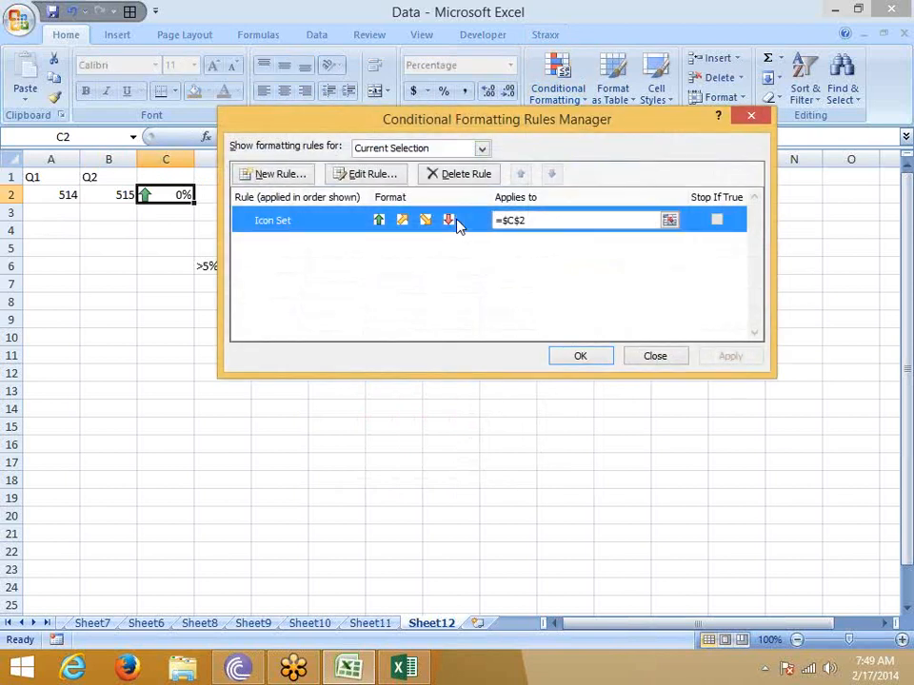
drag(423, 53, 490, 57)
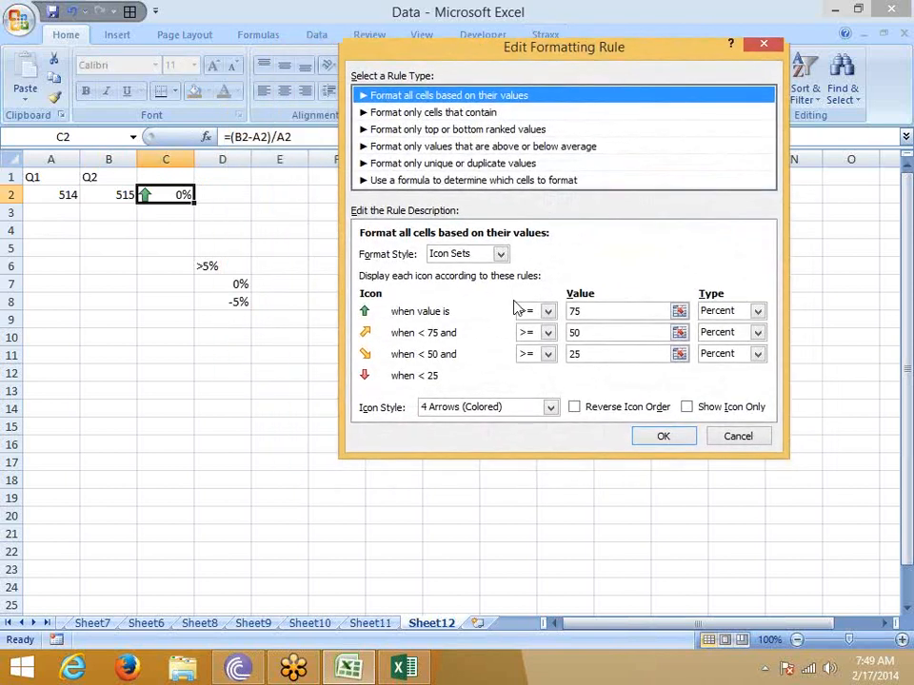
click(720, 314)
click(719, 326)
click(721, 332)
click(717, 348)
click(718, 353)
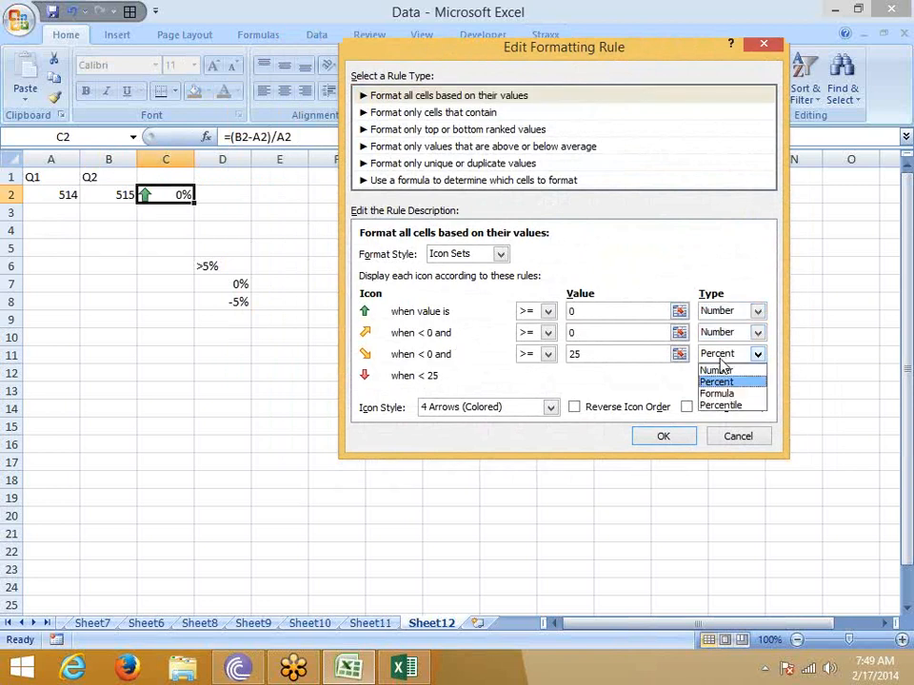
click(717, 370)
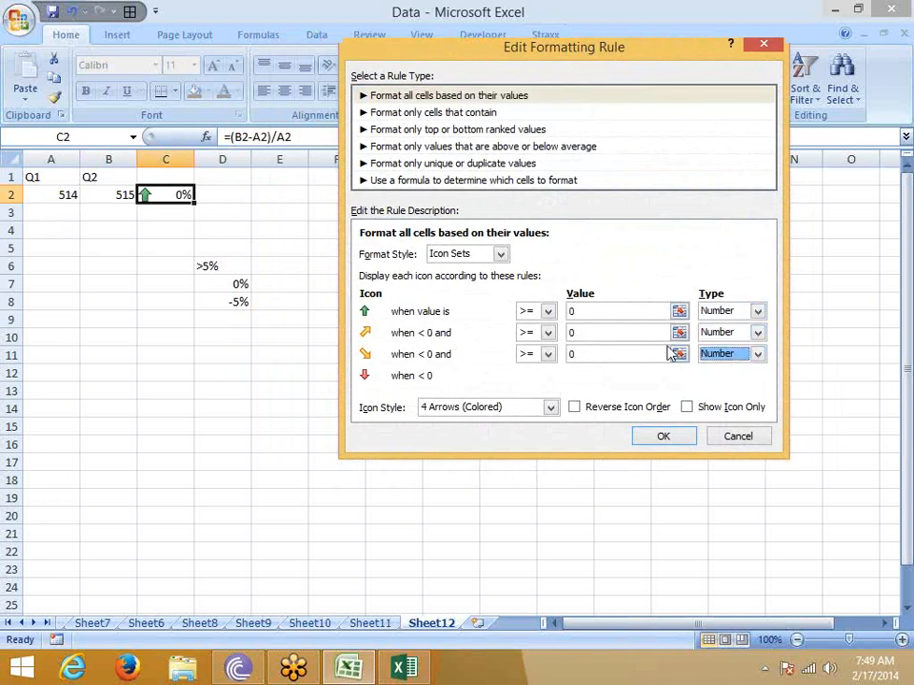
Set the arrow thresholds to 0.05, 0 and -0.05, and apply the edited rule to cell C2
click(613, 310)
text(0.0)
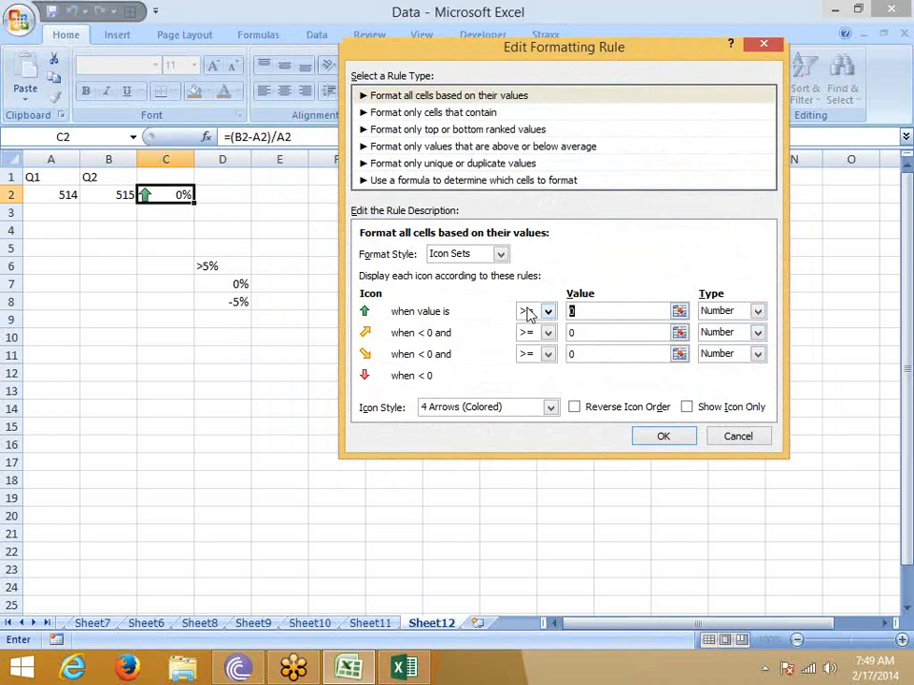
text(5)
click(584, 331)
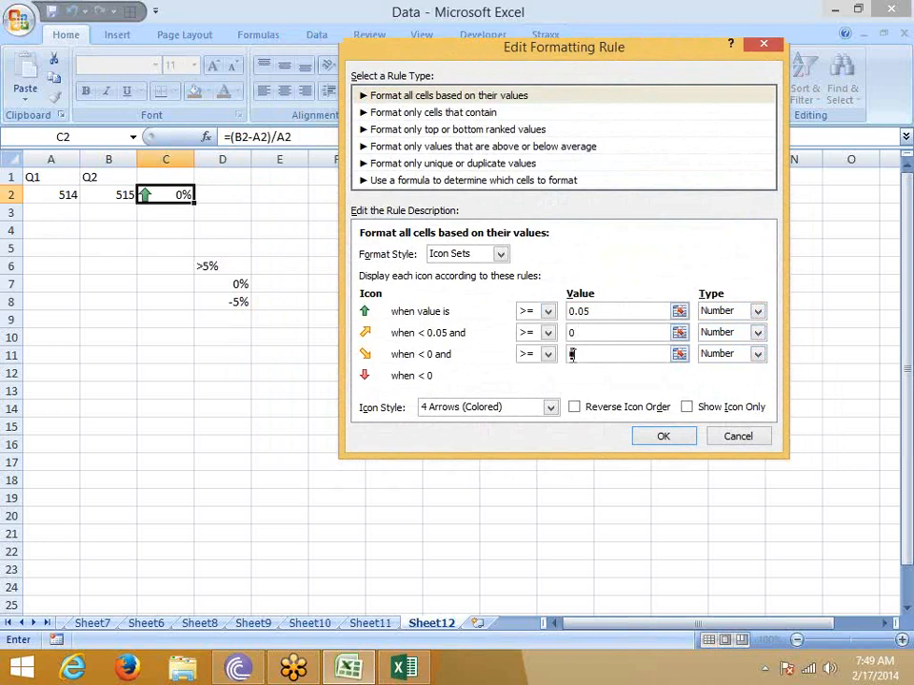
text(-0.05)
click(628, 333)
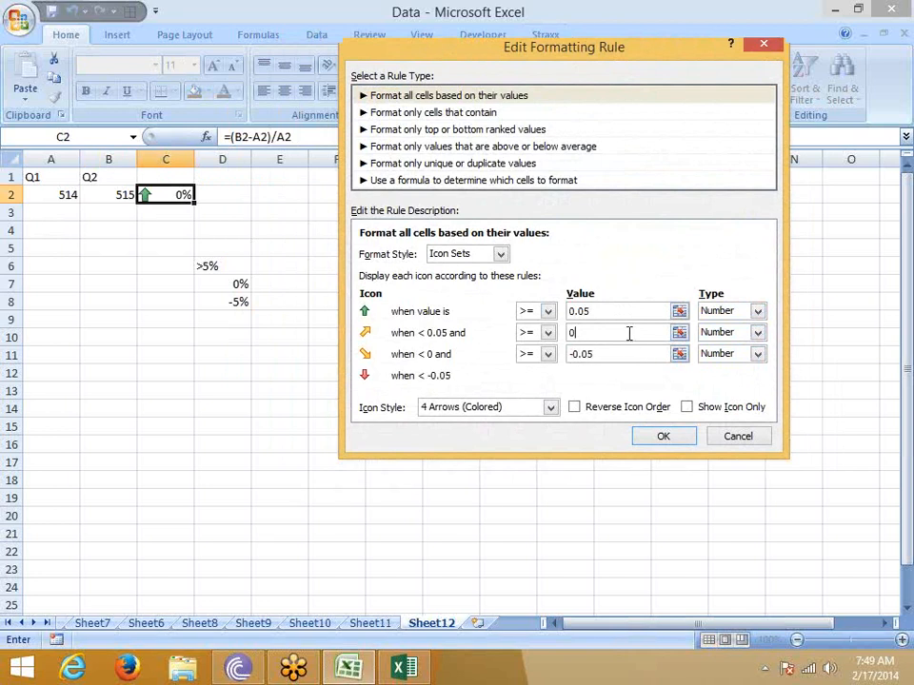
click(669, 436)
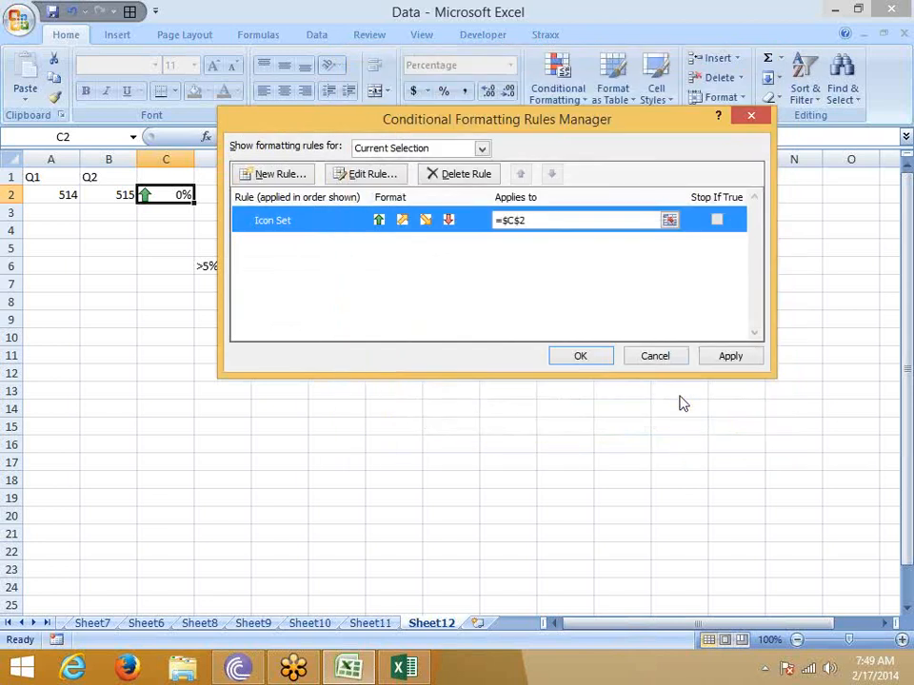
click(727, 357)
click(604, 361)
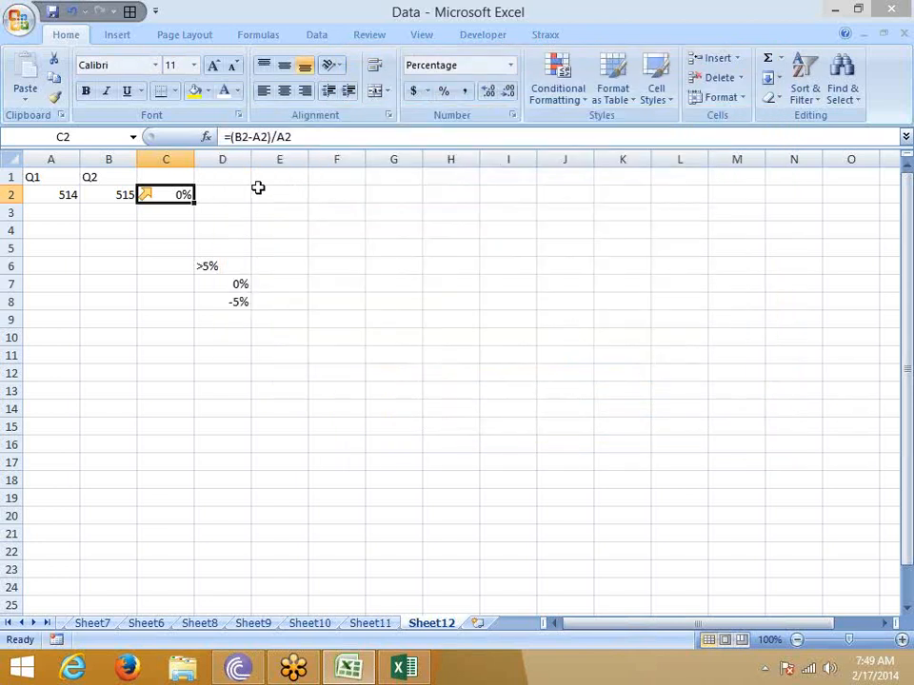
Test the arrow thresholds by changing the Q2 value in B2 first to 415 and finally to 513
click(125, 195)
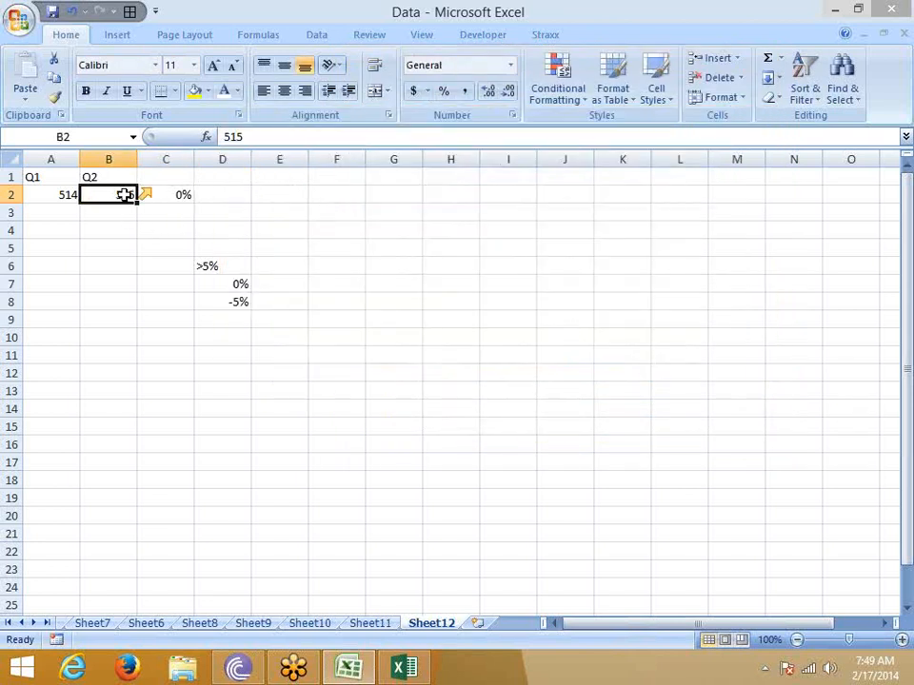
text(415)
key(Return)
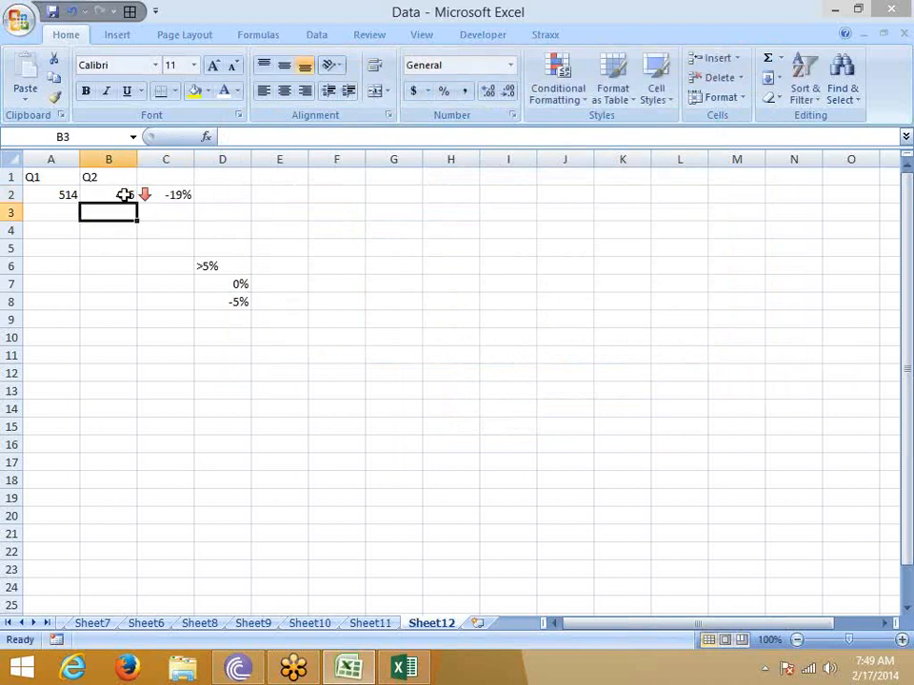
click(124, 196)
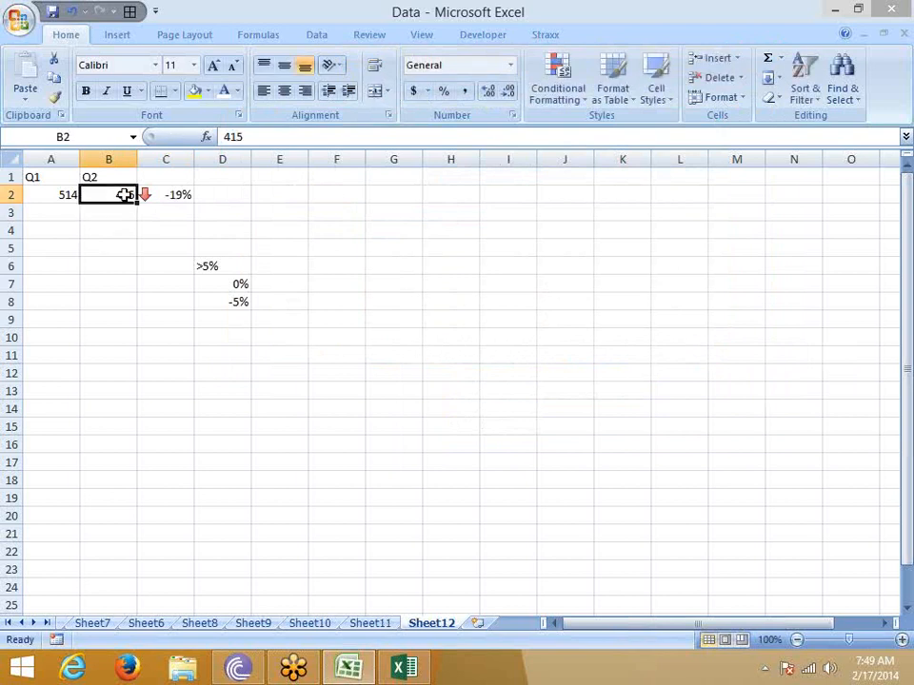
text(513)
key(Return)
key(Right)
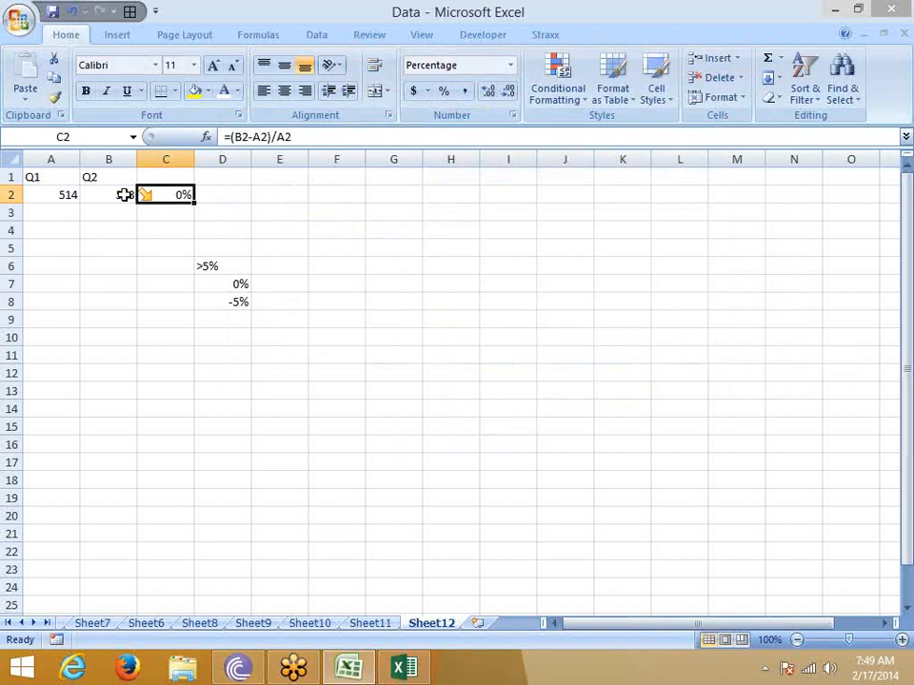
click(576, 96)
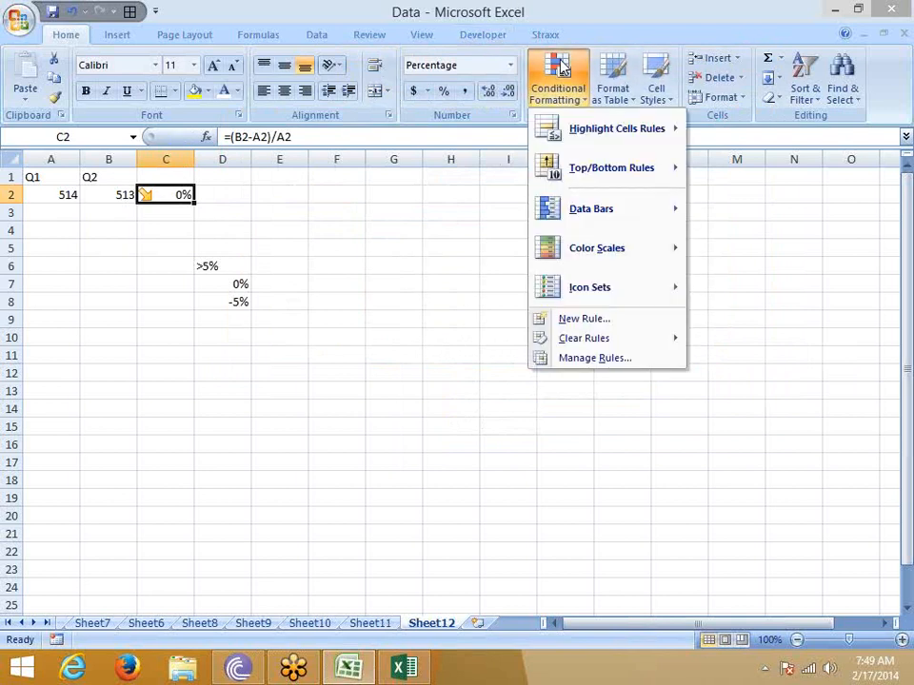
mouse_move(588, 125)
mouse_move(588, 182)
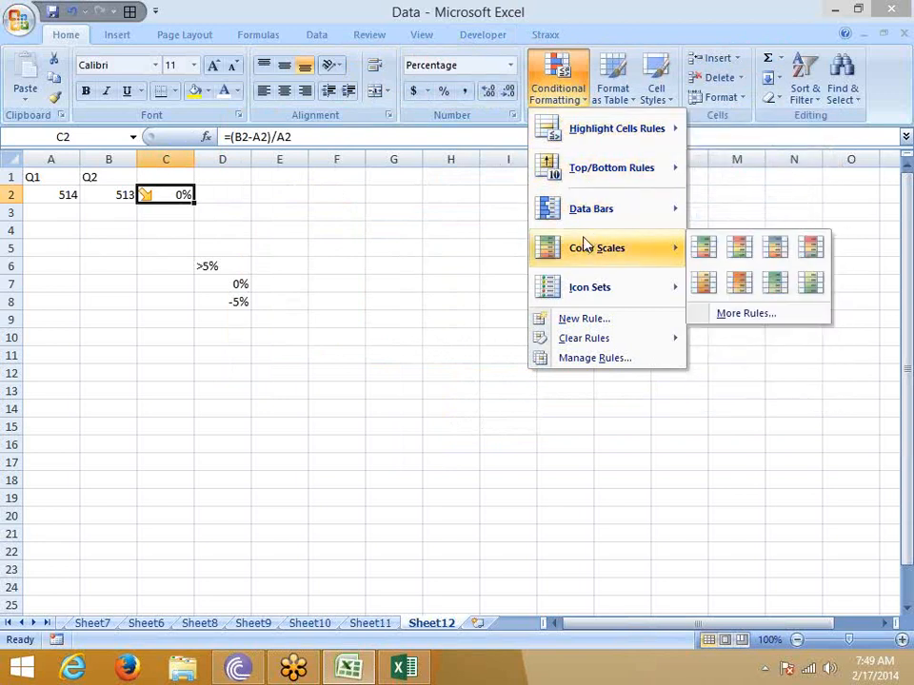
mouse_move(587, 300)
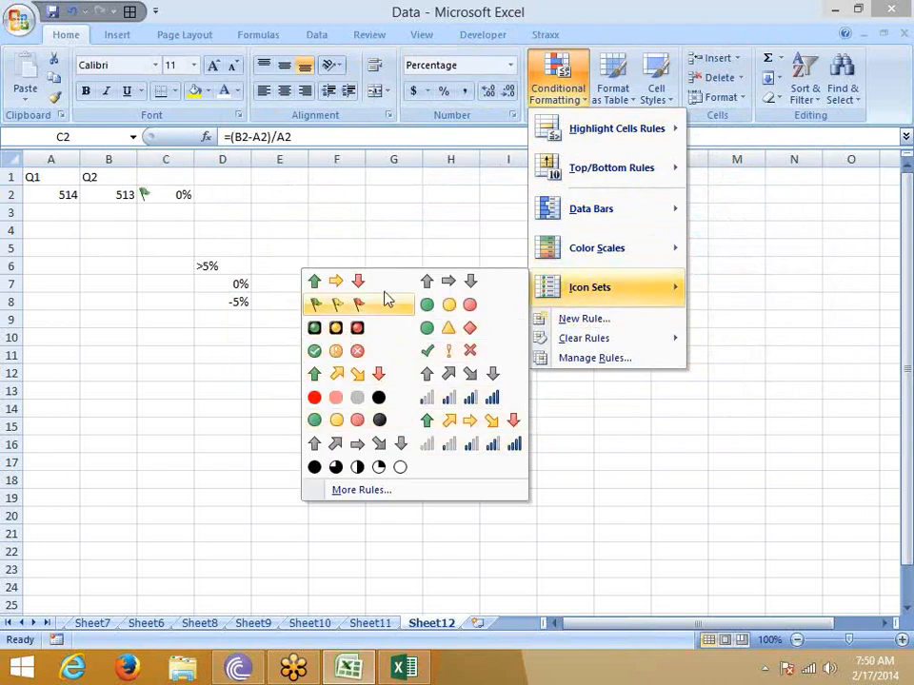
mouse_move(644, 273)
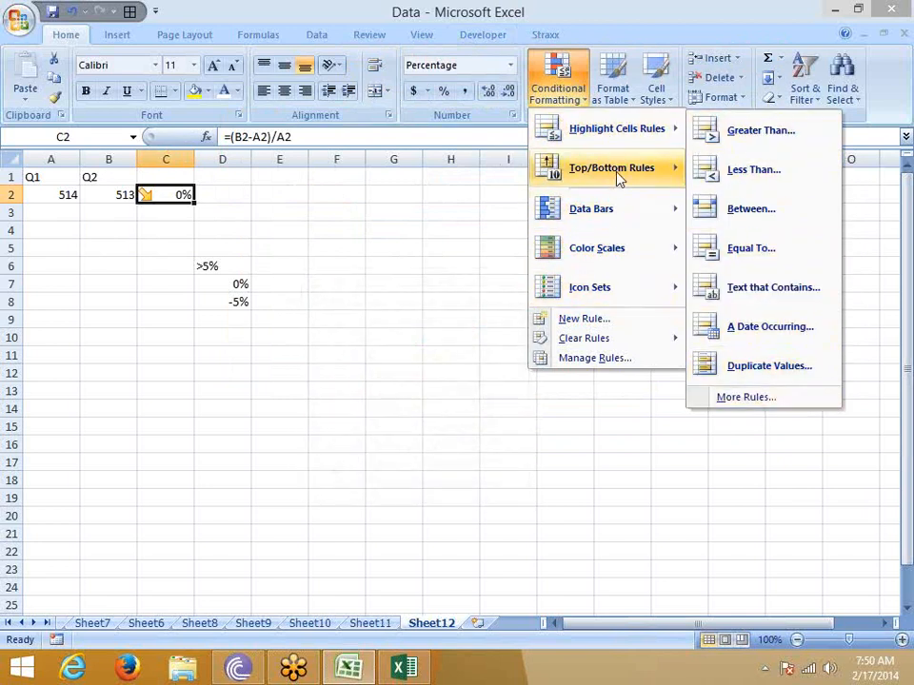
mouse_move(562, 200)
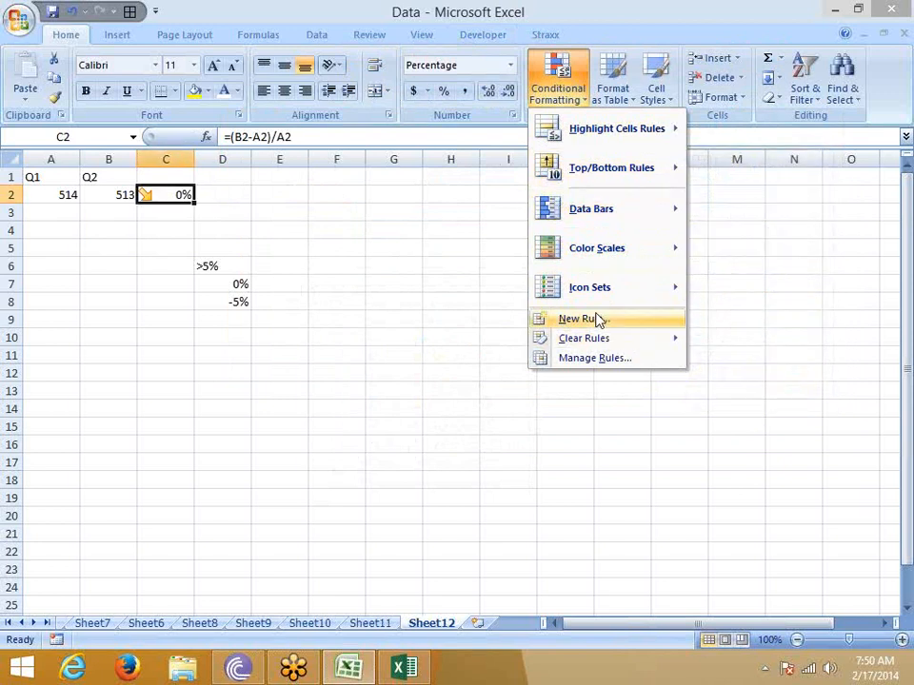
click(328, 337)
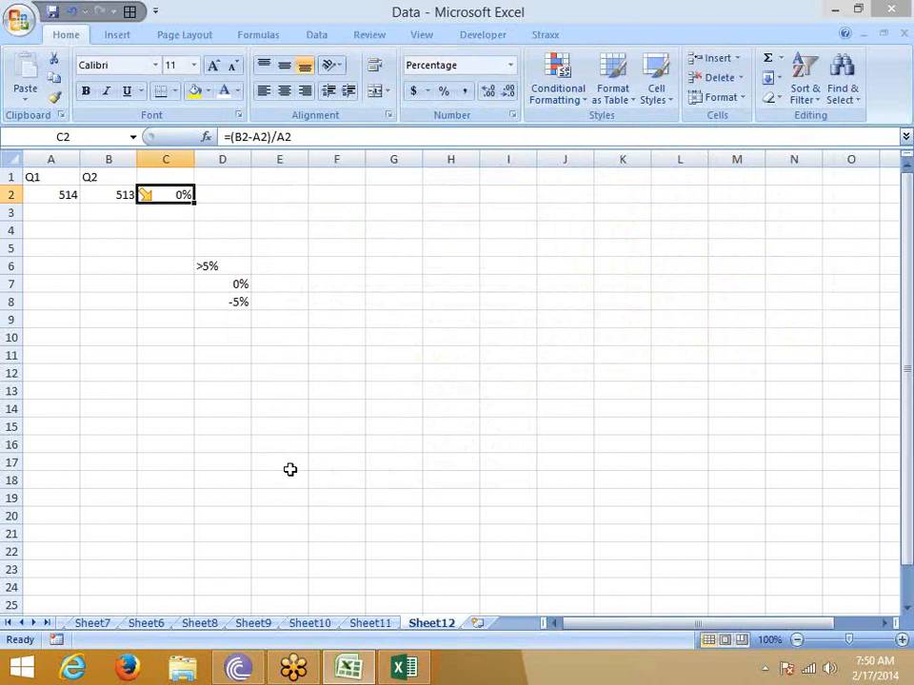
Switch to Sheet8 and select the P-1 score in cell B4
click(375, 632)
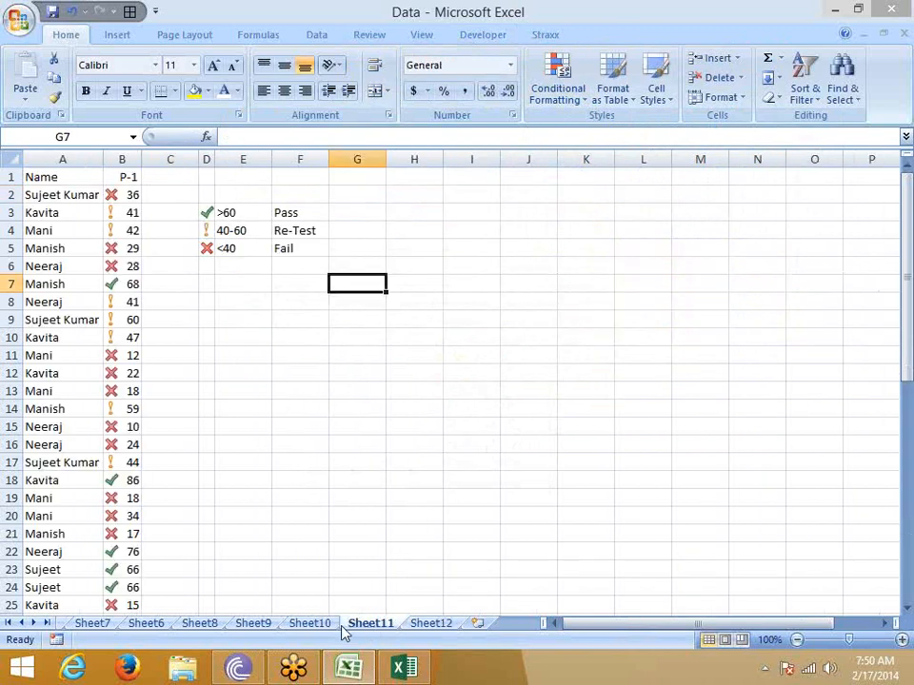
click(195, 630)
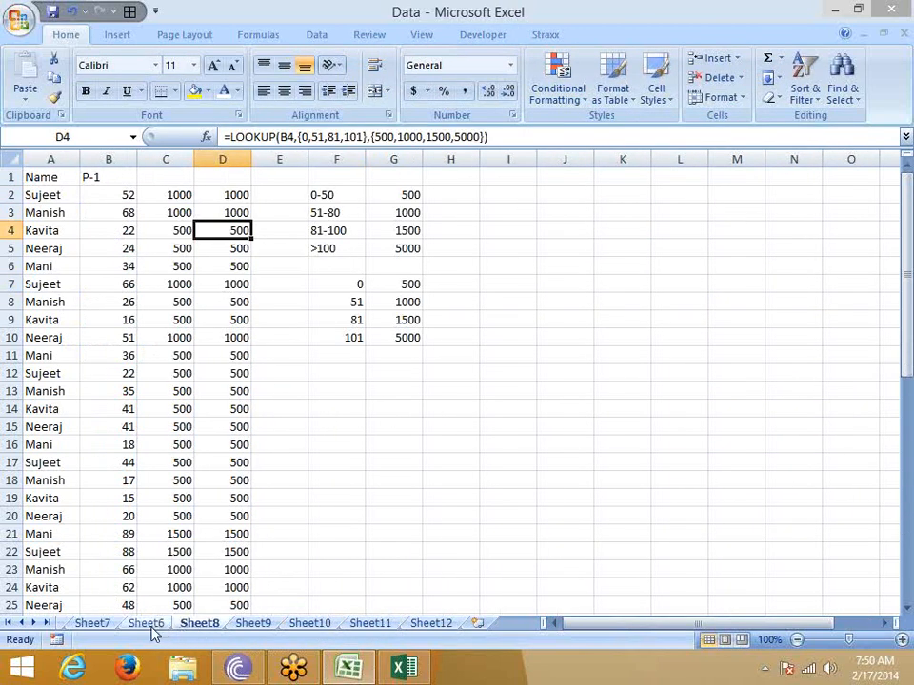
click(120, 231)
click(548, 90)
mouse_move(557, 129)
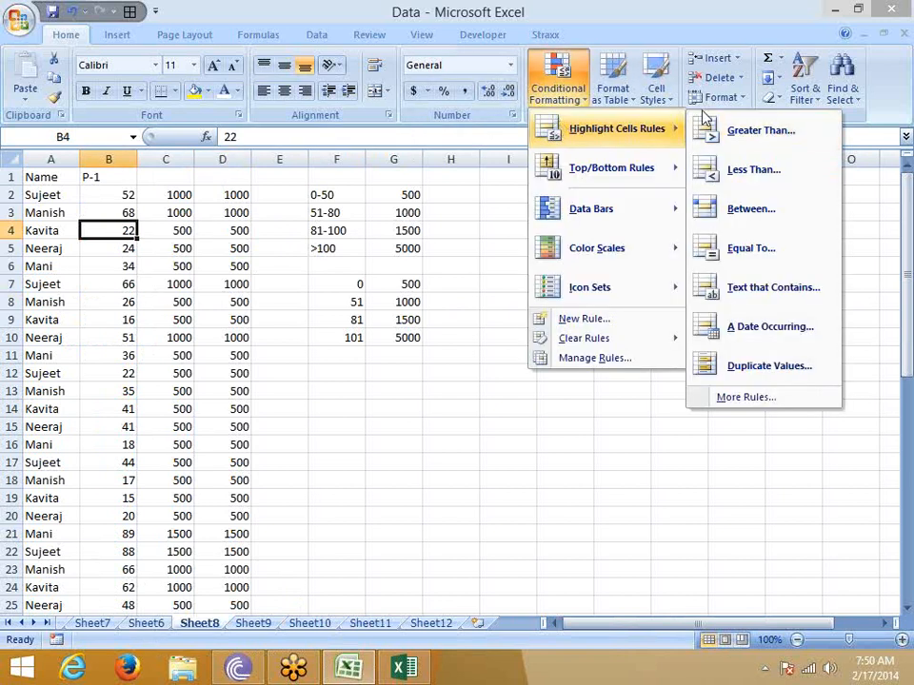
click(624, 322)
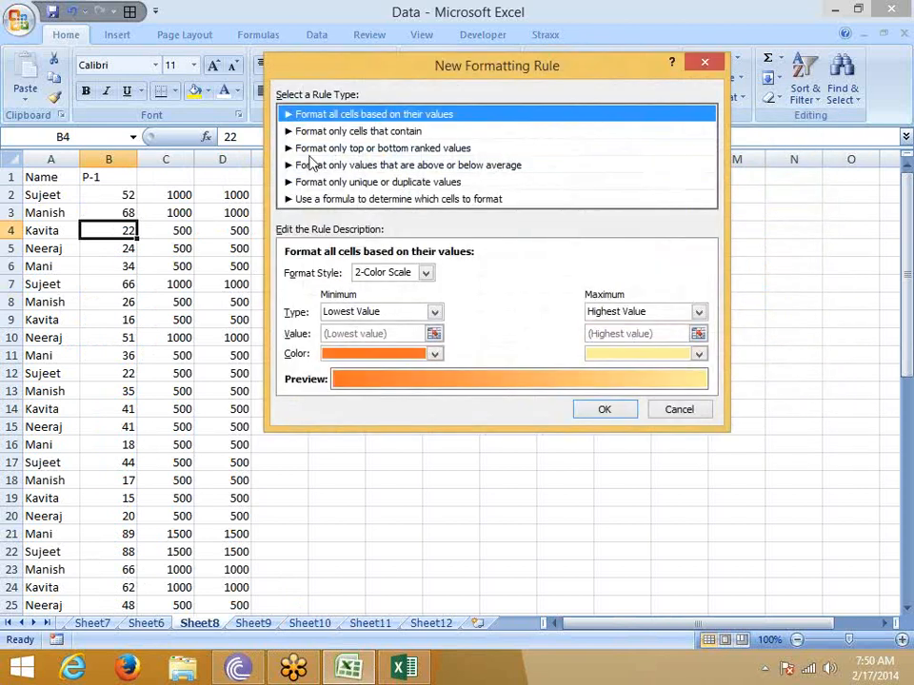
drag(430, 75, 511, 52)
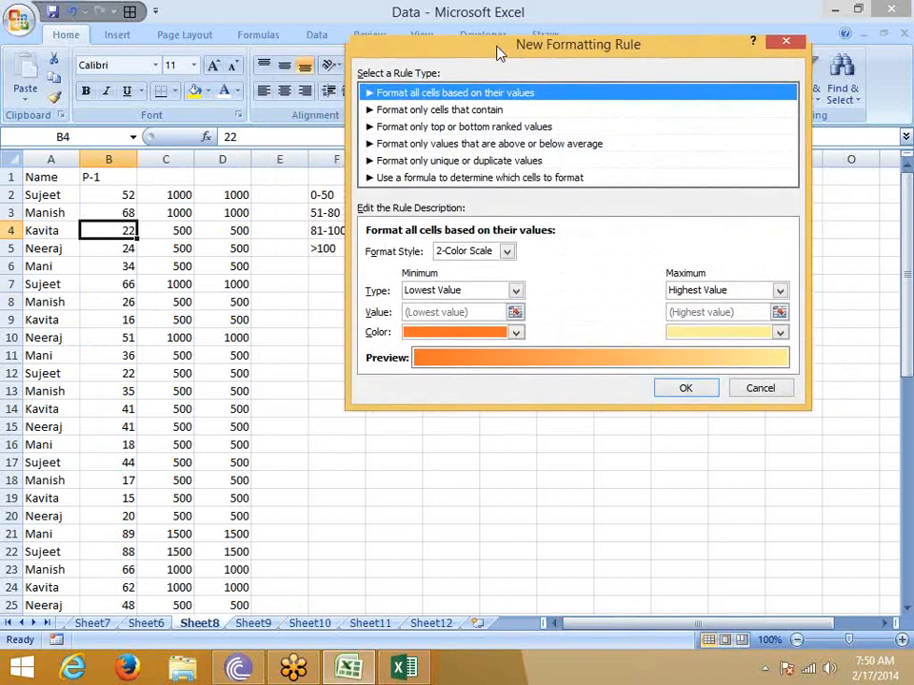
click(787, 50)
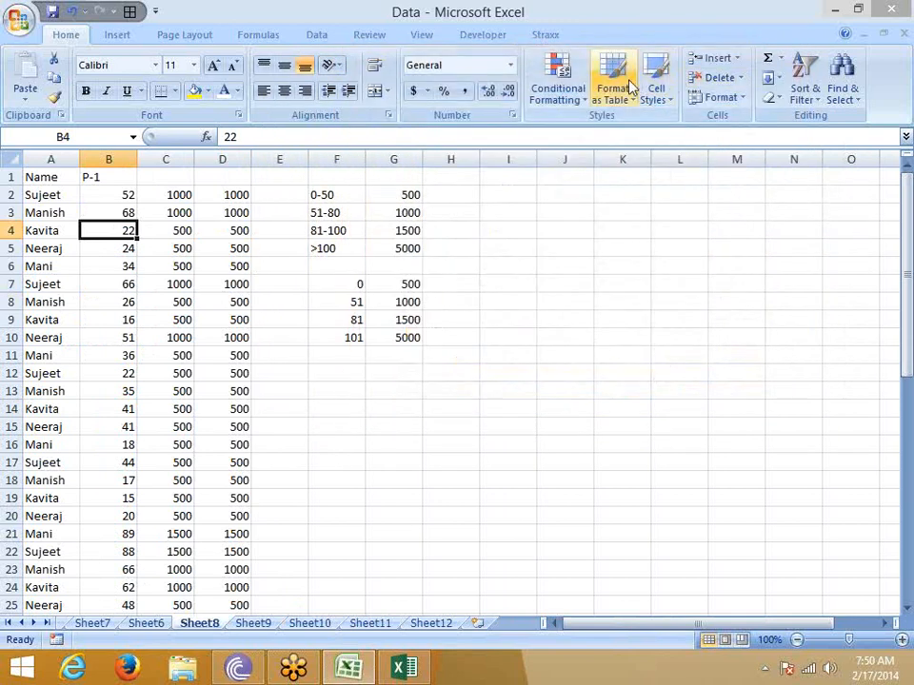
click(558, 81)
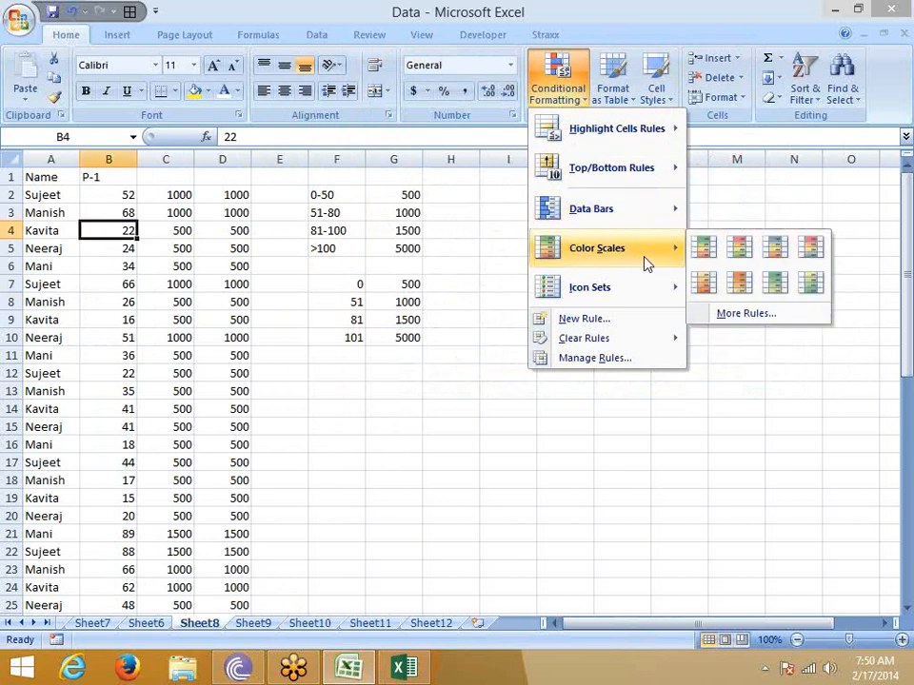
click(364, 344)
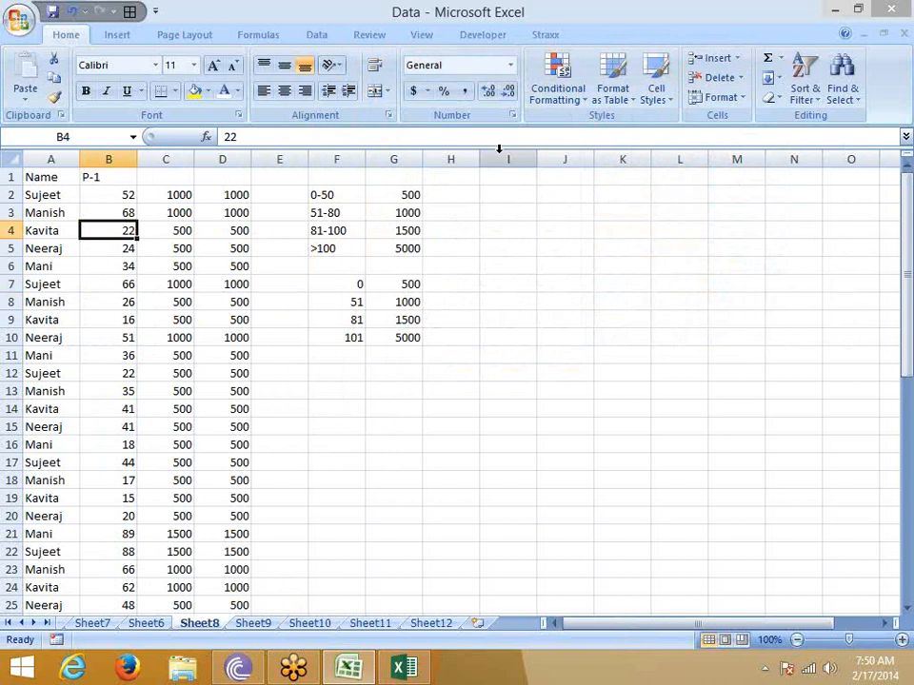
Start a new conditional formatting rule for the whole of column B and set its format style to 3-Color Scale
click(119, 158)
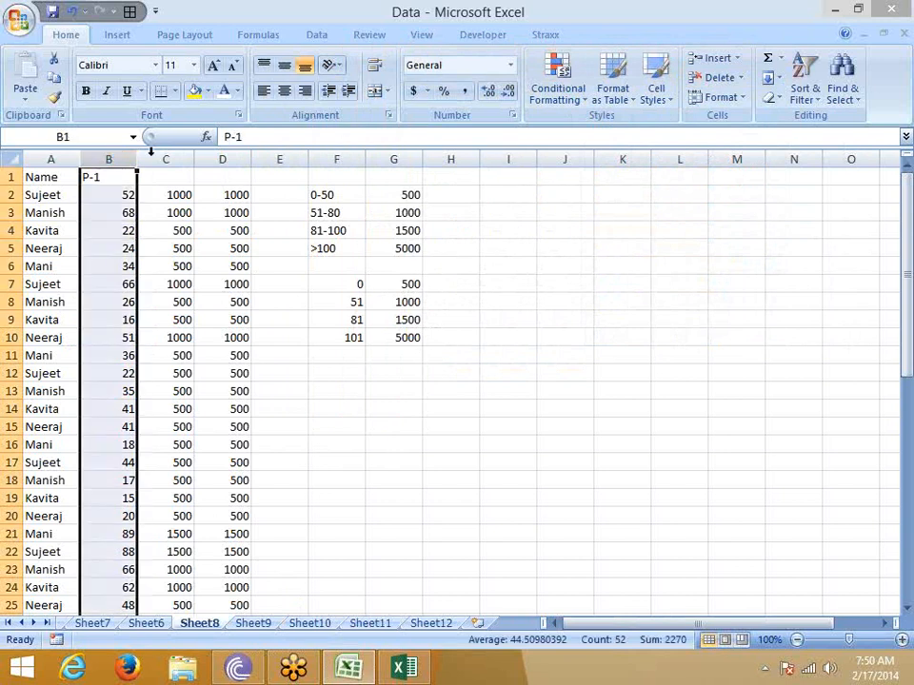
click(564, 91)
click(592, 318)
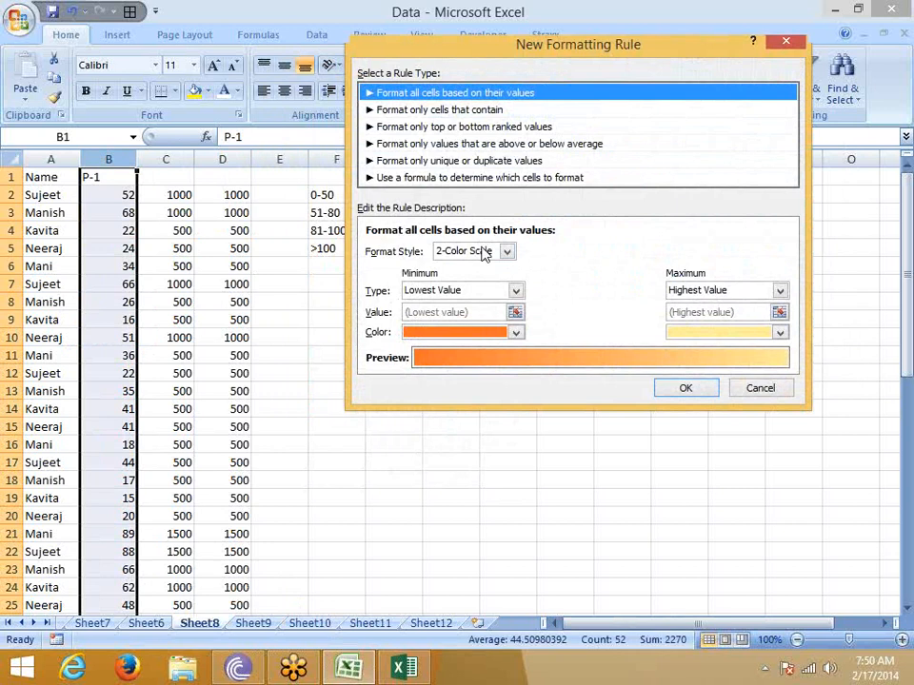
click(516, 334)
click(555, 297)
click(506, 251)
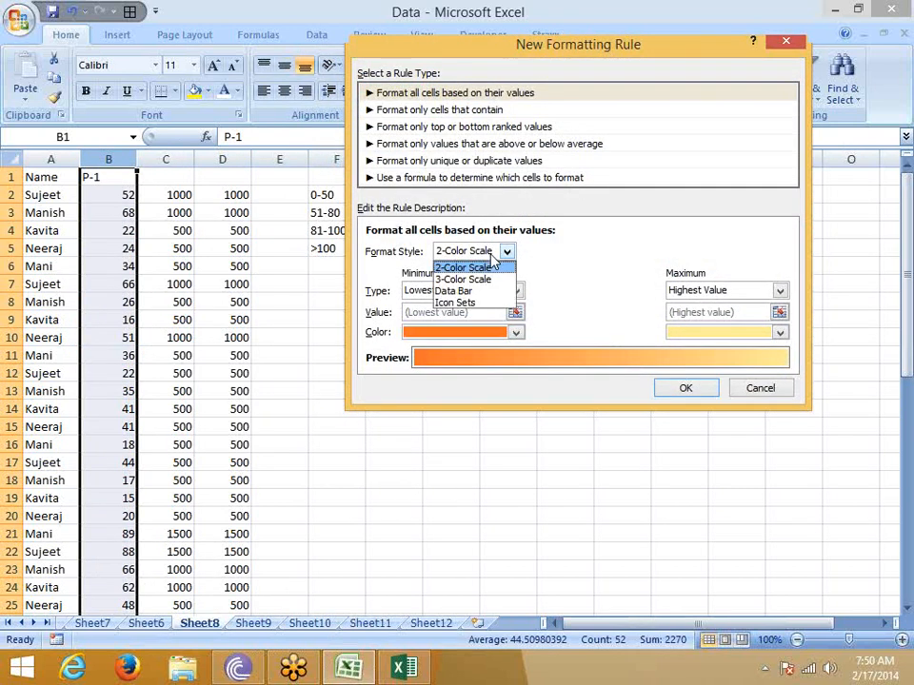
click(475, 277)
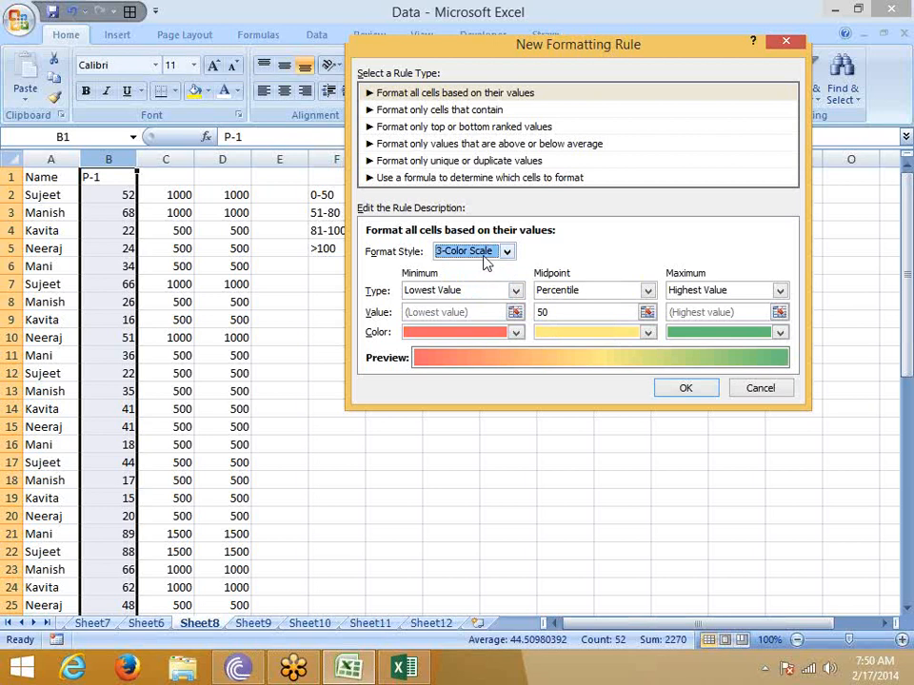
Change the new rule's format style to Data Bar and look at the available bar colors
click(505, 251)
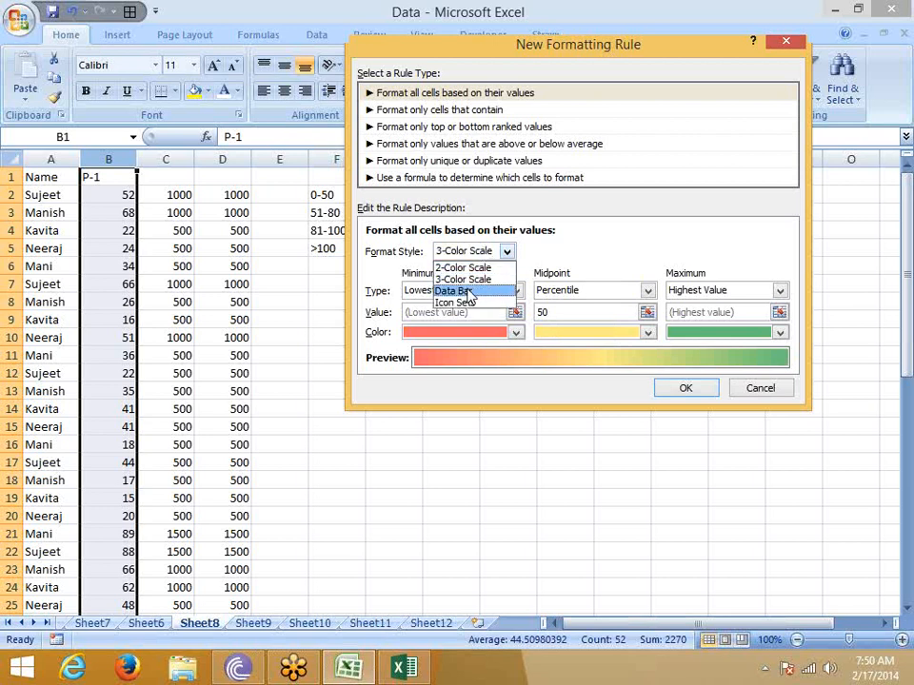
click(466, 290)
click(491, 351)
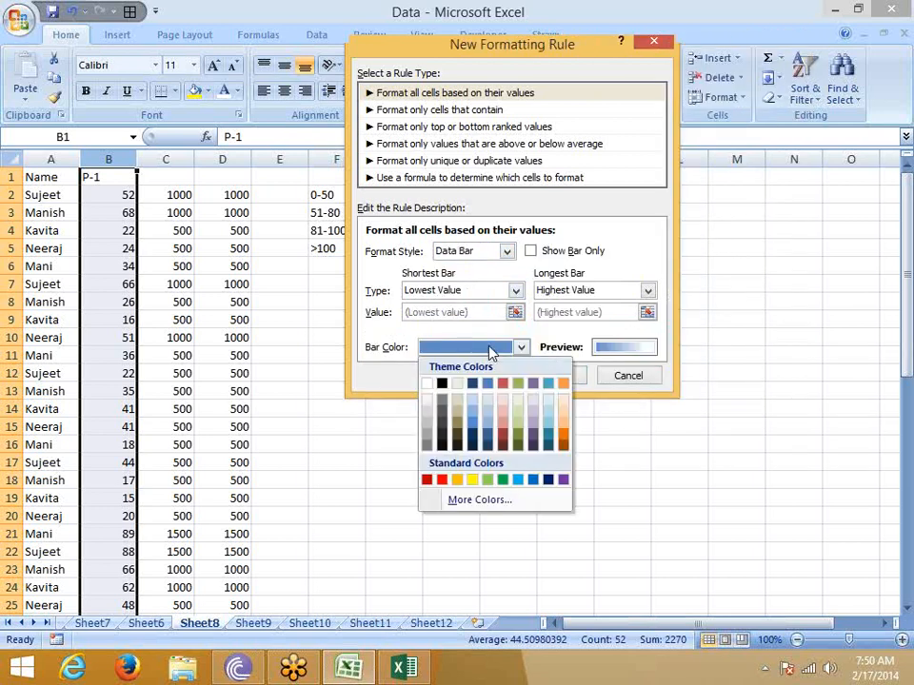
click(490, 350)
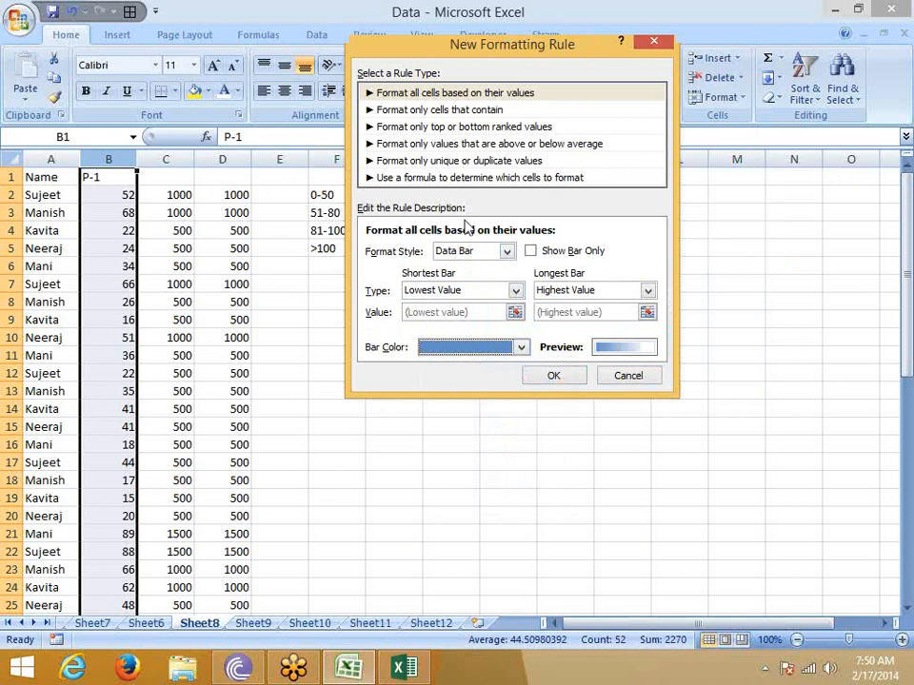
Look at the options for cells that contain and for the value-based format styles, and cancel the new rule
click(421, 112)
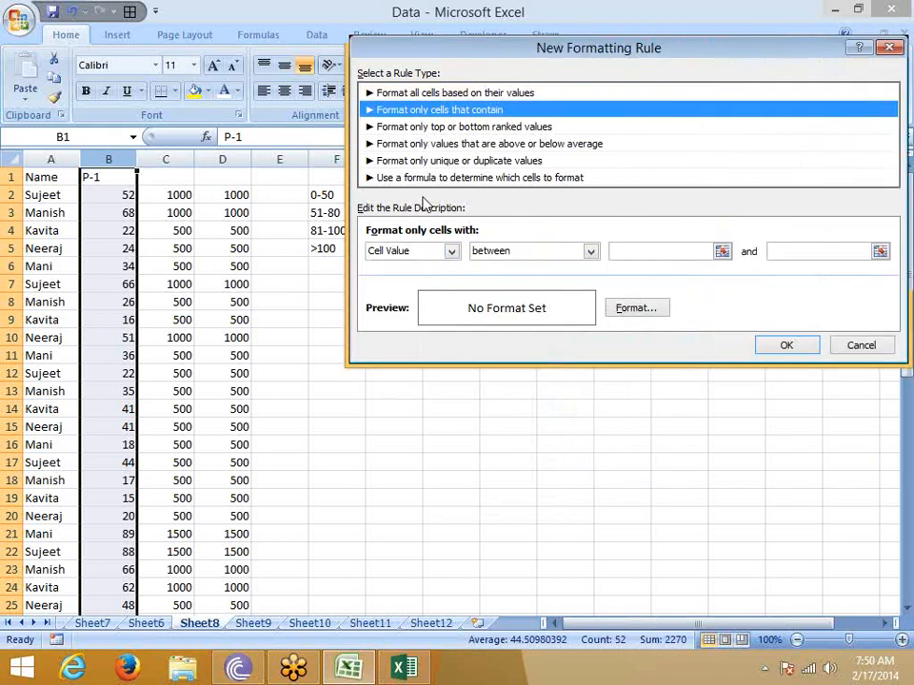
click(503, 93)
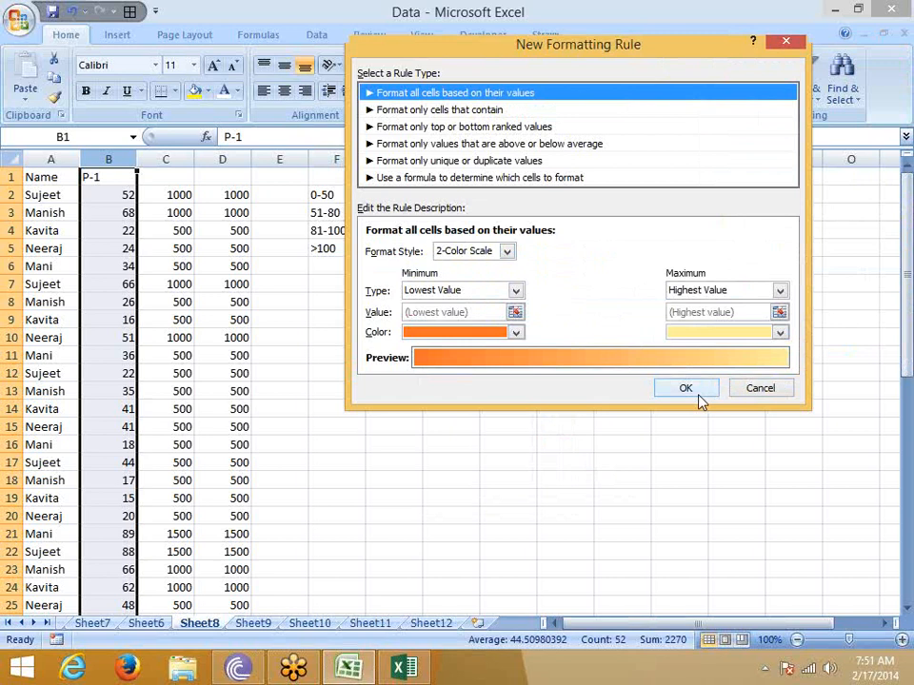
click(506, 251)
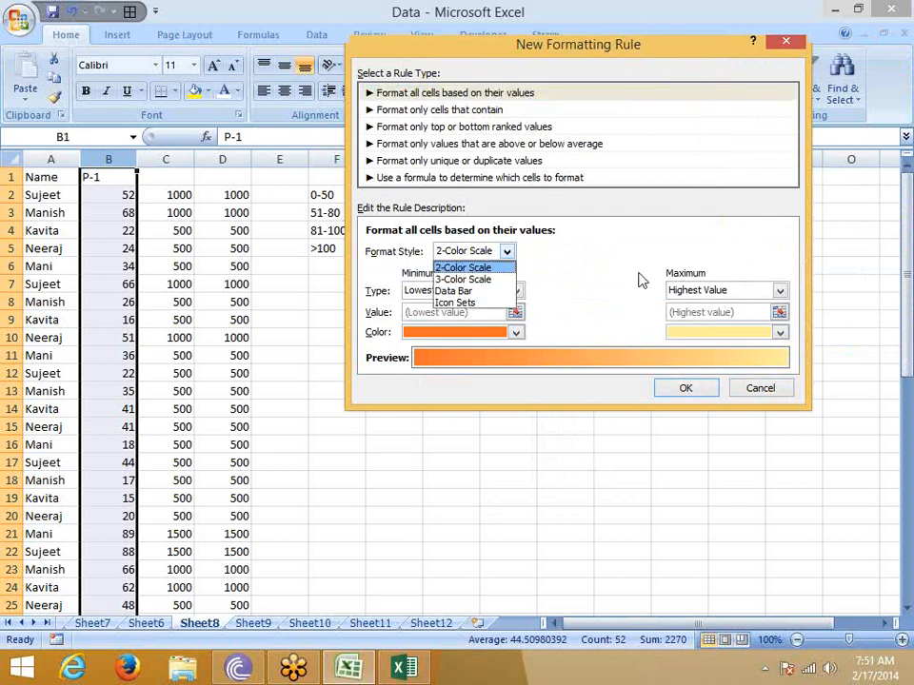
click(618, 297)
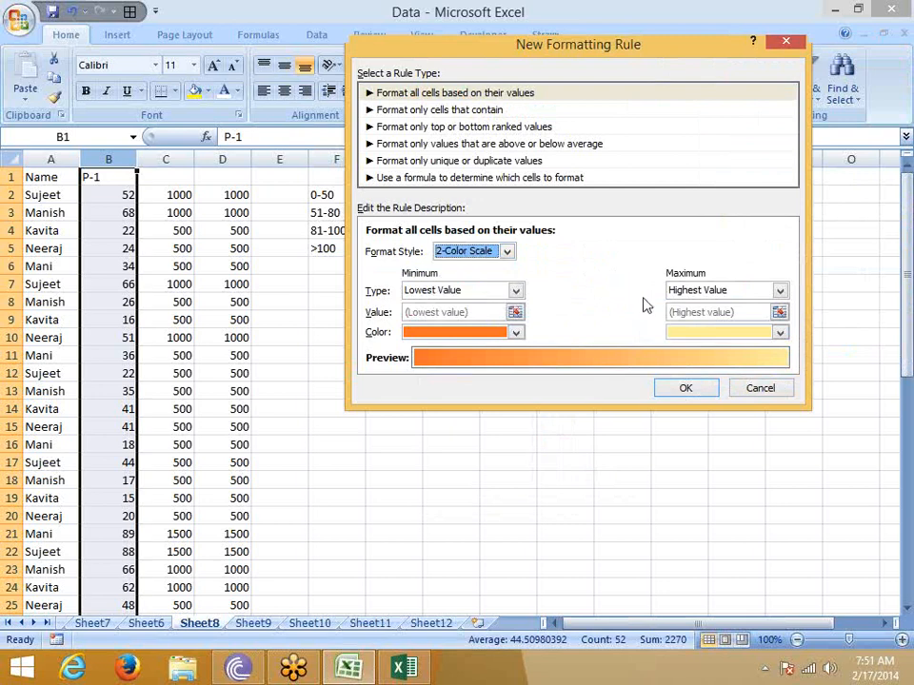
click(761, 389)
Start a new rule for column B that formats only cells that contain a cell value not between two limits
click(558, 85)
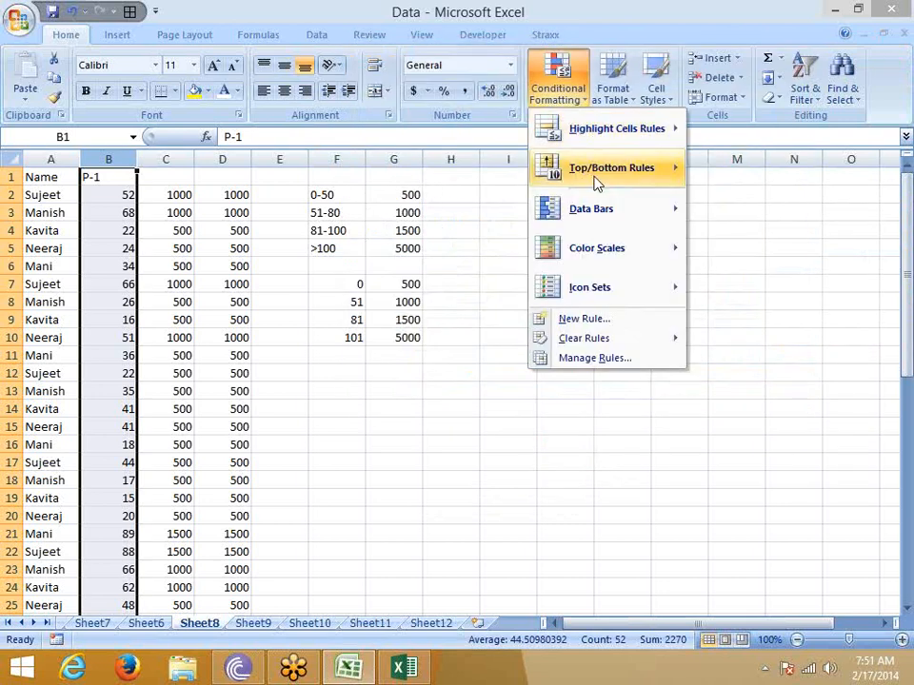
mouse_move(600, 210)
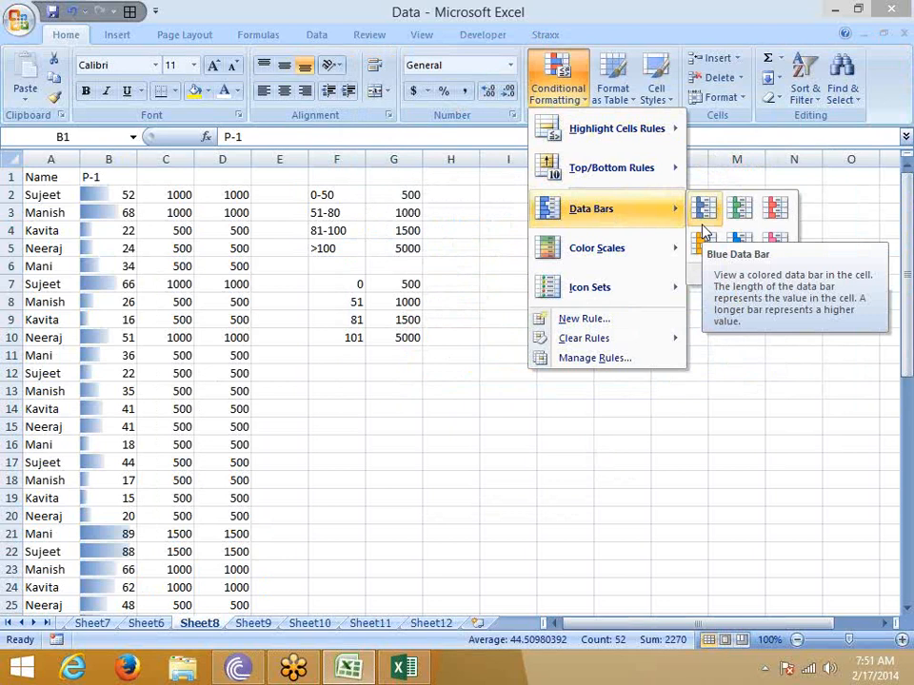
click(600, 320)
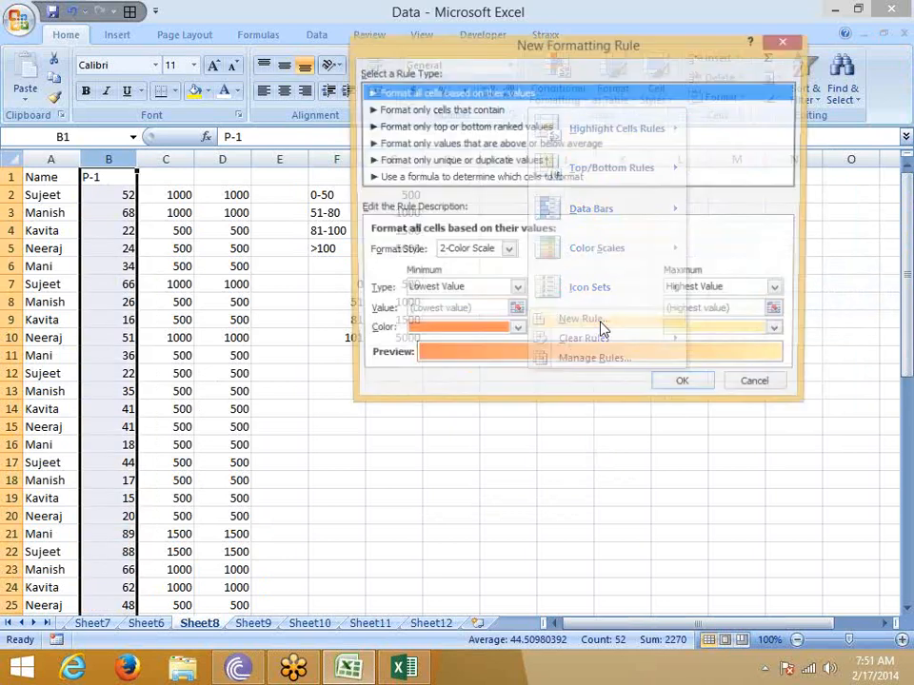
click(485, 112)
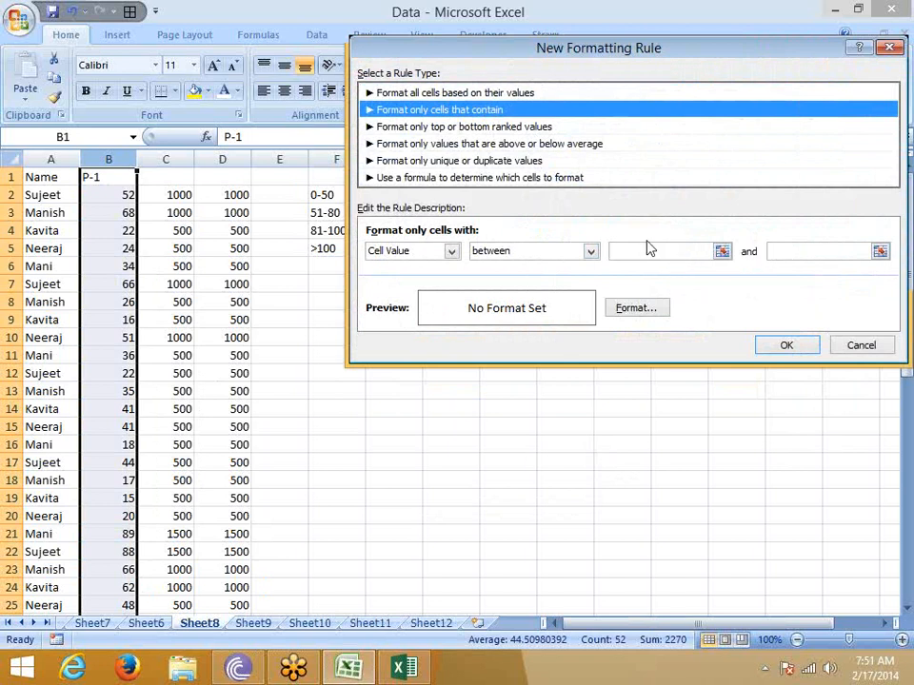
click(561, 251)
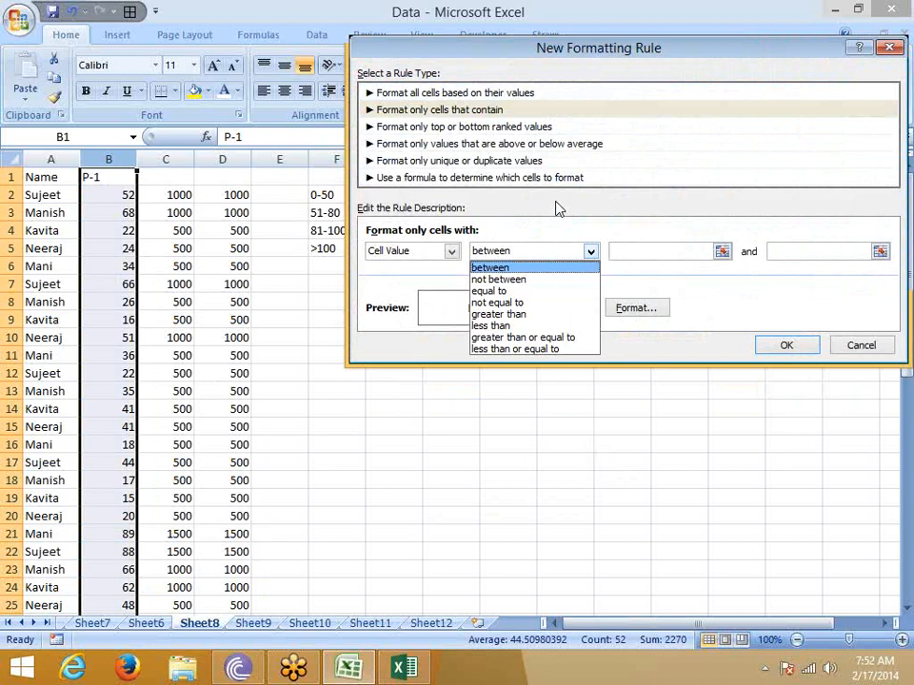
click(523, 280)
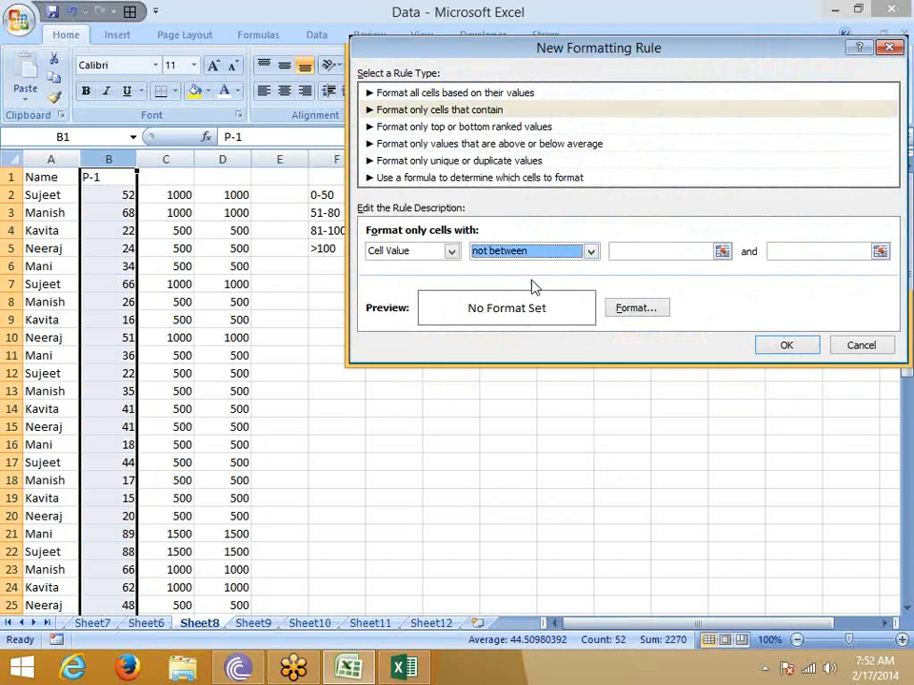
Enter 50 and 30 as the rule's limits and give matching cells a green fill
click(617, 252)
text(50)
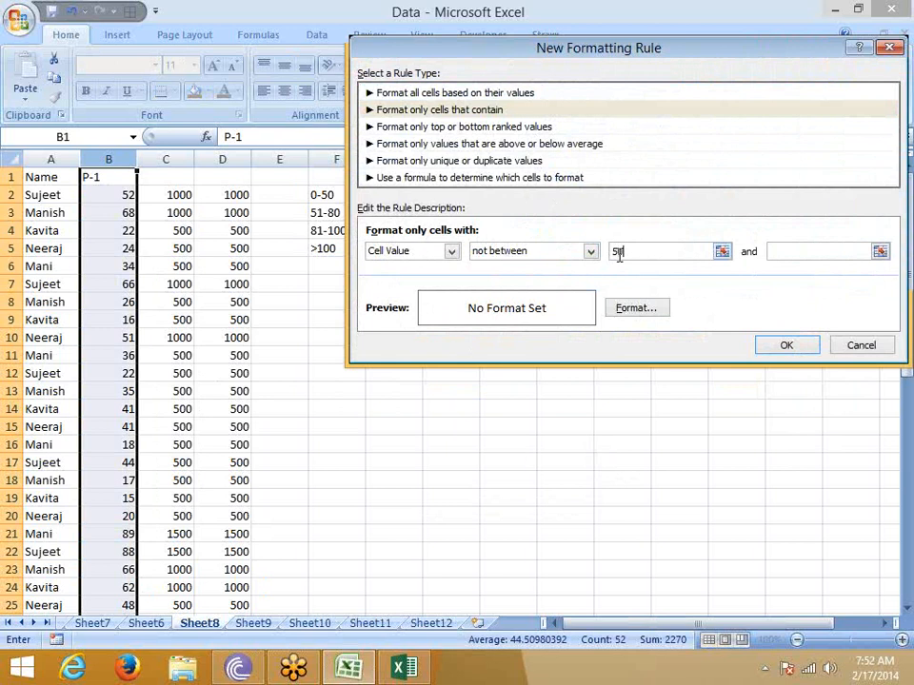
key(Tab)
text(30)
click(666, 312)
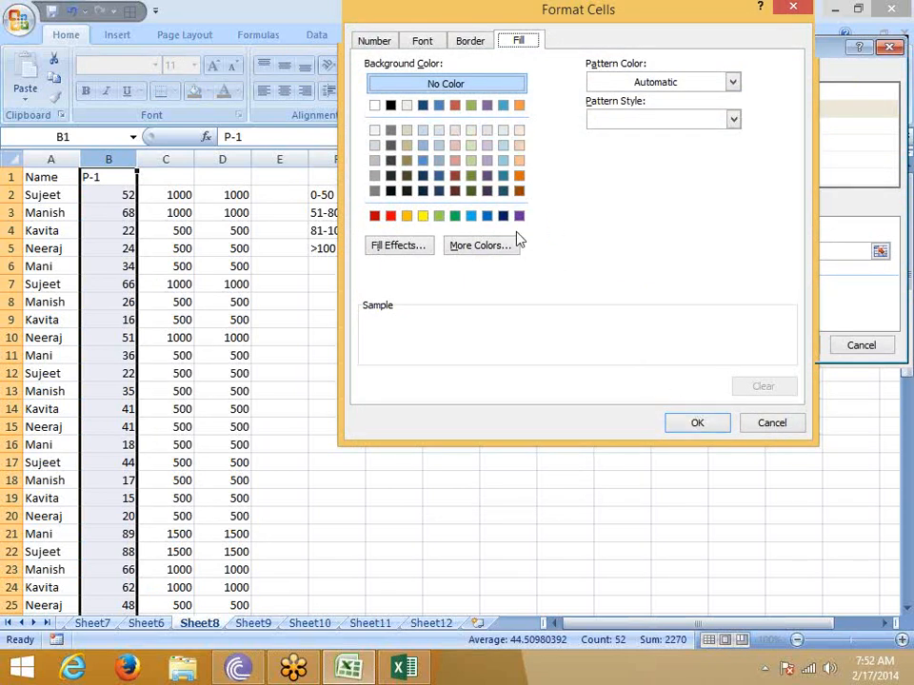
click(455, 216)
click(699, 425)
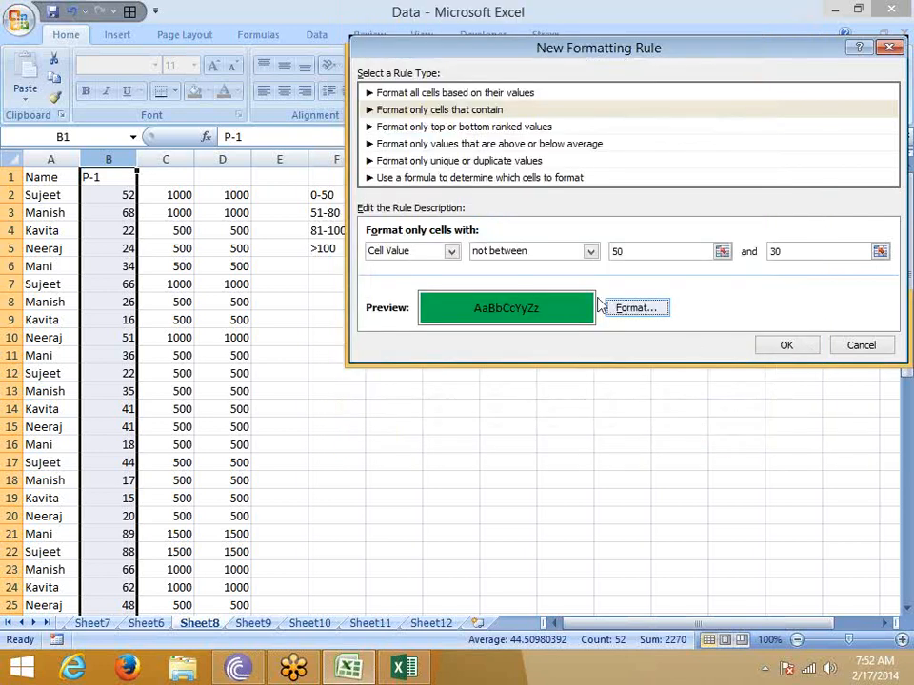
Set the not between limits to 30 and 50, and apply the rule to column B
click(518, 252)
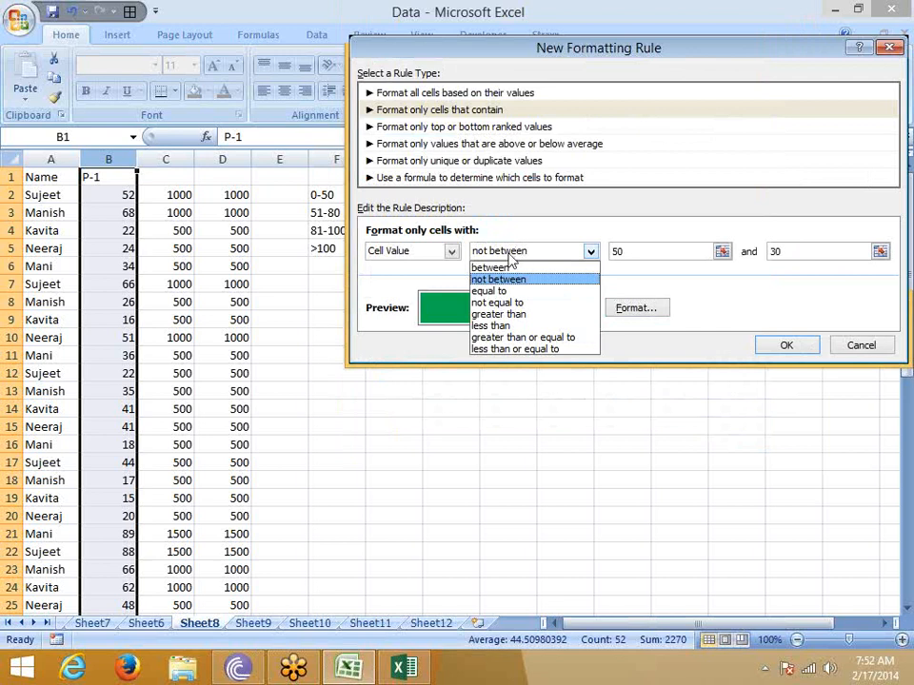
click(718, 314)
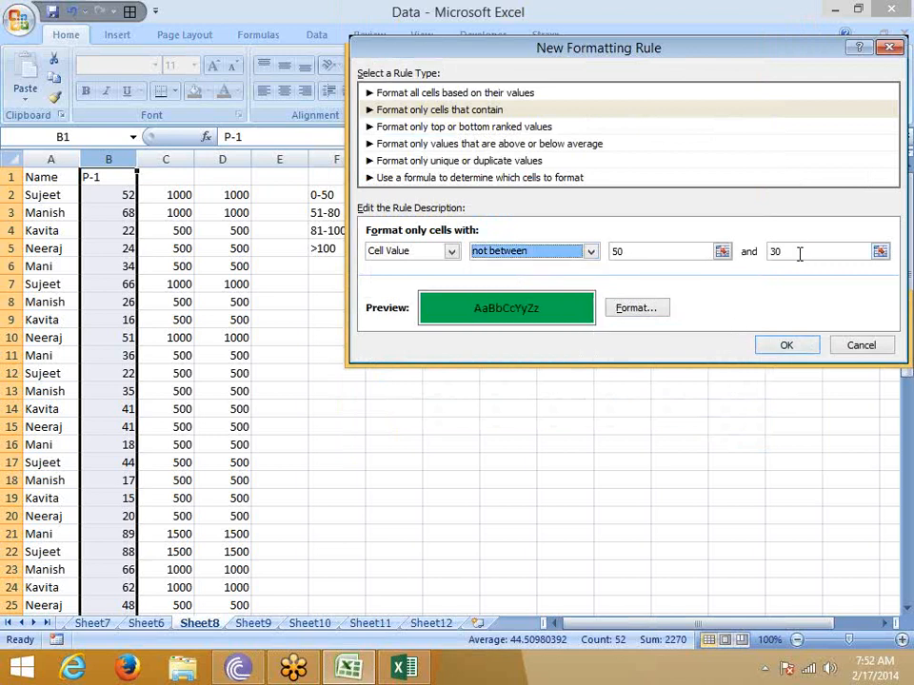
drag(628, 251, 582, 253)
text(30)
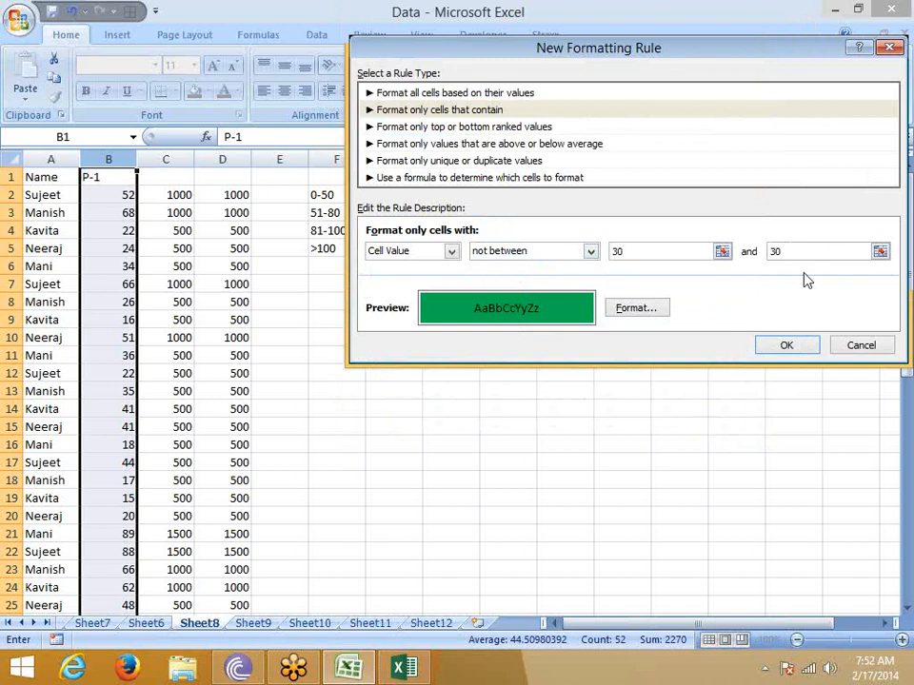
drag(797, 255, 738, 262)
text(50)
click(798, 350)
click(798, 350)
Start a new highlight rule for the names in column A, based on Specific Text
click(41, 175)
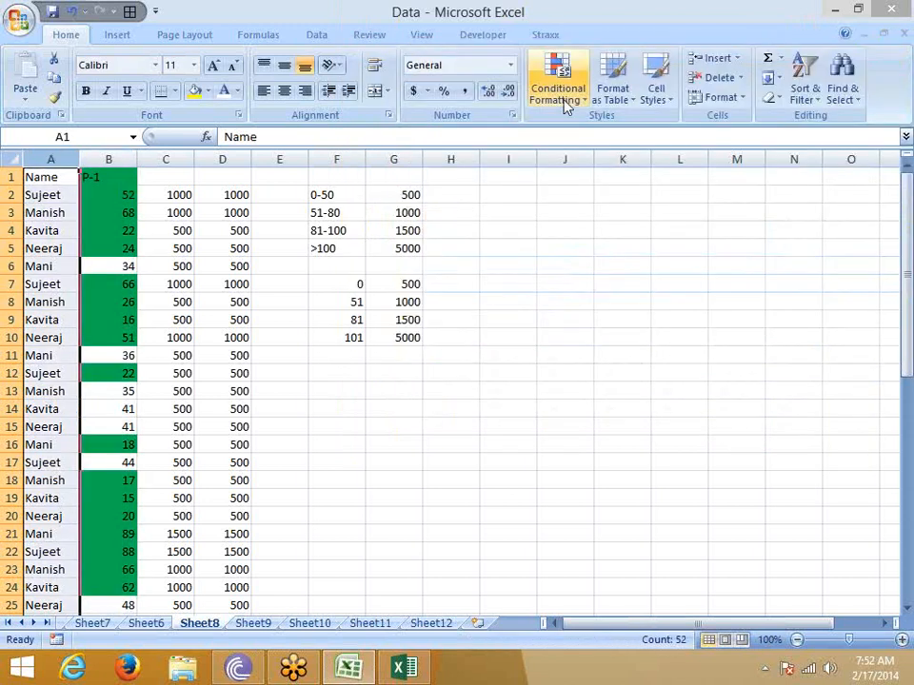
click(563, 105)
mouse_move(578, 131)
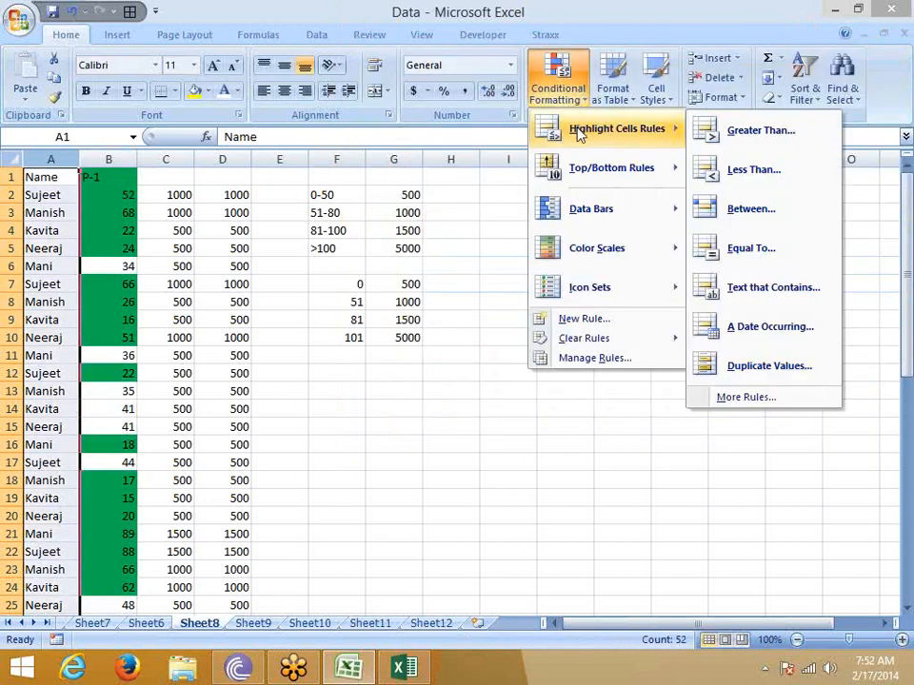
click(783, 399)
click(471, 254)
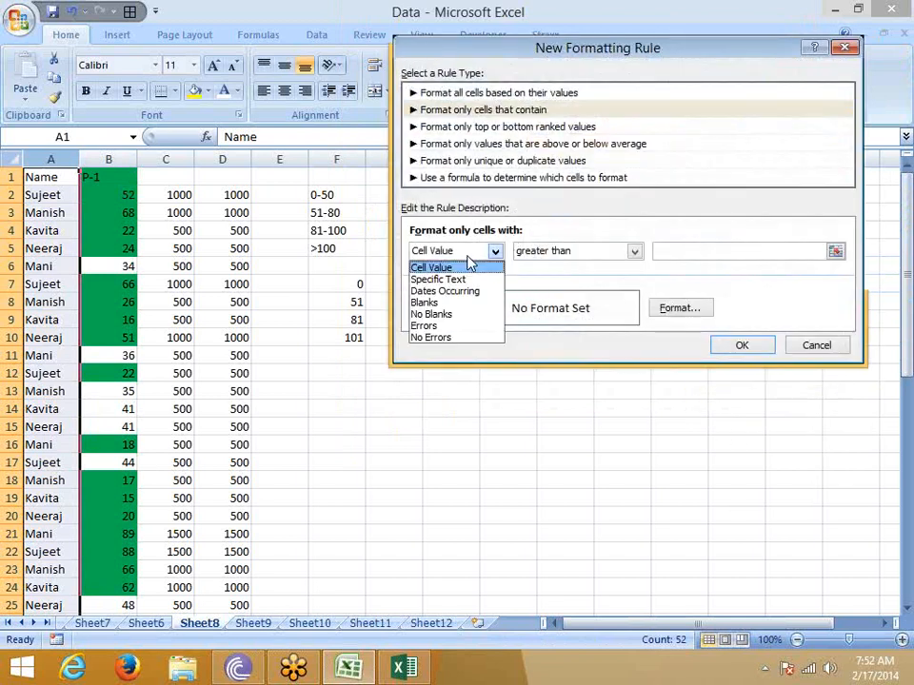
click(467, 280)
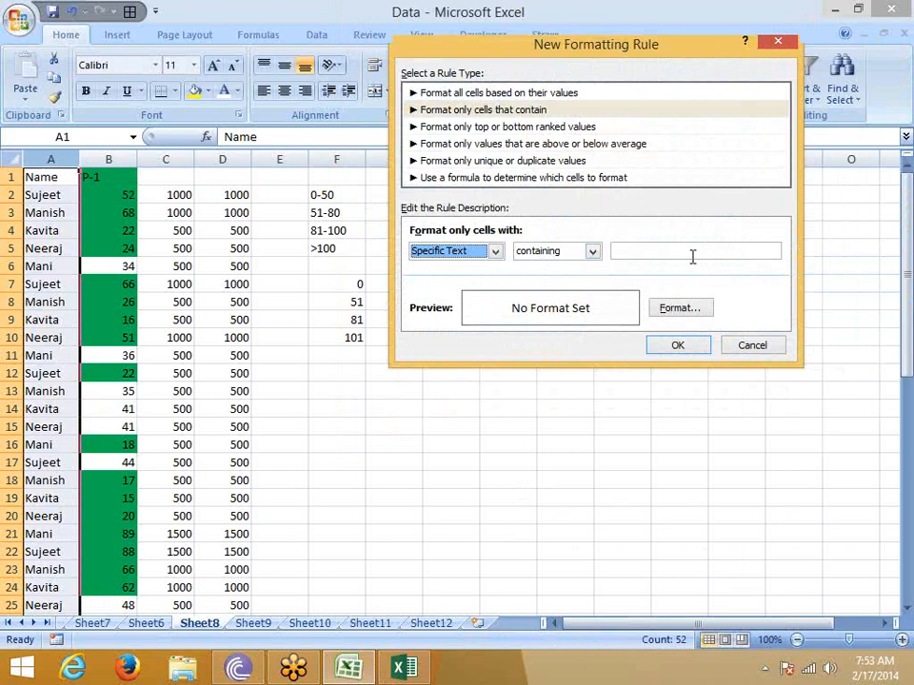
Set the text condition to beginning with "su", after trying not containing
click(576, 262)
click(569, 280)
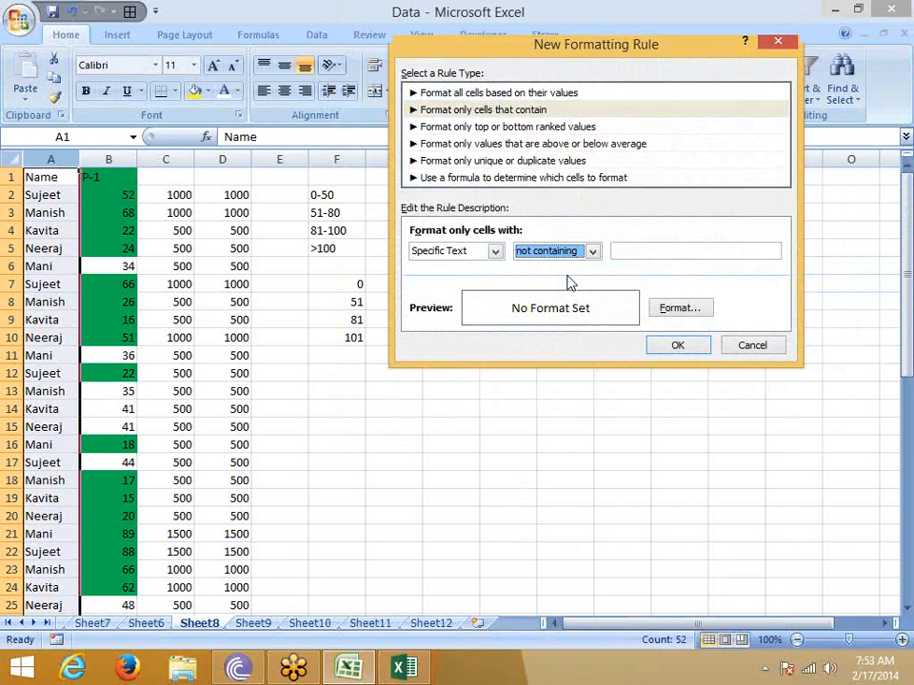
click(559, 255)
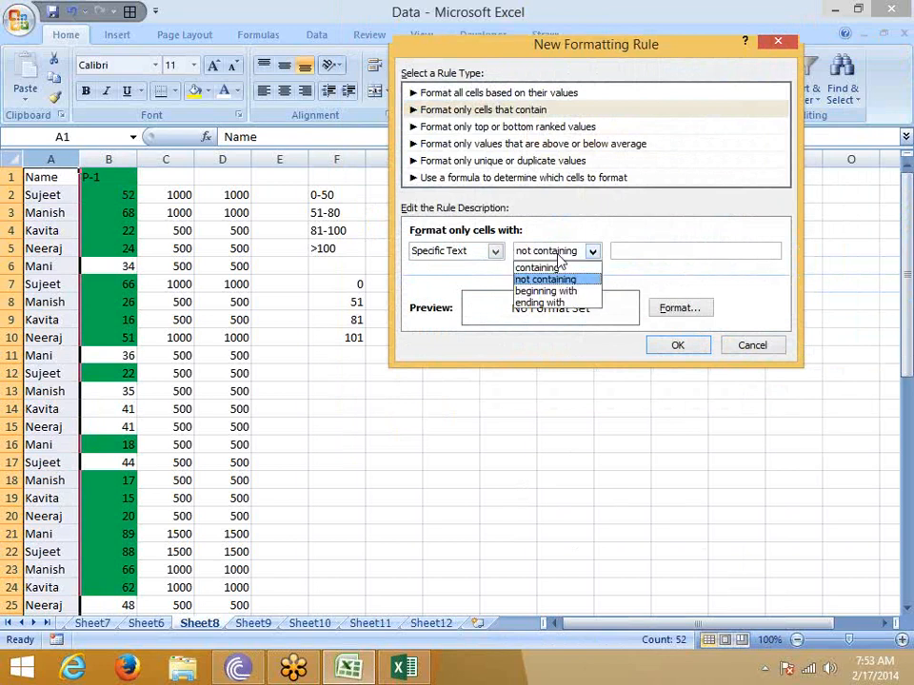
click(547, 292)
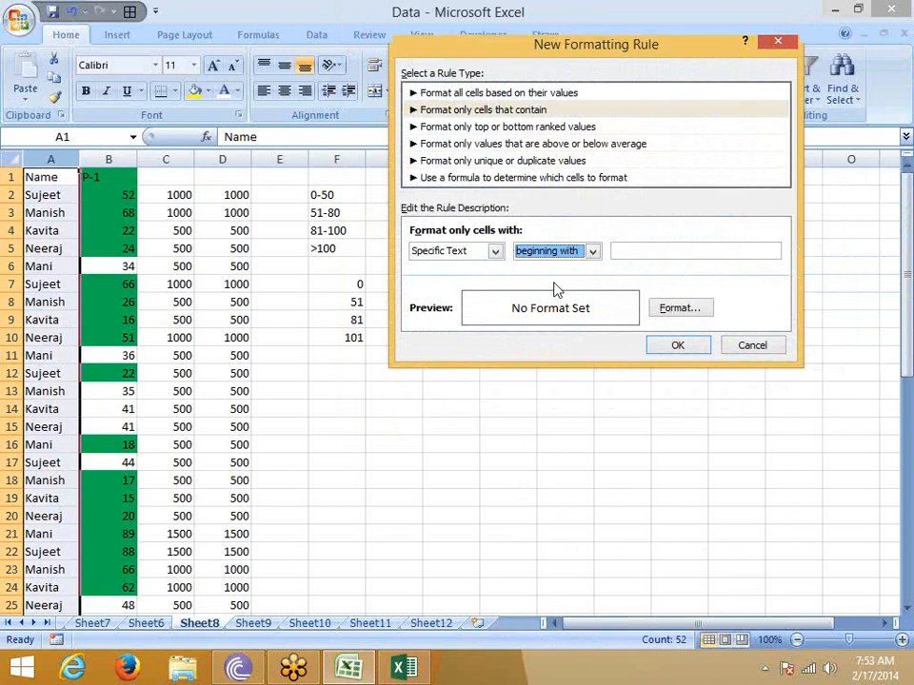
click(637, 251)
text(su)
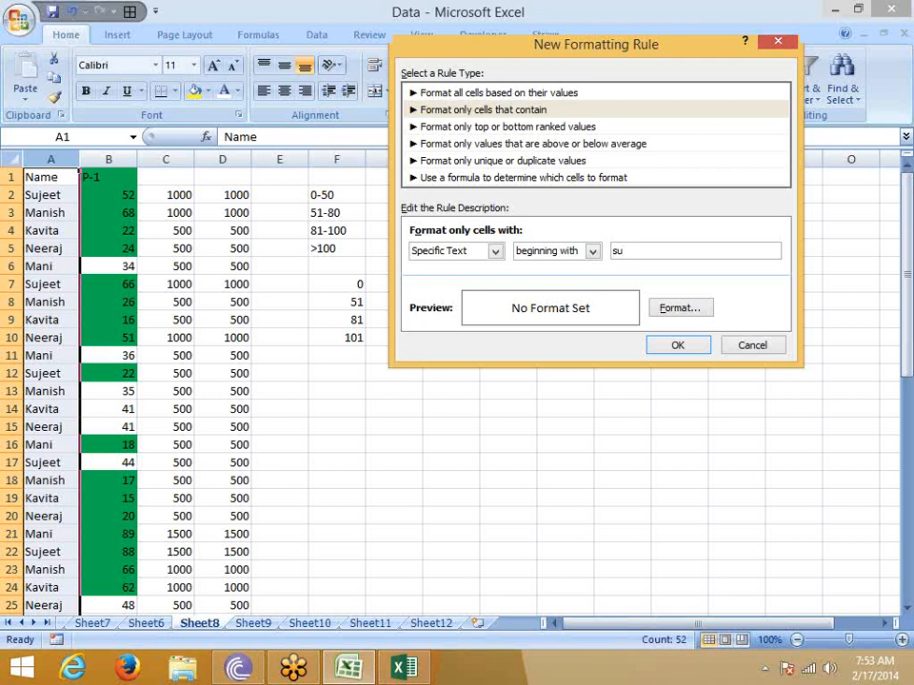
Change the text condition to ending with "sh" and view the fill formats without choosing one
click(560, 255)
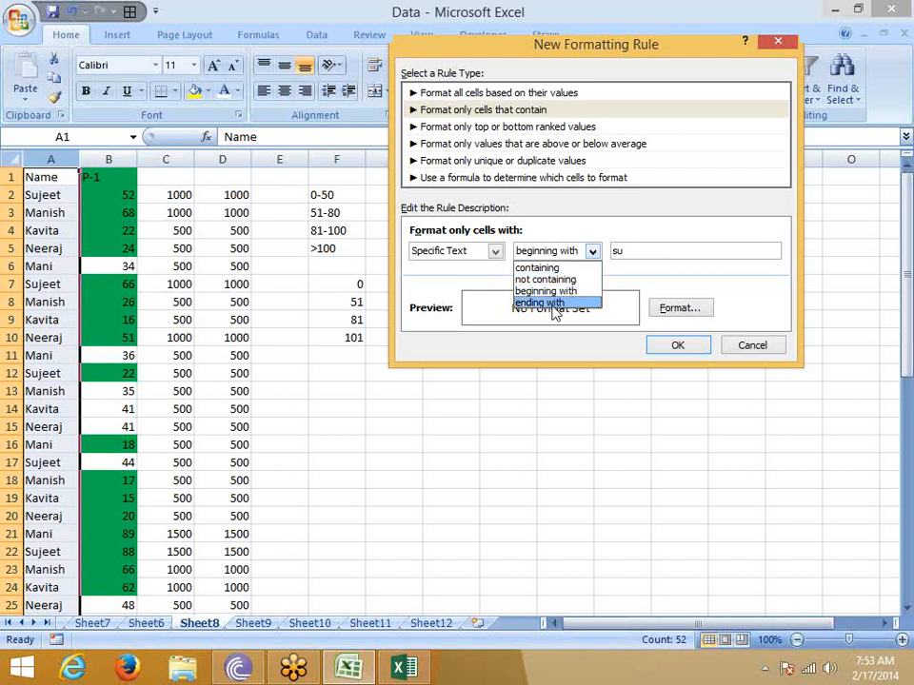
click(550, 303)
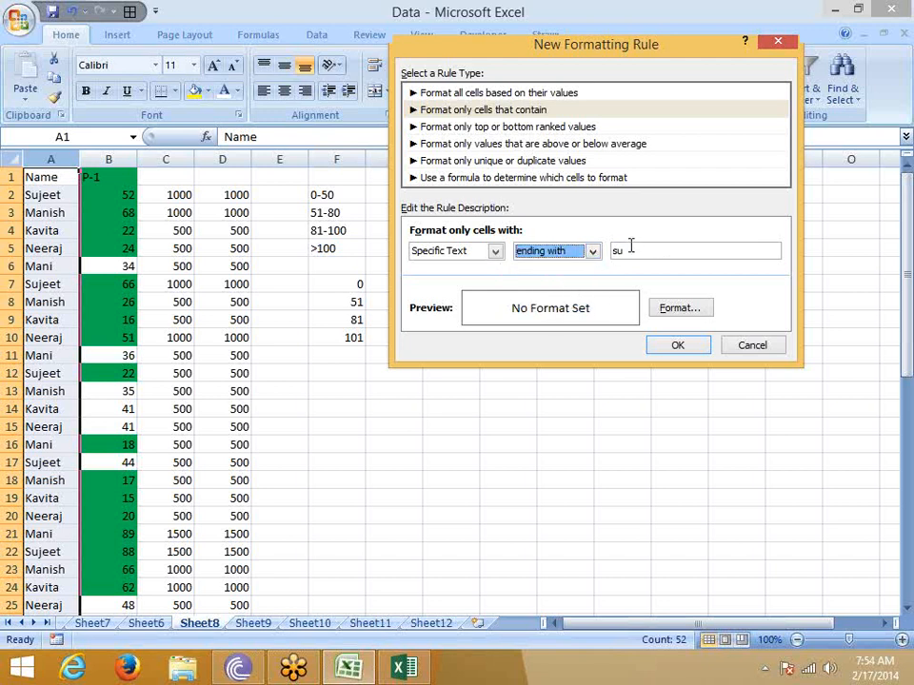
key(Tab)
text(sh)
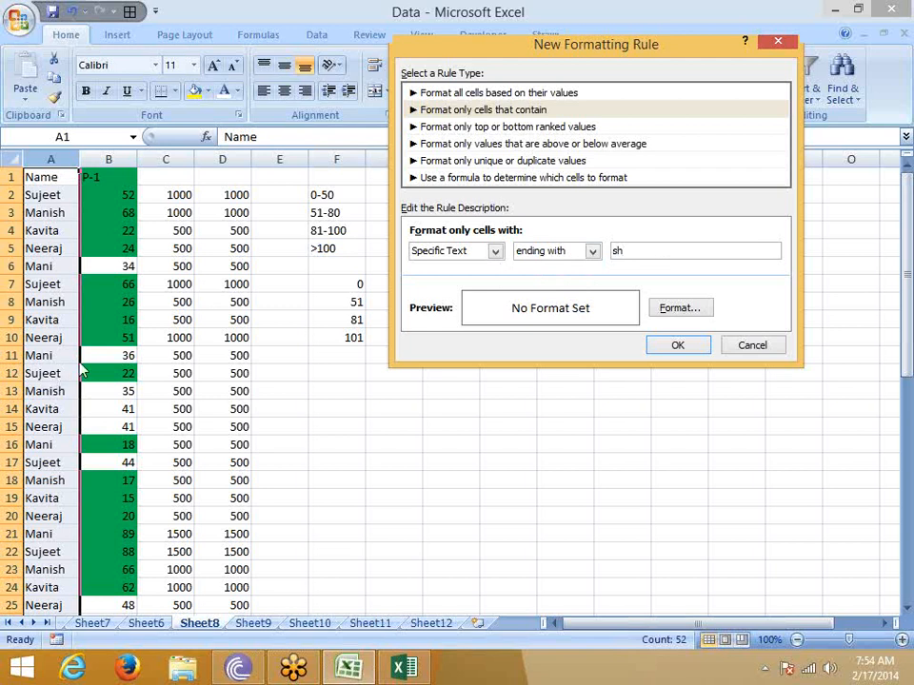
click(673, 312)
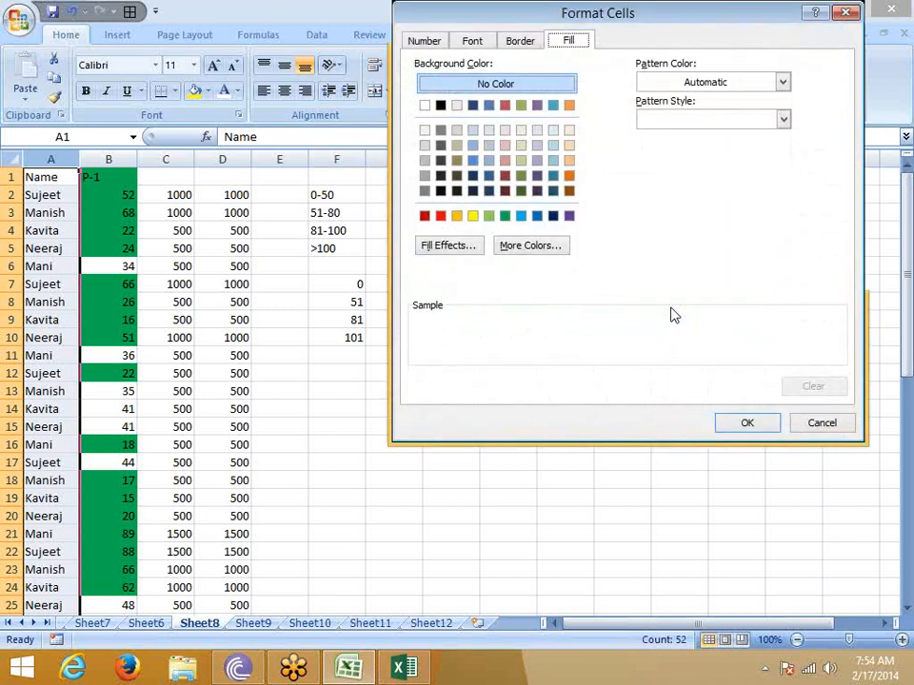
click(816, 425)
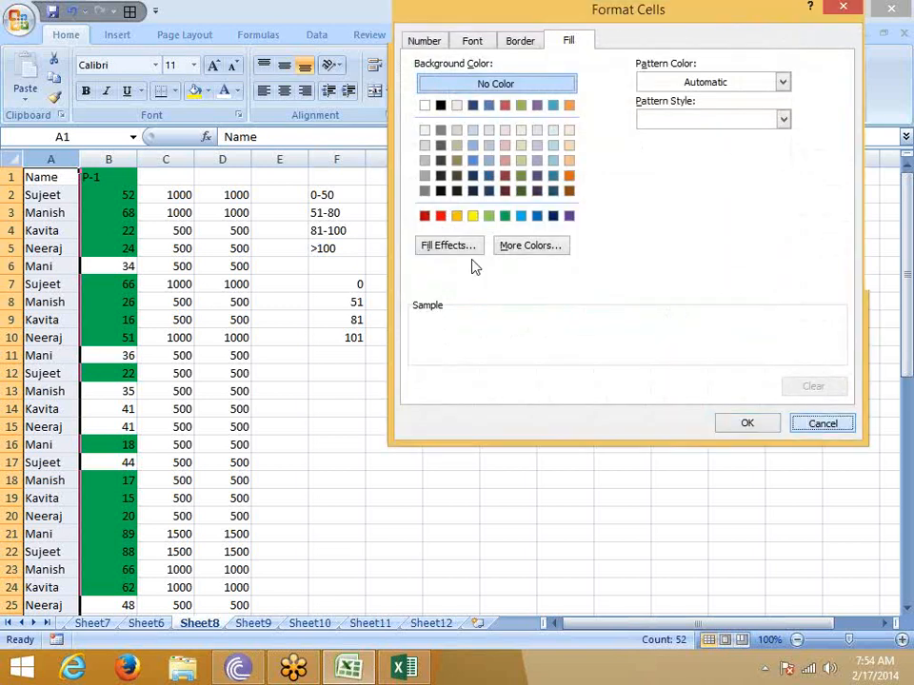
Switch the rule condition to Dates Occurring and view its available date periods
click(470, 255)
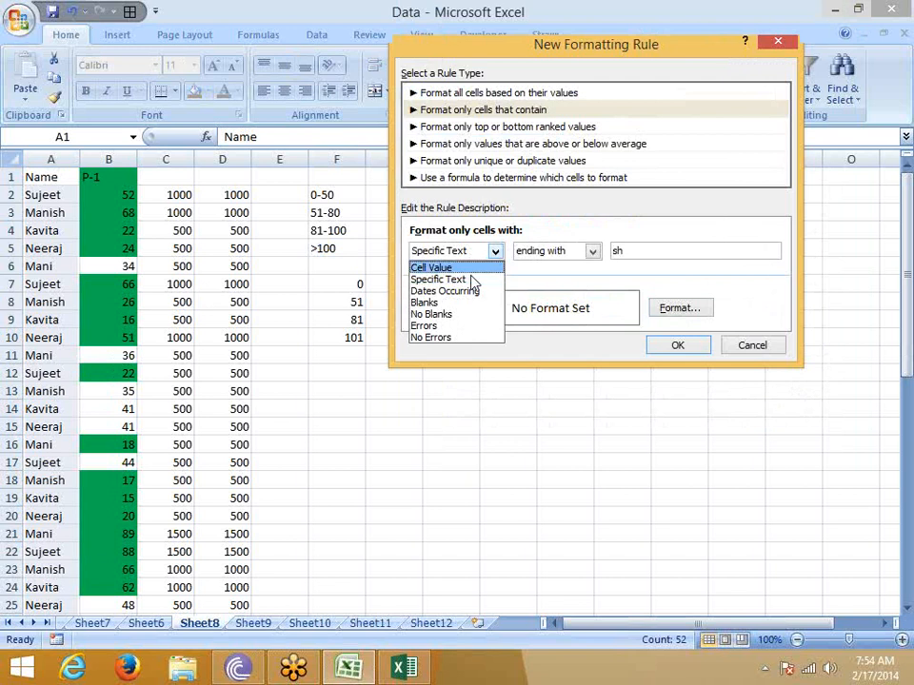
click(467, 291)
click(545, 253)
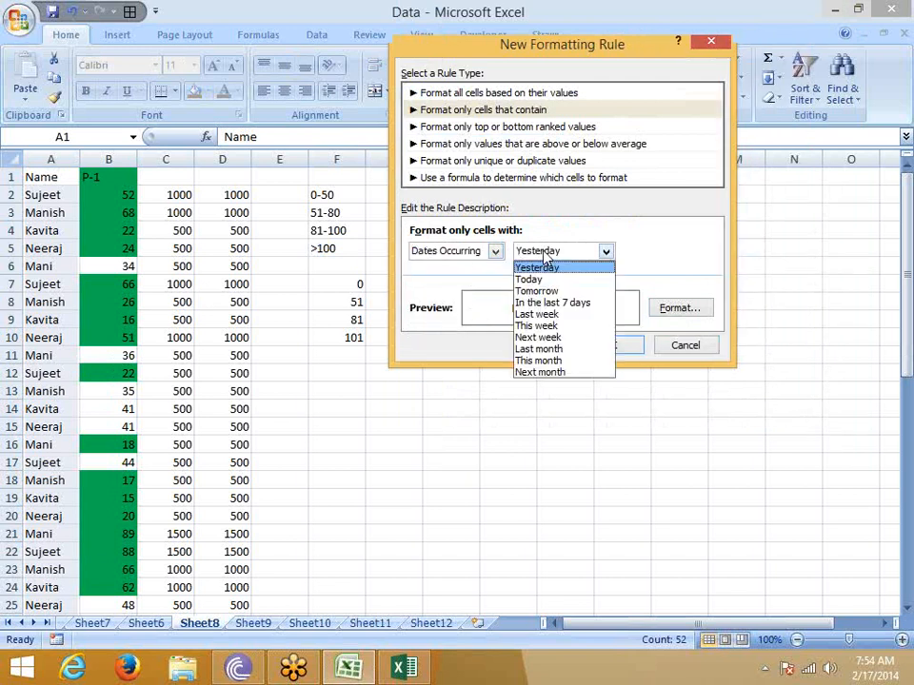
click(495, 251)
Try the Blanks and No Blanks conditions, and cancel the new rule
click(456, 253)
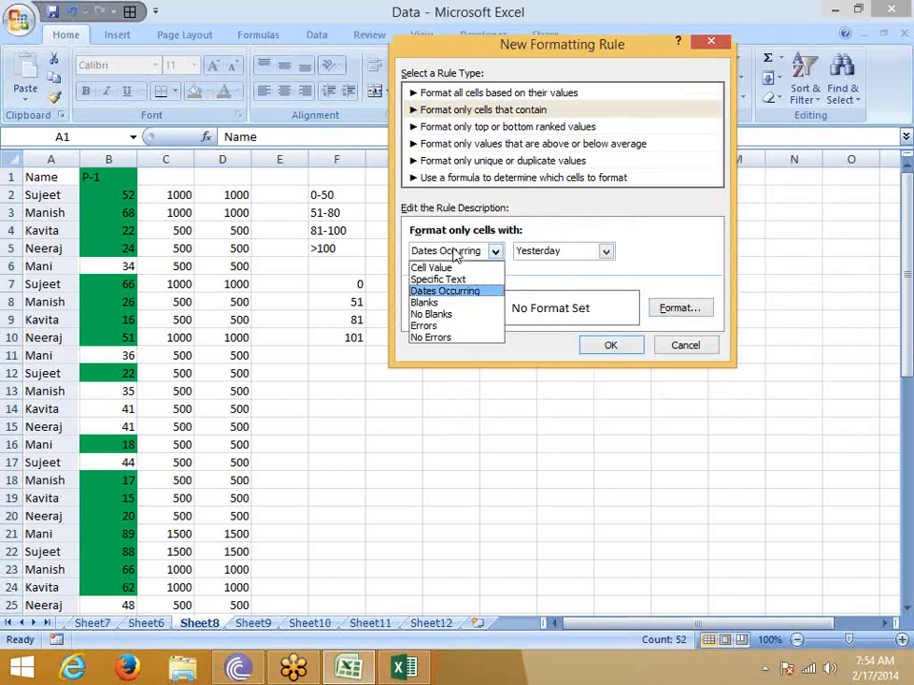
click(446, 302)
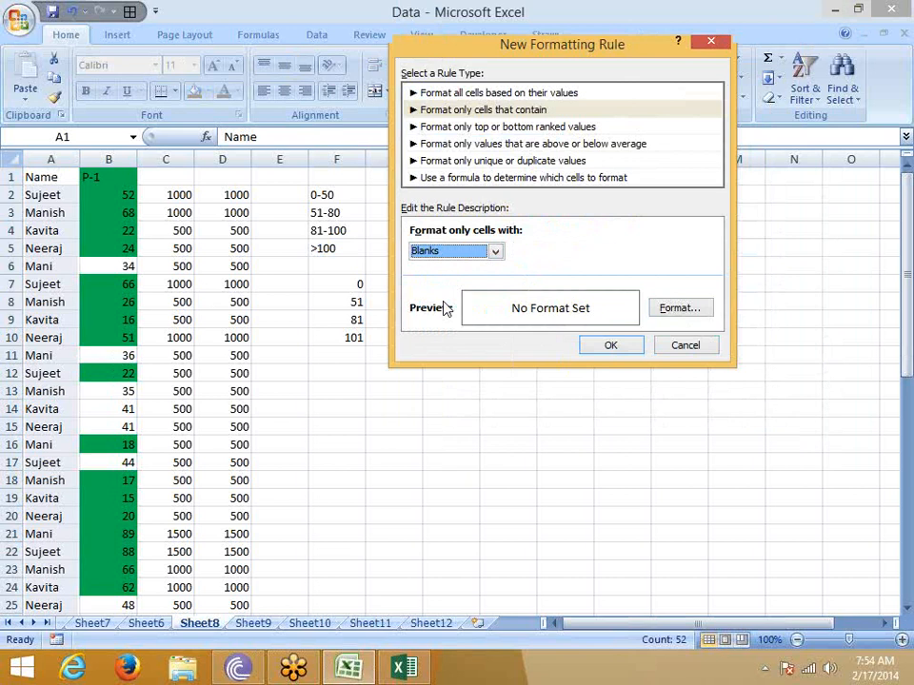
click(445, 252)
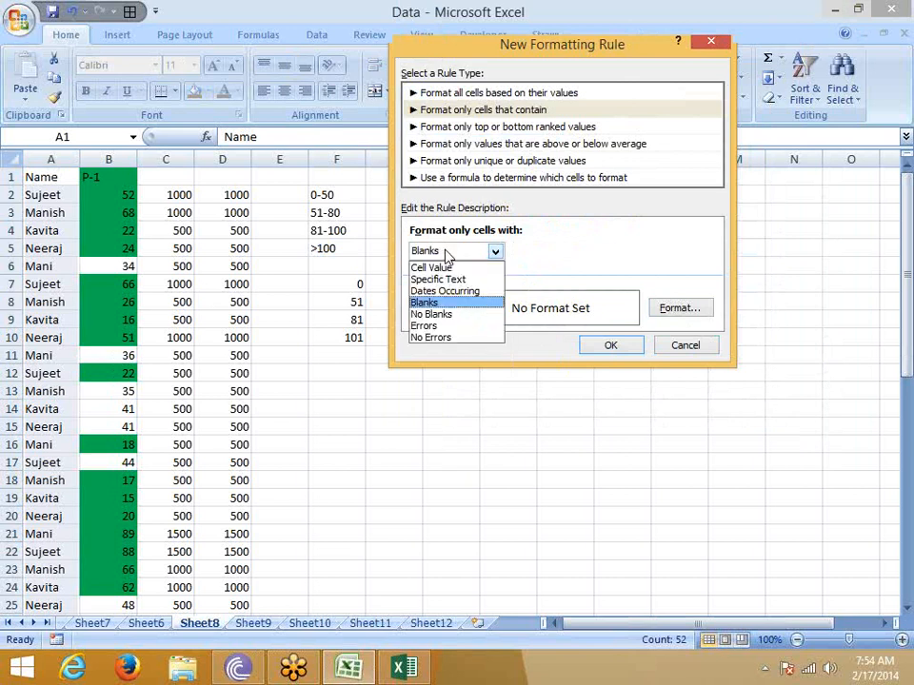
click(437, 315)
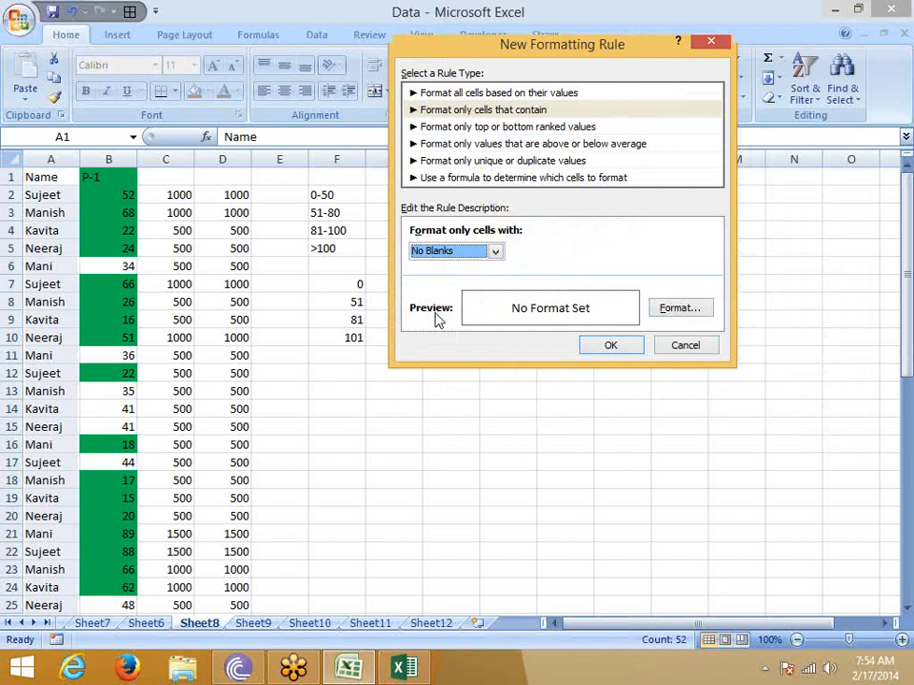
click(466, 253)
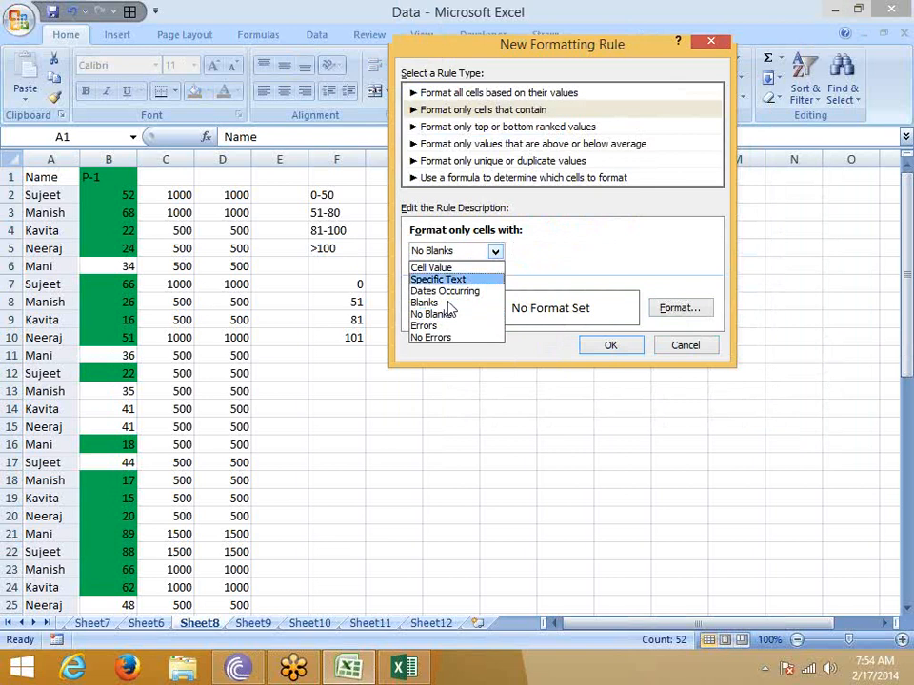
click(683, 350)
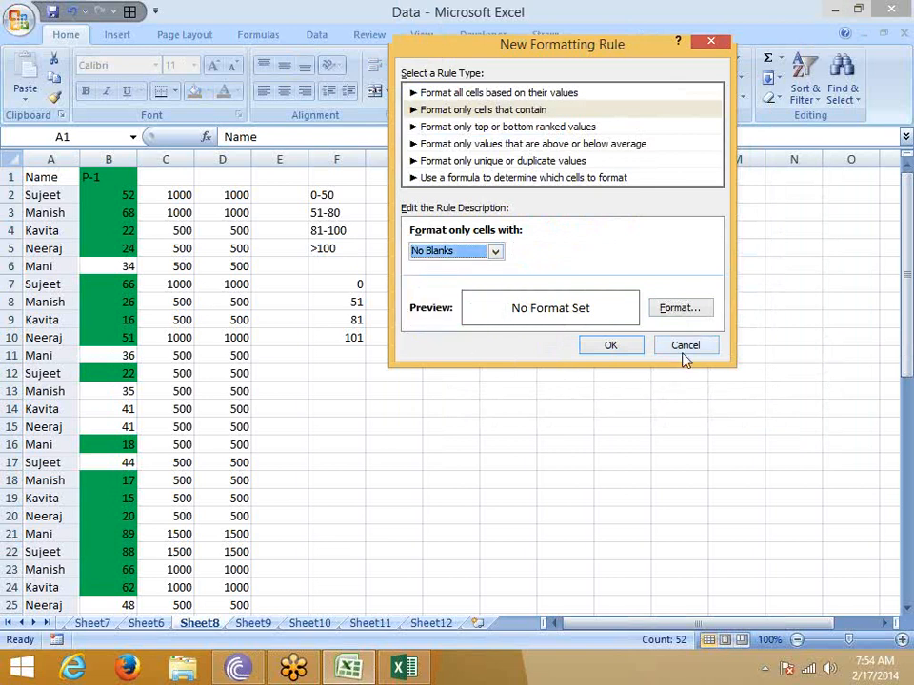
click(685, 349)
Insert a new worksheet and enter the formula =NA() in cell A1
click(250, 623)
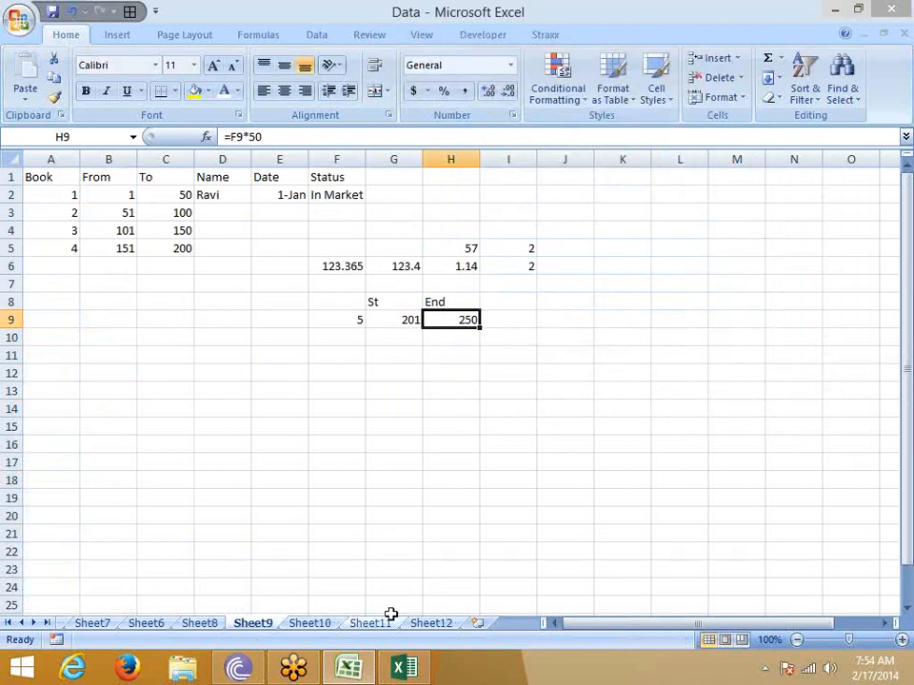
click(479, 626)
text(=na)
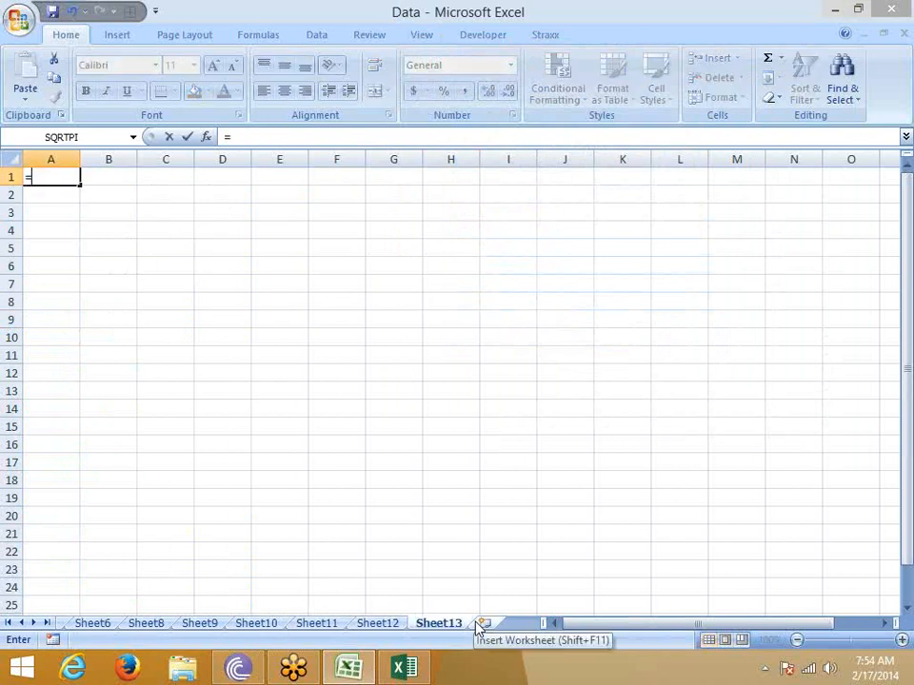
key(Tab)
key(Return)
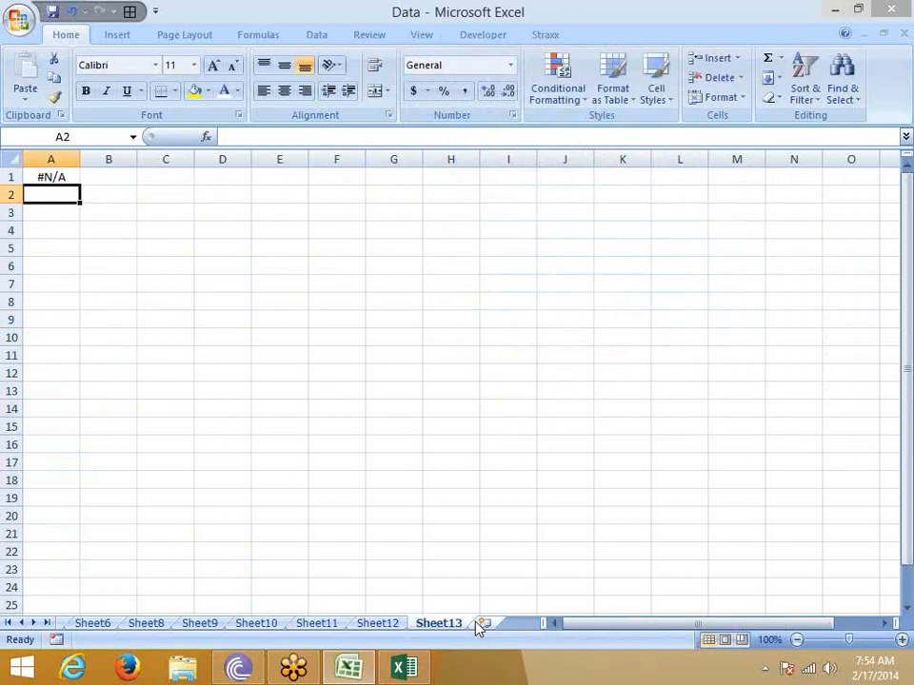
Fill the NA formula from A1 across to F1
key(Up)
key(shift+Right)
key(shift+Right)
key(shift+Right)
key(shift+Right)
key(shift+Right)
key(ctrl+r)
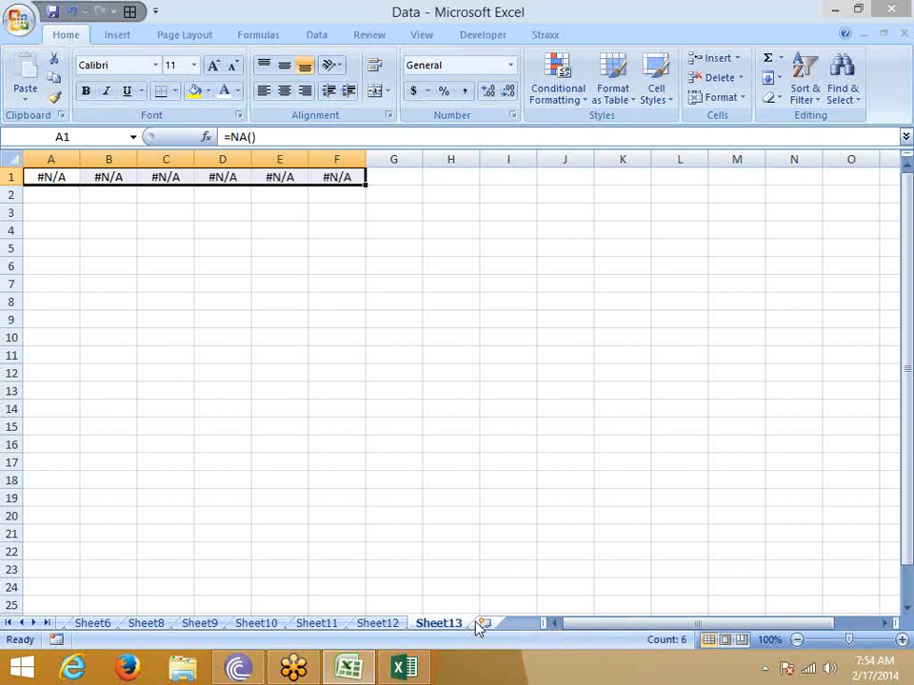
Fill the first row's formulas down through row 20, covering A1:F20
key(shift+Down)
key(shift+Down)
key(shift+Down)
key(shift+Down)
key(shift+Down)
key(shift+Down)
key(shift+Down)
key(shift+Down)
key(shift+Down)
key(shift+Down)
key(shift+Down)
key(shift+Down)
key(shift+Down)
key(shift+Down)
key(shift+Down)
key(shift+Down)
key(shift+Down)
key(shift+Down)
key(shift+Down)
key(ctrl+d)
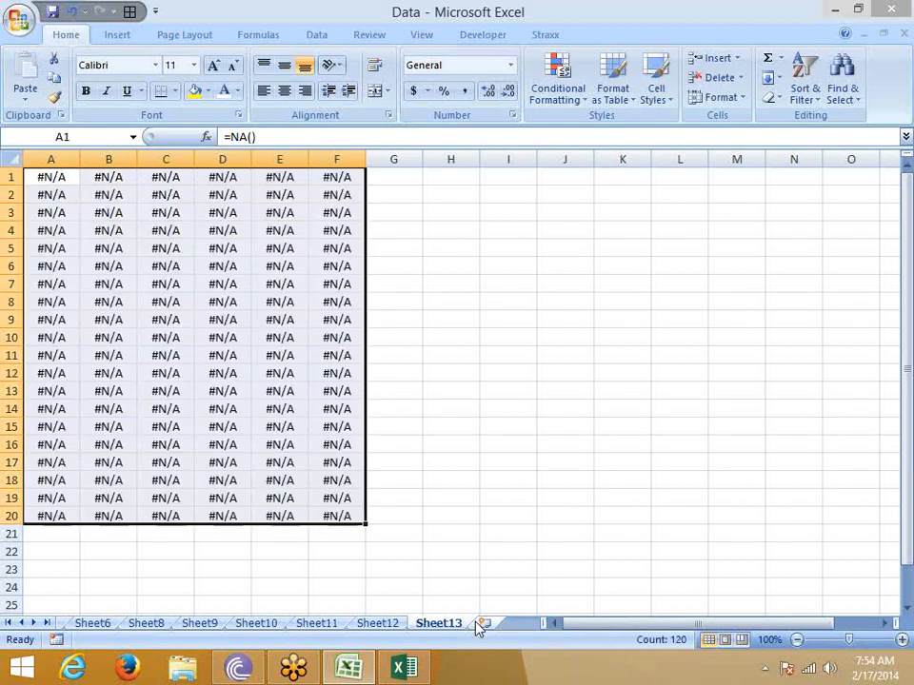
Replace the errors in C8 and D4 with the values 85 and 52
click(301, 390)
click(274, 319)
click(190, 301)
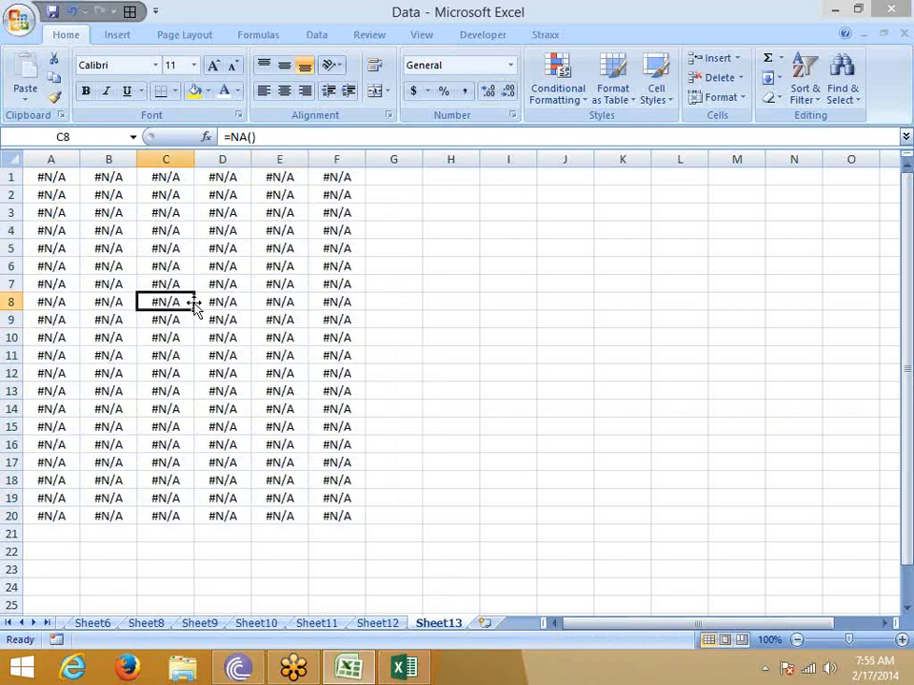
text(85)
key(Right)
key(Up)
key(Up)
key(Up)
key(Up)
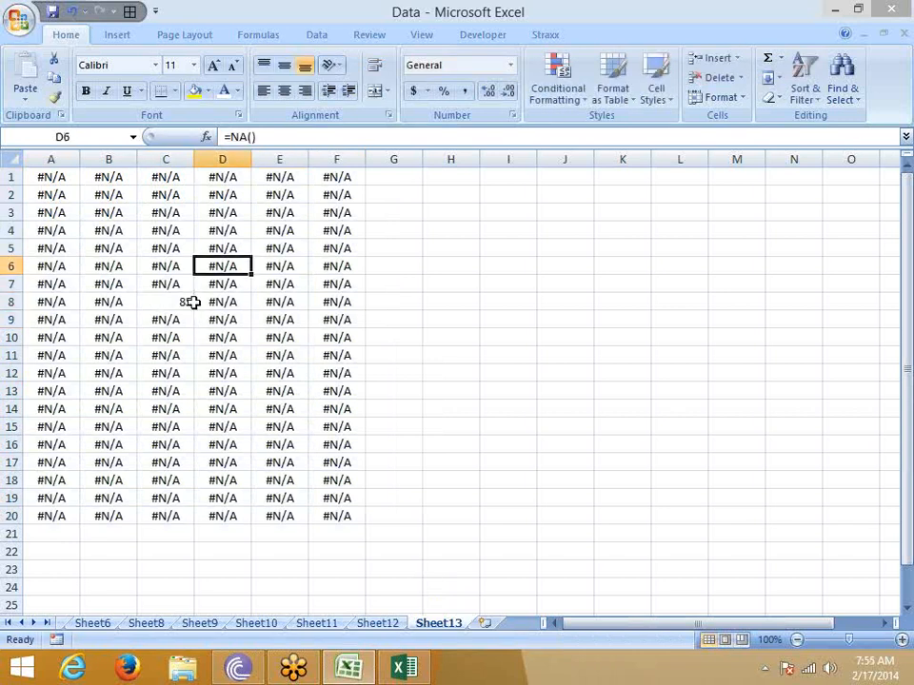
text(52)
Replace the errors in E9 and F13 with the values 52 and 32
key(Right)
key(Down)
key(Down)
key(Down)
key(Down)
key(Down)
text(52)
key(Right)
key(Down)
key(Down)
key(Down)
key(Down)
text(32)
key(Up)
click(234, 318)
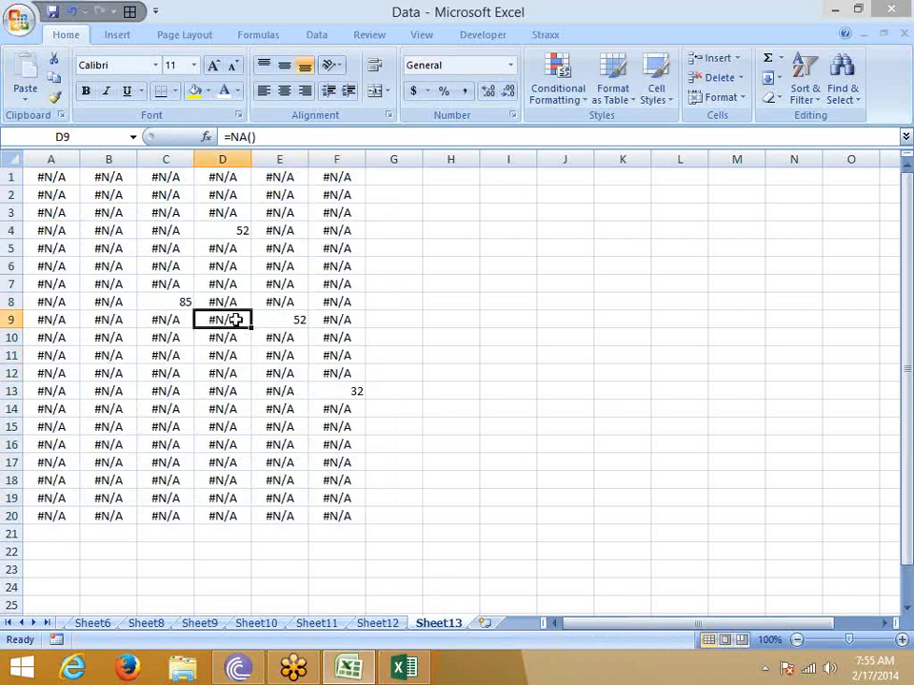
Start a new conditional formatting rule on A1:F20 that formats only cells containing Errors
drag(55, 178, 348, 493)
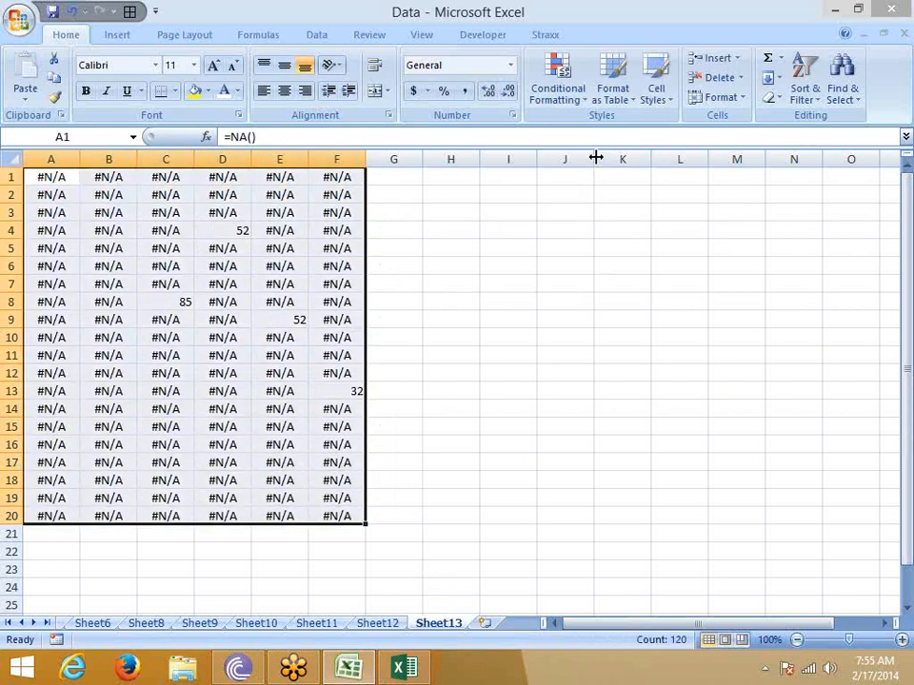
click(570, 104)
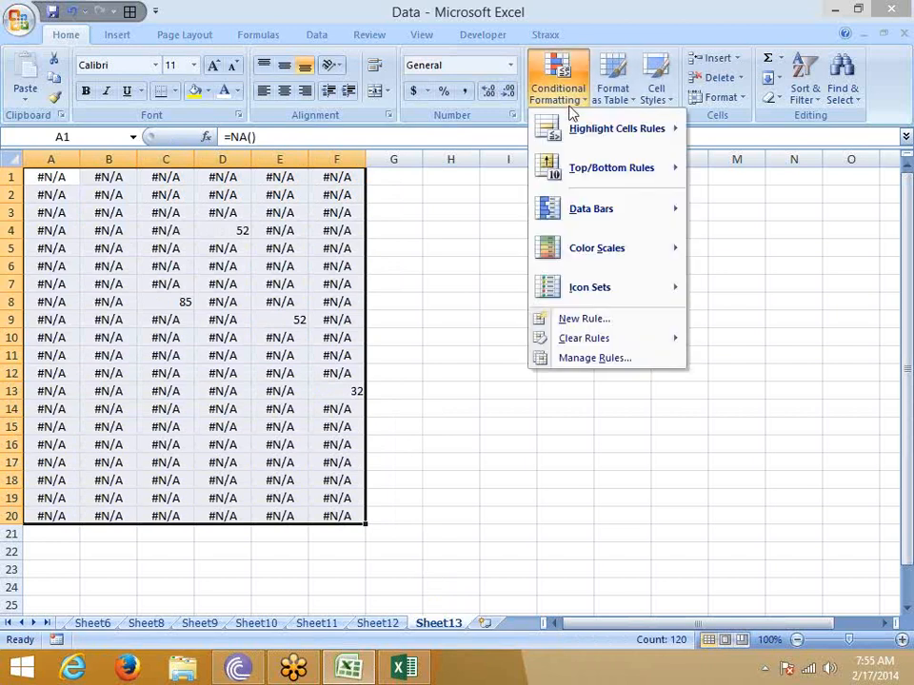
click(561, 320)
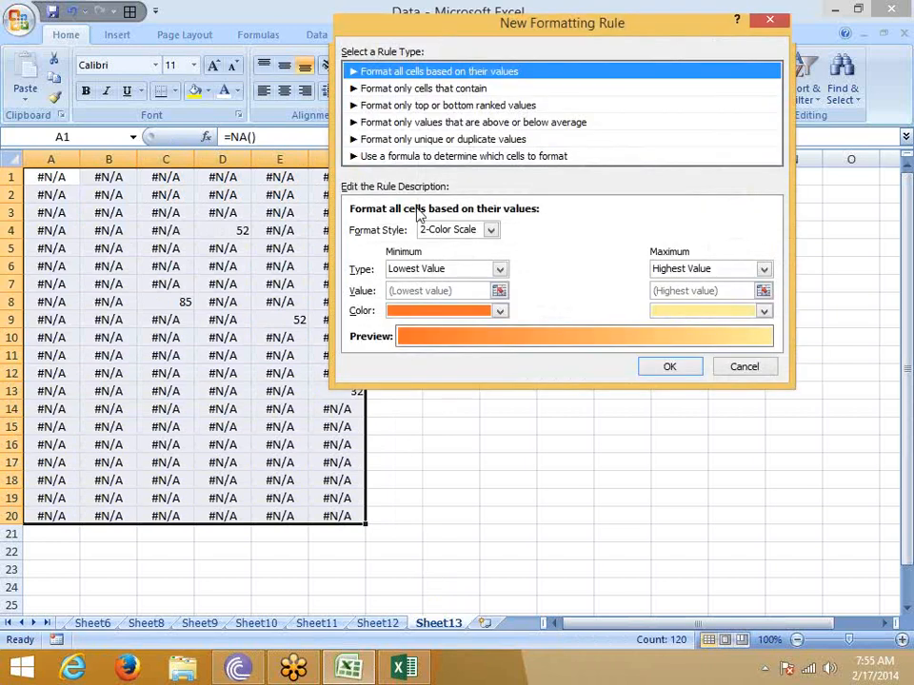
click(399, 88)
click(380, 231)
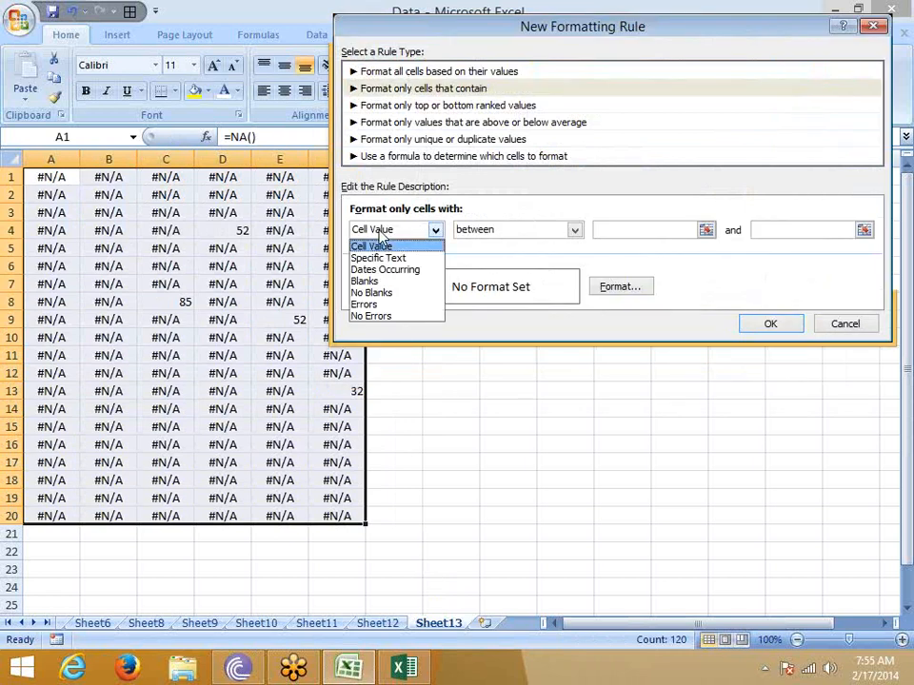
click(406, 305)
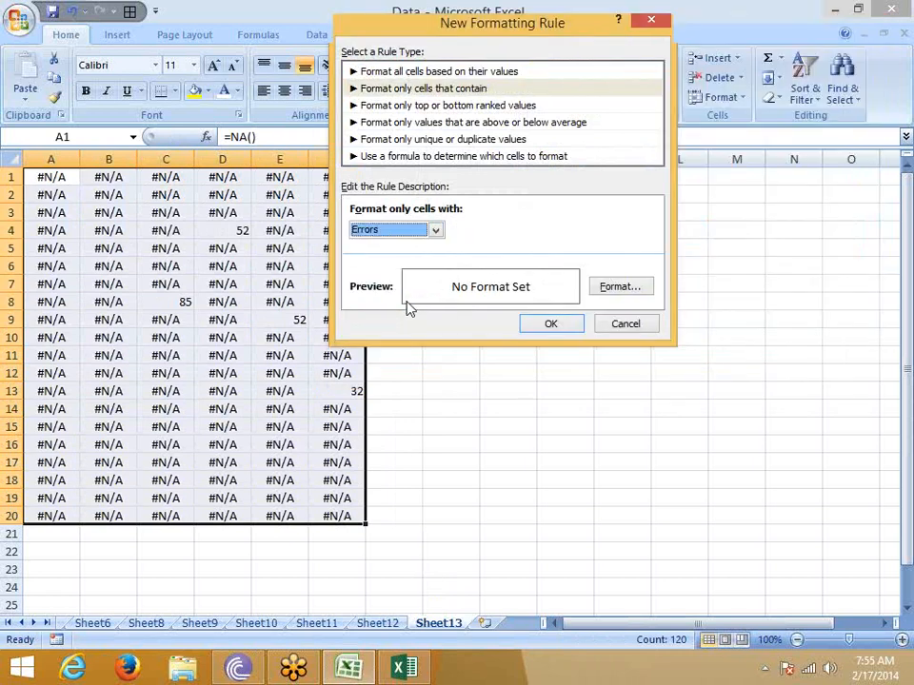
Set the rule's font color to white, apply it, and check the formatted error cells
click(617, 288)
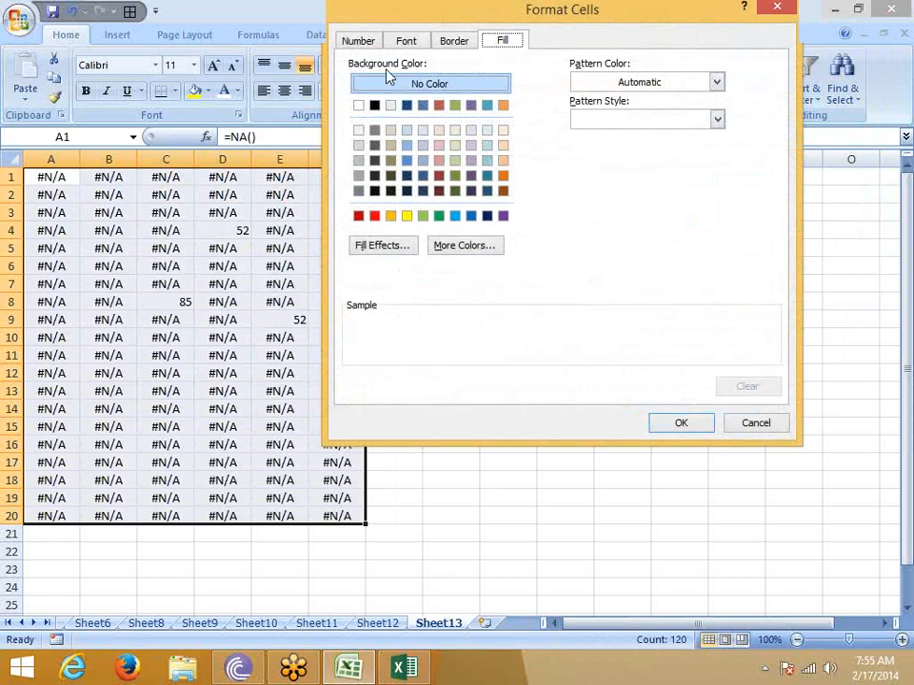
click(415, 48)
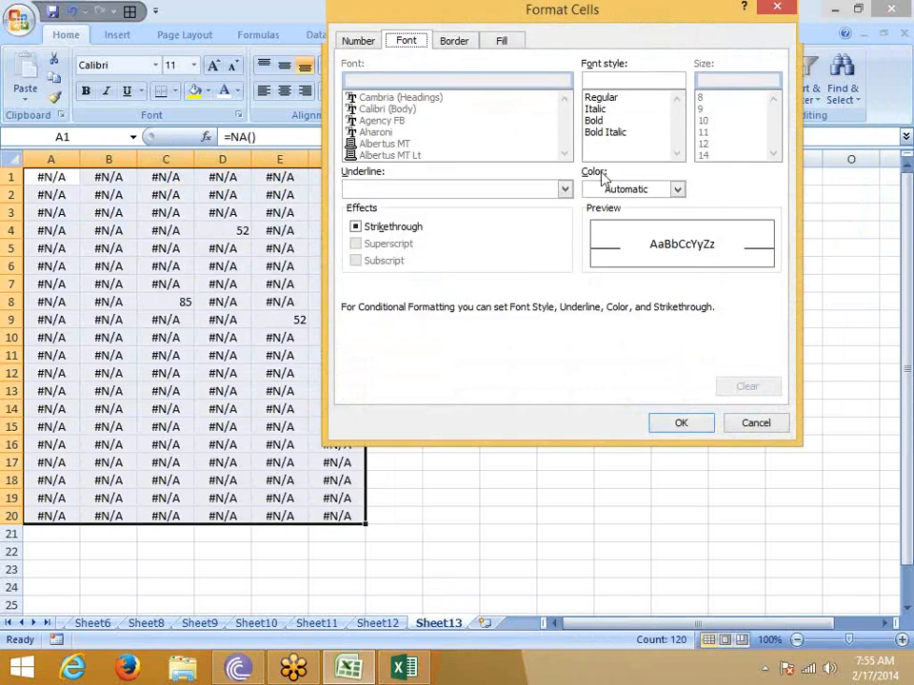
click(656, 188)
click(594, 250)
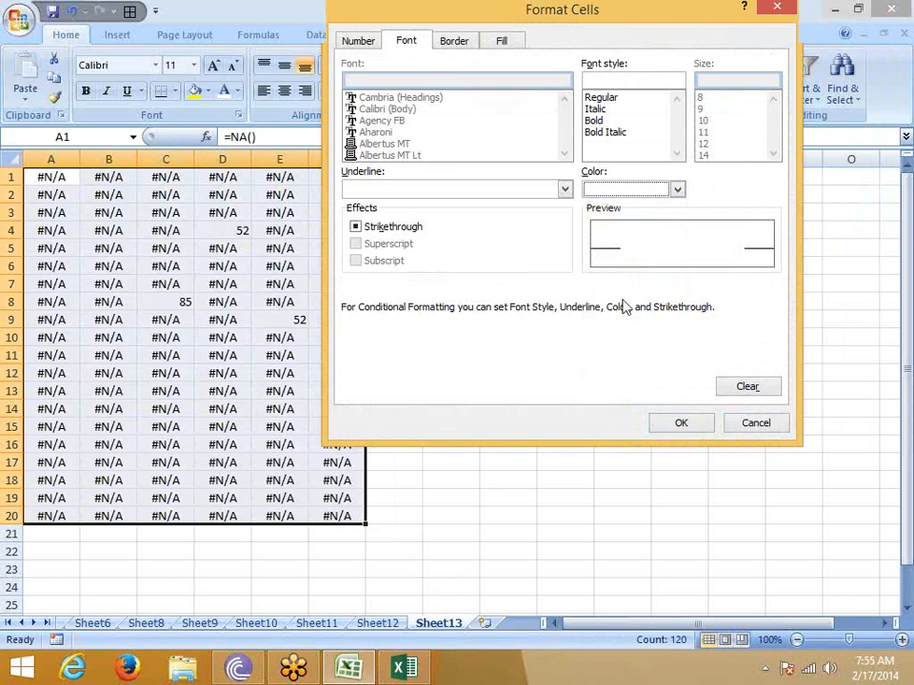
click(677, 422)
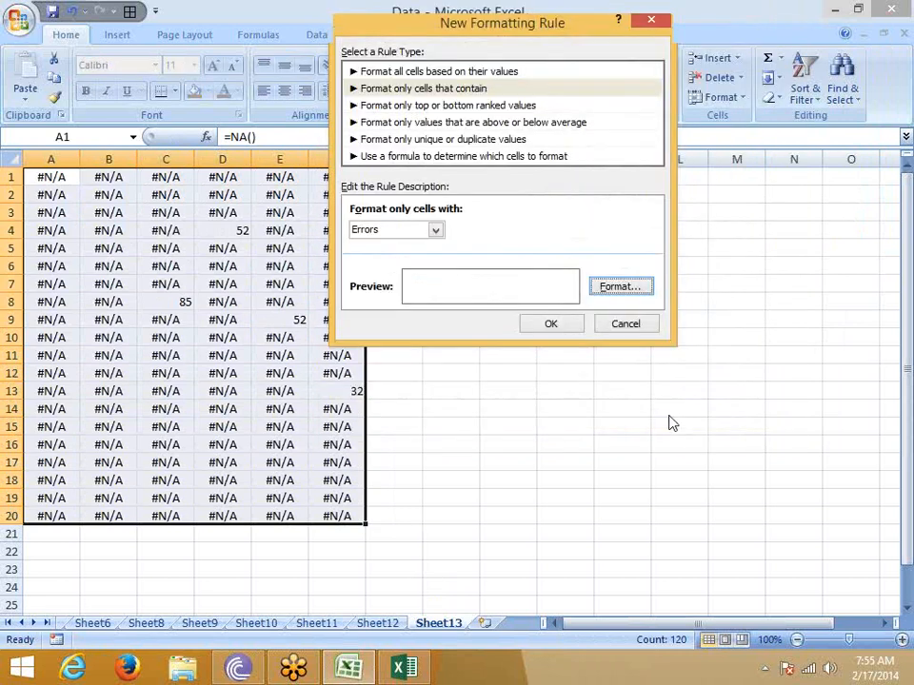
click(552, 324)
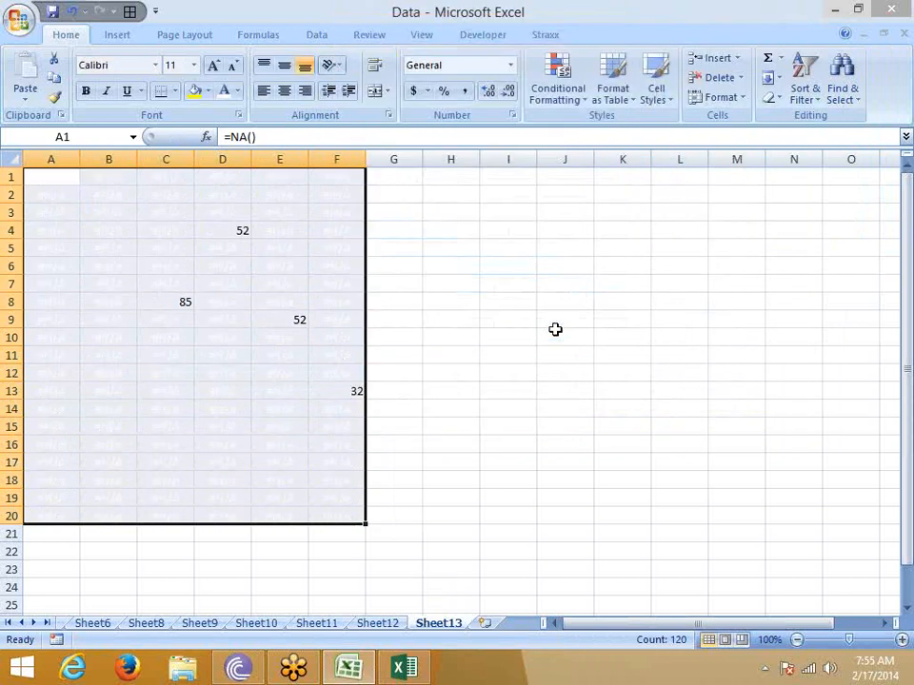
click(554, 329)
drag(279, 231, 285, 326)
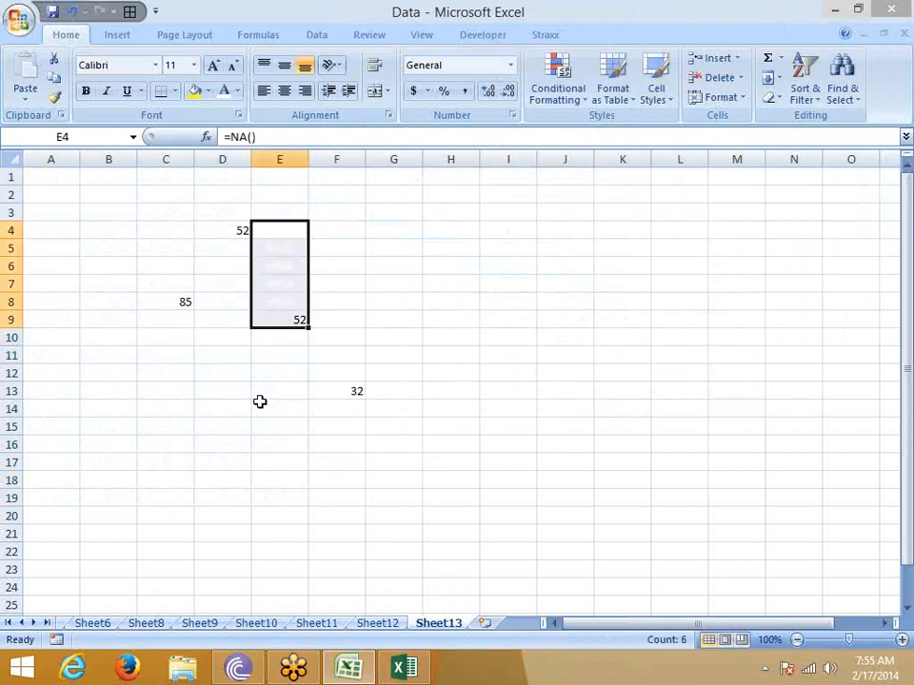
click(276, 427)
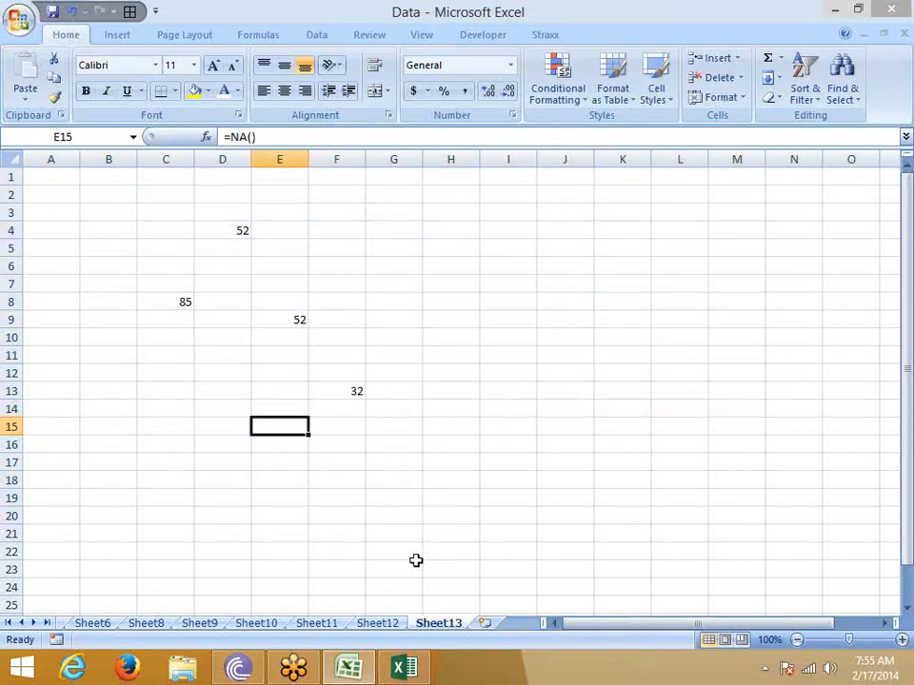
On Sheet12, start a new formatting rule for C2 and view the condition types for cells that contain
click(395, 623)
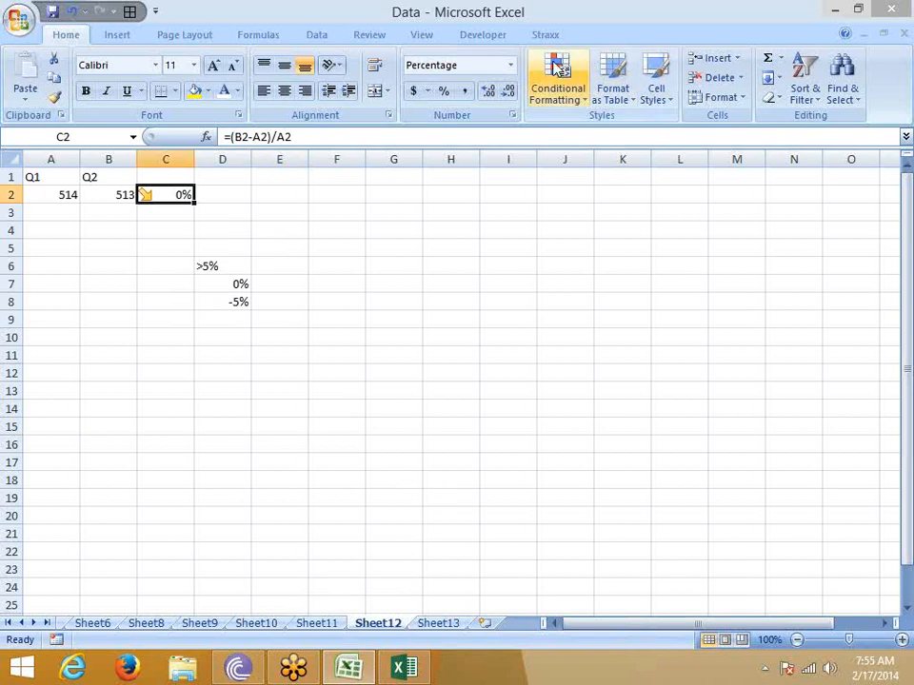
click(558, 81)
click(597, 326)
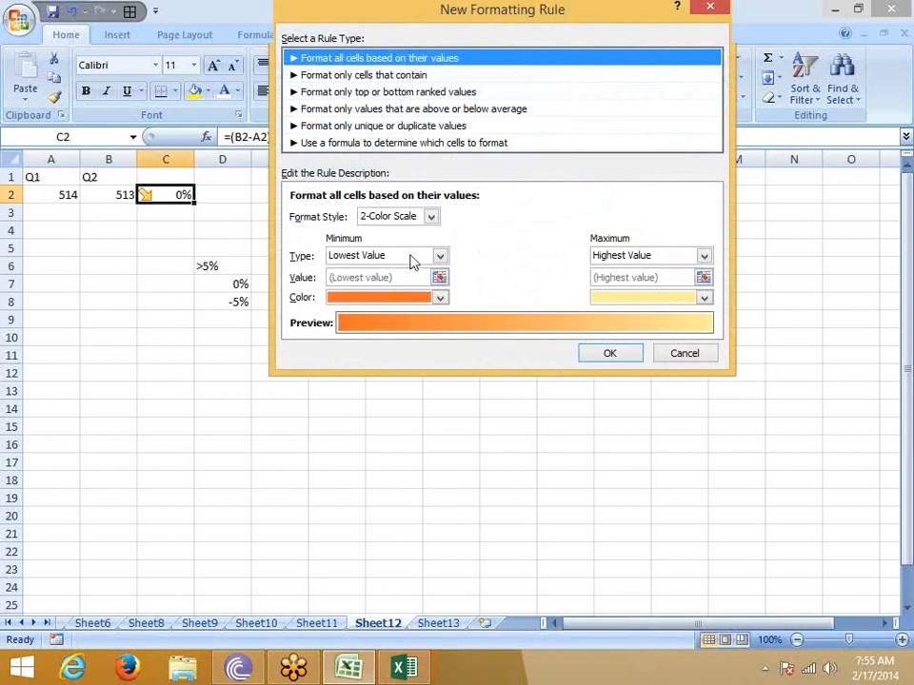
click(333, 76)
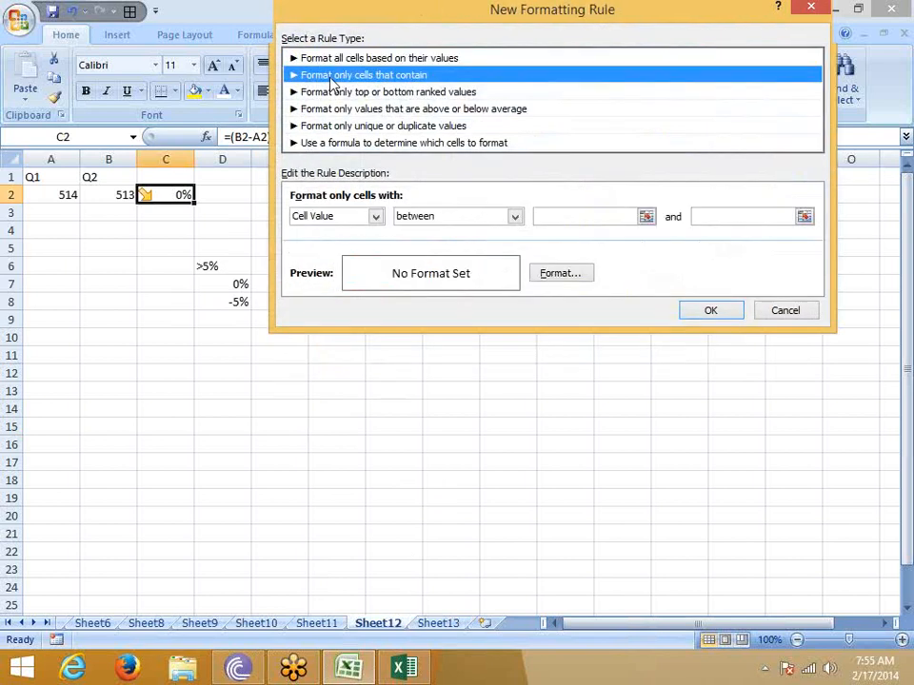
click(346, 217)
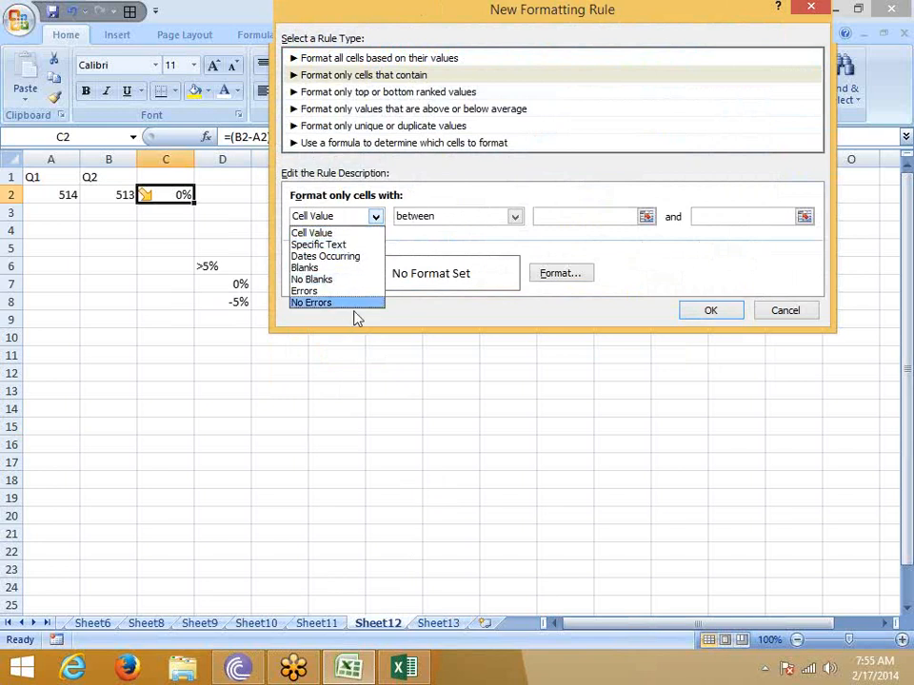
View the top or bottom ranked, above or below average, and unique or duplicate rule types and the duplicate options
click(408, 94)
click(411, 92)
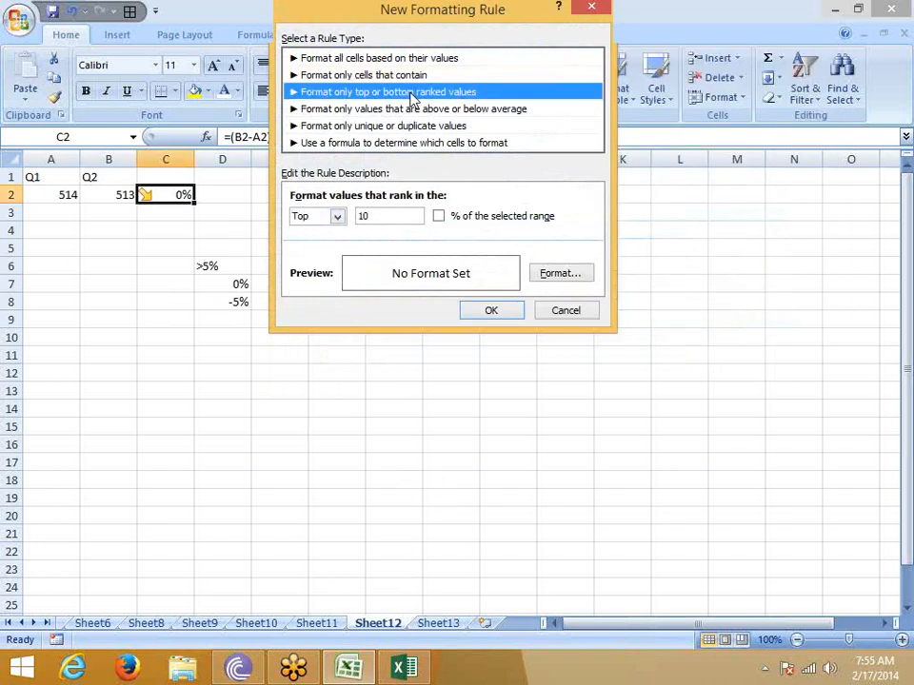
click(410, 108)
click(410, 125)
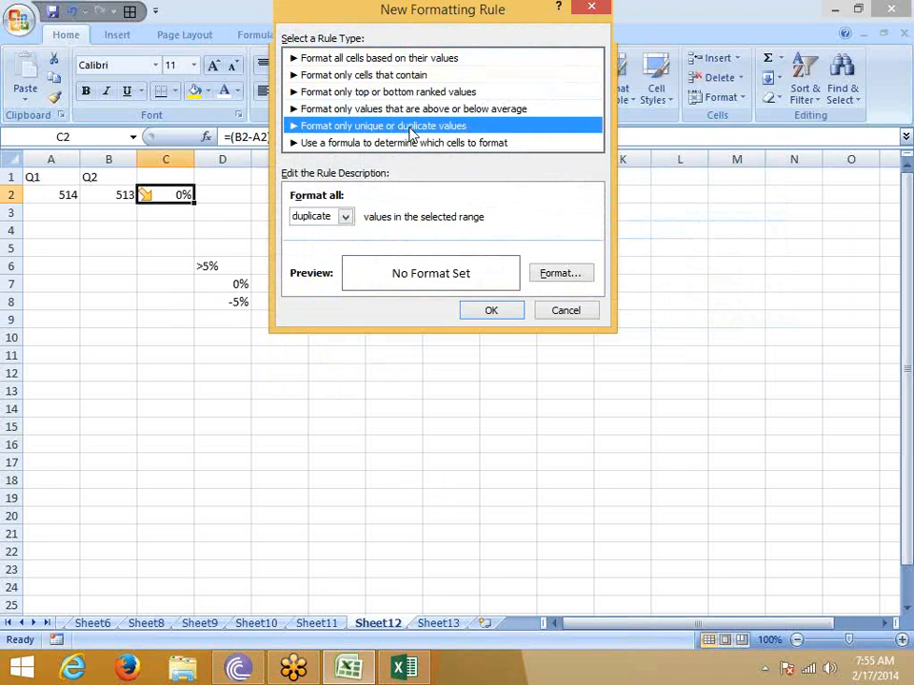
click(325, 217)
click(325, 217)
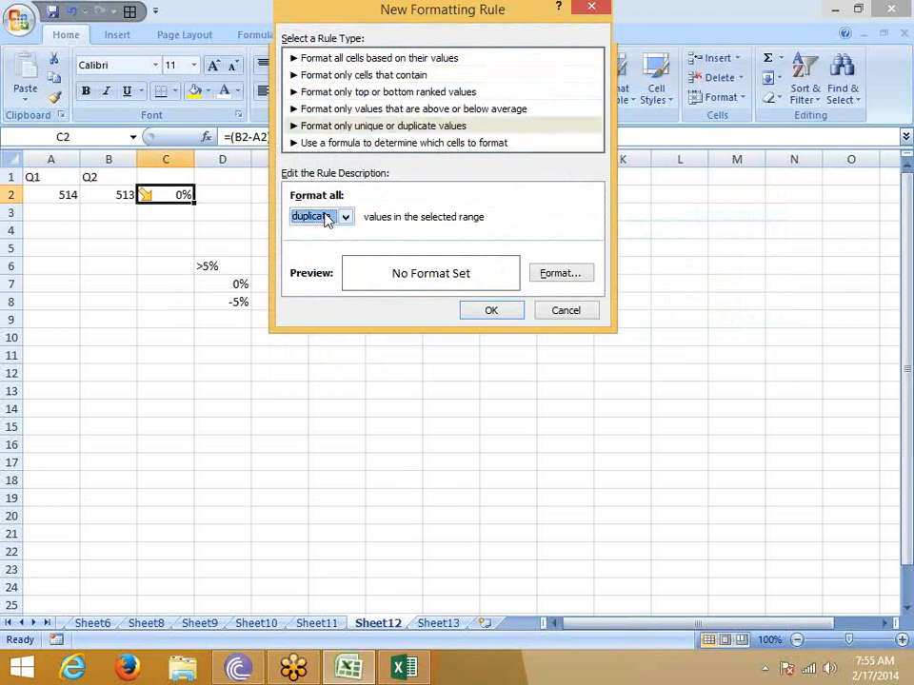
View the formula-based rule type, close the dialog without creating a rule, and go to the beginning of Sheet1's data
click(335, 142)
click(567, 313)
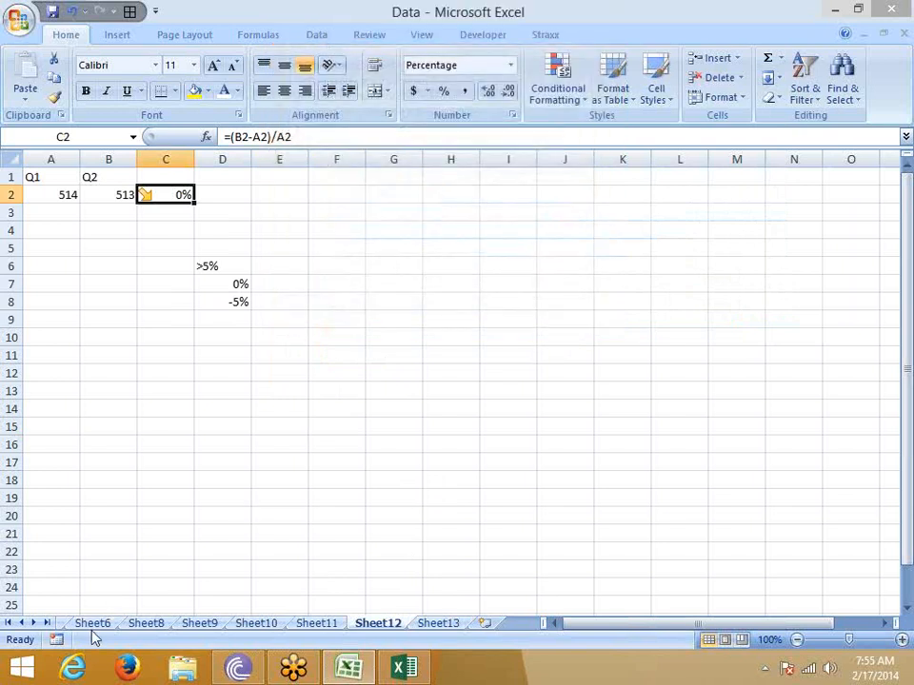
click(96, 623)
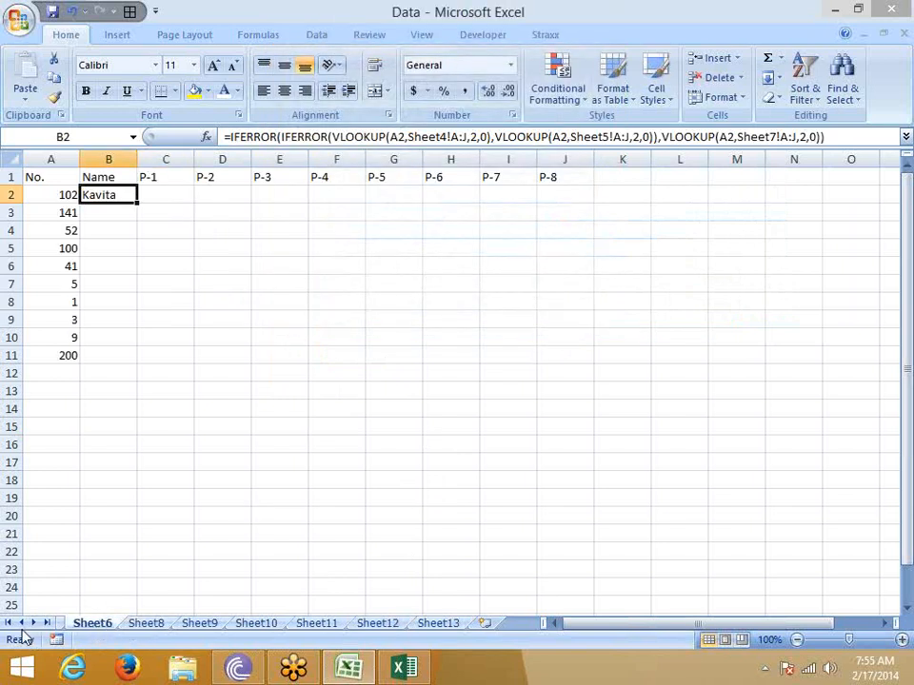
click(8, 623)
click(84, 623)
click(138, 321)
scroll(133, 499, up, 18)
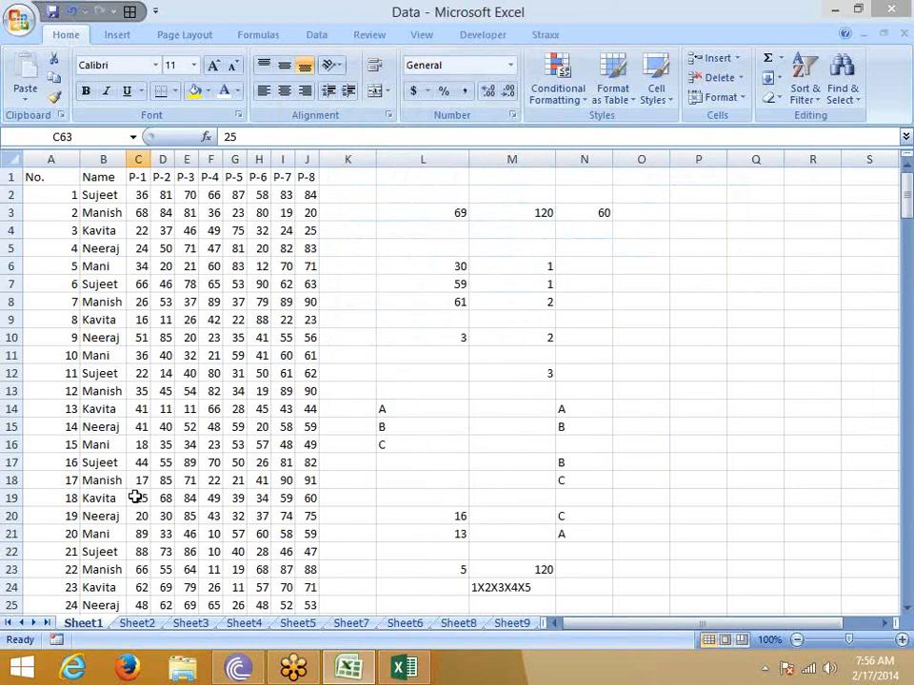
Start a new conditional formatting rule for B2 that uses a formula to determine which cells to format
click(92, 196)
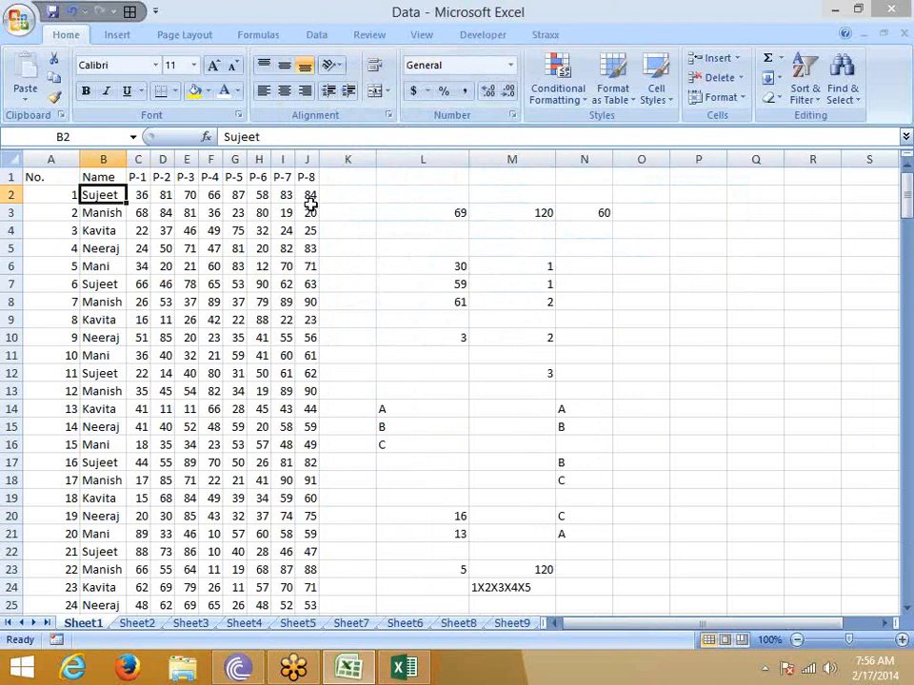
click(557, 84)
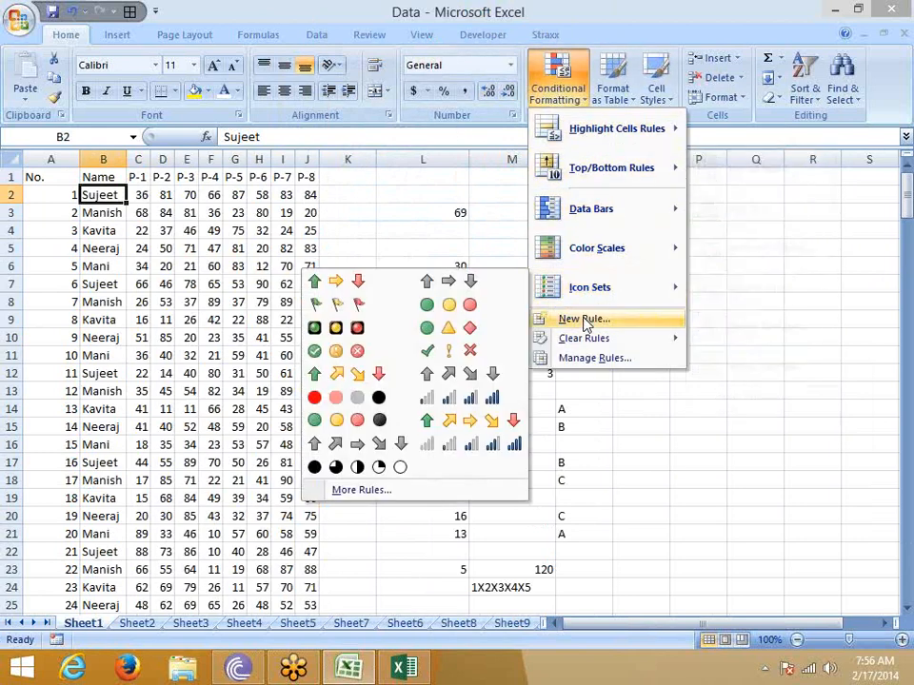
click(585, 320)
click(288, 143)
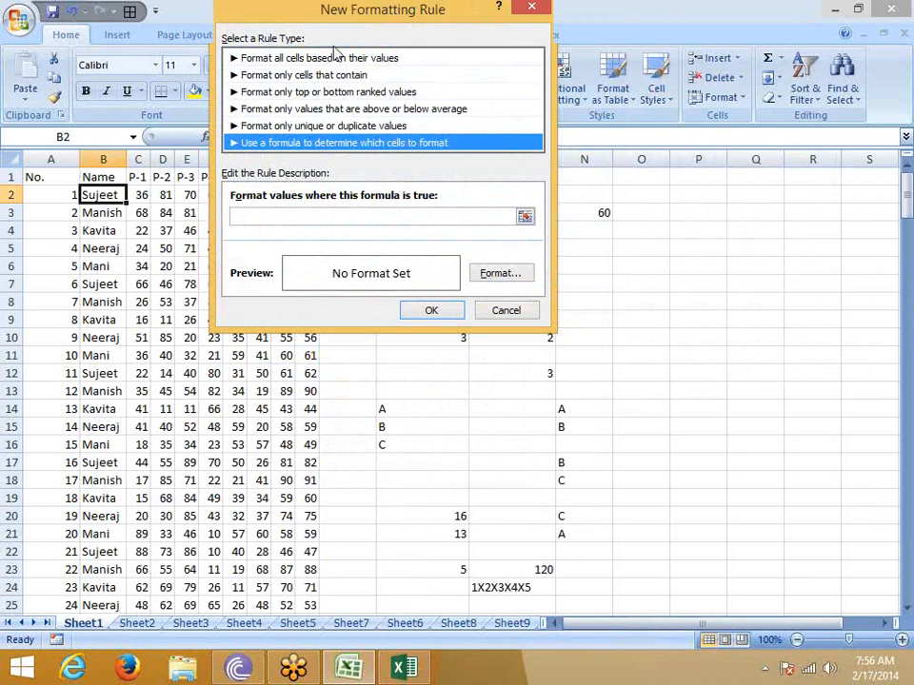
click(505, 296)
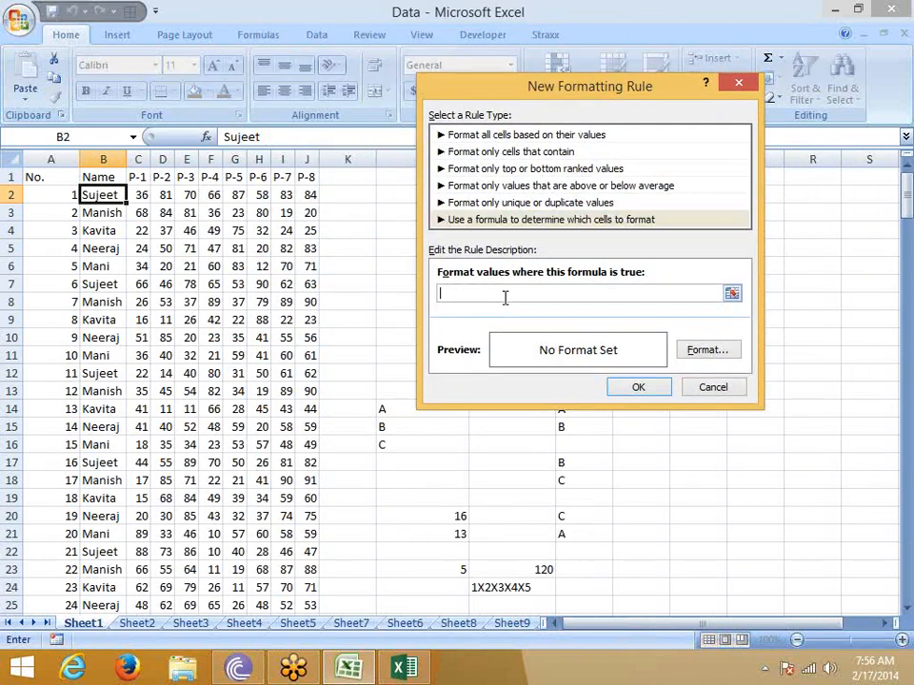
Enter =$J2>50 as the rule's formula, keeping the column absolute and the row relative
text(=)
click(309, 195)
text(>50)
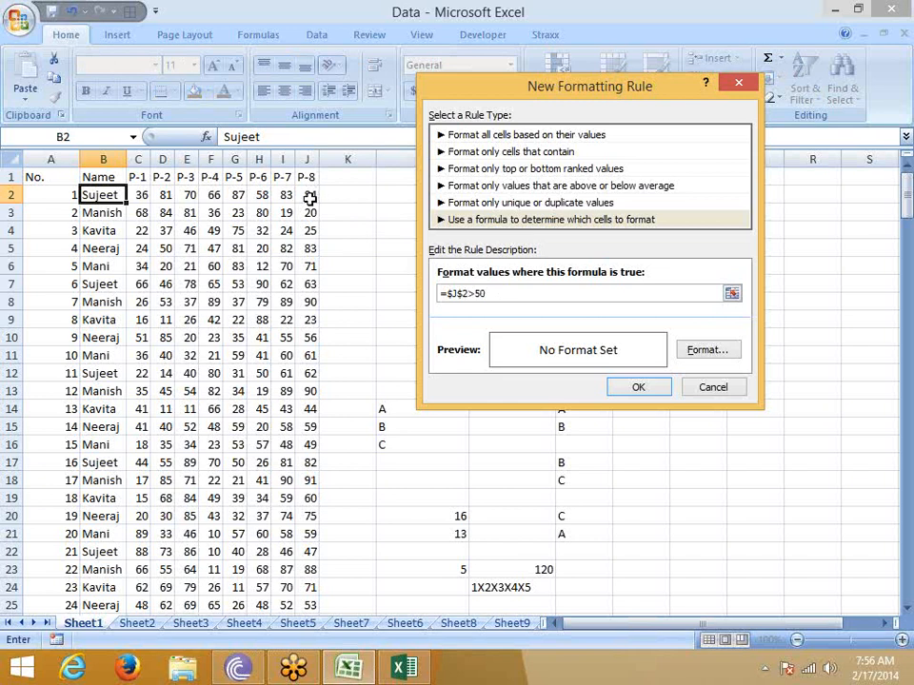
drag(457, 293, 561, 326)
click(466, 294)
key(Delete)
Set the rule's format to a solid green background fill
click(712, 350)
click(390, 41)
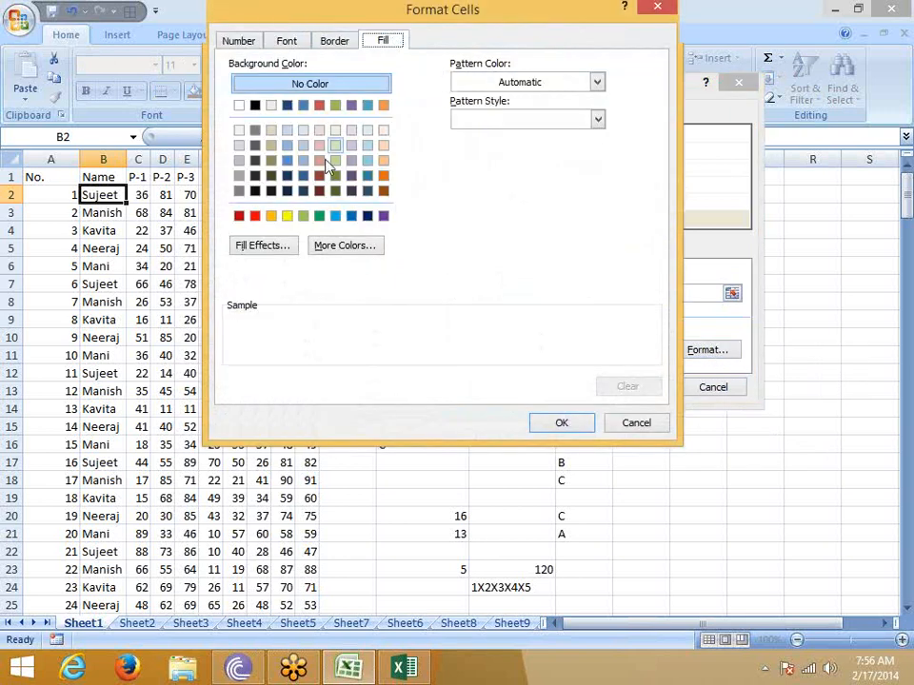
click(319, 215)
click(567, 423)
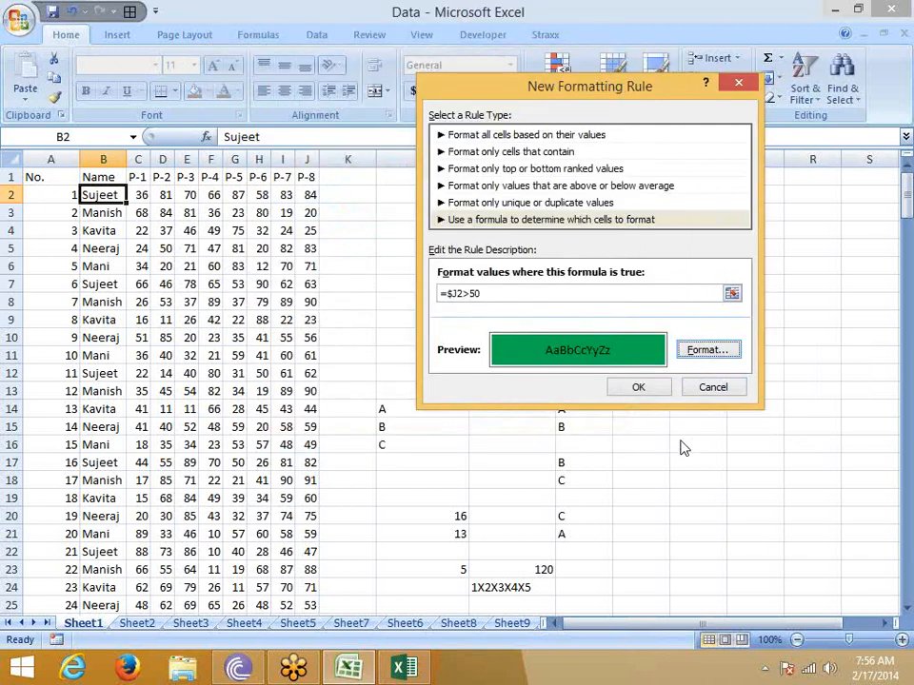
Replace the rule's formula with =sum($C2:$J2)>300, using relative rows, and apply the rule to B2
drag(483, 294, 448, 294)
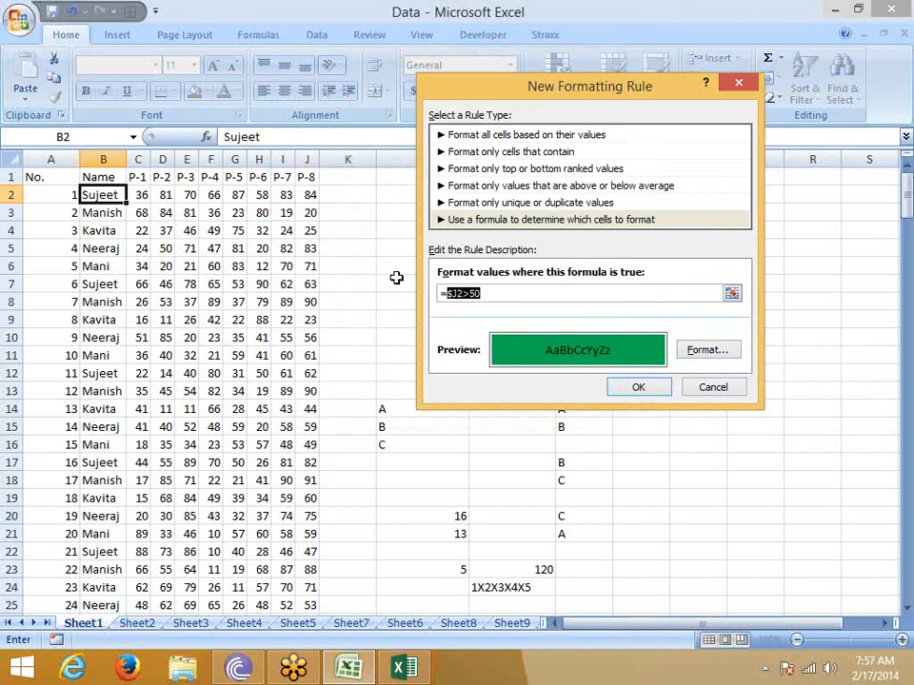
text(sum()
drag(133, 195, 303, 197)
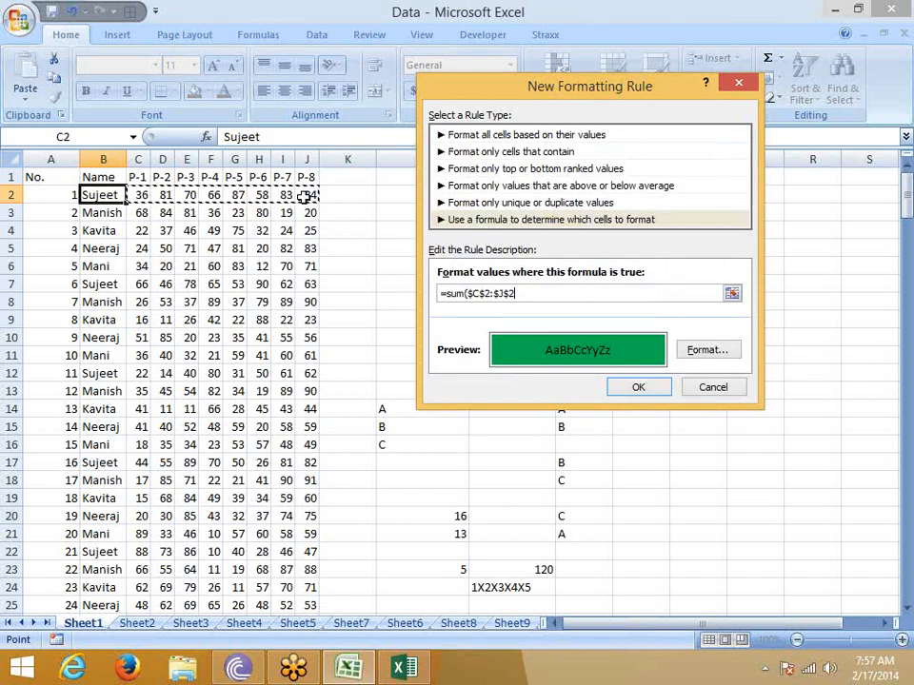
text()>)
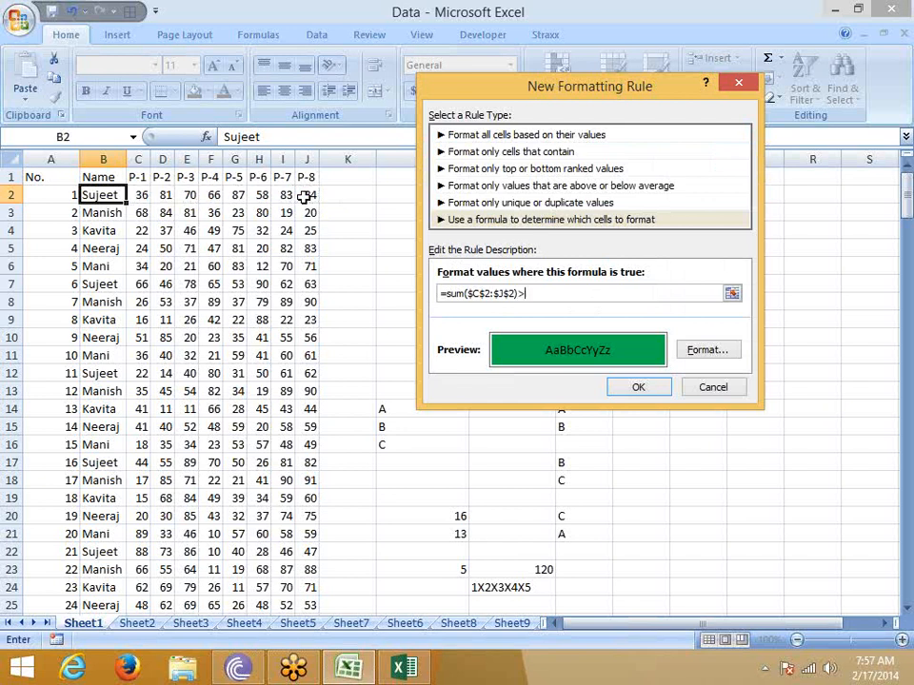
text(300)
click(502, 293)
key(BackSpace)
click(481, 293)
key(BackSpace)
click(649, 396)
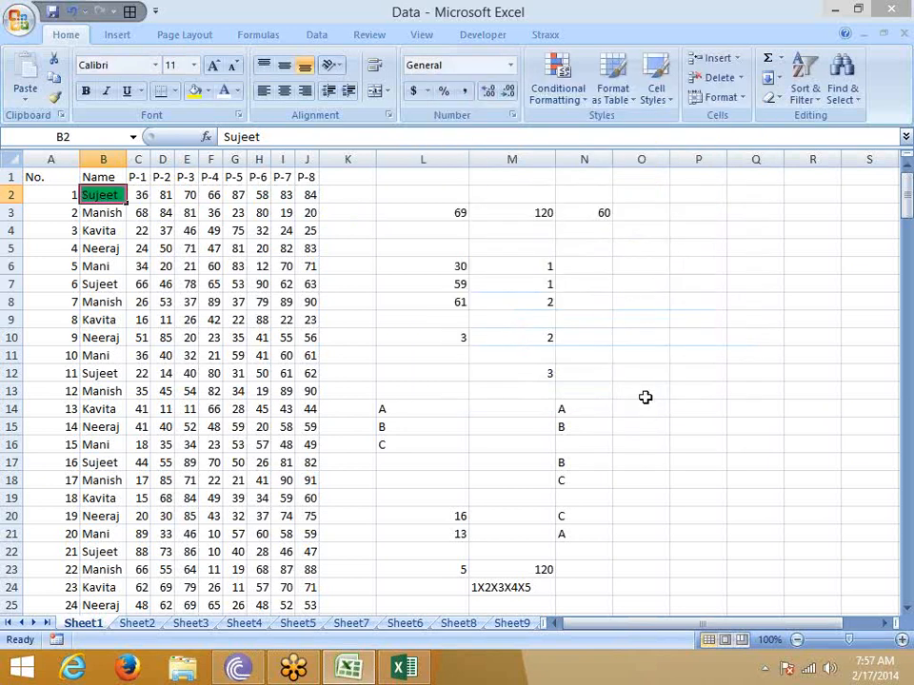
Copy B2's formatting onto B2:J18 and check the sum of the scores in the unhighlighted range C9:J9
click(54, 97)
mouse_move(100, 194)
mouse_down()
mouse_move(298, 193)
mouse_move(301, 481)
mouse_up()
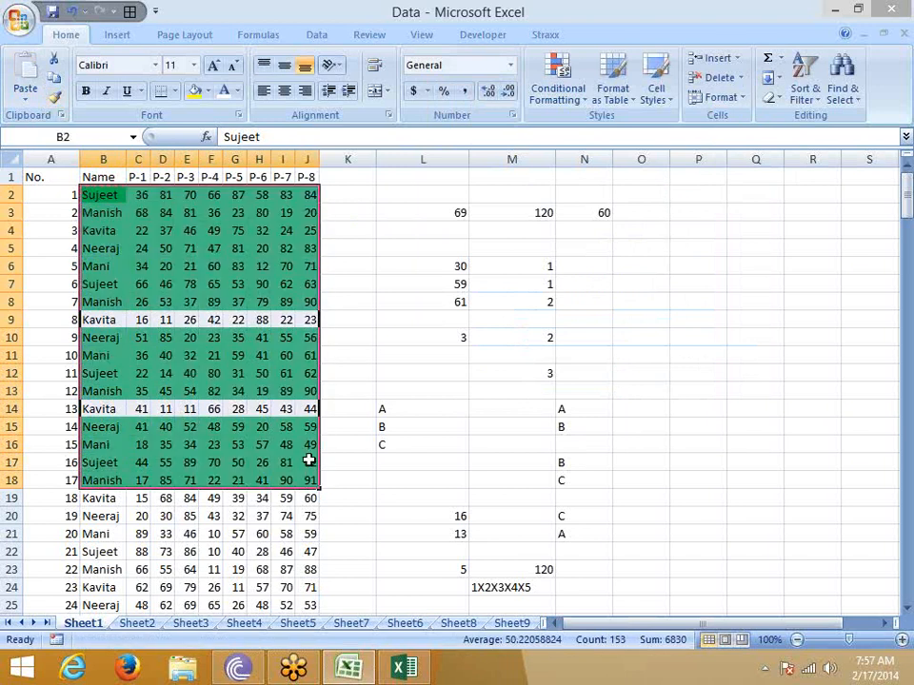
click(259, 407)
drag(142, 318, 301, 319)
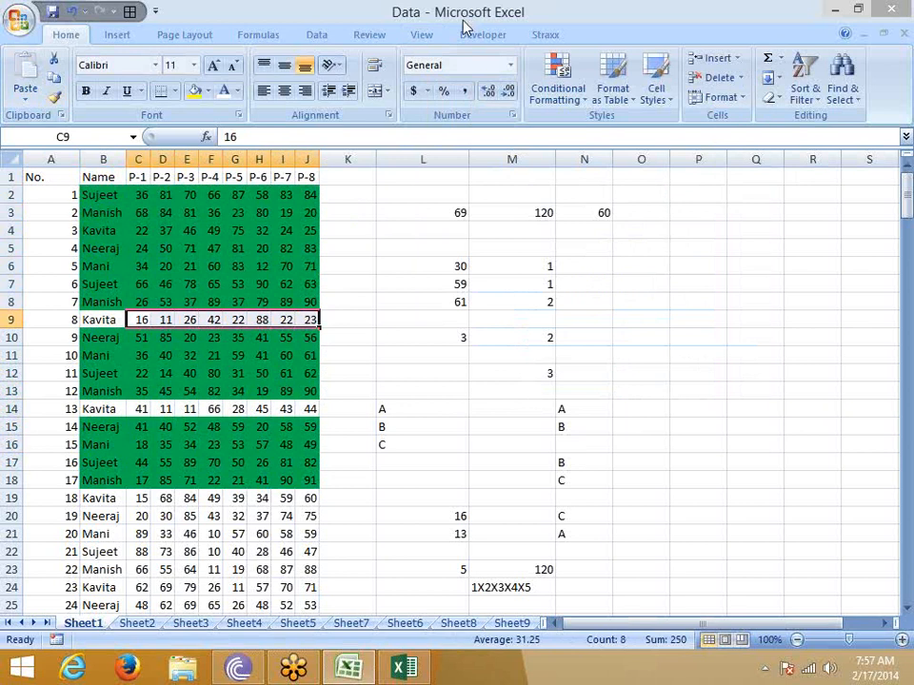
click(573, 95)
mouse_move(573, 127)
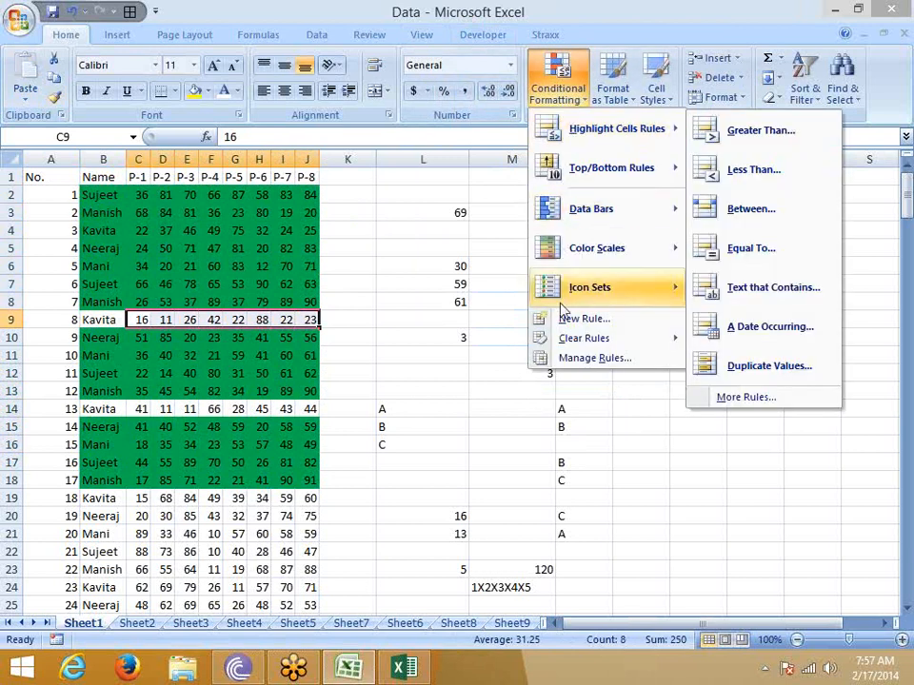
mouse_move(552, 286)
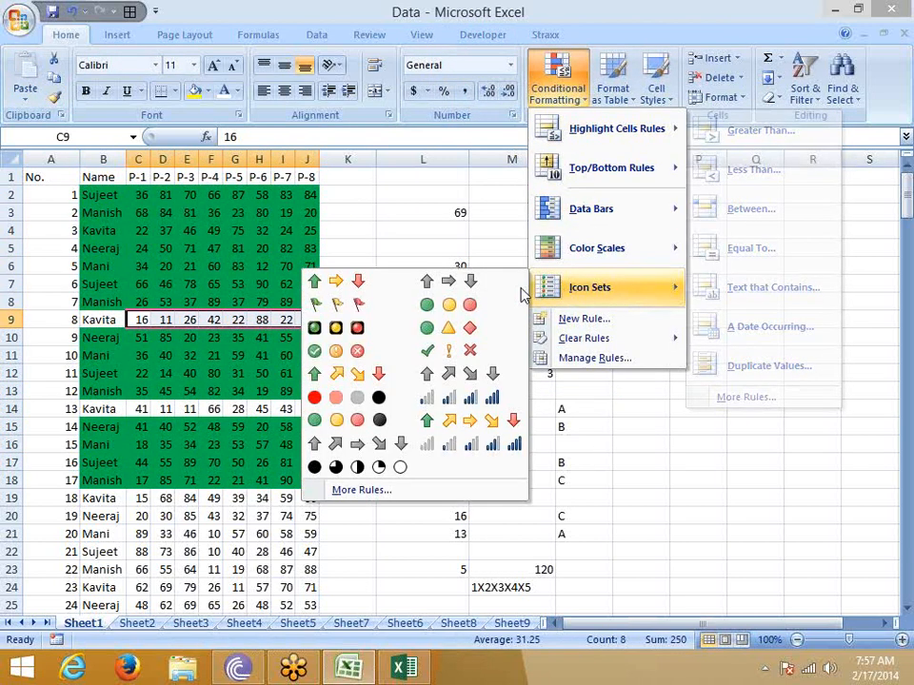
click(414, 196)
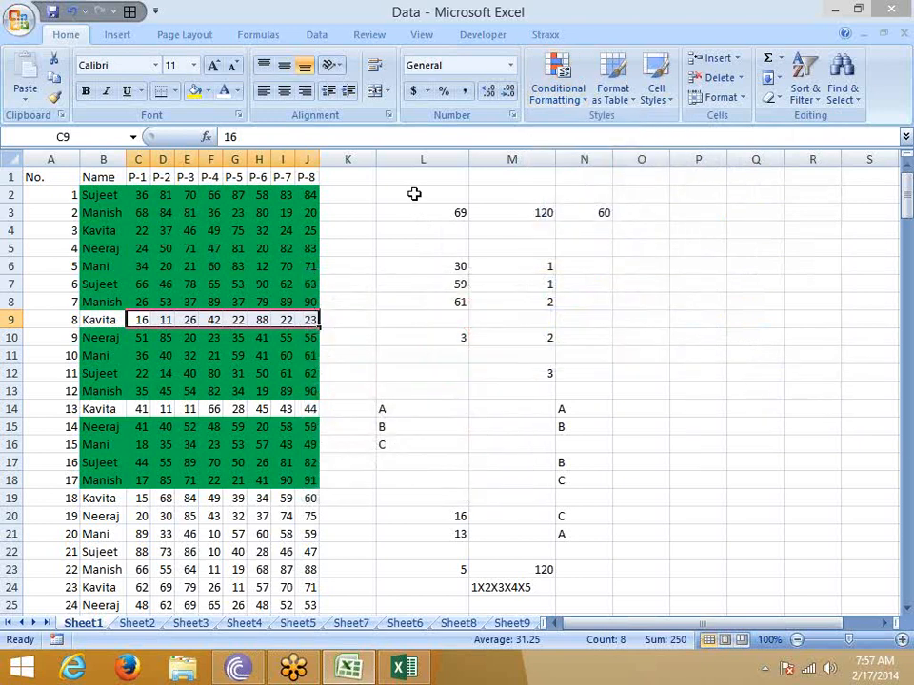